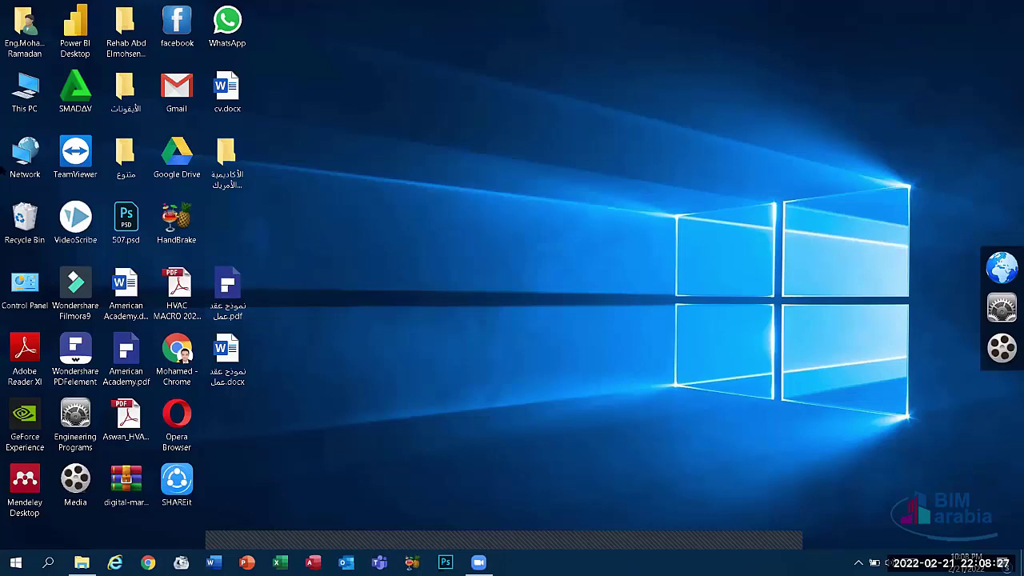
Empty the Recycle Bin permanently and refresh the desktop.
right_click(24, 209)
left_click(84, 230)
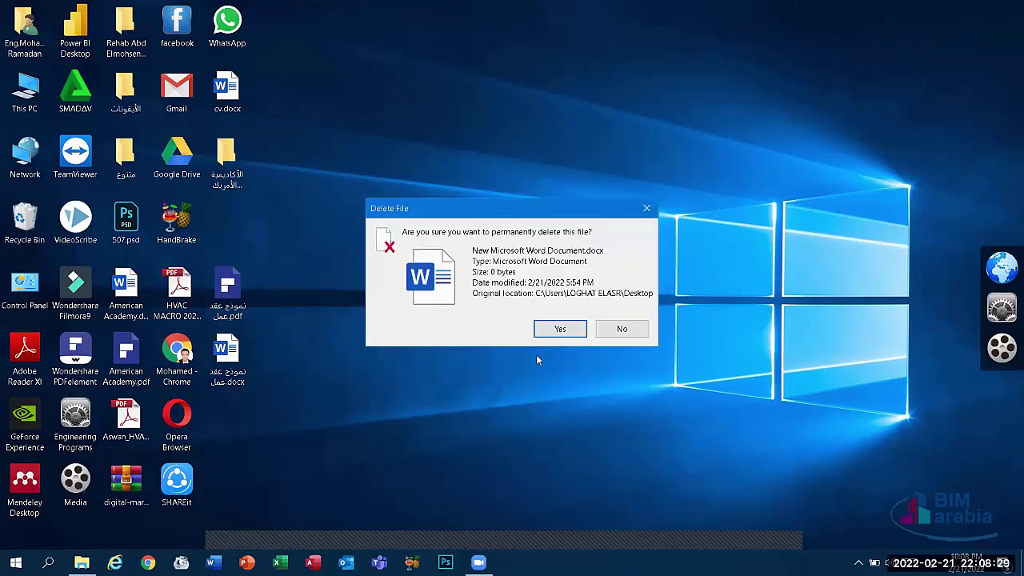
left_click(560, 328)
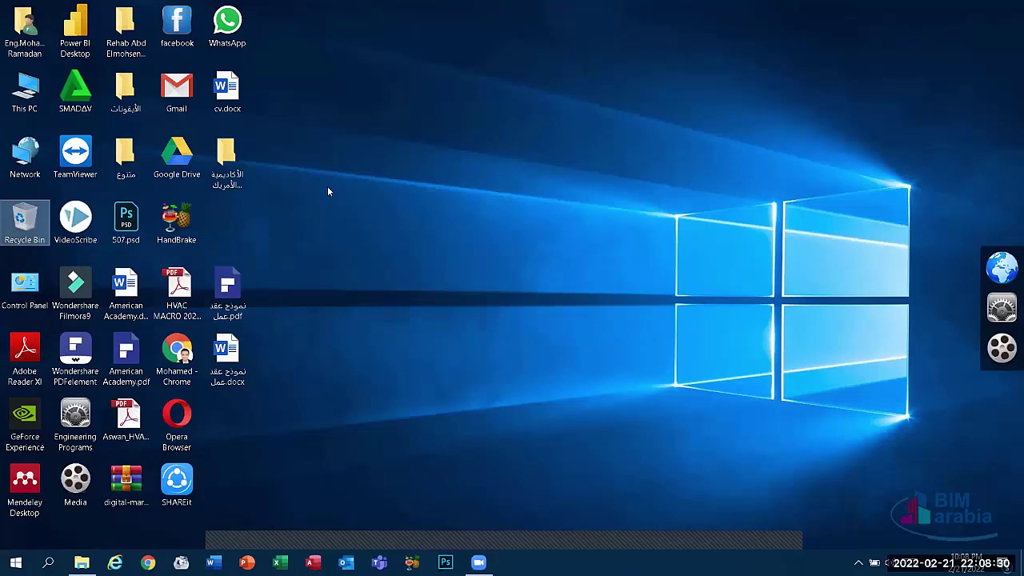
right_click(416, 169)
left_click(470, 211)
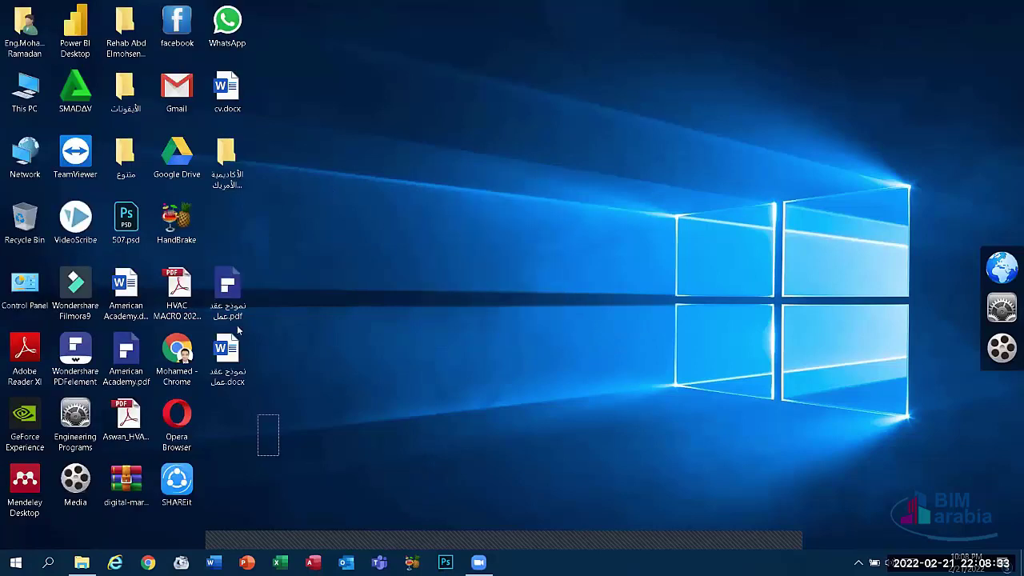
Rearrange the desktop so the PDF contract sits below the Word contract file.
mouse_move(237, 329)
left_mouse_down()
mouse_move(240, 212)
mouse_move(333, 240)
left_mouse_up()
left_click(232, 234)
left_click_drag(251, 297, 240, 233)
left_click(328, 248)
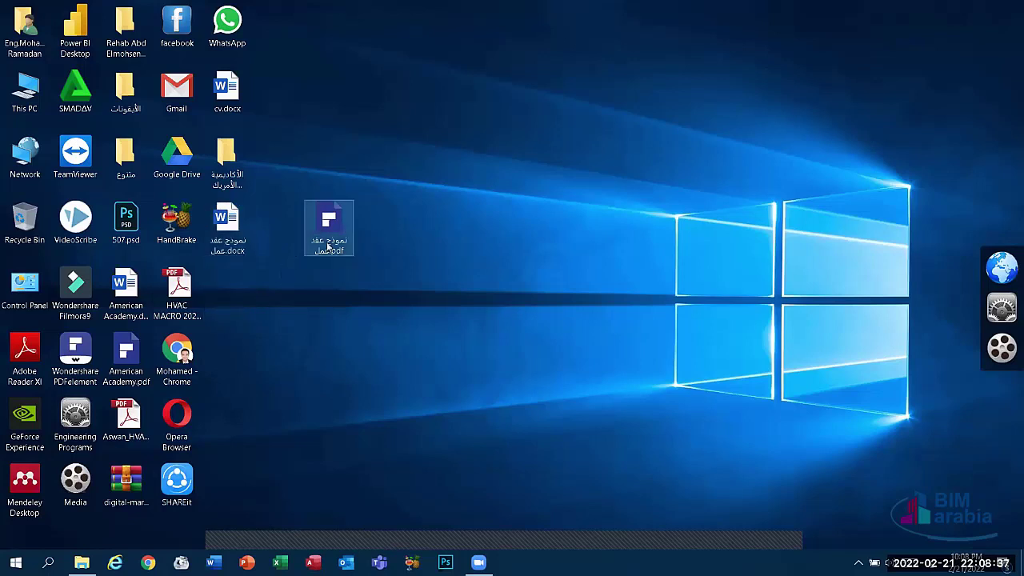
left_click_drag(328, 248, 253, 291)
left_click(382, 160)
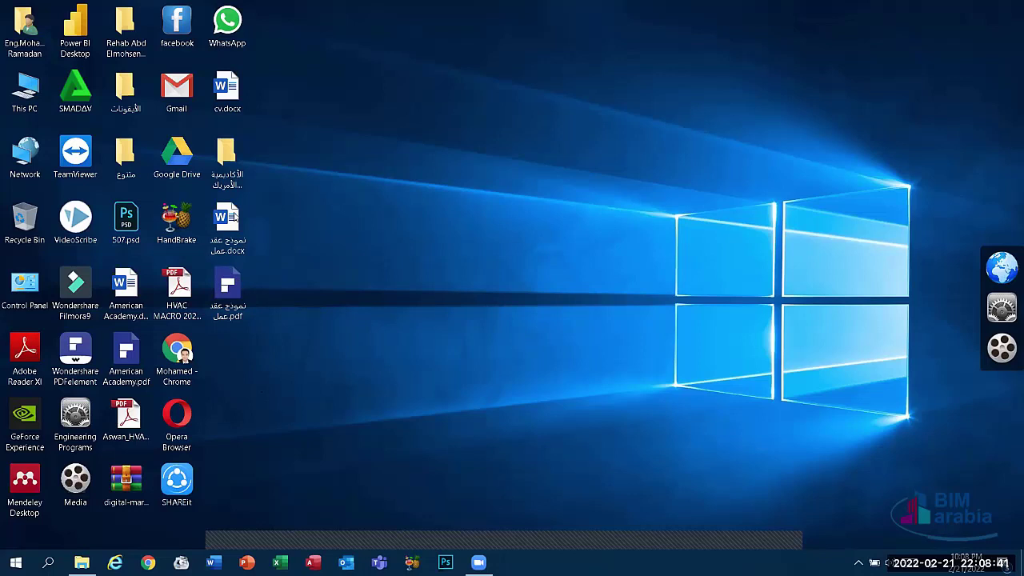
Move both the Word and PDF contract files into the folder and refresh the desktop.
left_click(231, 287)
left_click(231, 227, "shift")
left_click_drag(230, 228, 228, 167)
right_click(306, 175)
left_click(331, 217)
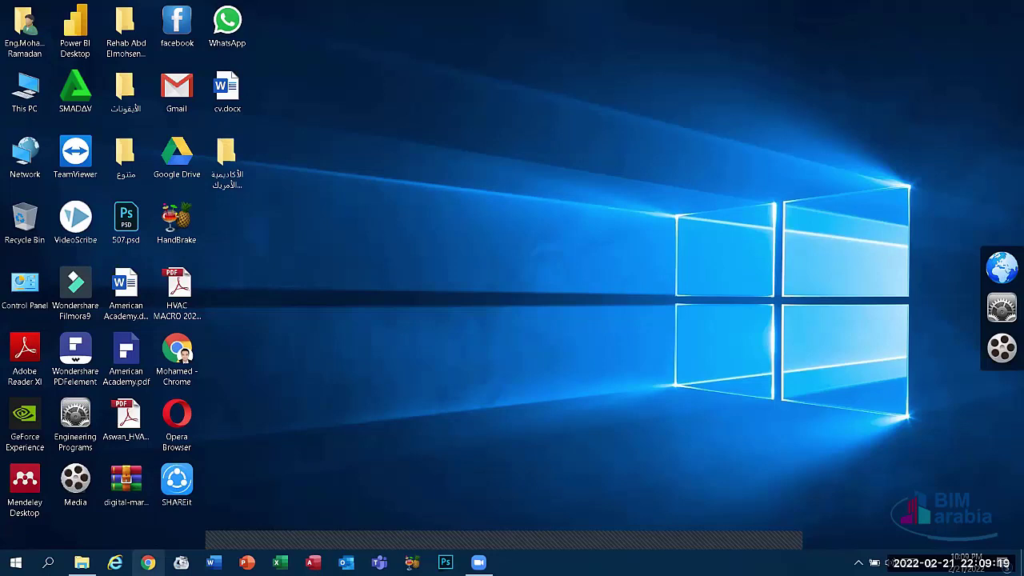
Launch Chrome in a fresh tab and go to google.com.eg.
left_click(148, 563)
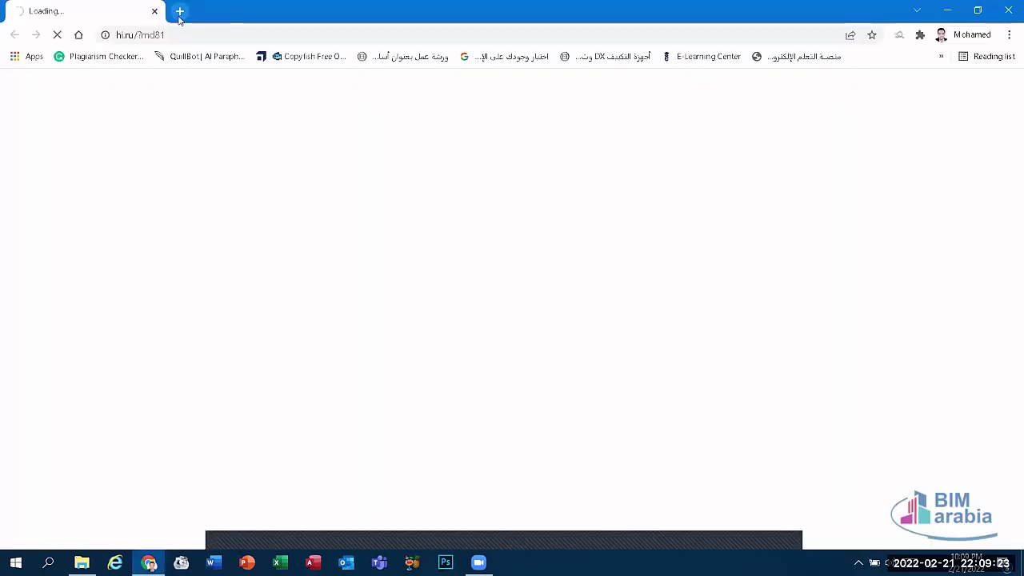
left_click(180, 12)
left_click(155, 11)
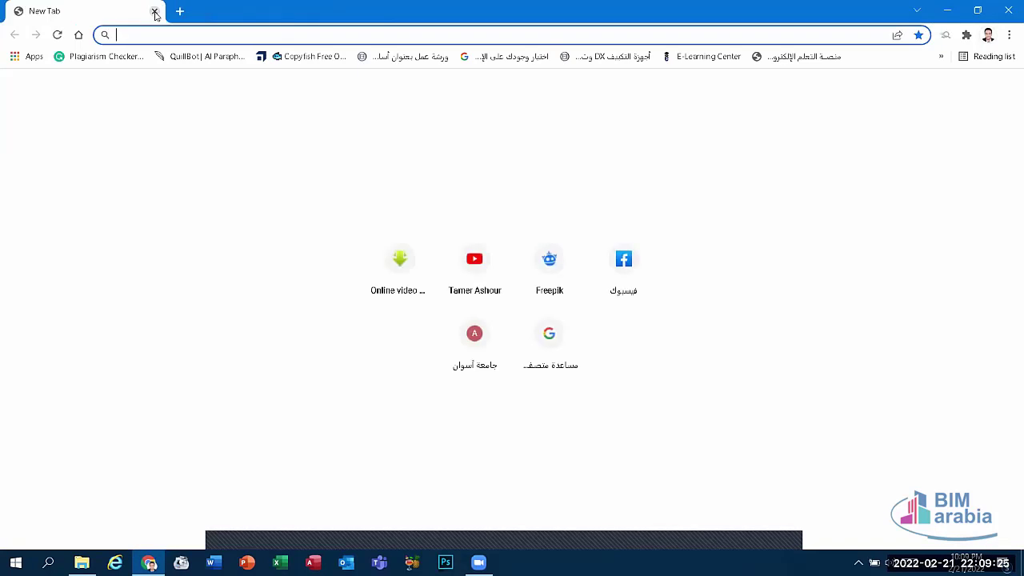
type("ل")
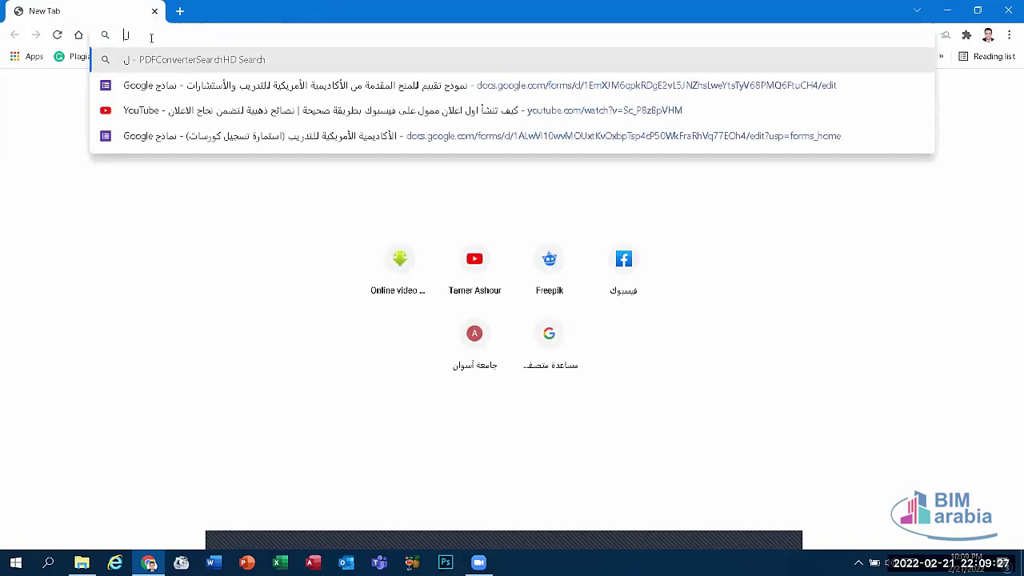
key("BackSpace")
type("google.com.eg")
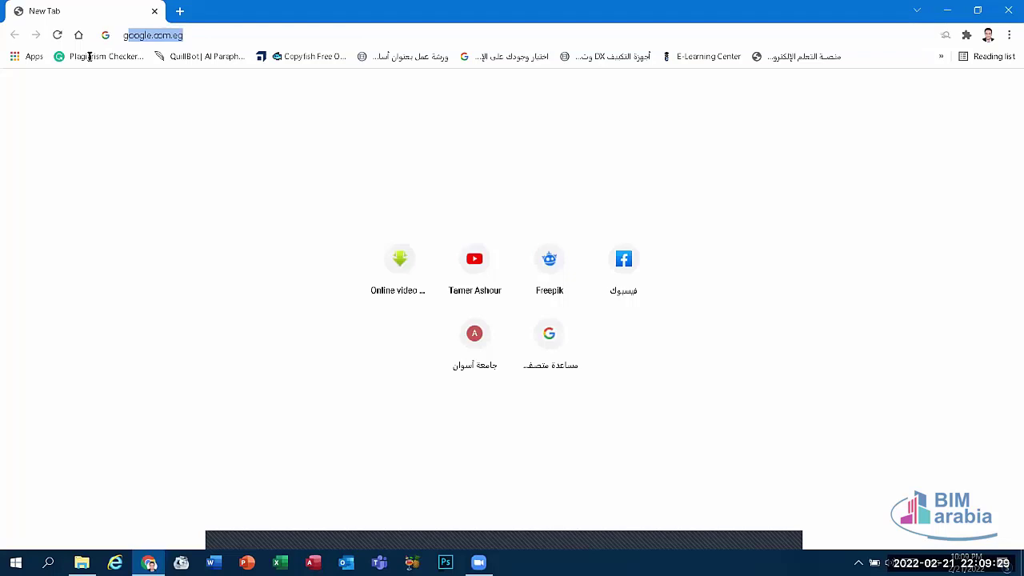
key("Return")
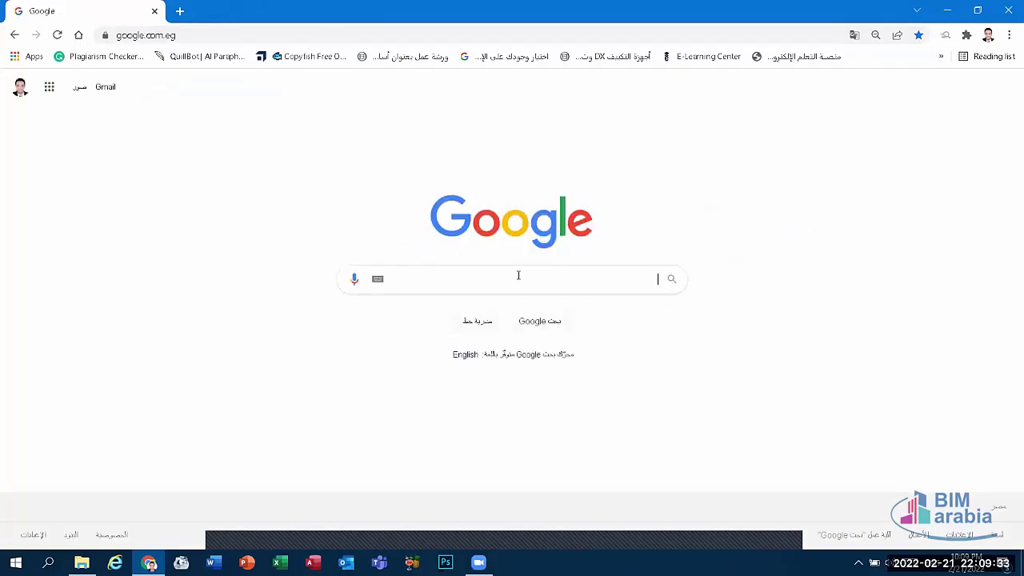
Search Google for 'gmail البريد الالكتروني' using the suggestion.
left_click(518, 275)
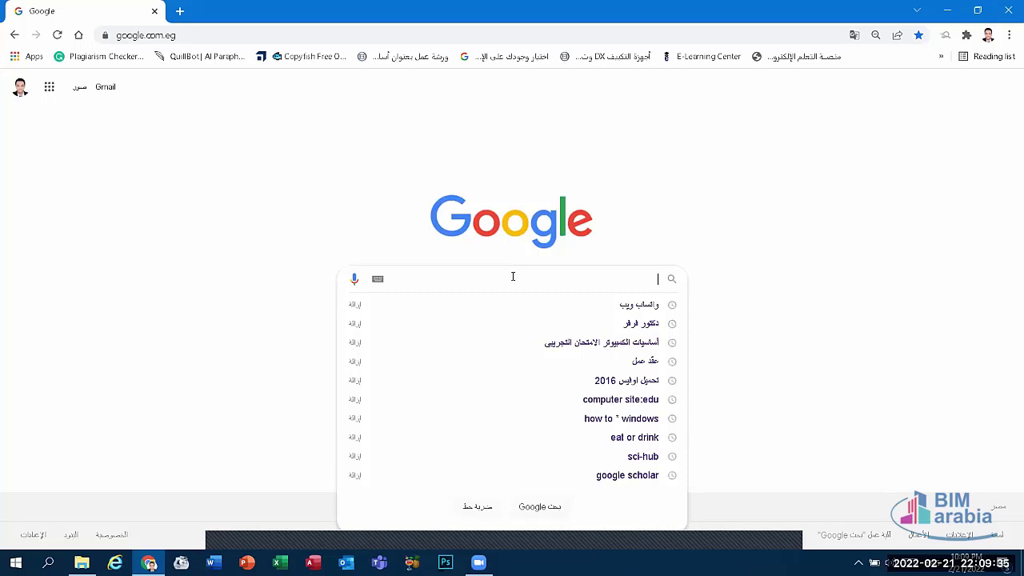
type("g")
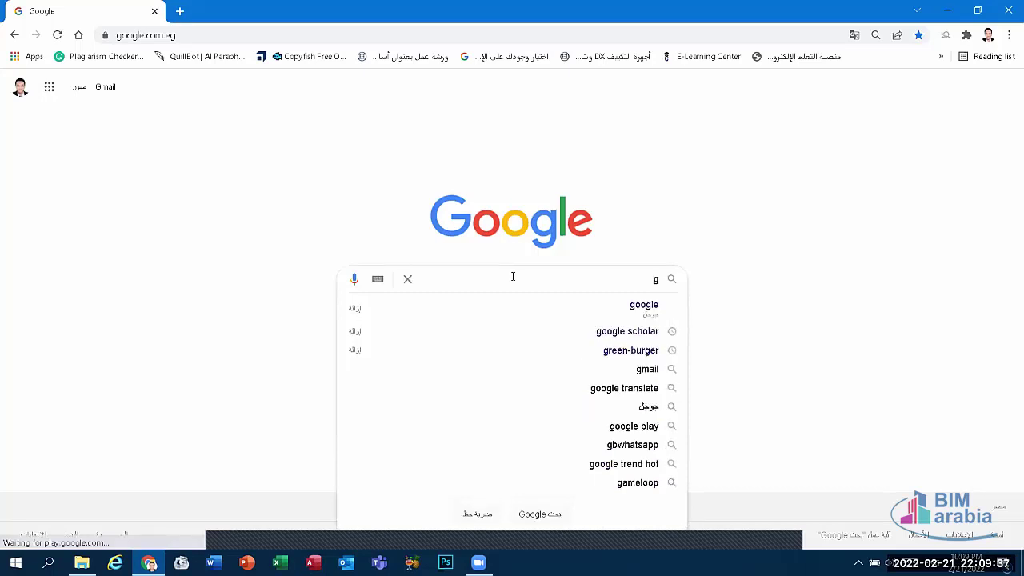
type("mail")
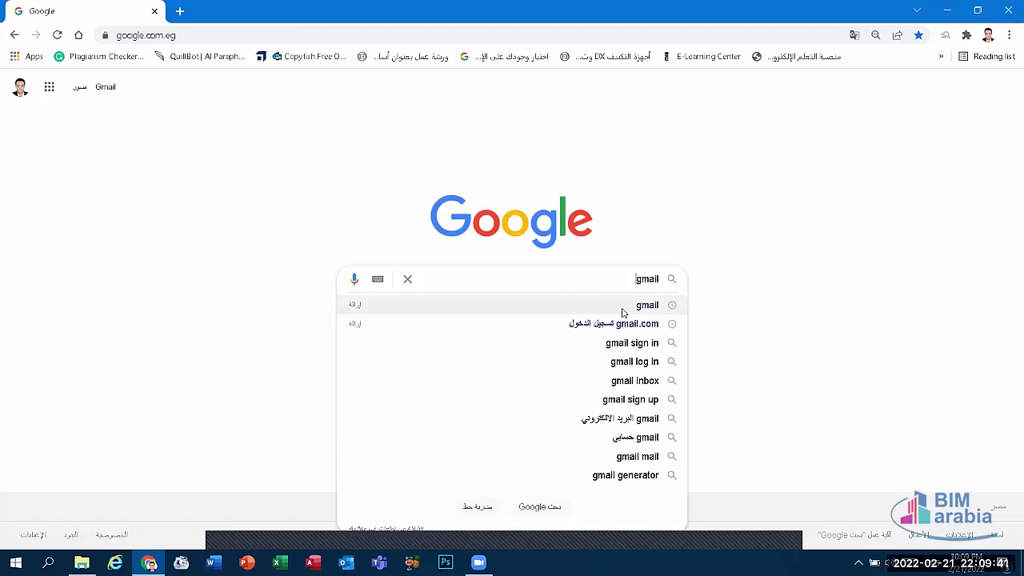
left_click(624, 418)
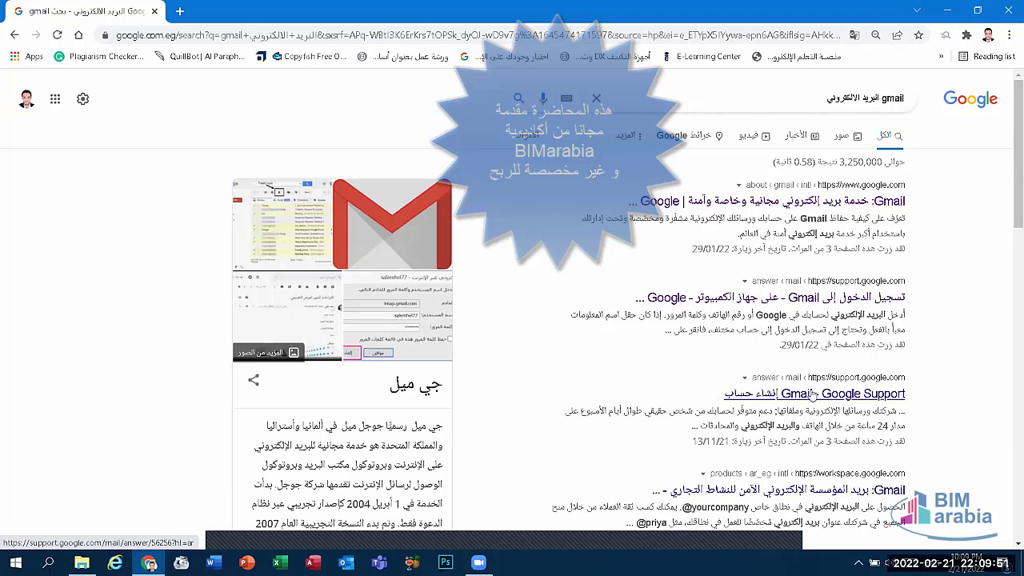
Open the Google Support article on creating a Gmail account and start its Create account sign-up.
left_click(796, 393)
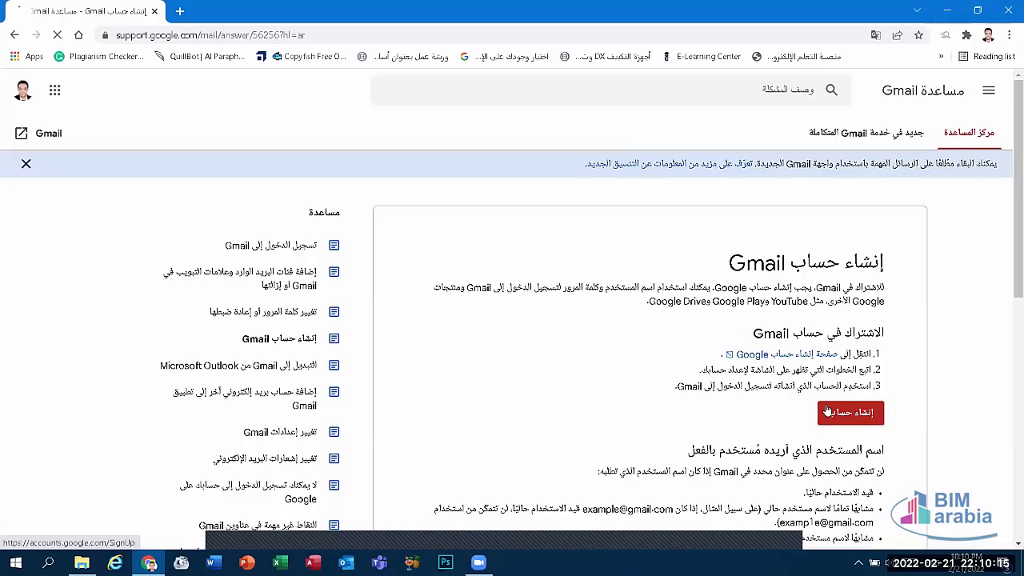
scroll(848, 336, "down", 1)
scroll(859, 312, "down", 1)
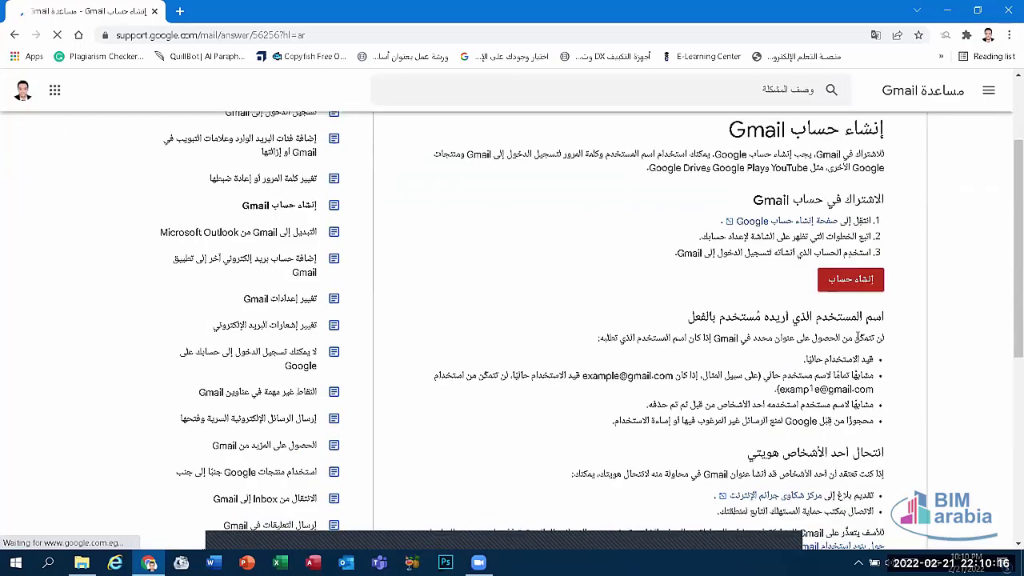
left_click(867, 284)
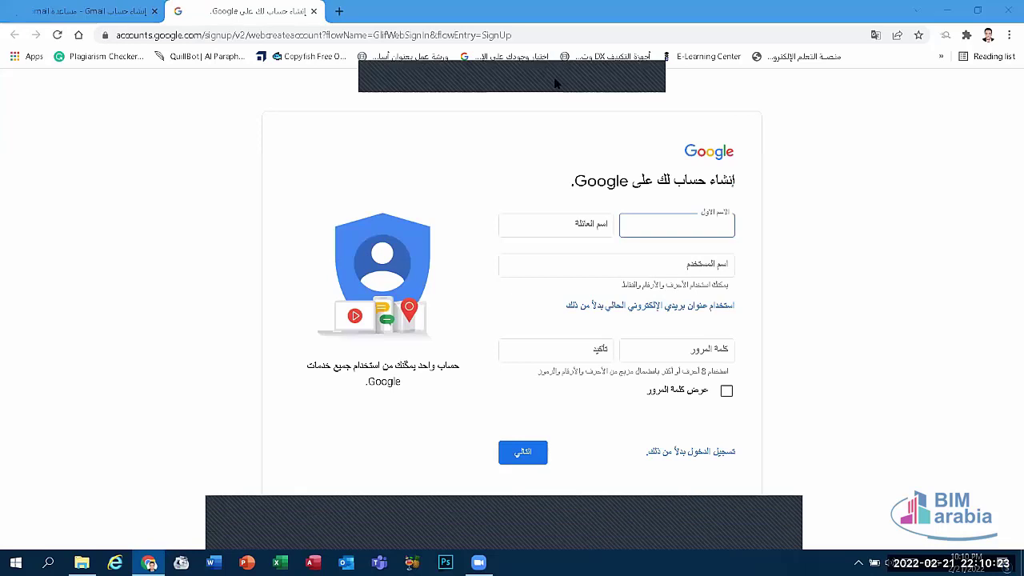
Type a first name into the sign-up form's First name field, fixing typos along the way.
left_click(696, 224)
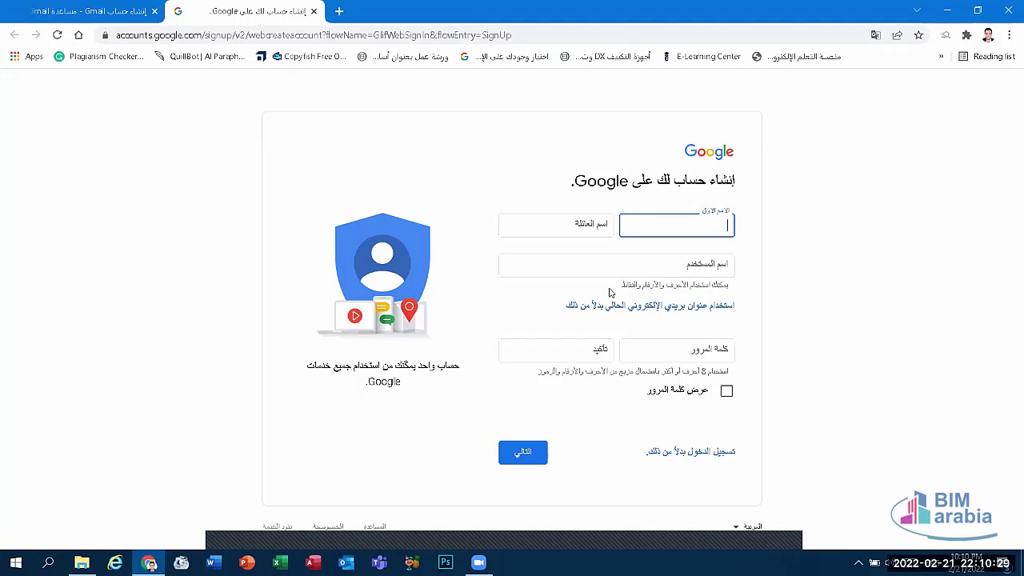
type("Ahm")
type("ed")
key("BackSpace")
key("BackSpace")
key("BackSpace")
key("BackSpace")
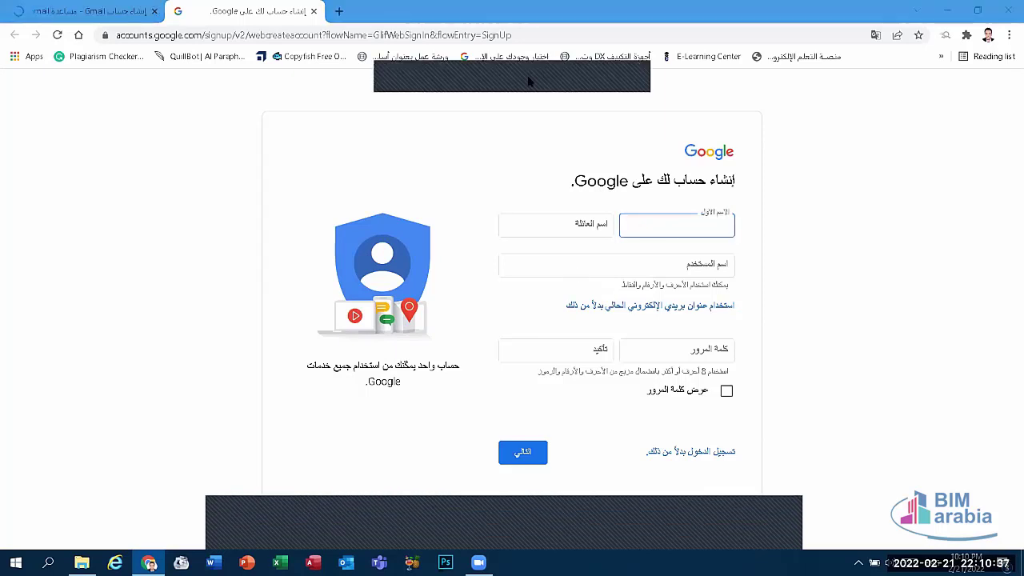
left_click(702, 228)
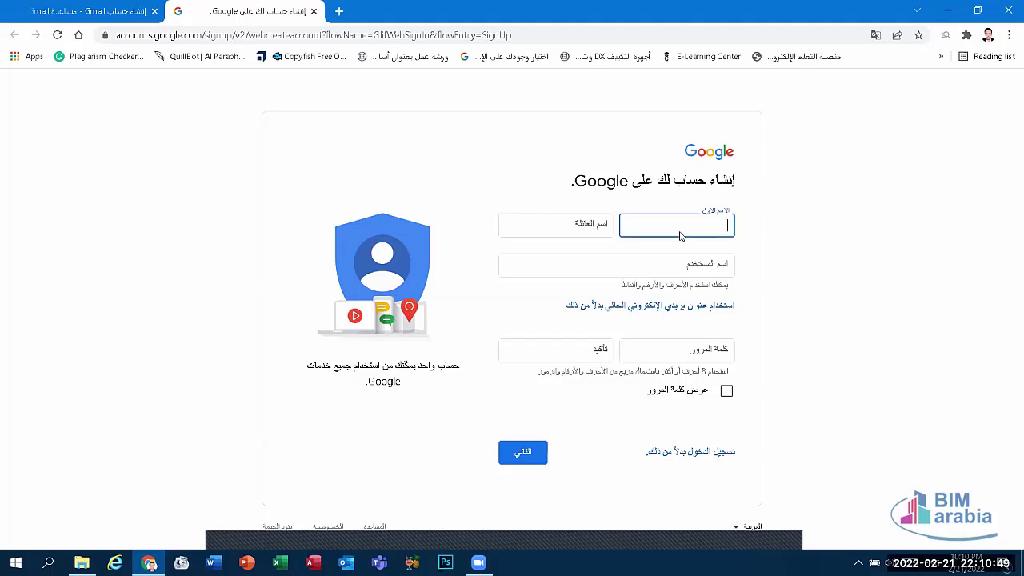
left_click(695, 224)
type("a")
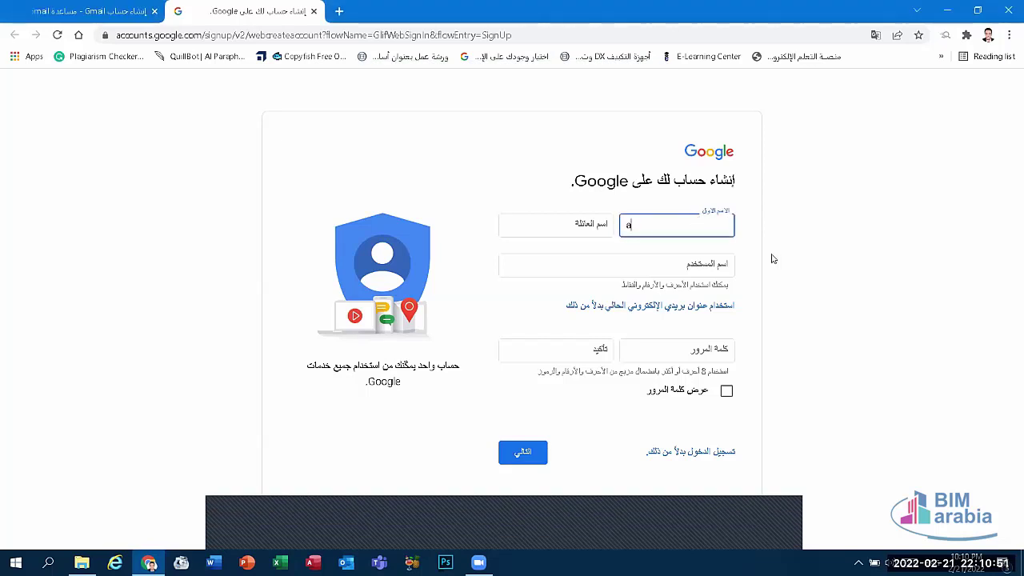
key("BackSpace")
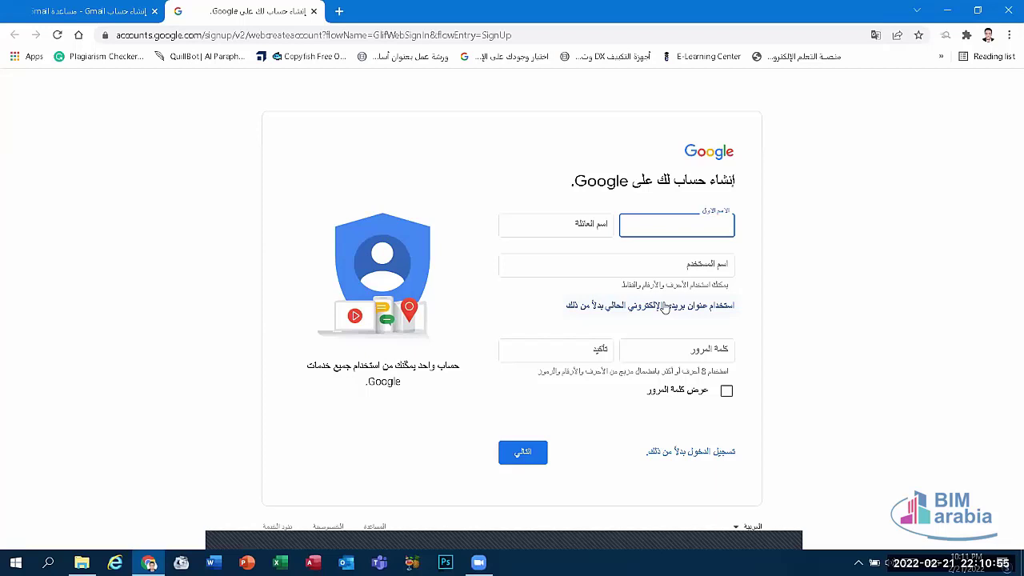
type("a")
type("b")
key("BackSpace")
key("BackSpace")
Fill in a first name, last name and a first username attempt, then clear the username.
type("rab")
left_click(580, 228)
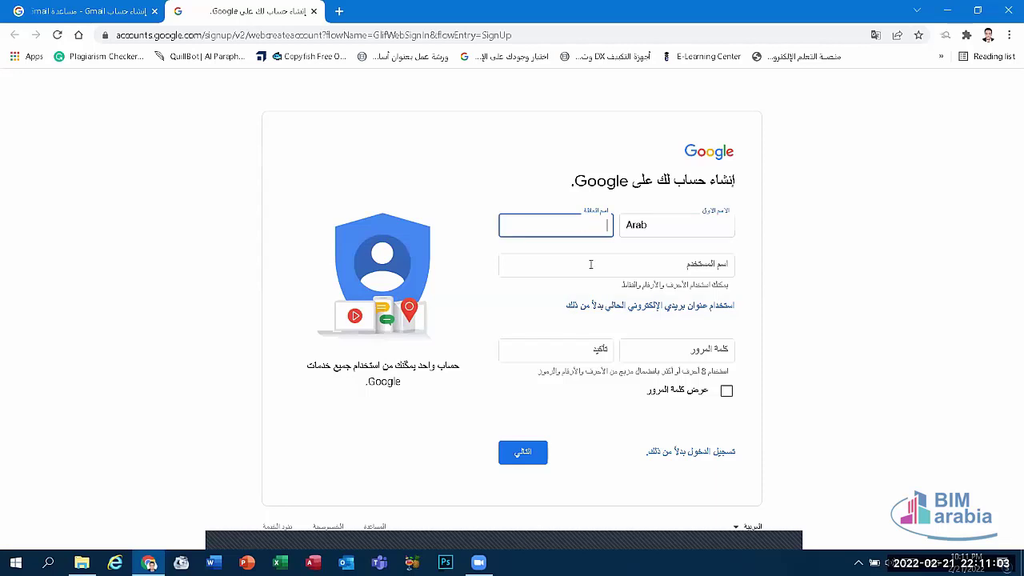
type("Eg")
type("ypt")
key("shift+Tab")
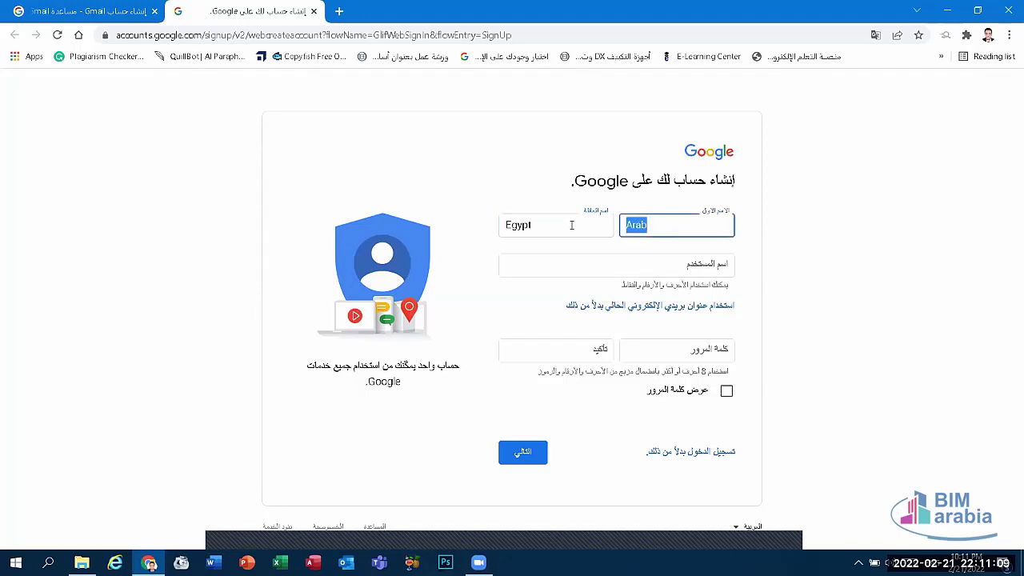
key("Tab")
left_click(663, 257)
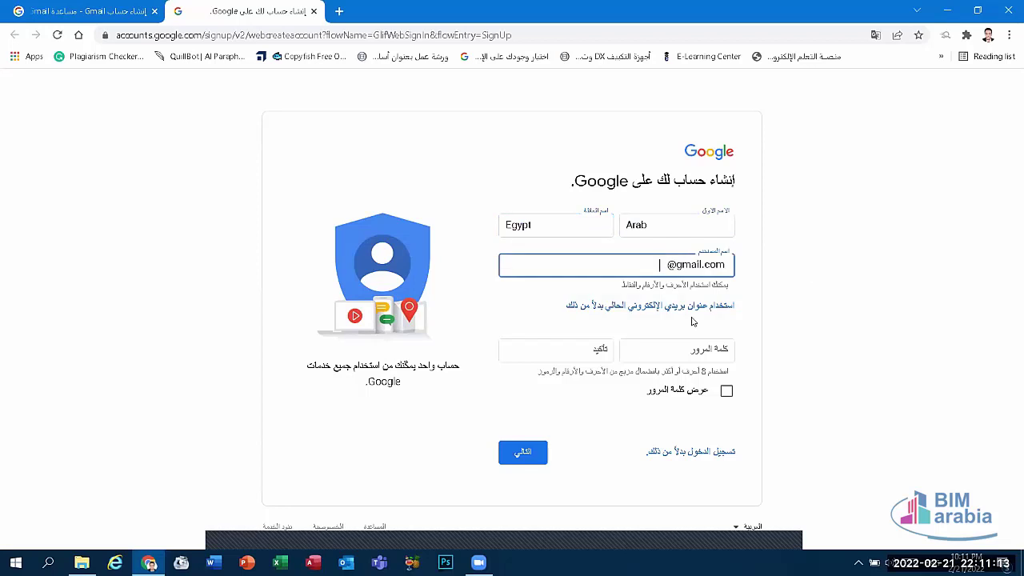
Replace the first name, enter a new last name and username, and move to the password field.
double_click(651, 226)
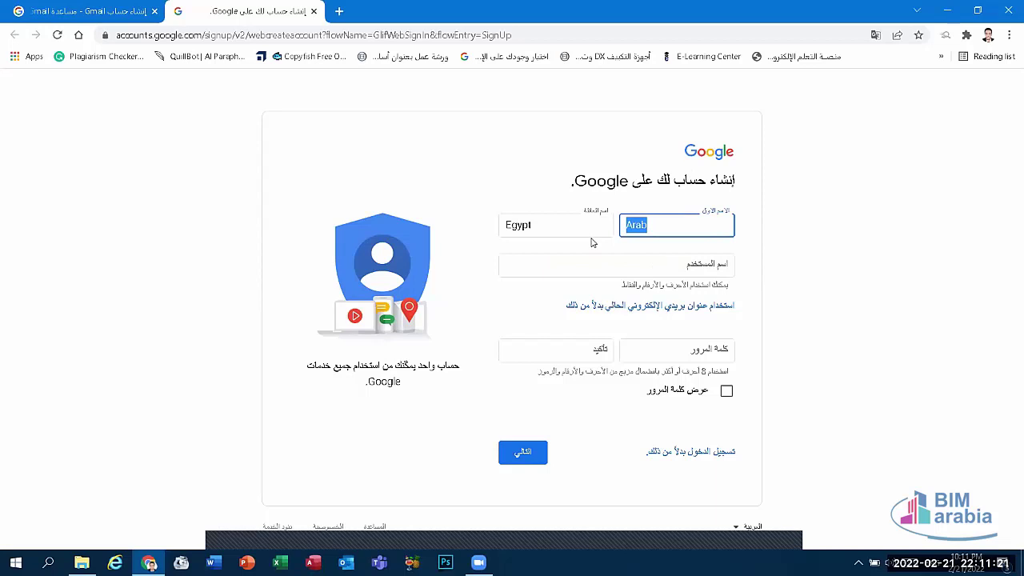
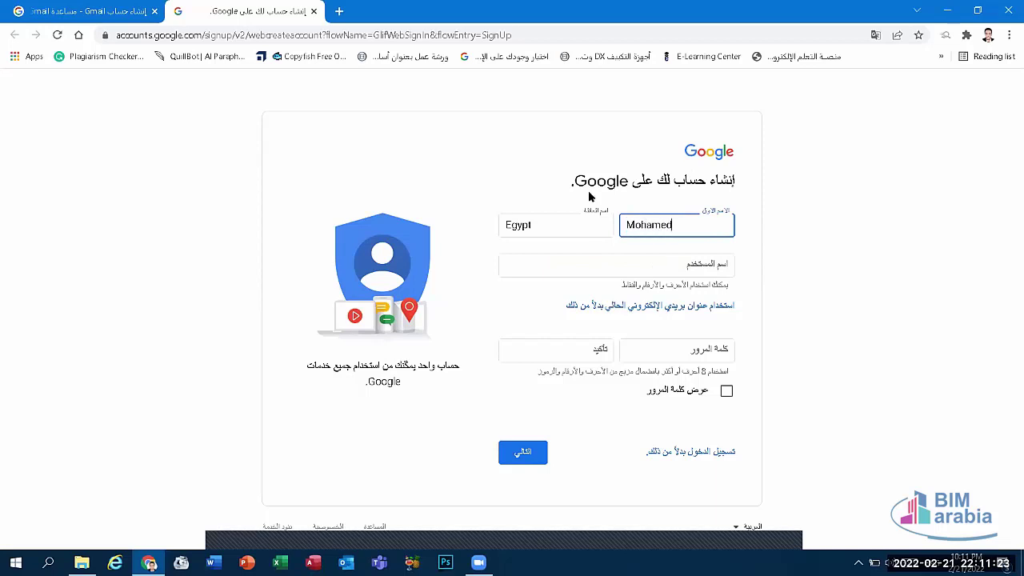
key("Tab")
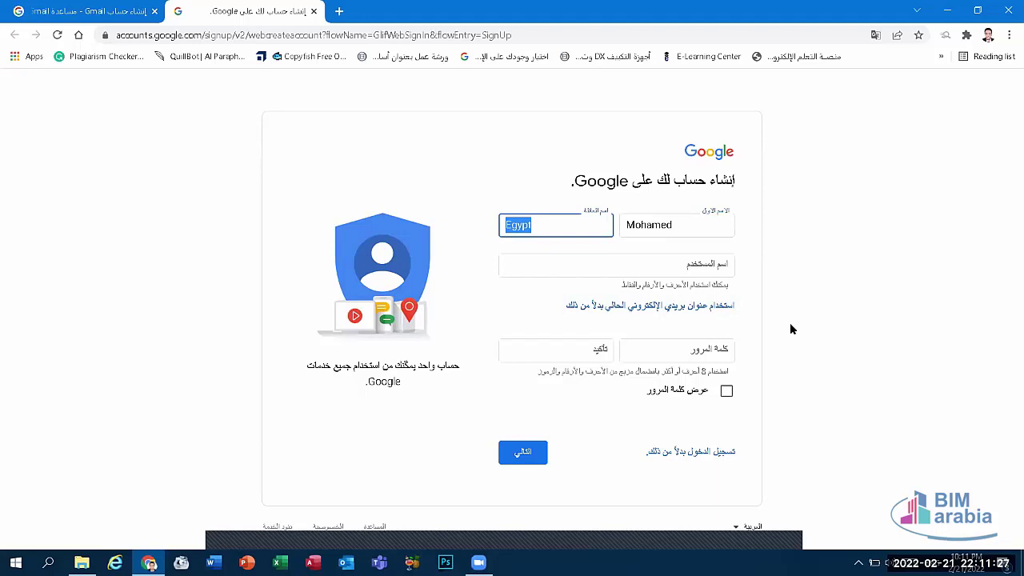
key("Tab")
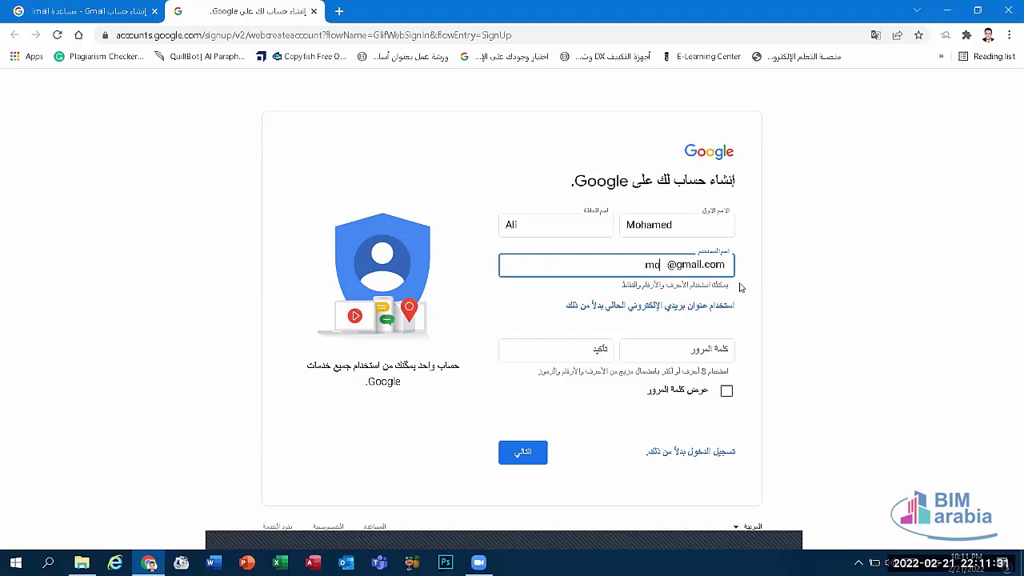
key("Tab")
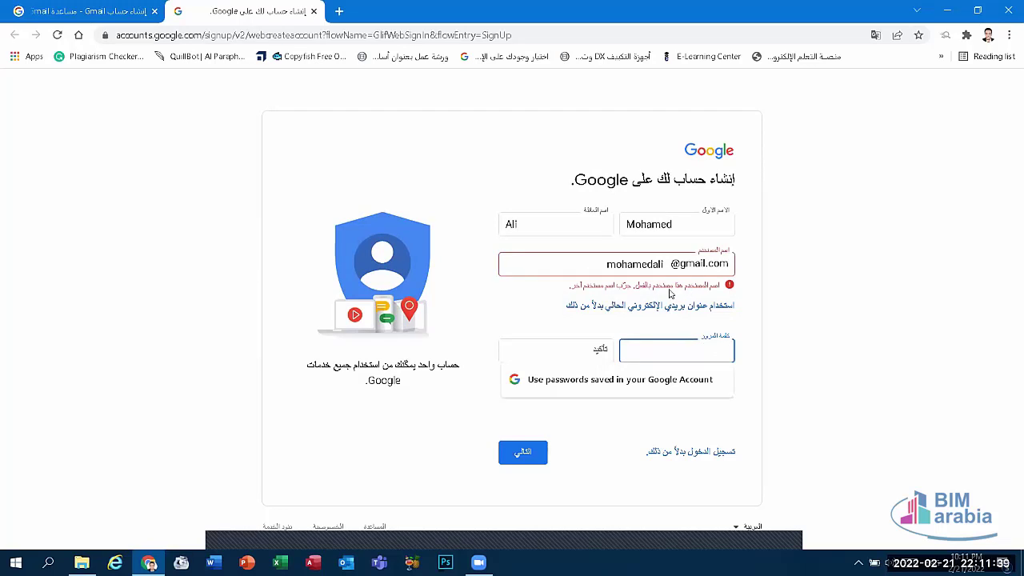
Retype the username with an added letter-and-digit suffix so it is accepted.
left_click(578, 267)
type("12")
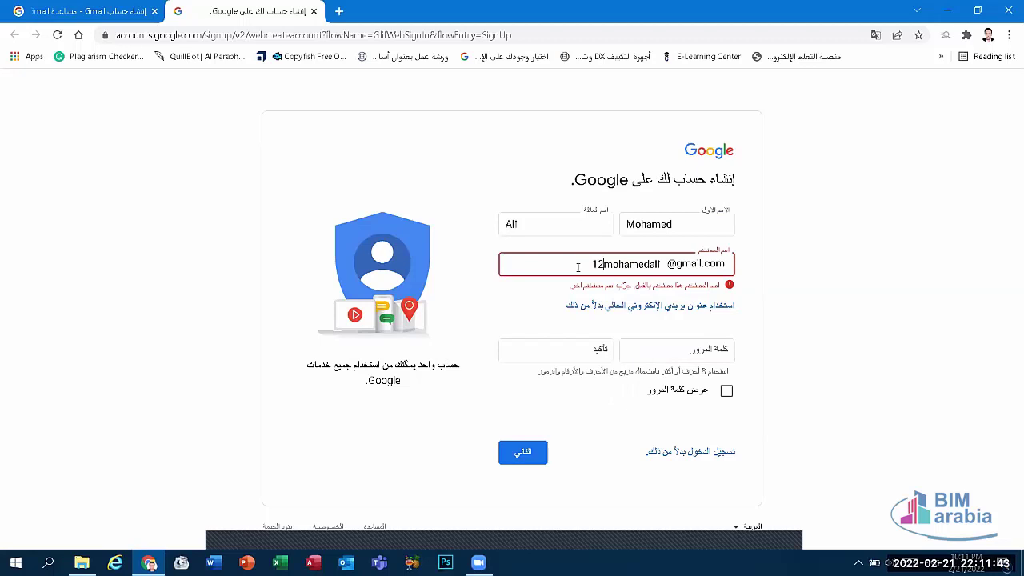
type("3")
key("Tab")
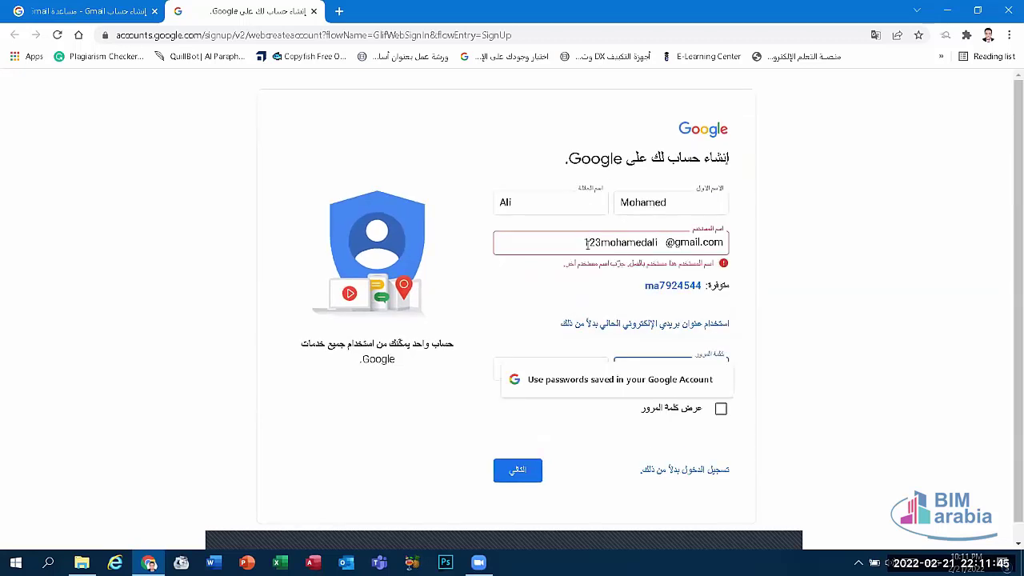
mouse_move(586, 244)
left_mouse_down()
mouse_move(688, 250)
mouse_move(656, 243)
left_mouse_up()
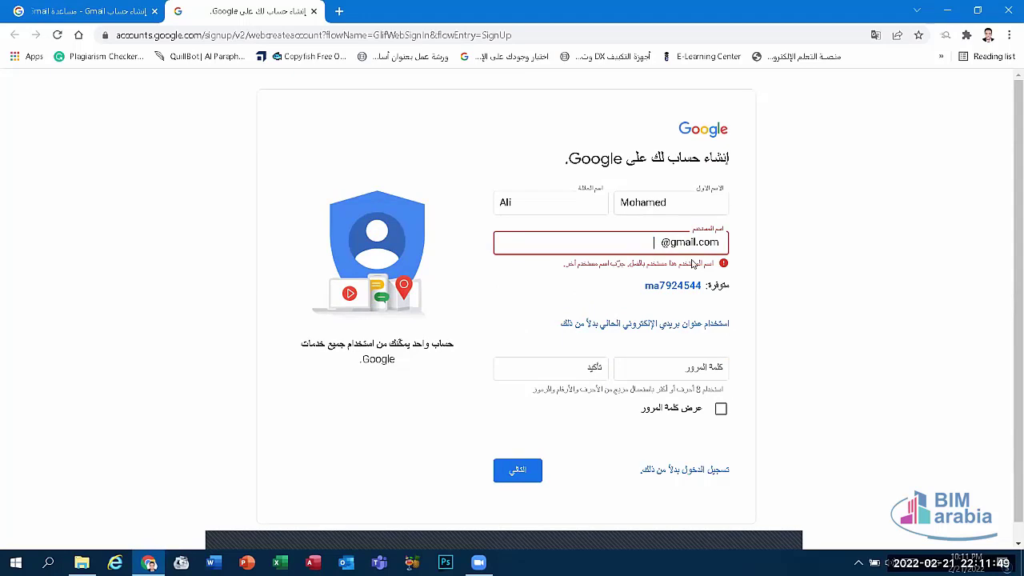
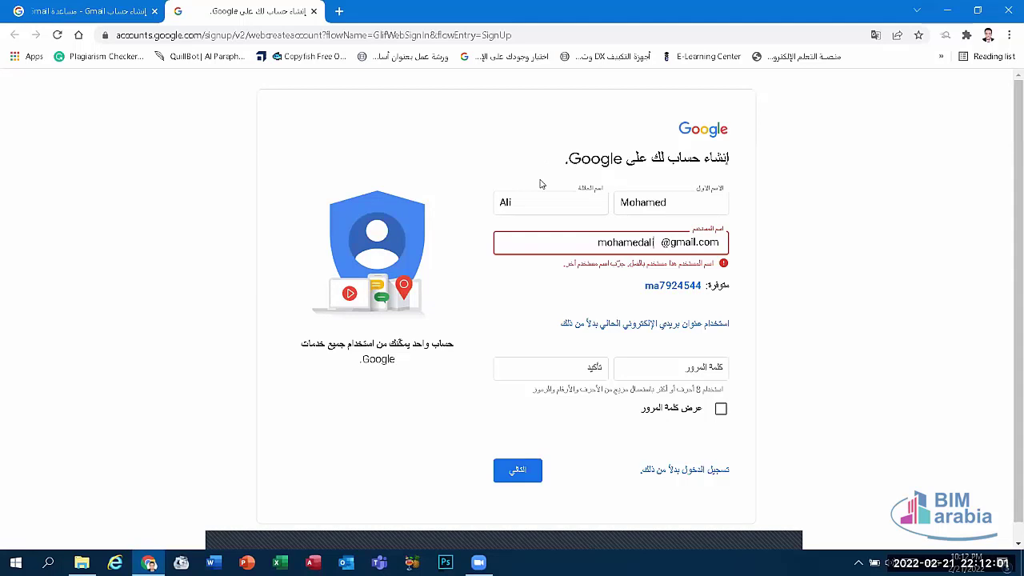
left_click(681, 364)
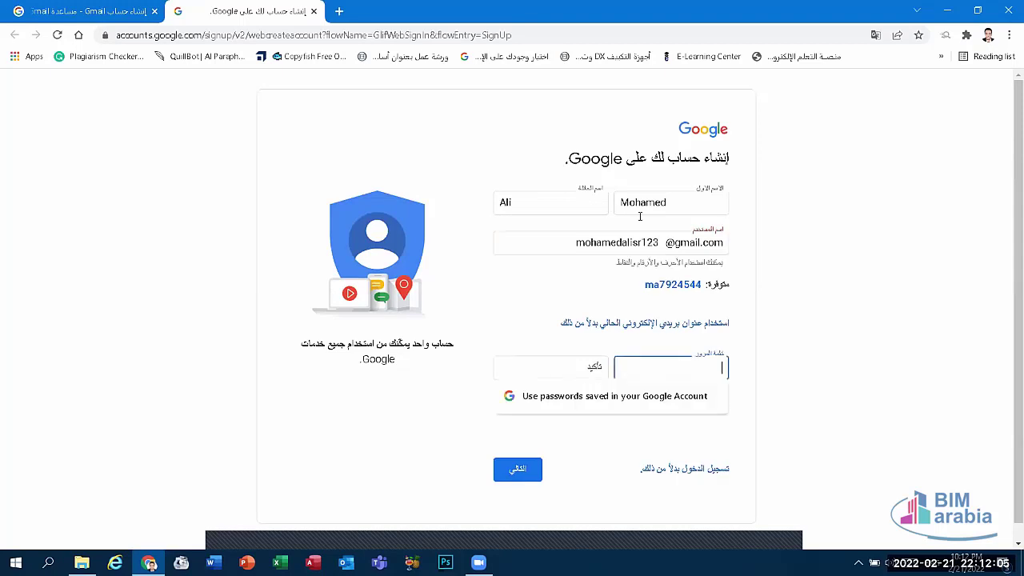
Select the whole accepted username and copy it.
left_click(573, 243)
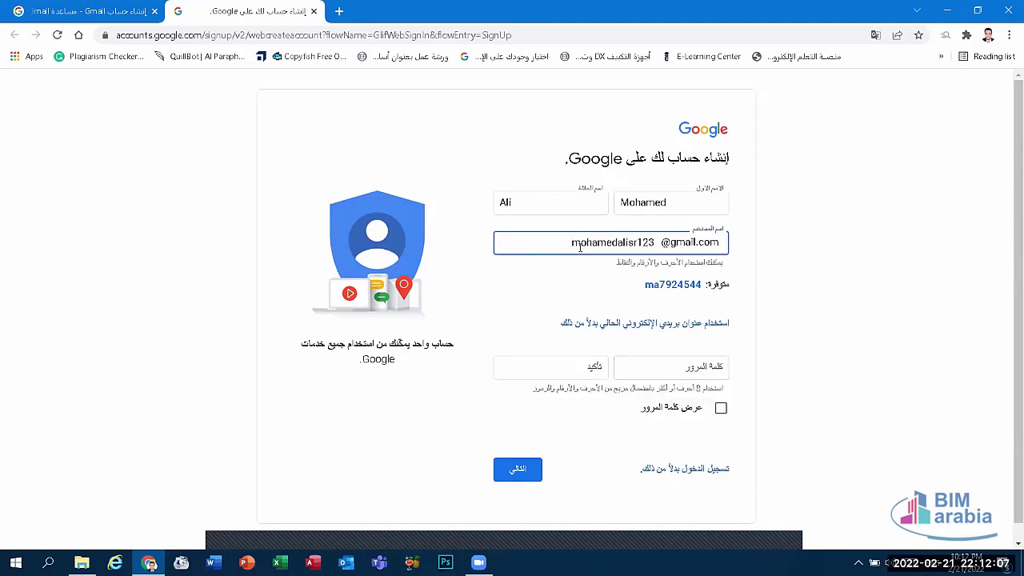
double_click(583, 244)
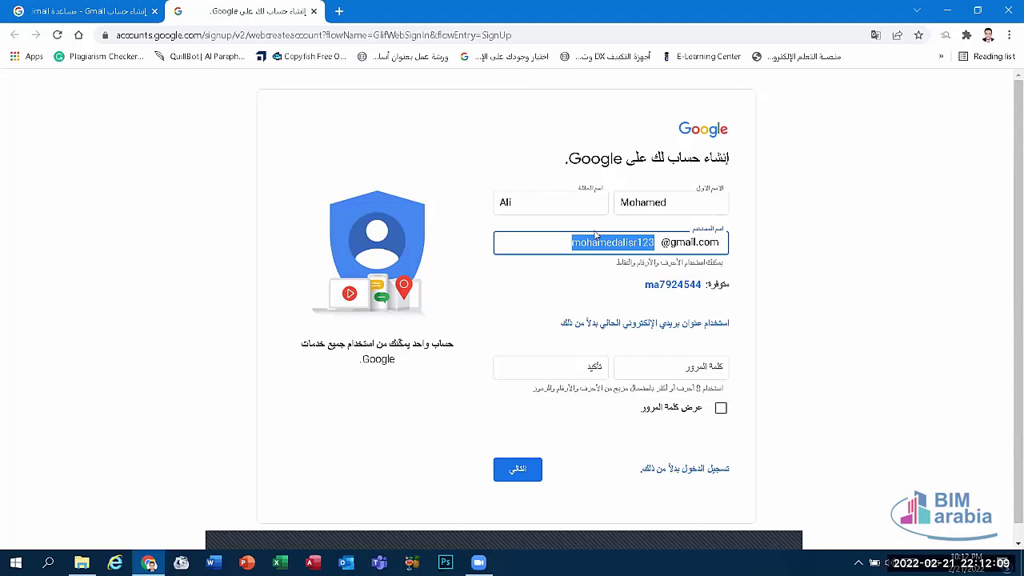
right_click(622, 242)
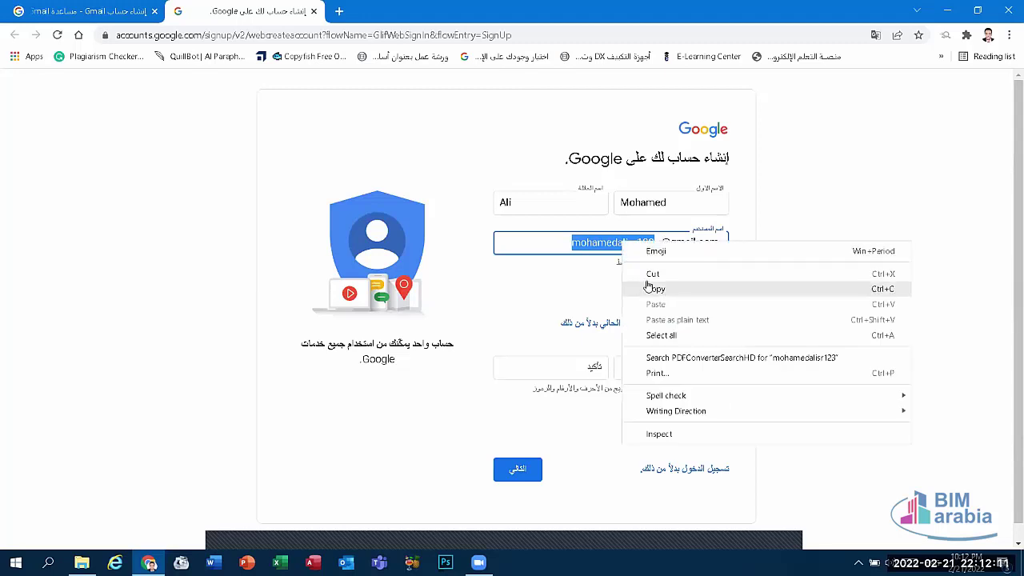
left_click(648, 288)
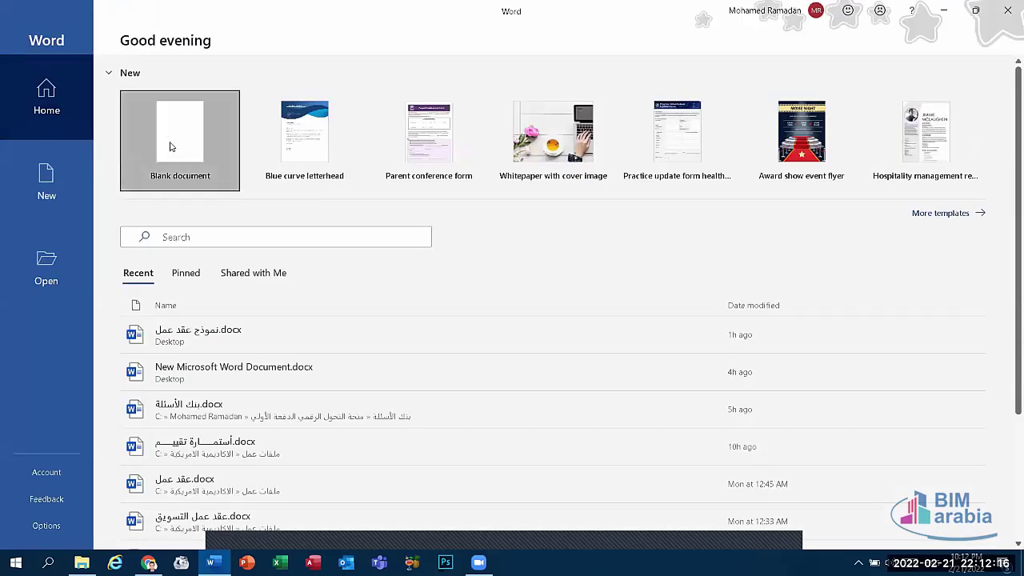
Paste the copied username as plain text into a new blank Word document.
left_click(180, 144)
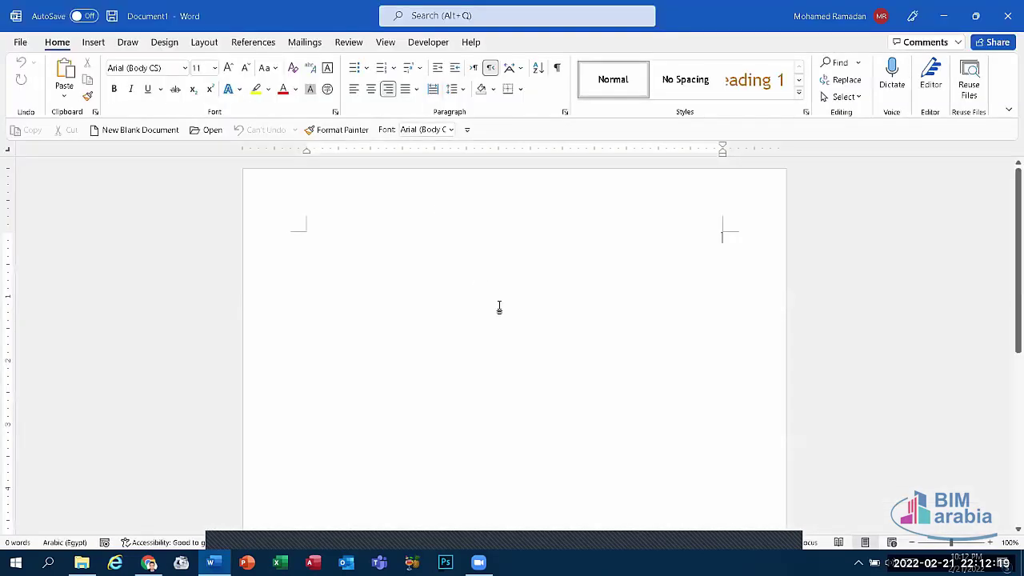
right_click(499, 307)
left_click(531, 376)
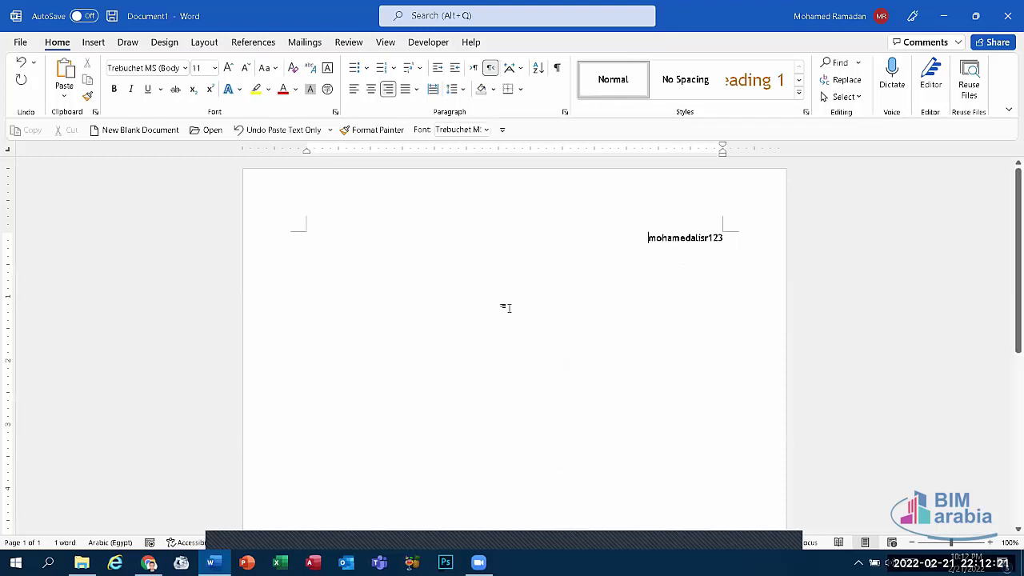
key("alt+shift")
Enlarge the username to 28 pt, centre it, and minimize Word.
double_click(719, 236)
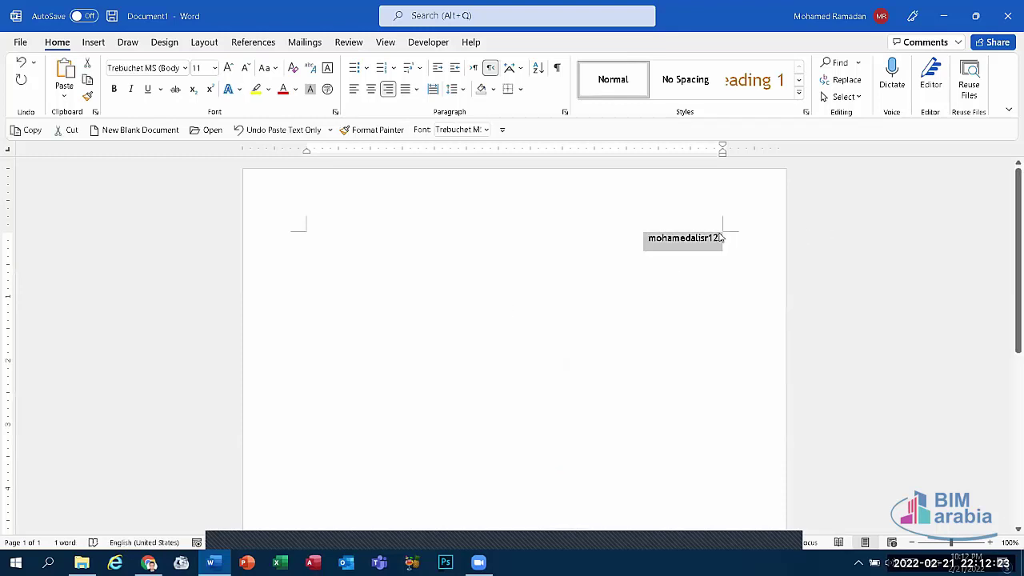
left_click(228, 68)
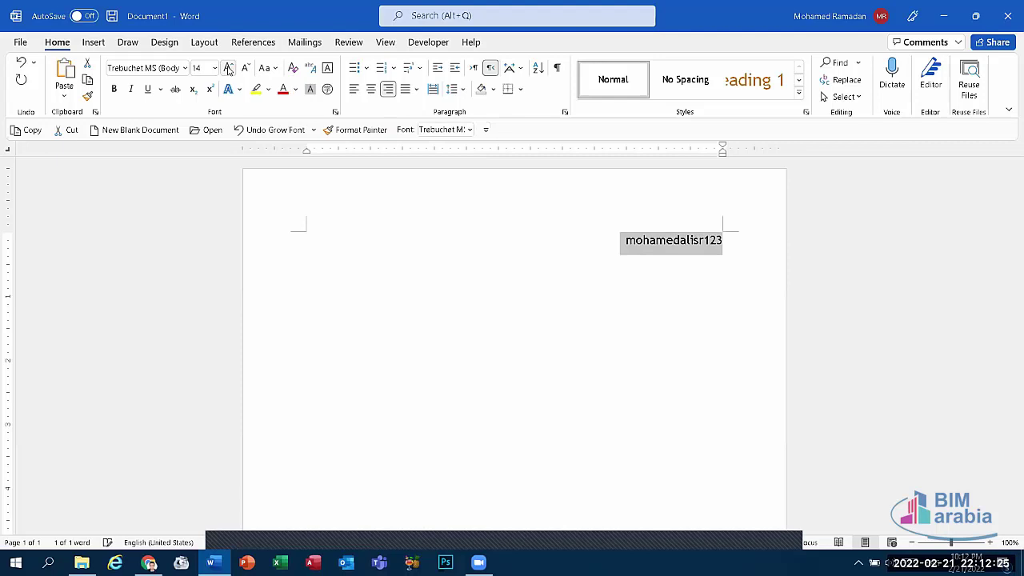
left_click(228, 68)
left_click(228, 67)
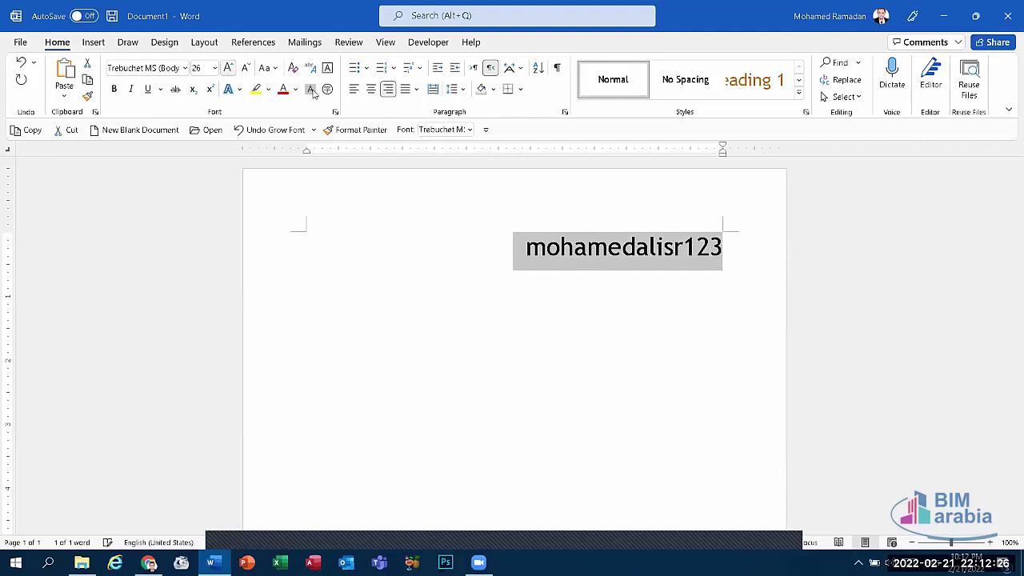
left_click(371, 89)
left_click(528, 303)
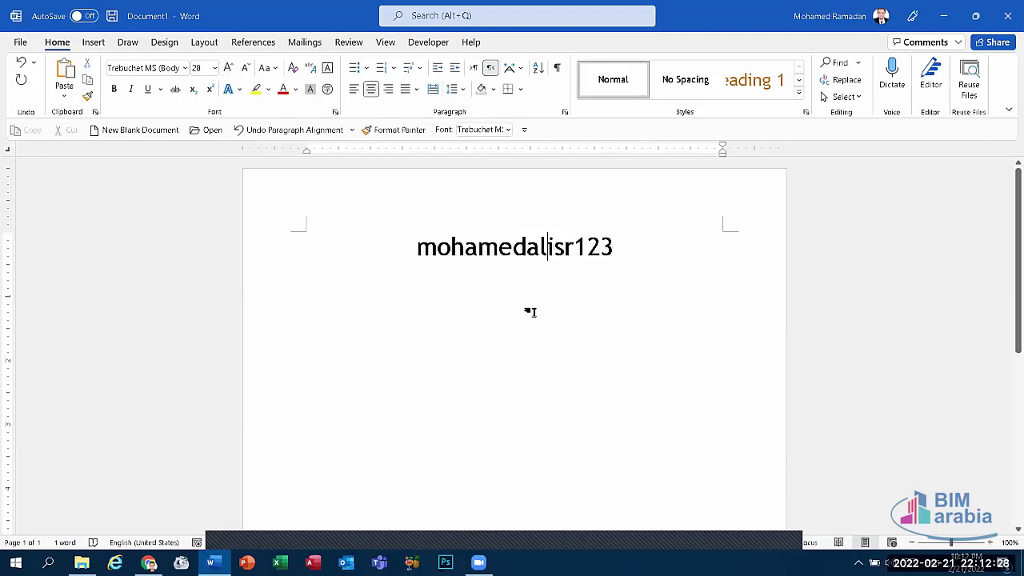
left_click(943, 14)
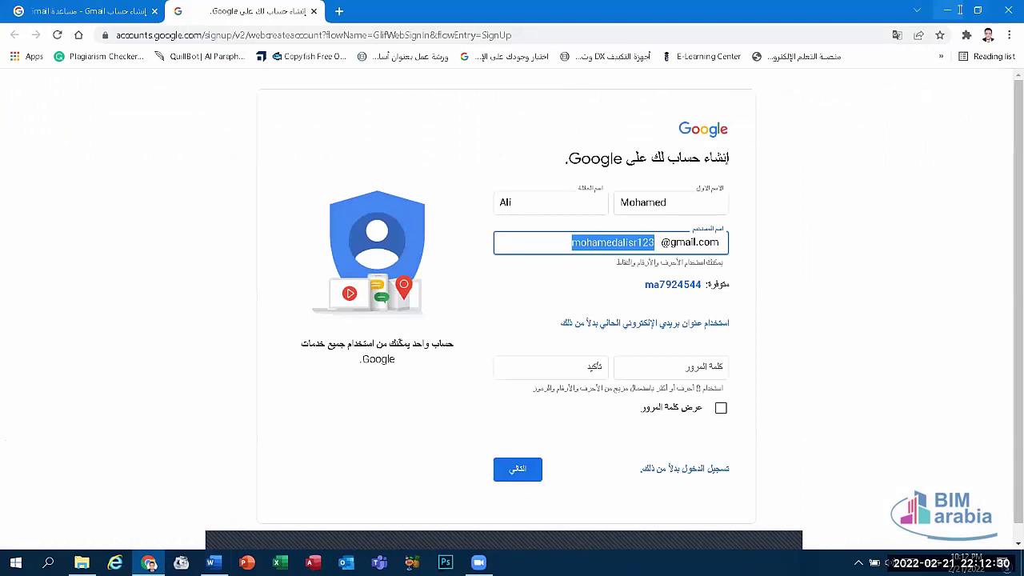
left_click(682, 371)
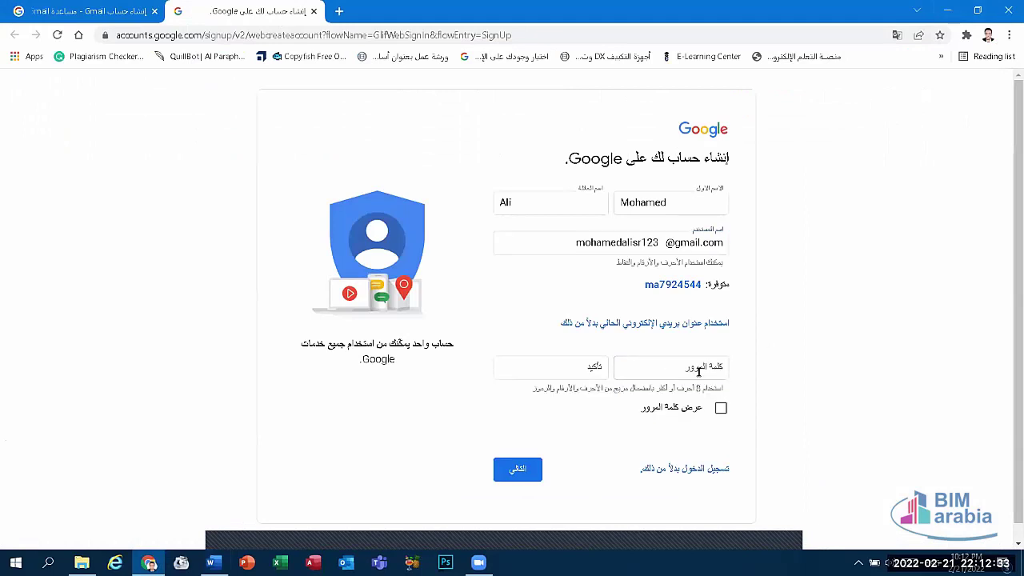
left_click(699, 371)
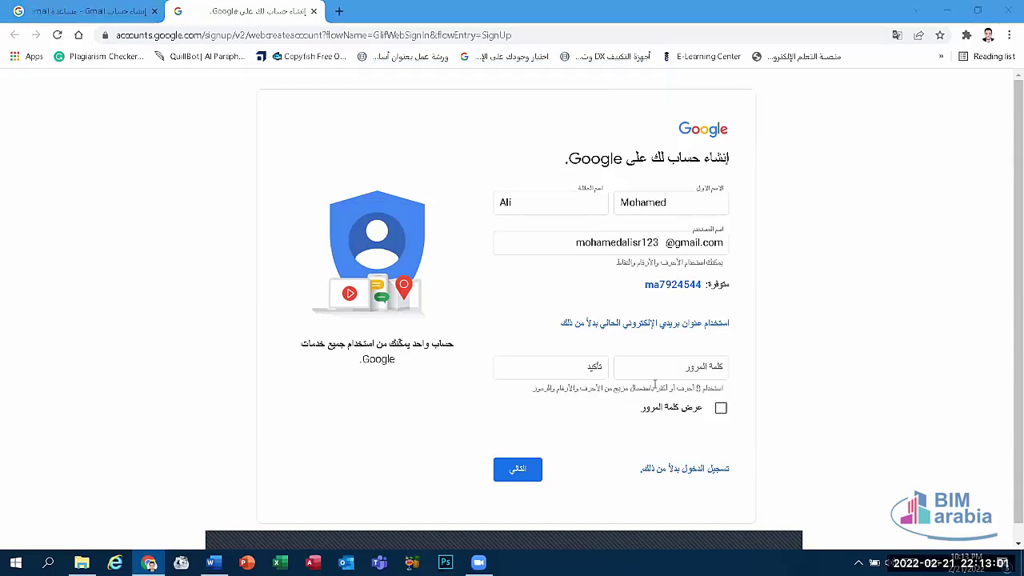
left_click(652, 369)
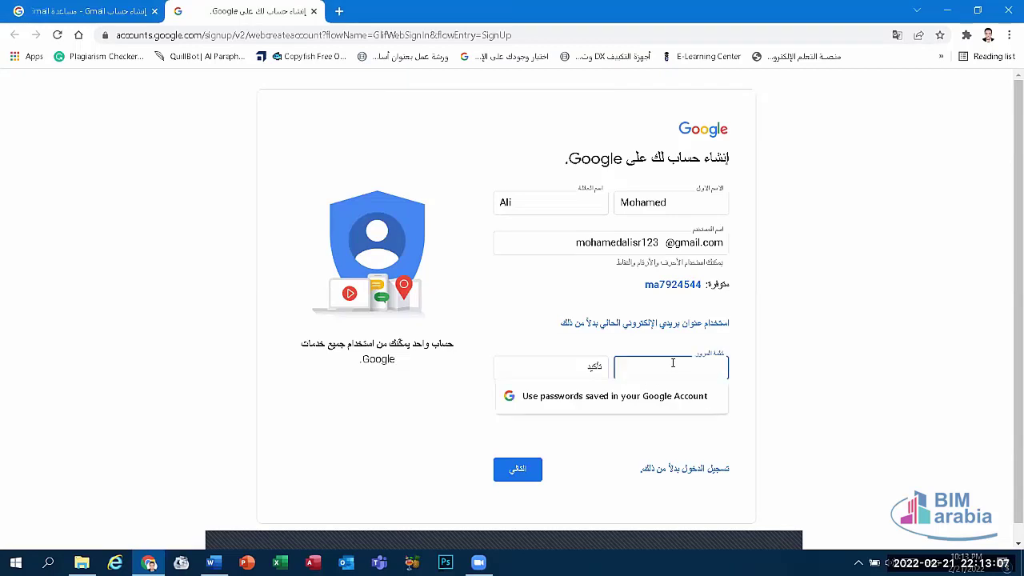
left_click(211, 562)
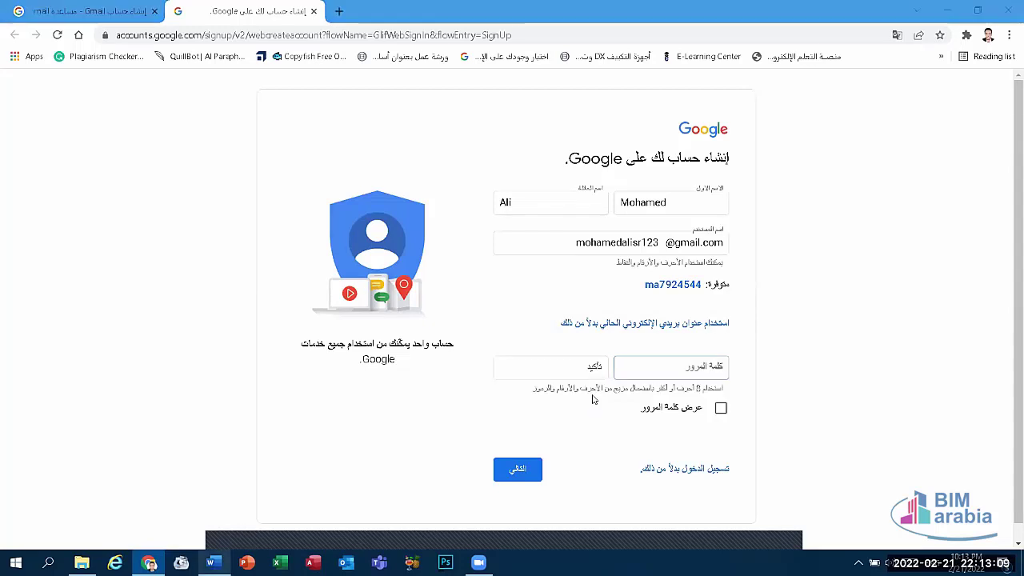
Add an empty new line below the username in the Word document.
double_click(648, 256)
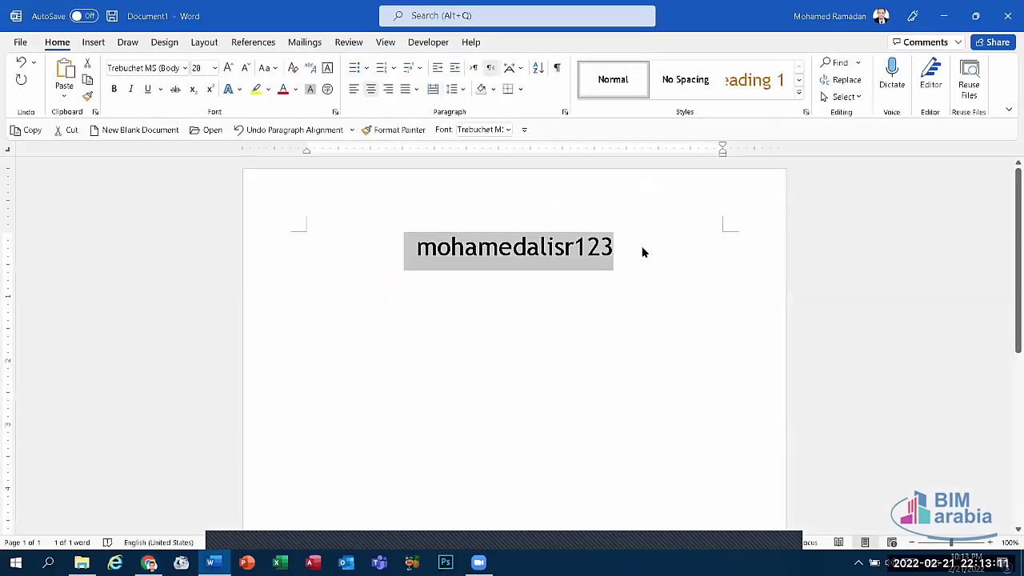
left_click(613, 248)
key("Return")
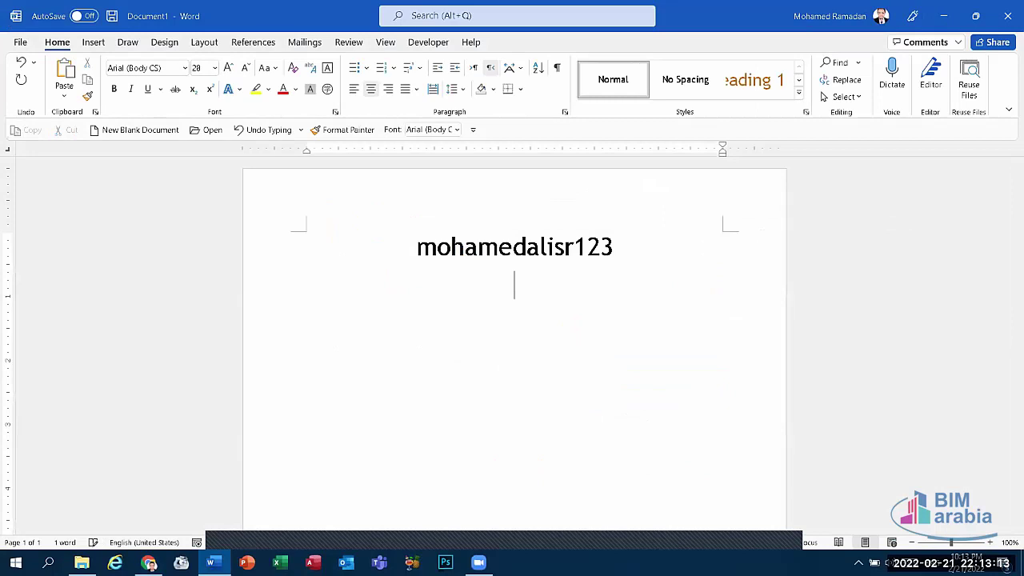
type("m")
key("BackSpace")
key("alt+shift")
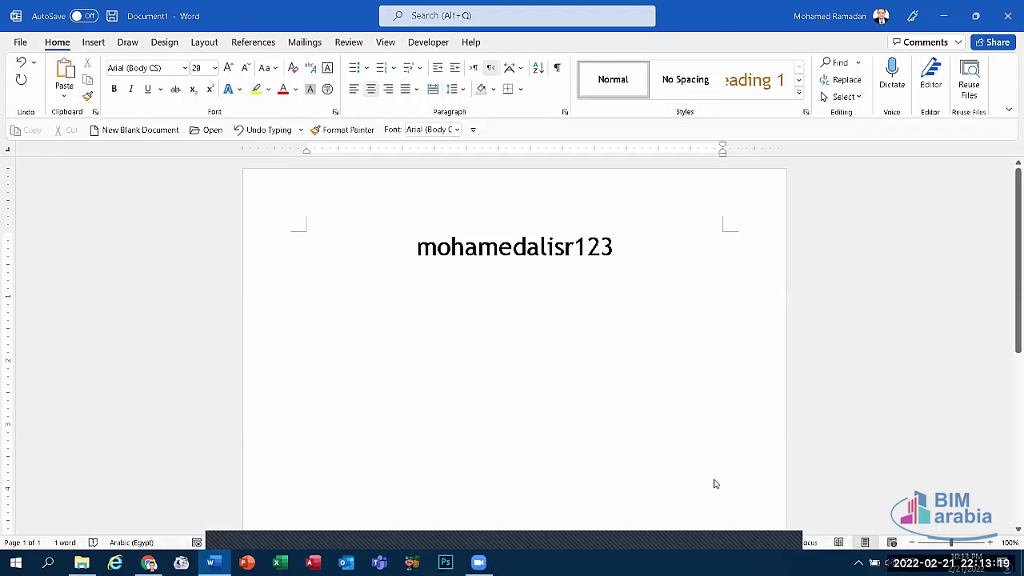
Switch the input language to English, test it, then return to the Chrome sign-up page.
left_click(921, 563)
left_click(919, 448)
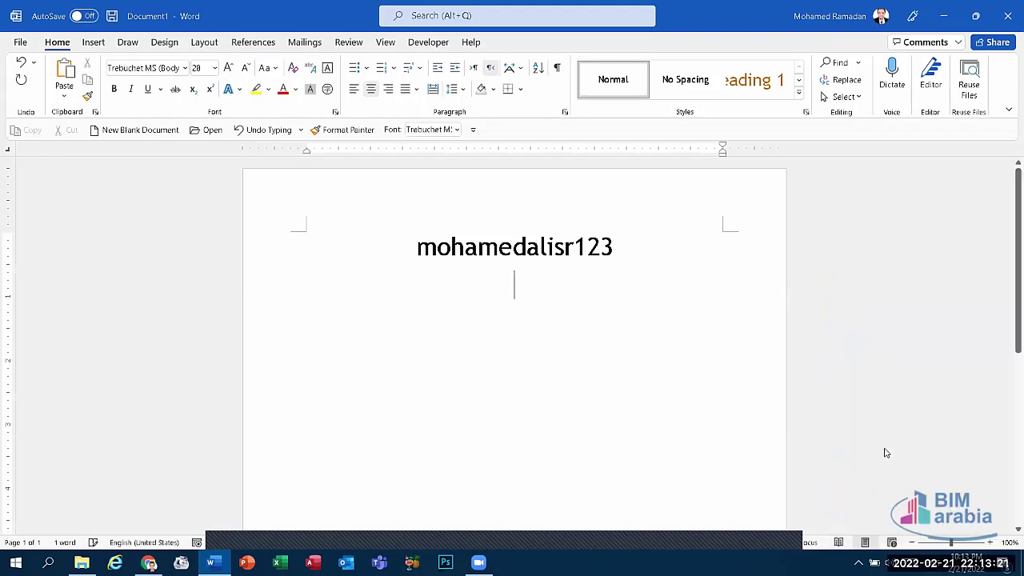
type(",")
key("BackSpace")
key("alt+shift")
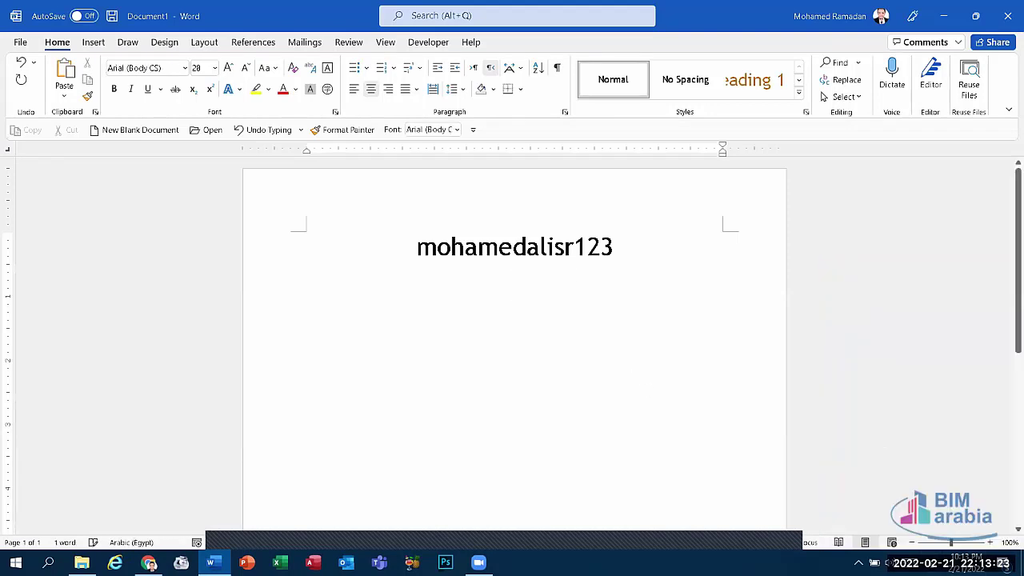
key("alt+shift")
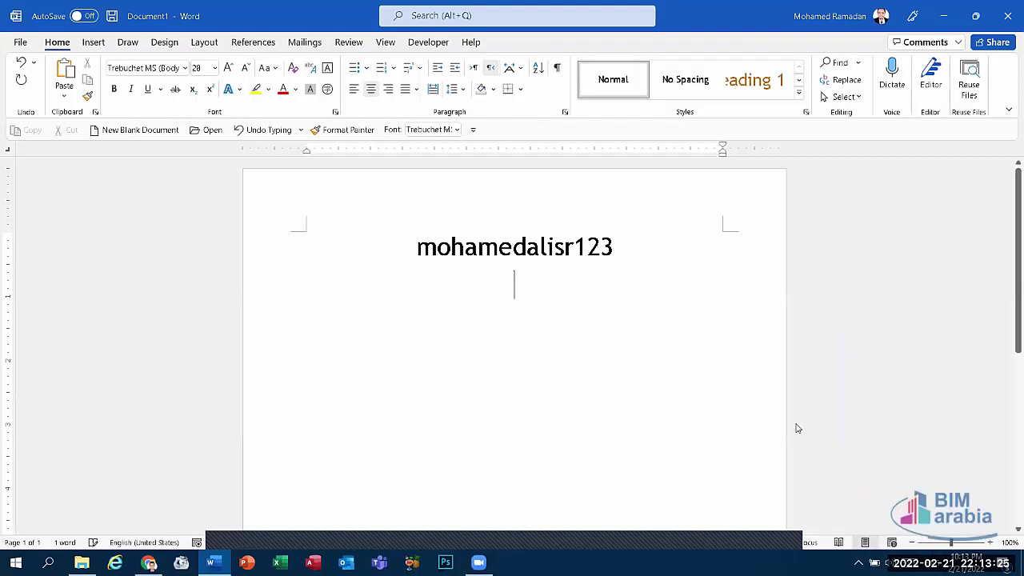
type("M")
key("BackSpace")
key("alt+shift")
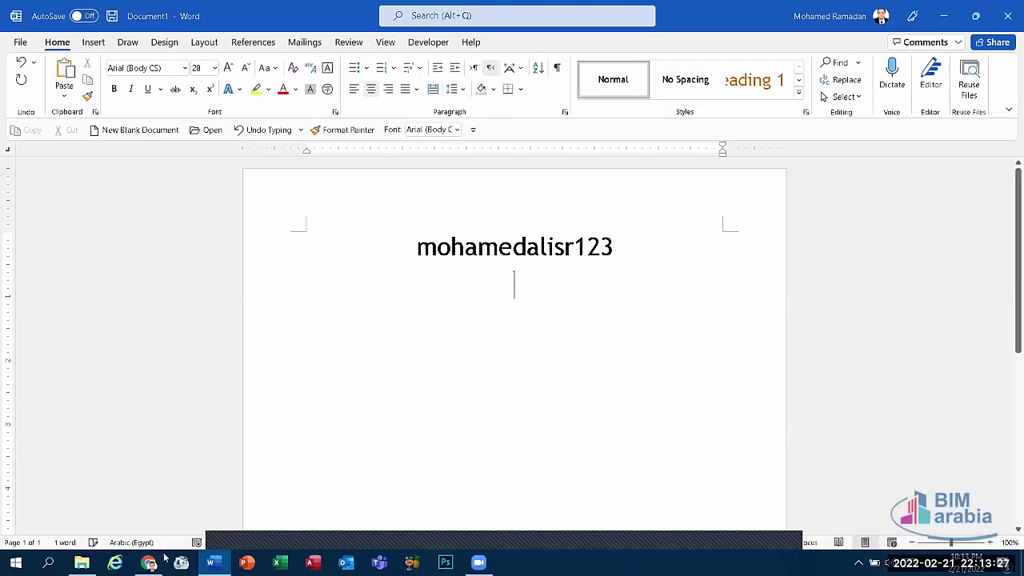
key("alt+Tab")
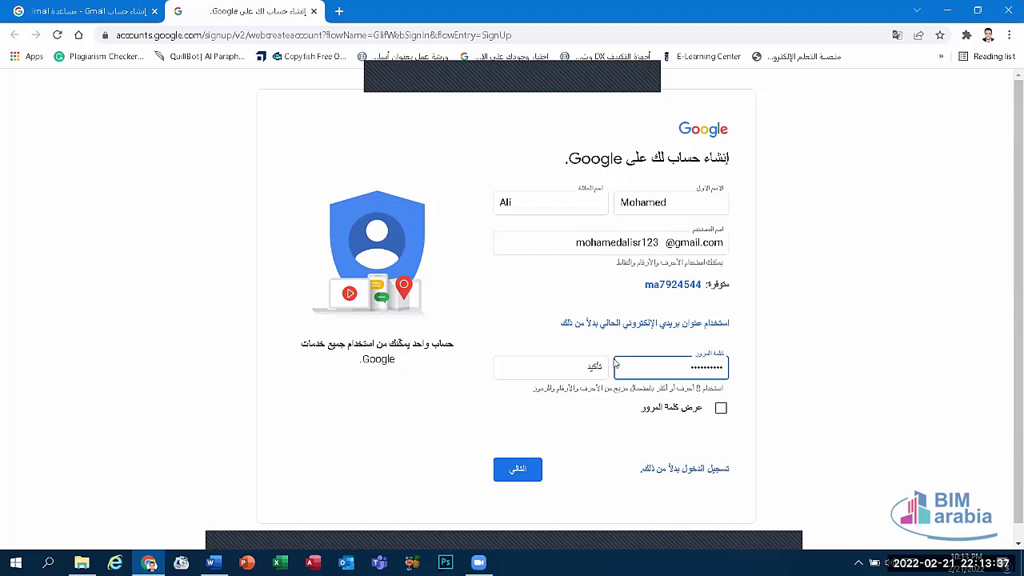
Paste the copied password into both the Password and Confirm fields.
left_click_drag(773, 366, 714, 365)
right_click(713, 364)
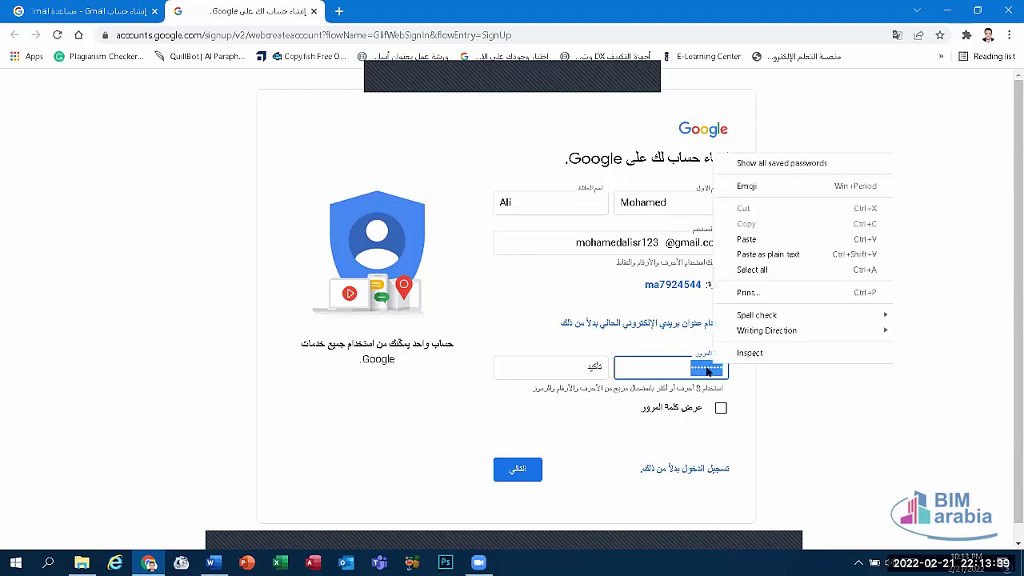
left_click(750, 239)
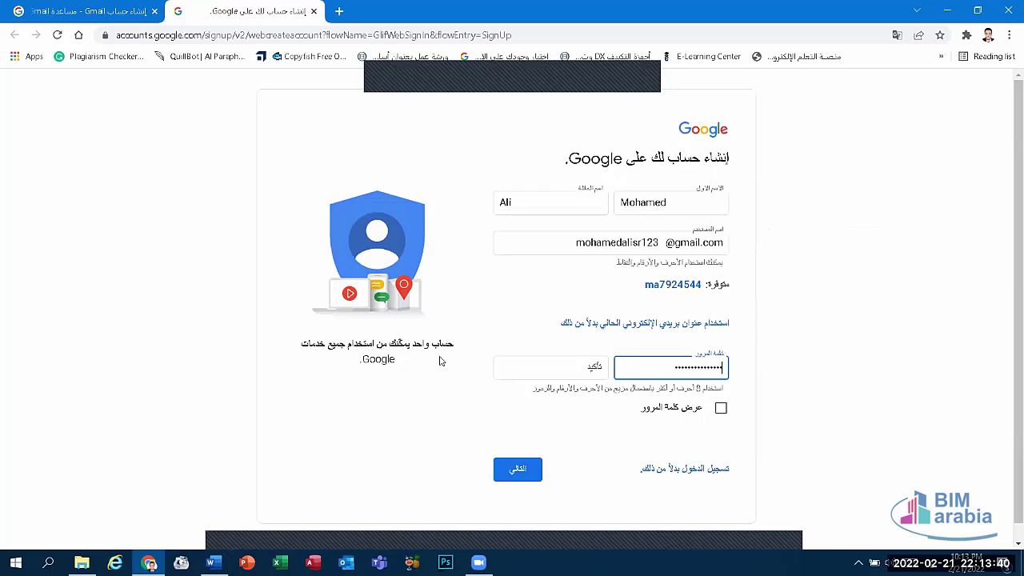
left_click(551, 373)
right_click(551, 374)
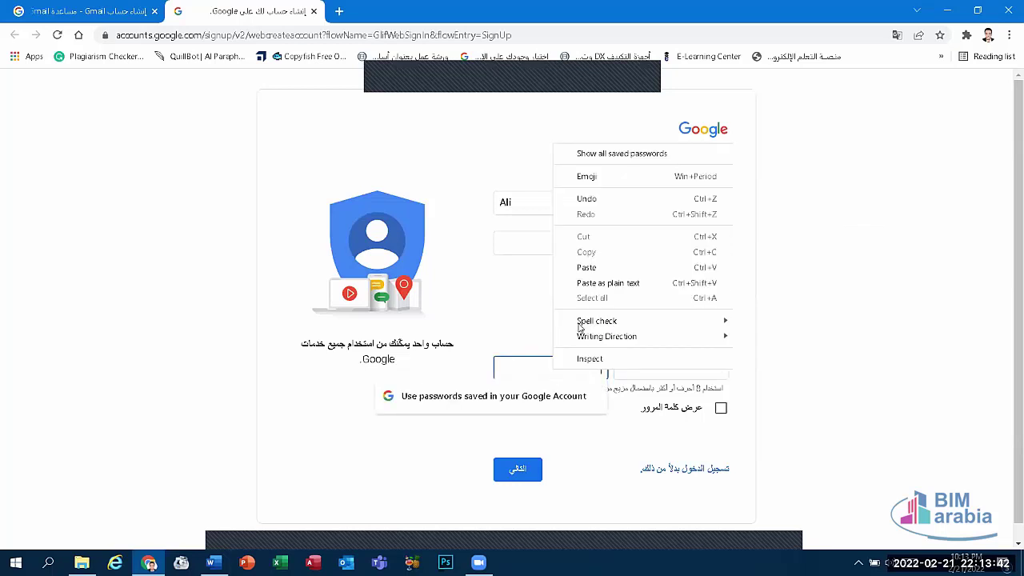
left_click(584, 265)
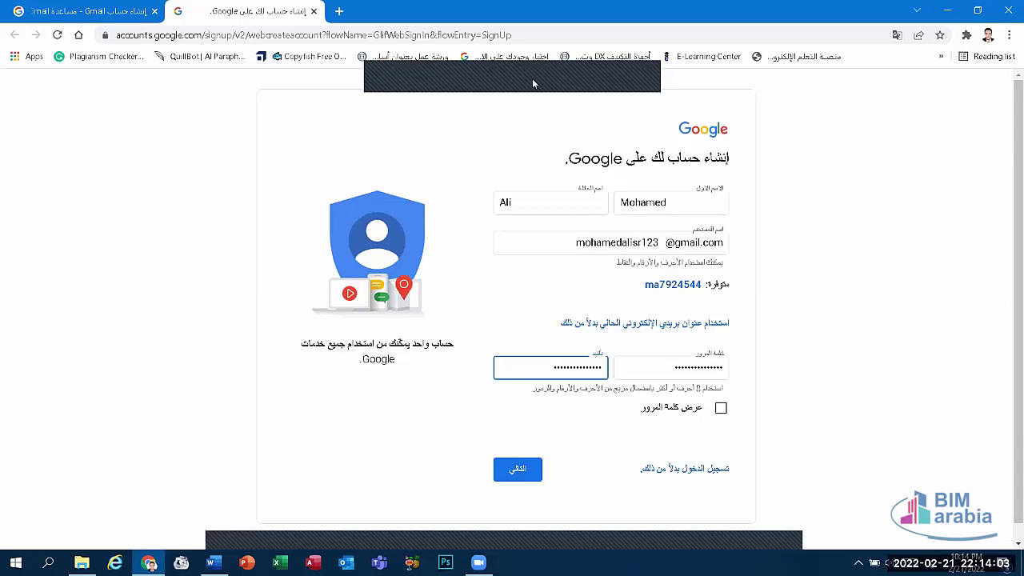
Review the first-name, last-name and username fields, then submit the sign-up form.
left_click(500, 242)
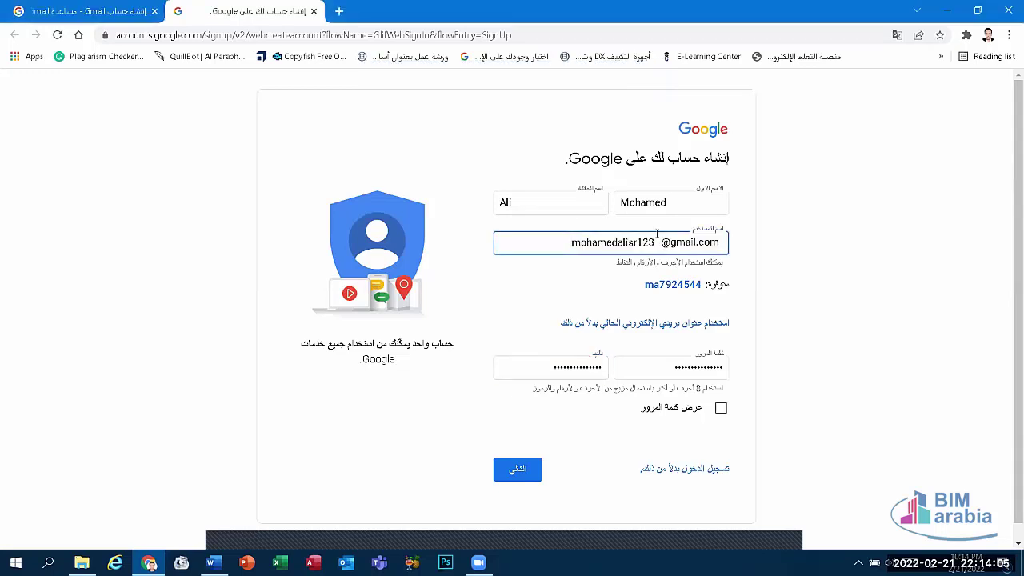
left_click(675, 202)
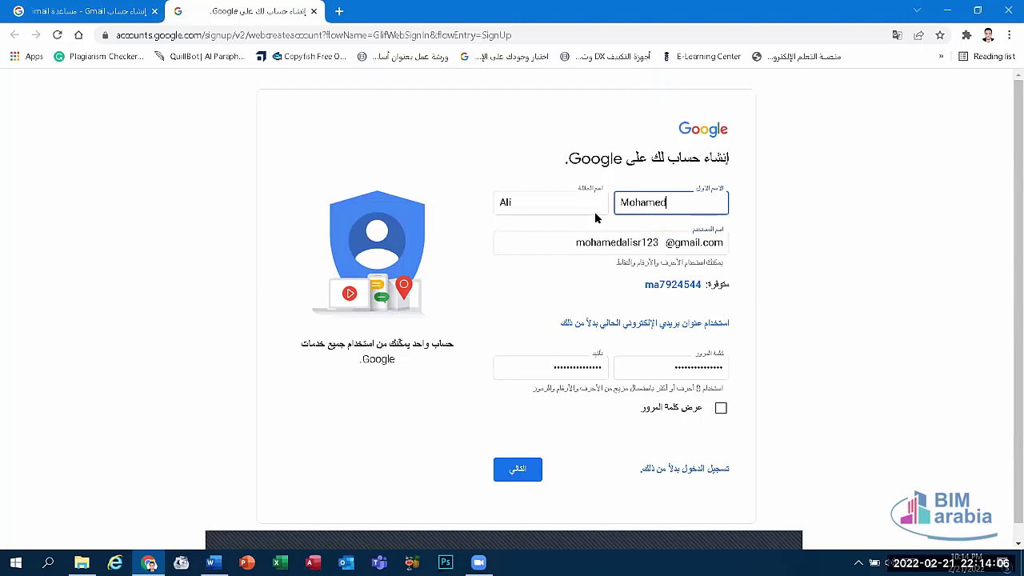
left_click(544, 202)
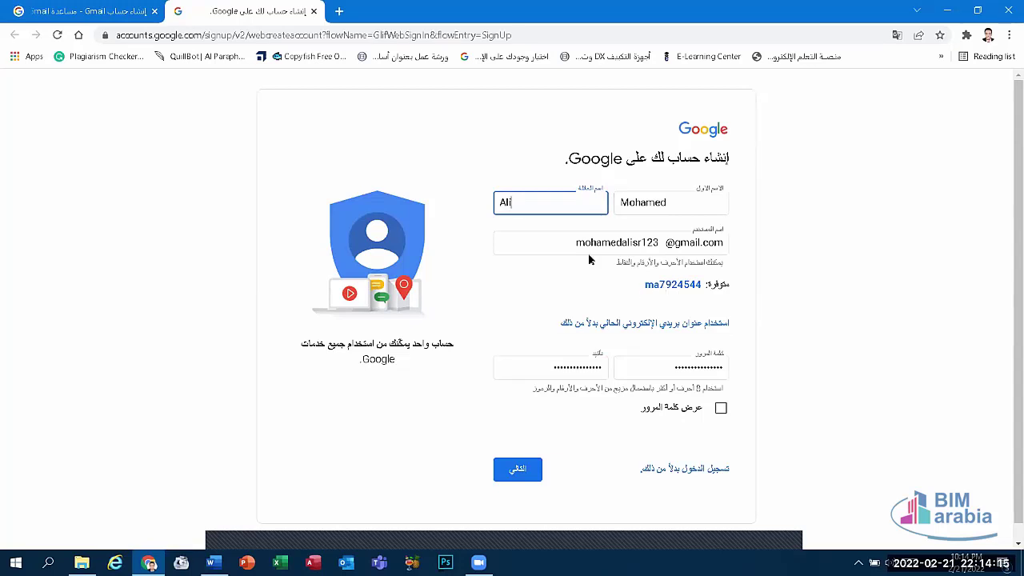
left_click(566, 244)
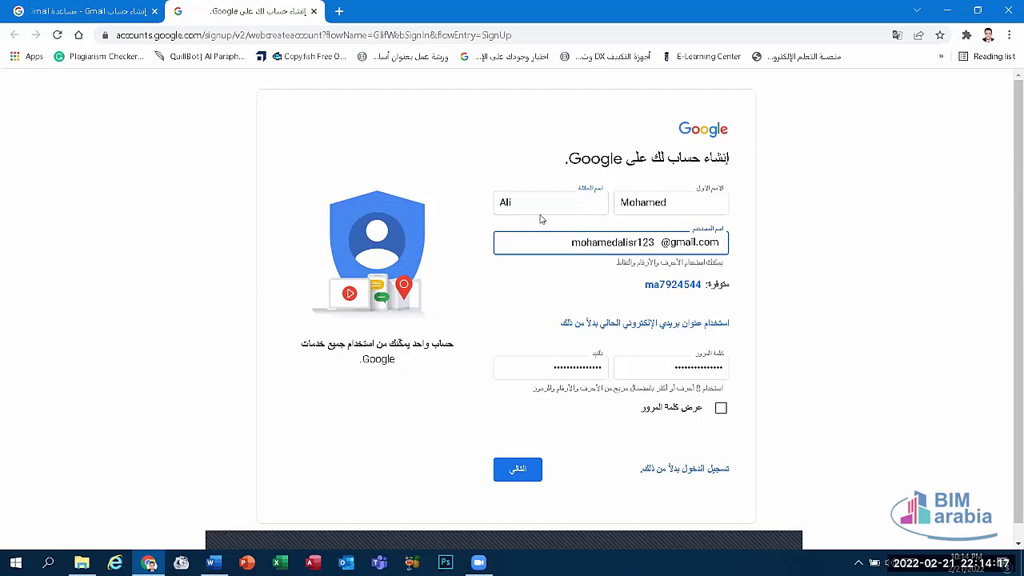
left_click(522, 470)
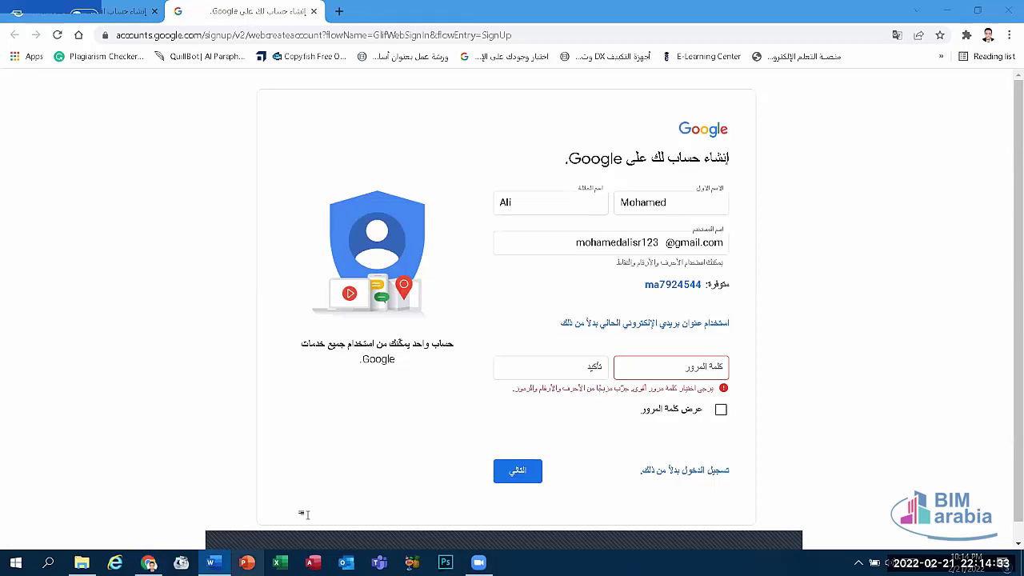
In Word, switch keyboard input to English (United States), test-type and delete, then return to Chrome.
left_click(211, 562)
type("يت")
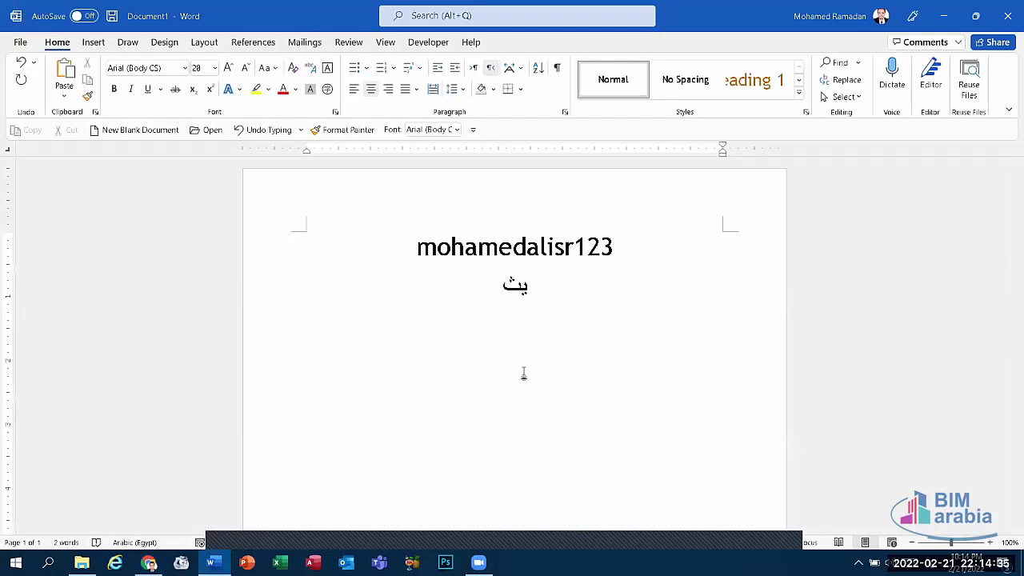
key("BackSpace")
key("BackSpace")
left_click(890, 563)
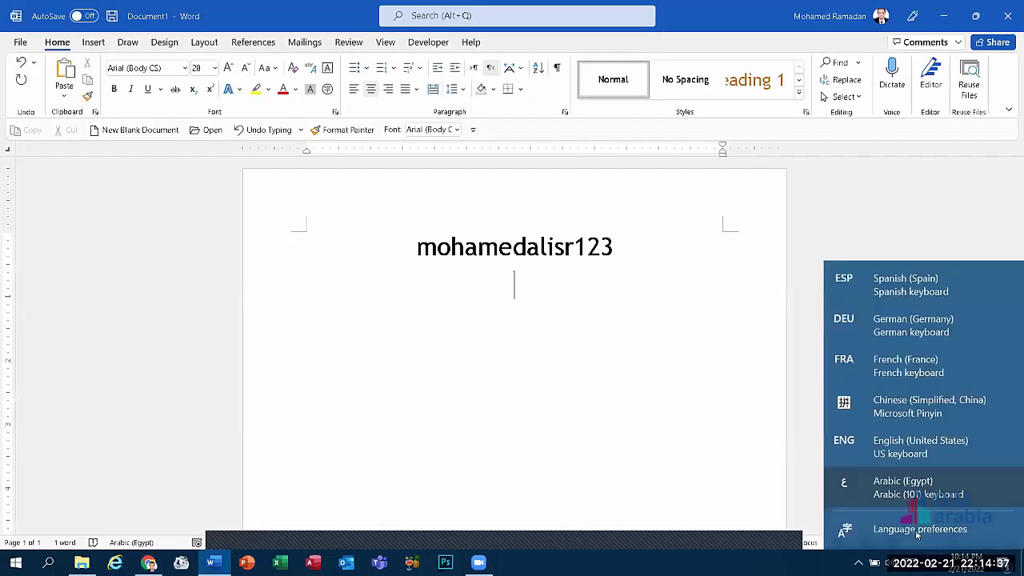
left_click(902, 453)
type("M")
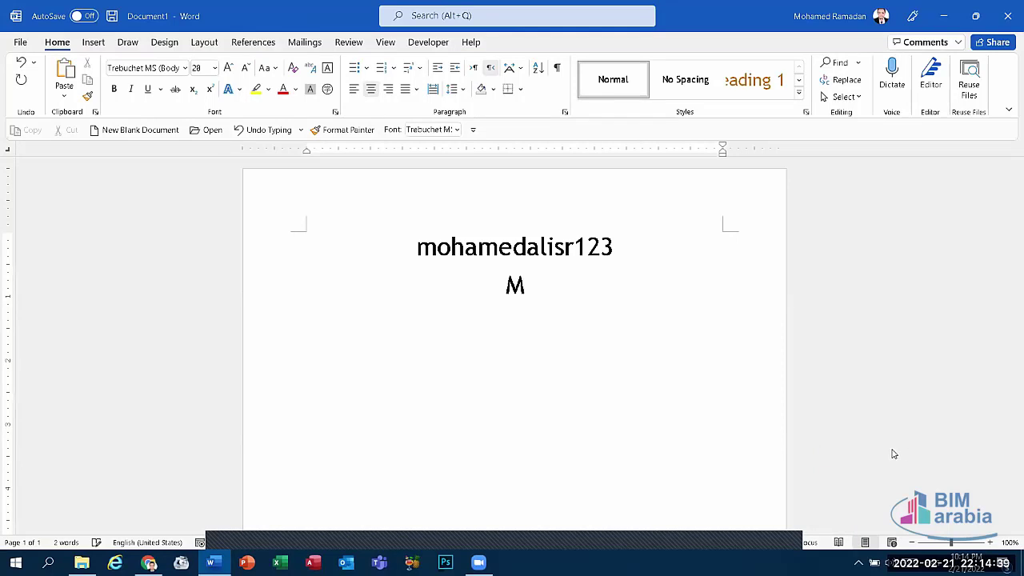
key("BackSpace")
key("alt+shift")
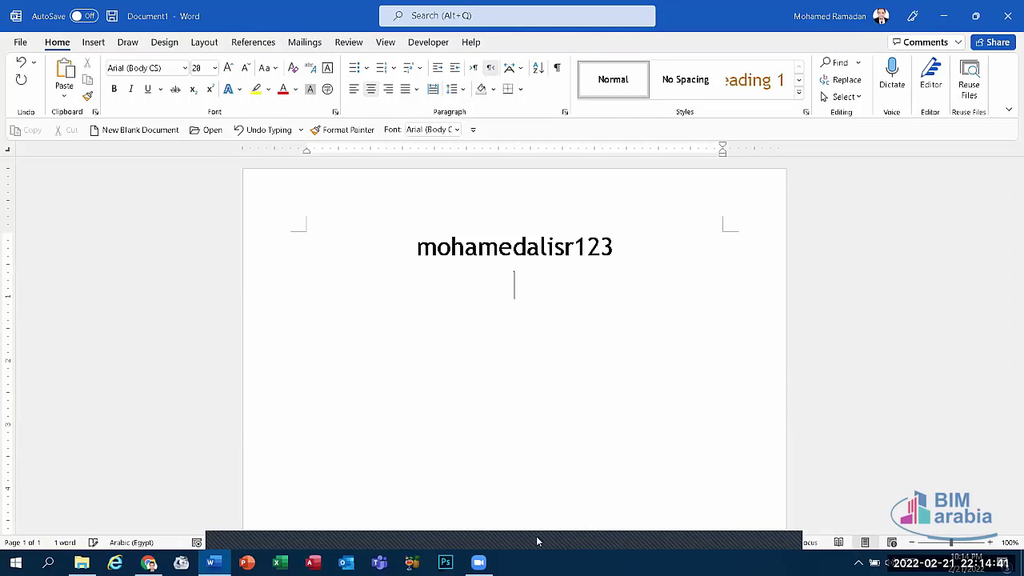
key("alt+Tab")
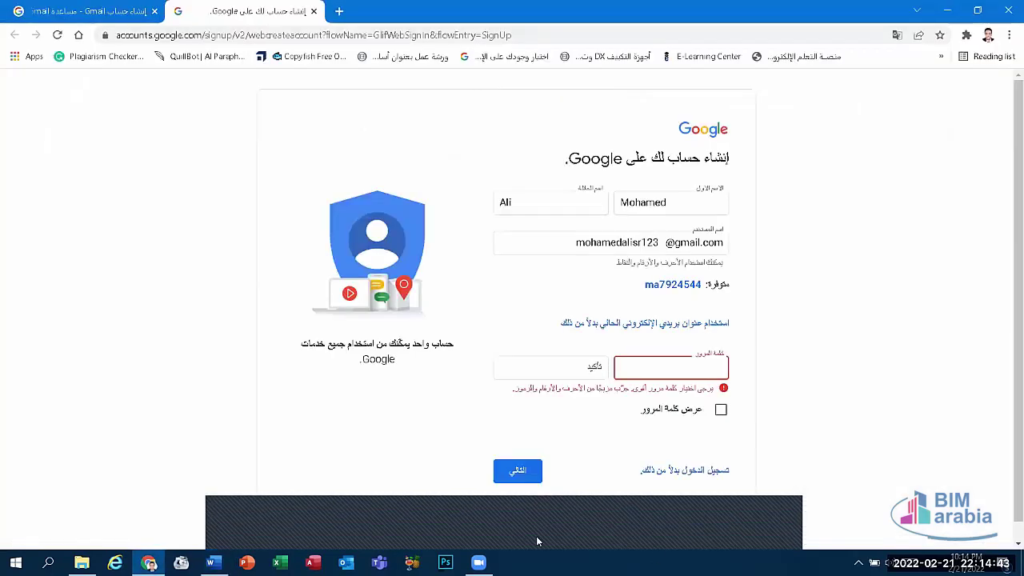
type("1")
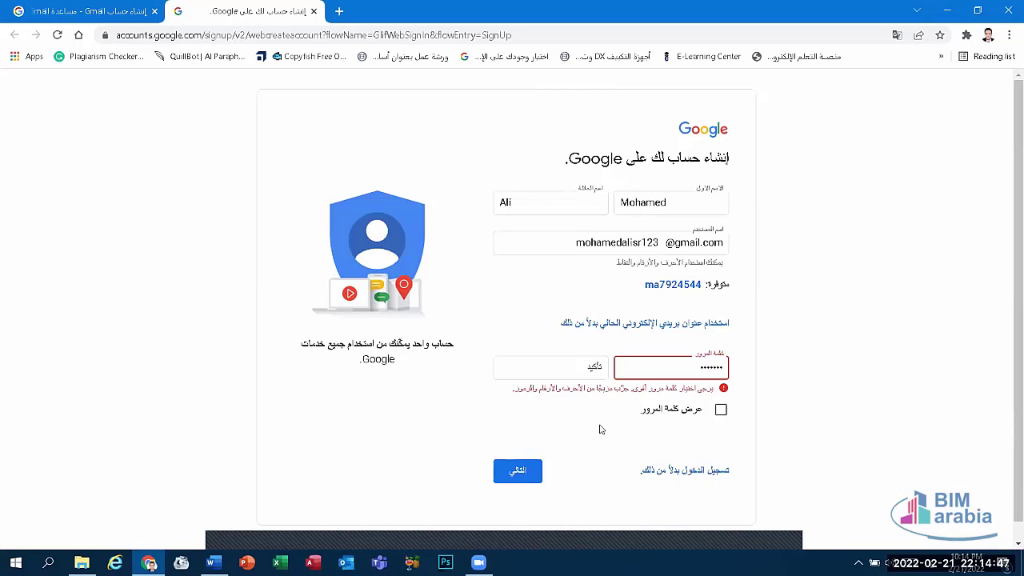
type("1")
left_click_drag(680, 366, 755, 367)
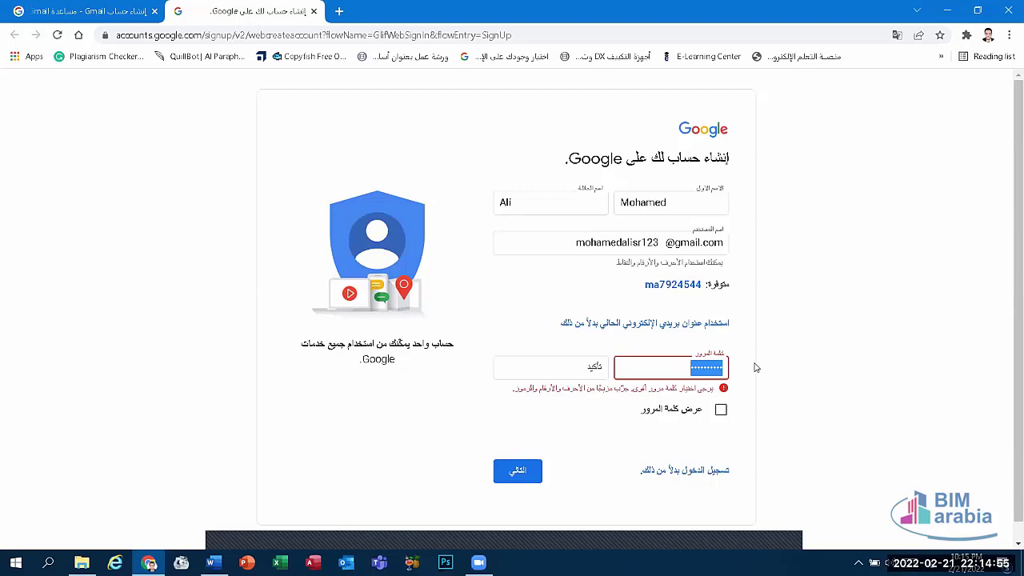
right_click(706, 365)
left_click(754, 242)
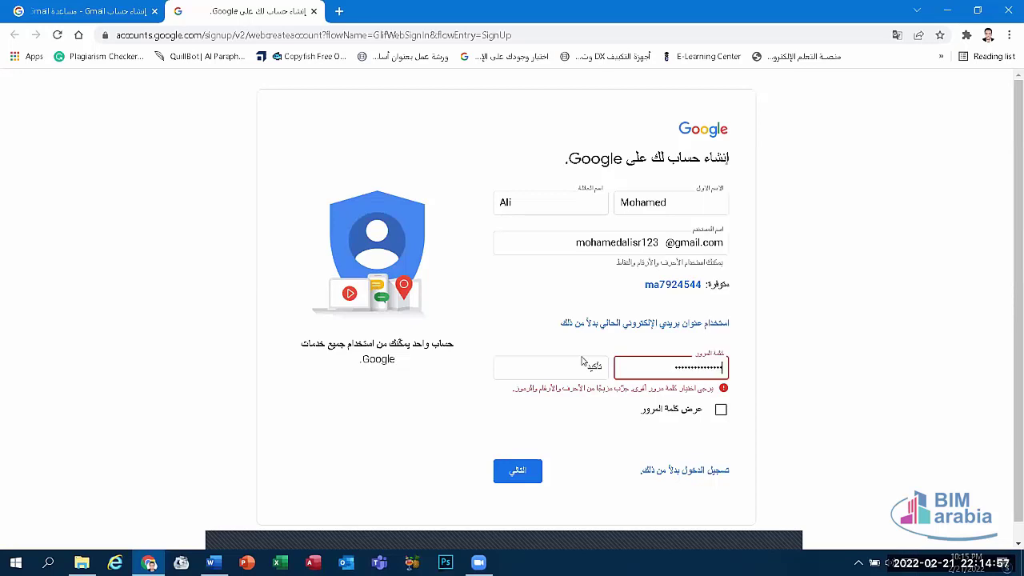
left_click(581, 365)
right_click(581, 371)
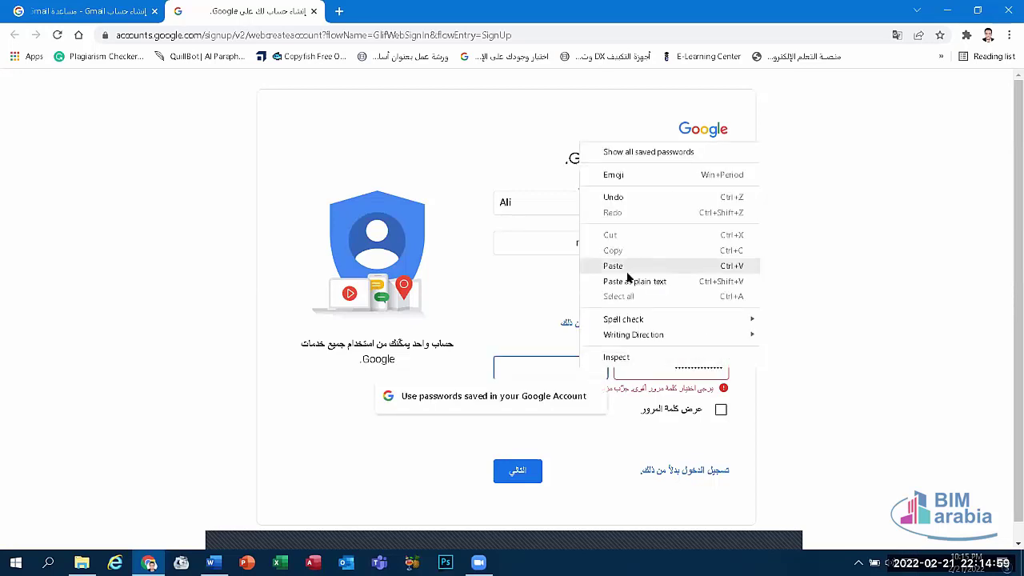
left_click(599, 266)
left_click(661, 371)
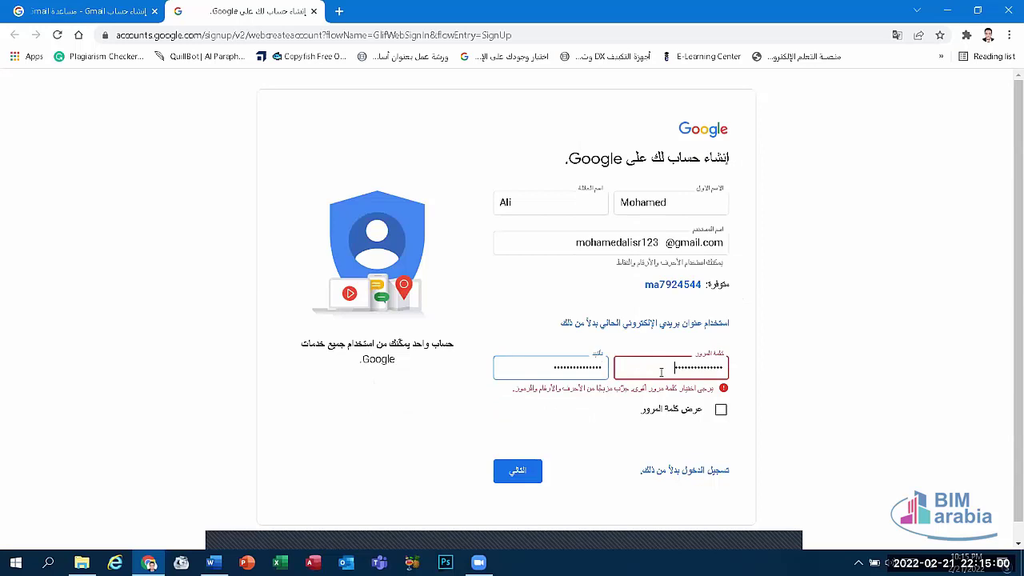
left_click(522, 471)
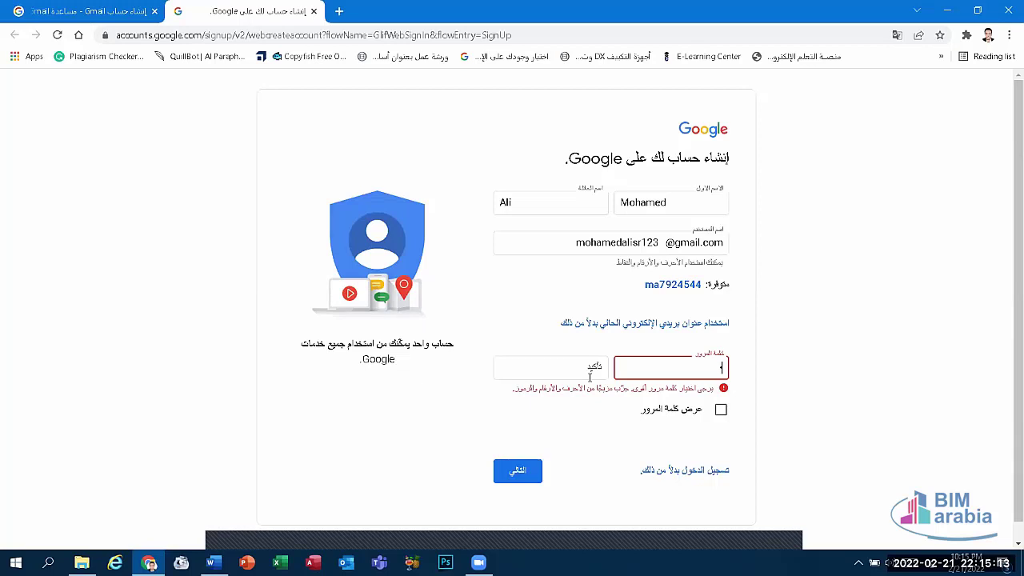
Try a password in the Password field, then replace it with the copied password.
key("ctrl+a")
right_click(703, 359)
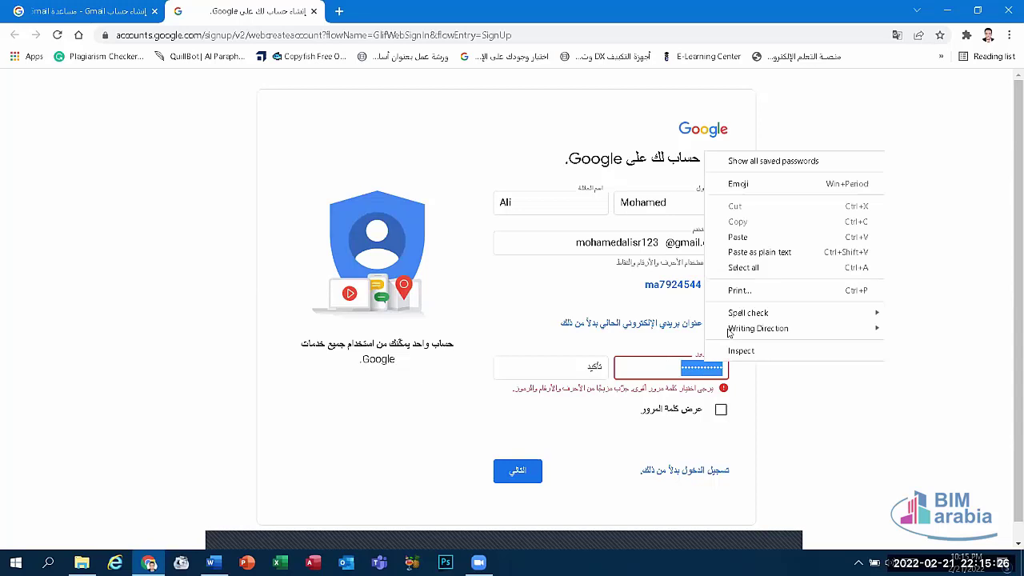
left_click(734, 238)
Paste the password into Confirm and submit the form again; it is rejected.
right_click(567, 366)
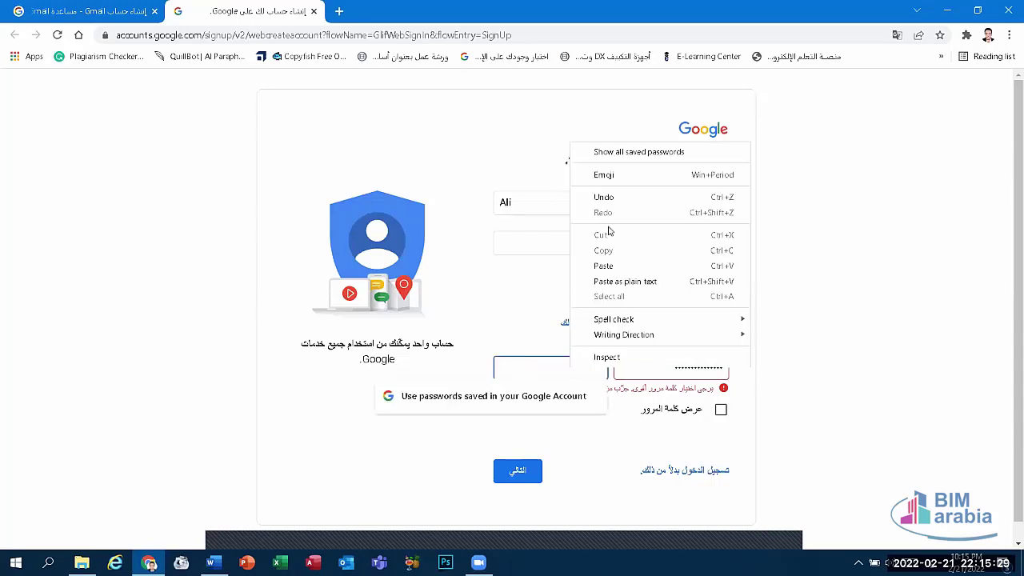
left_click(603, 265)
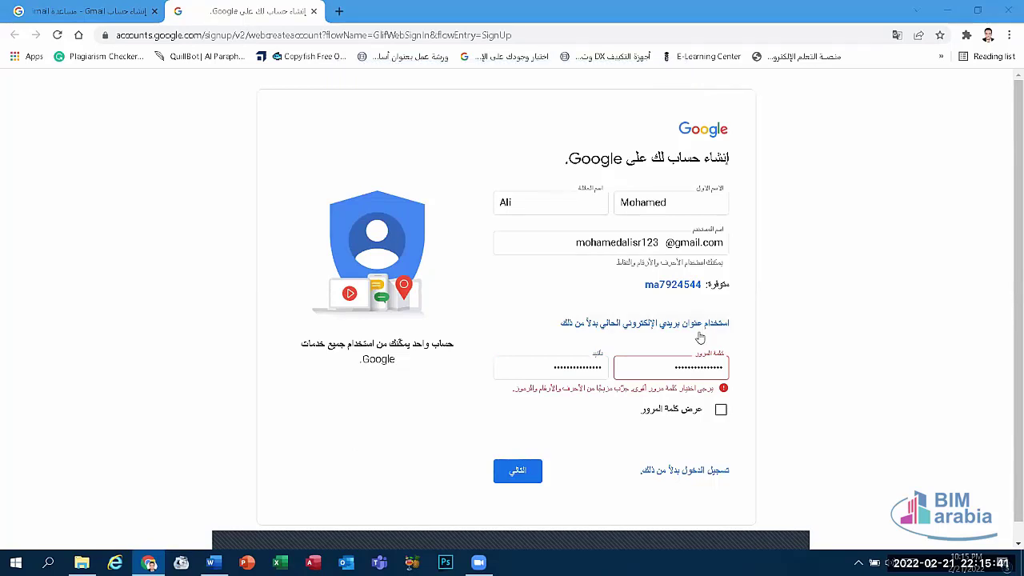
left_click(517, 472)
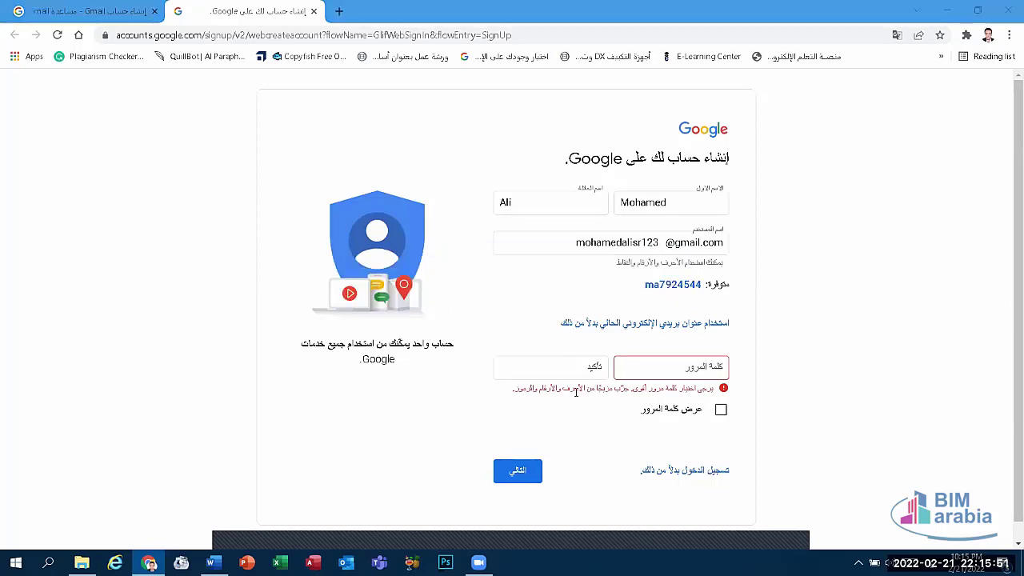
left_click(672, 369)
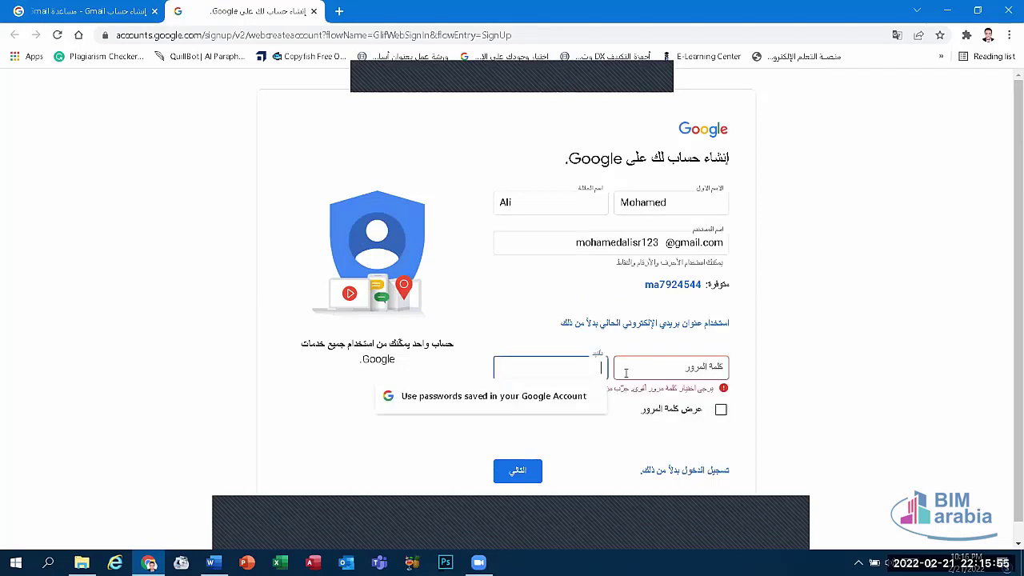
left_click(691, 372)
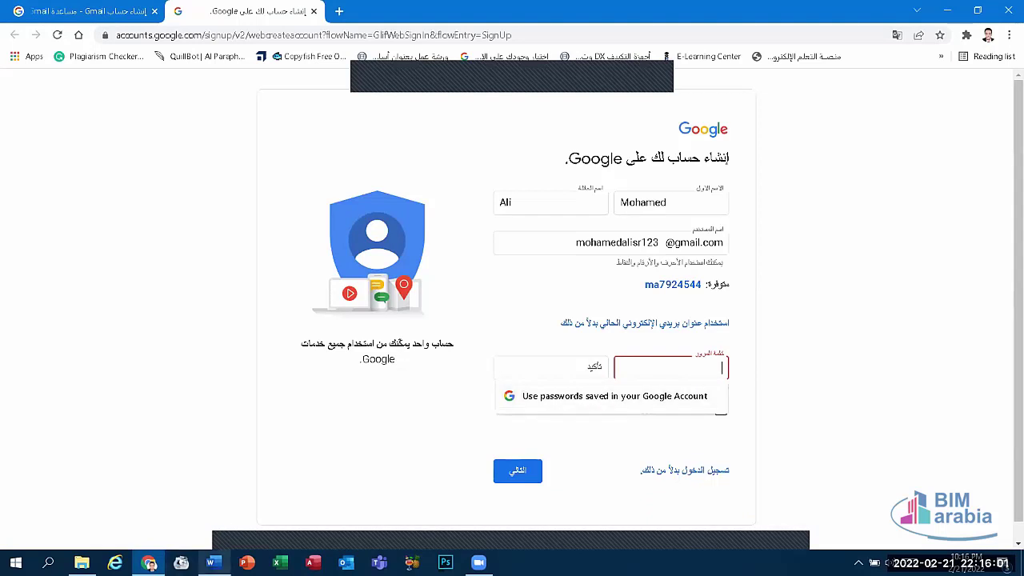
In Word, switch keyboard input to English (United States), then minimize Word.
left_click(212, 562)
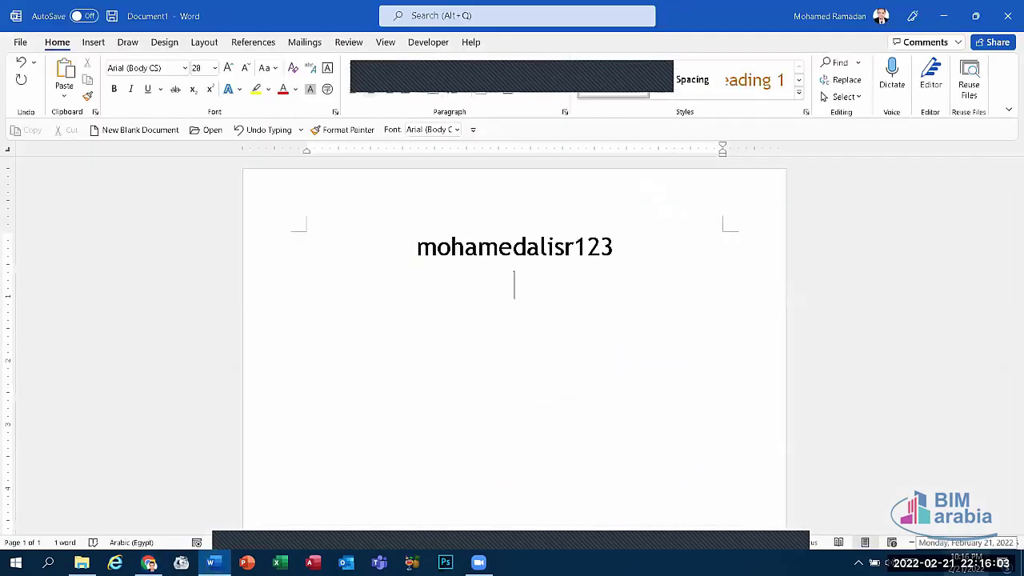
left_click(912, 562)
left_click(900, 448)
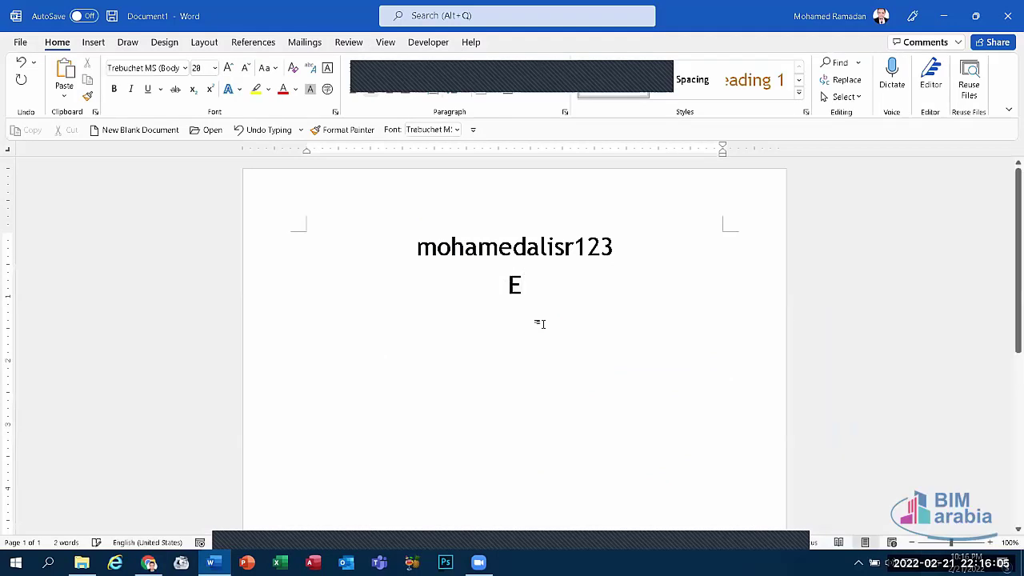
left_click(945, 16)
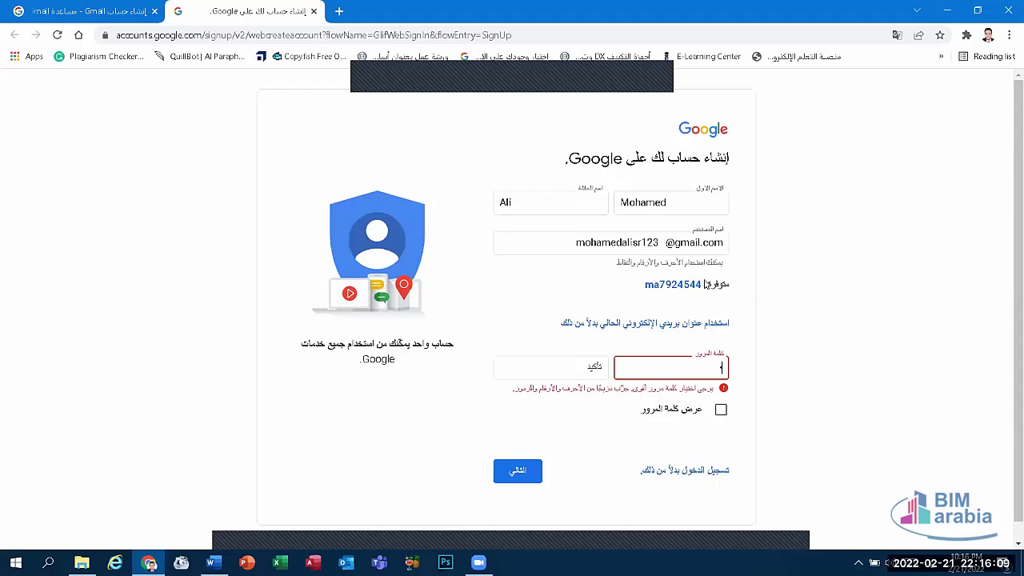
Type more password characters and try selecting the password to copy it.
double_click(716, 367)
right_click(714, 368)
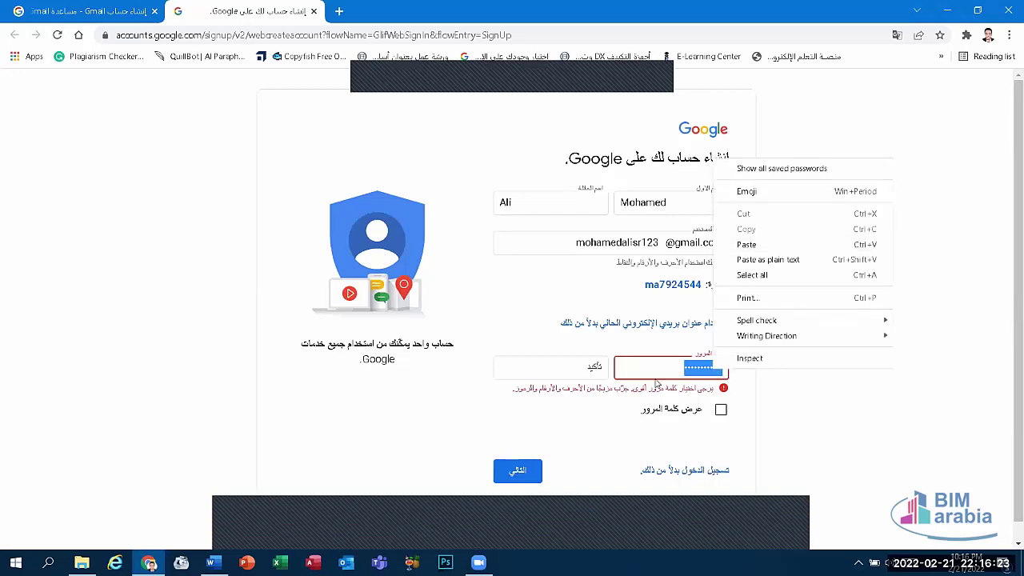
left_click(709, 372)
right_click(709, 372)
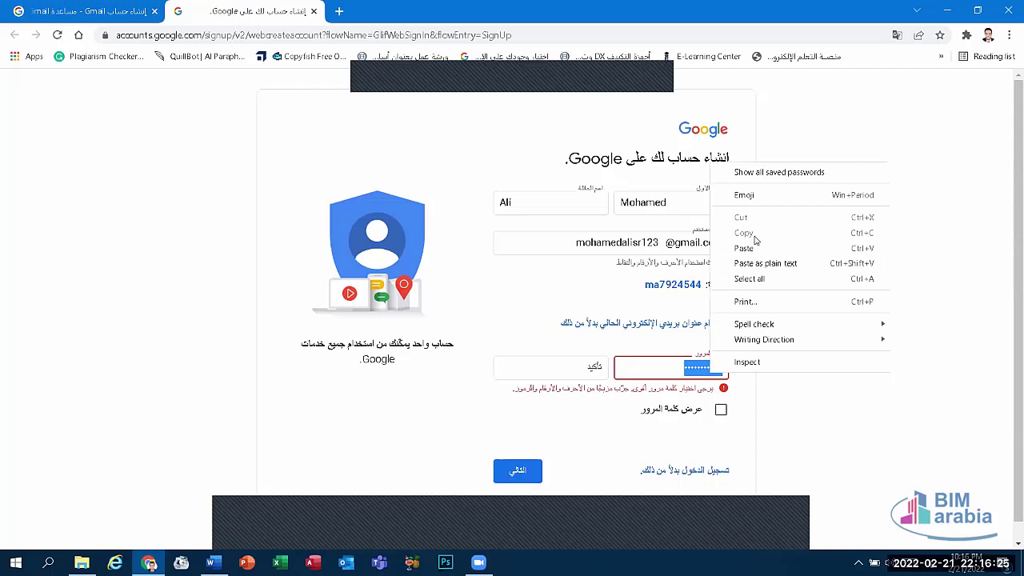
left_click(702, 368)
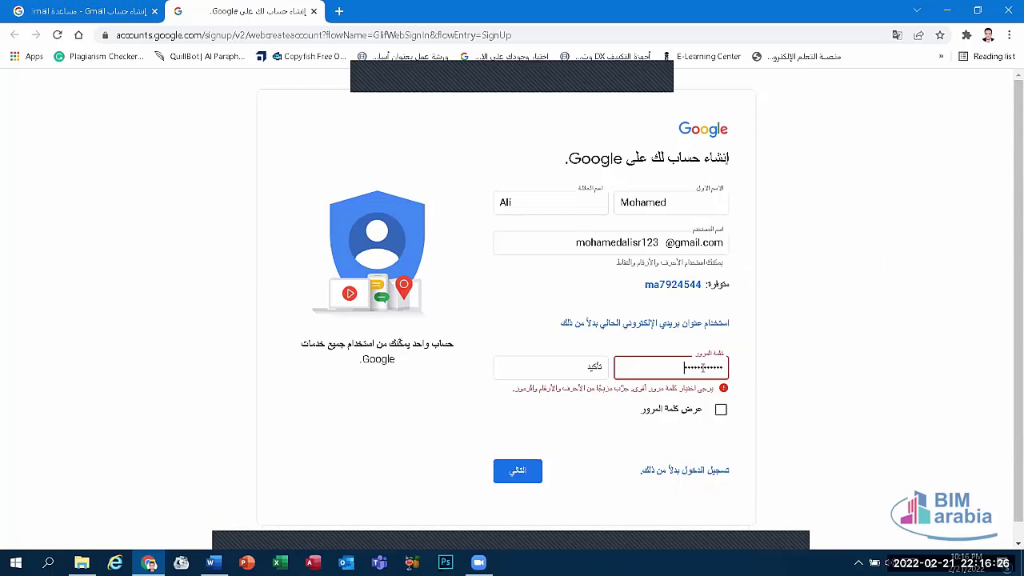
double_click(675, 368)
right_click(697, 365)
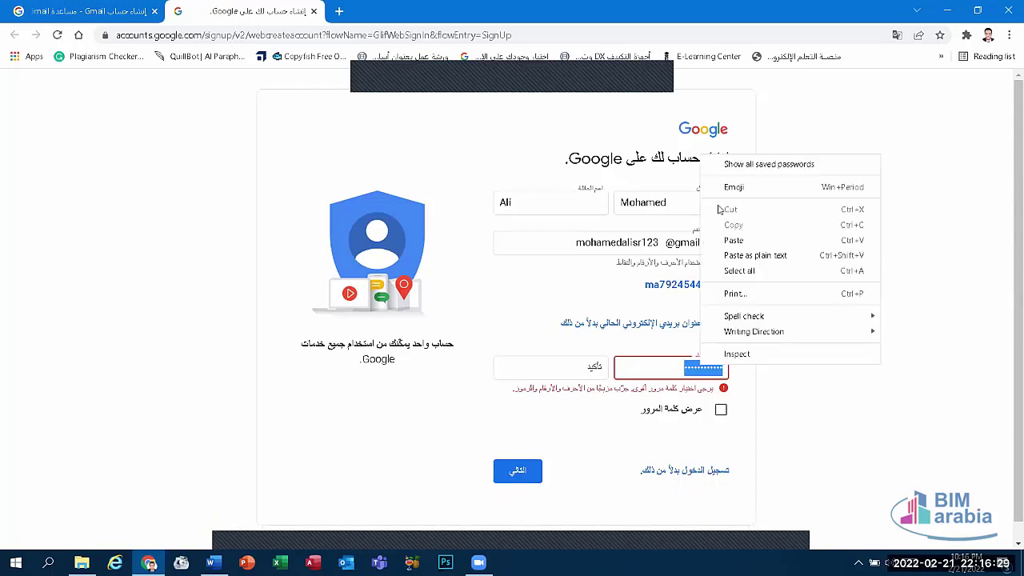
left_click(577, 83)
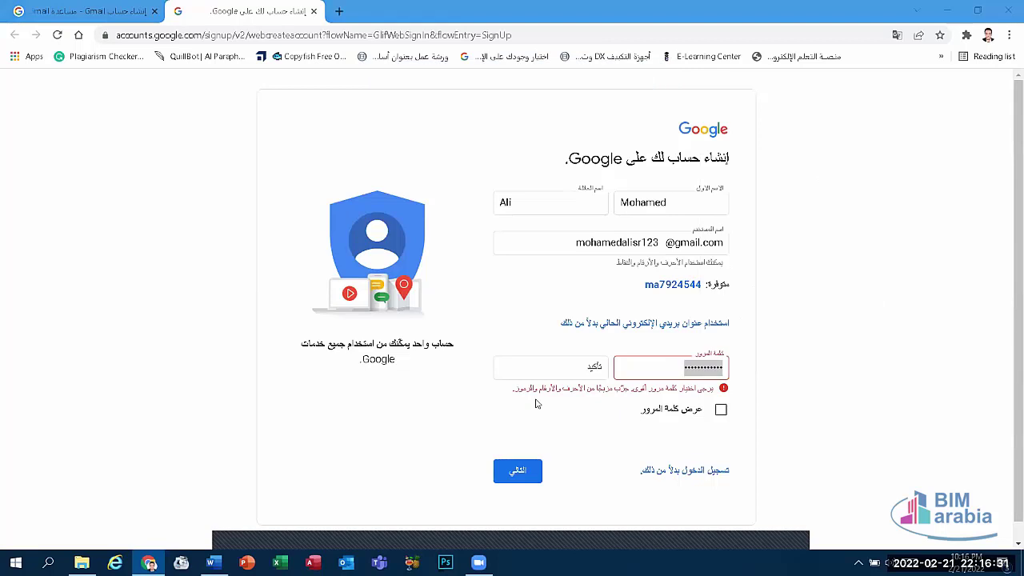
Tick Show password, delete the password text, then remove the stray E in Word.
left_click(555, 365)
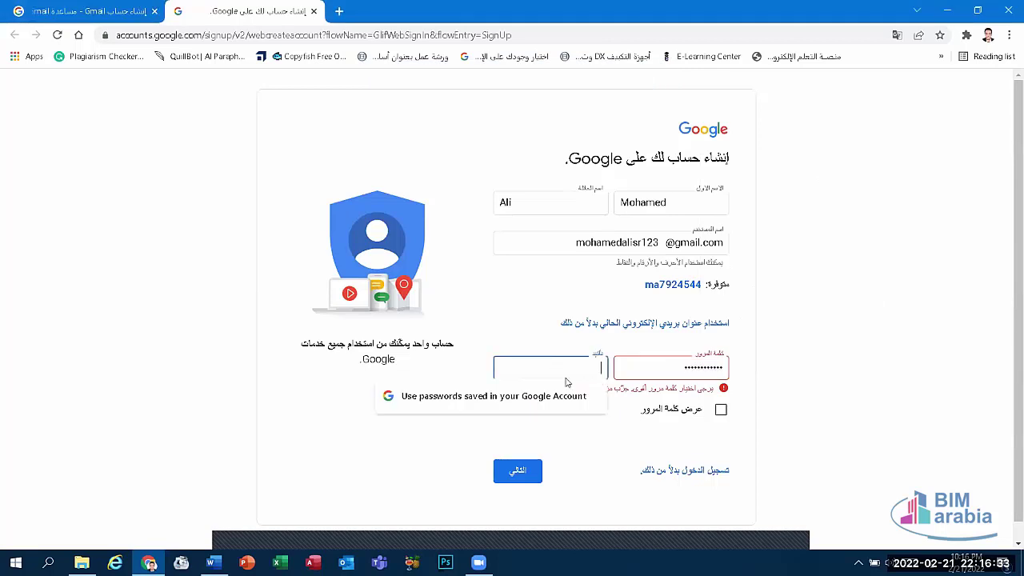
left_click(679, 368)
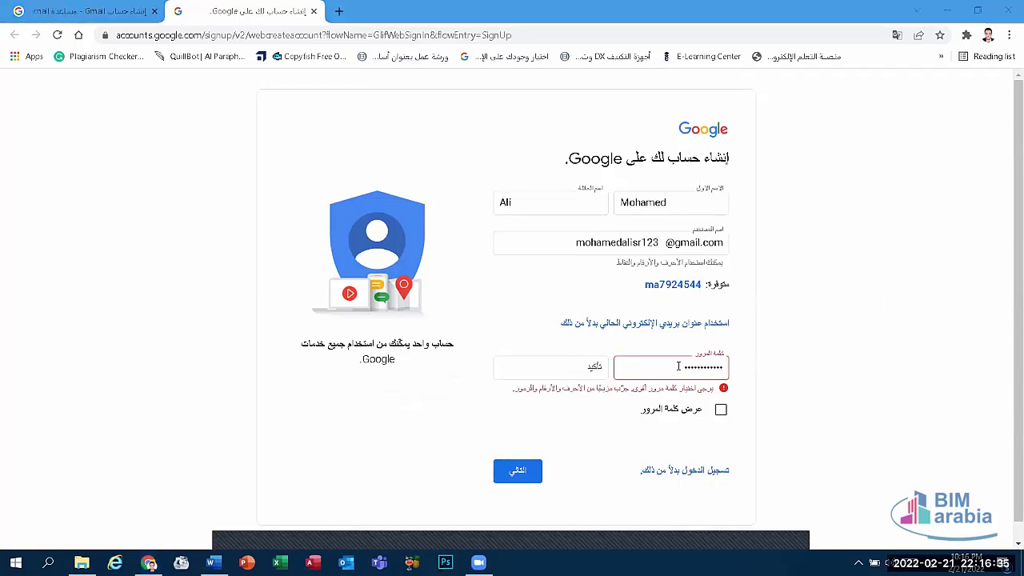
left_click(721, 409)
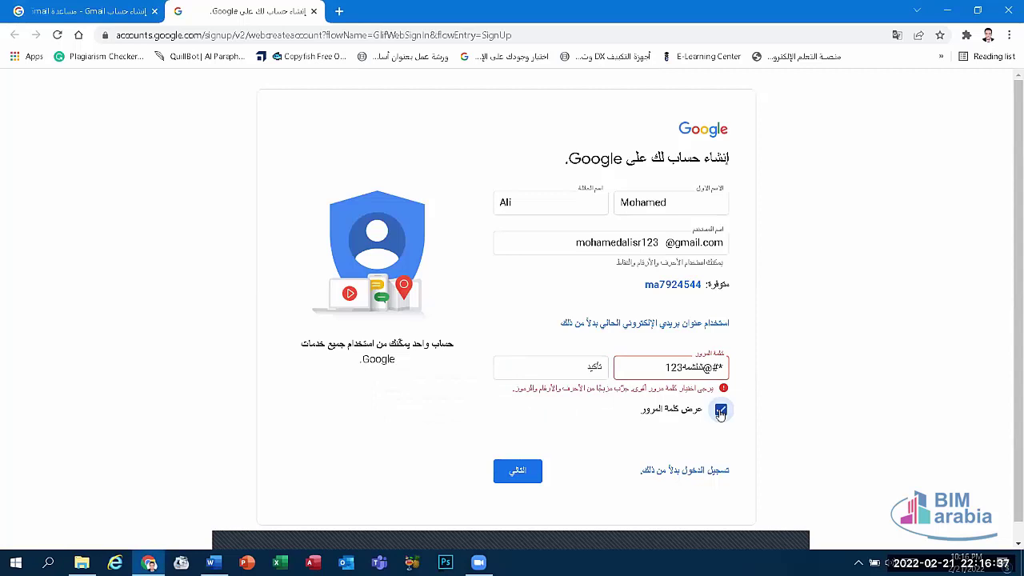
mouse_move(723, 368)
left_mouse_down()
mouse_move(670, 368)
mouse_move(746, 380)
left_mouse_up()
key("BackSpace")
key("BackSpace")
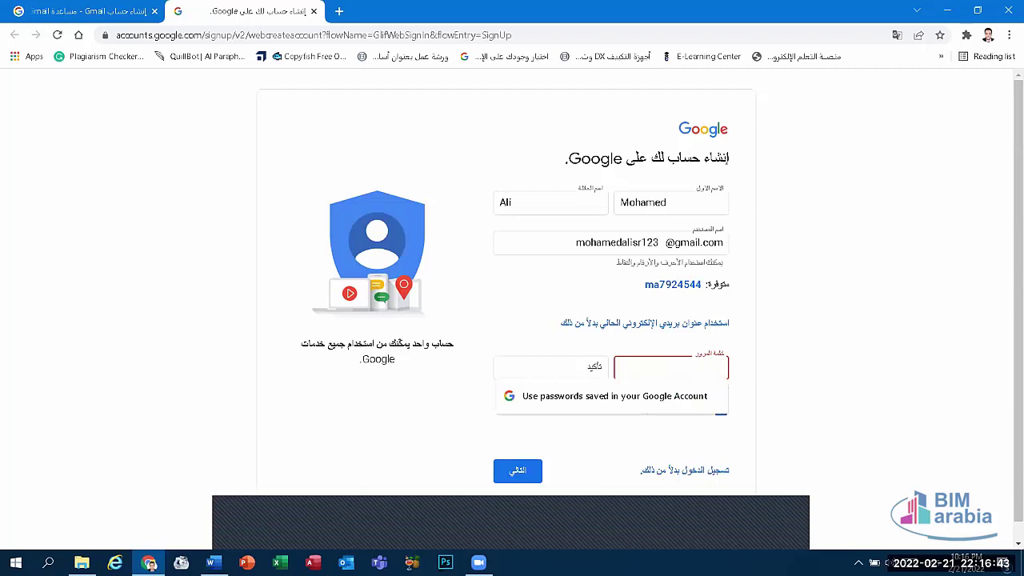
left_click(211, 563)
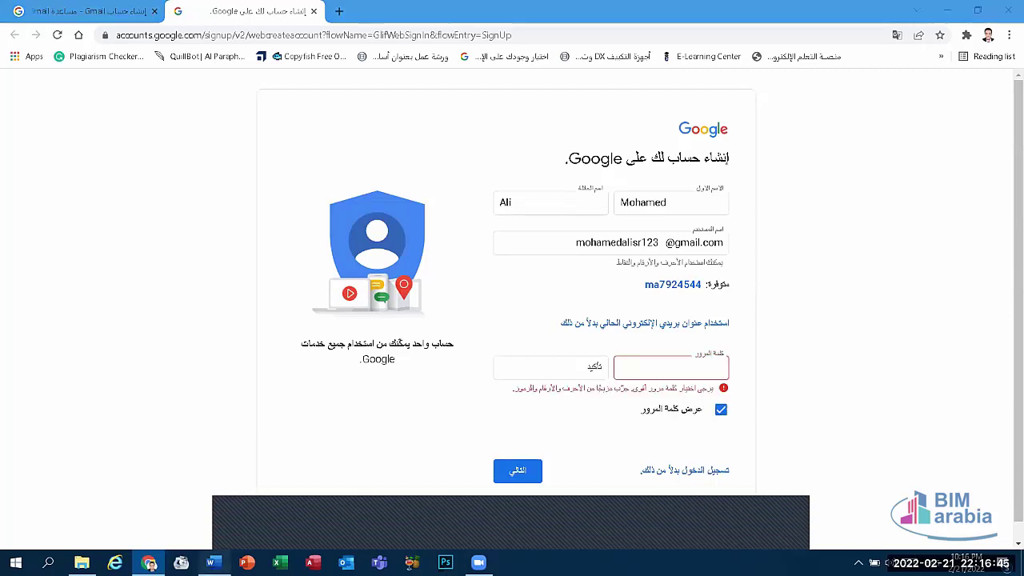
key("BackSpace")
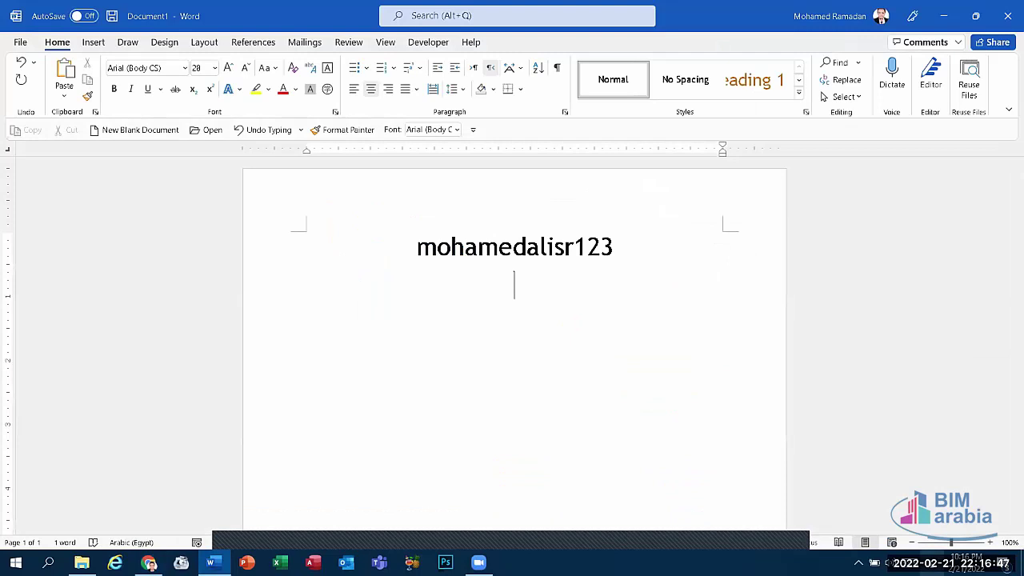
Switch keyboard input to English and type a new password on the sign-up page.
left_click(887, 562)
left_click(888, 445)
key("alt+Tab")
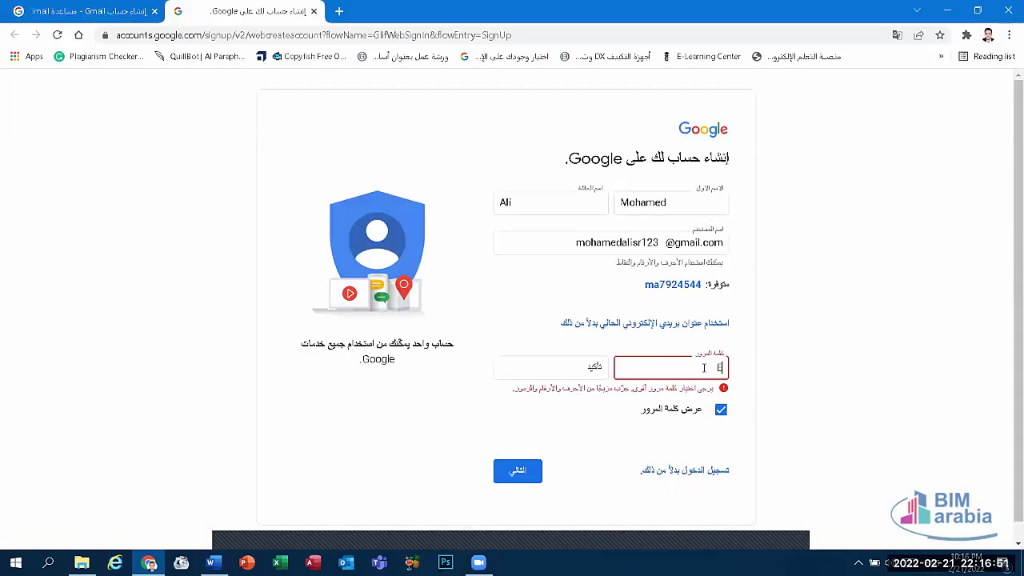
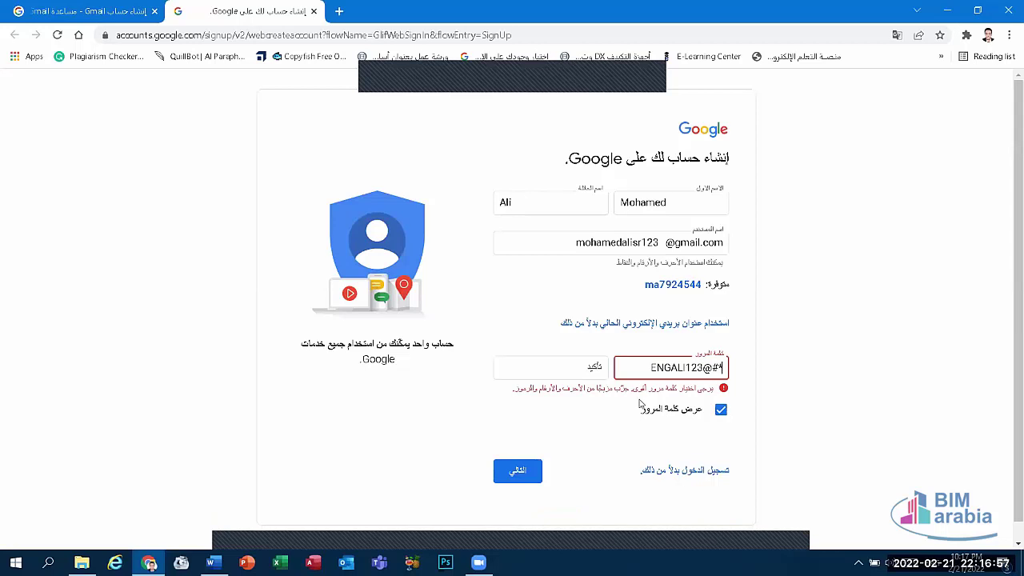
Paste the copied text over the password, clear the field, and untick Show password.
left_click_drag(644, 370, 723, 367)
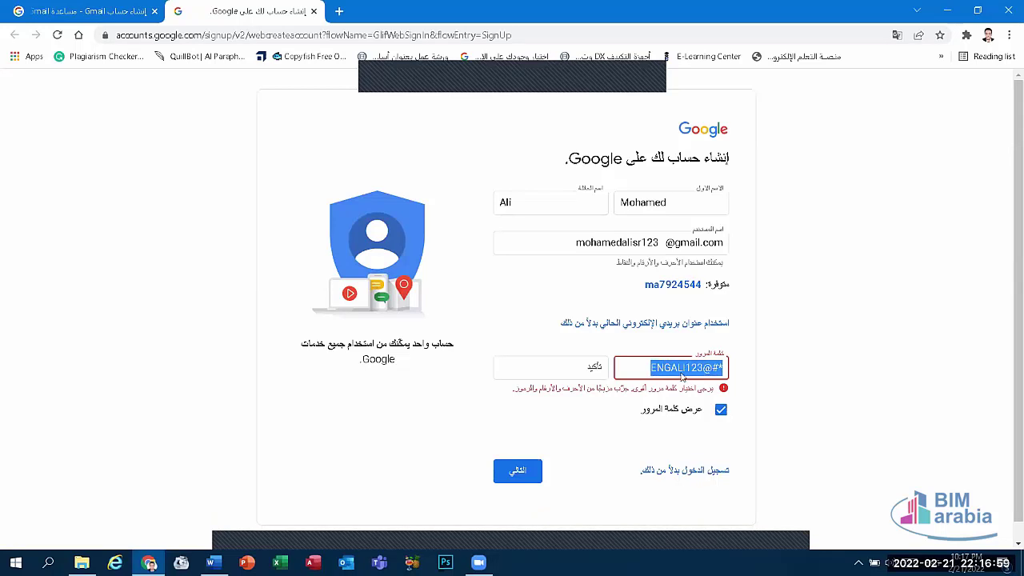
right_click(684, 367)
left_click(714, 224)
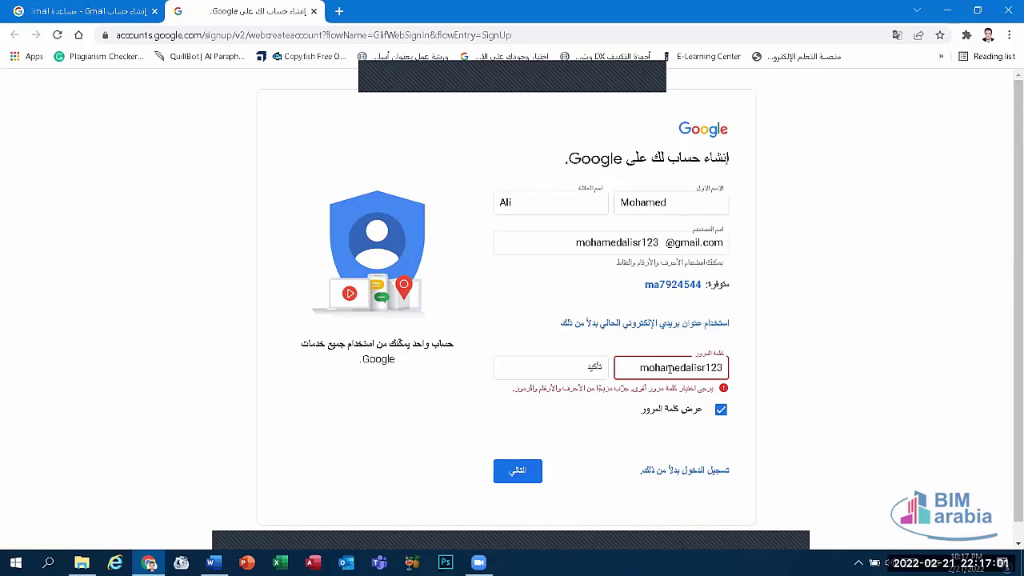
key("BackSpace")
key("BackSpace")
key("BackSpace")
key("BackSpace")
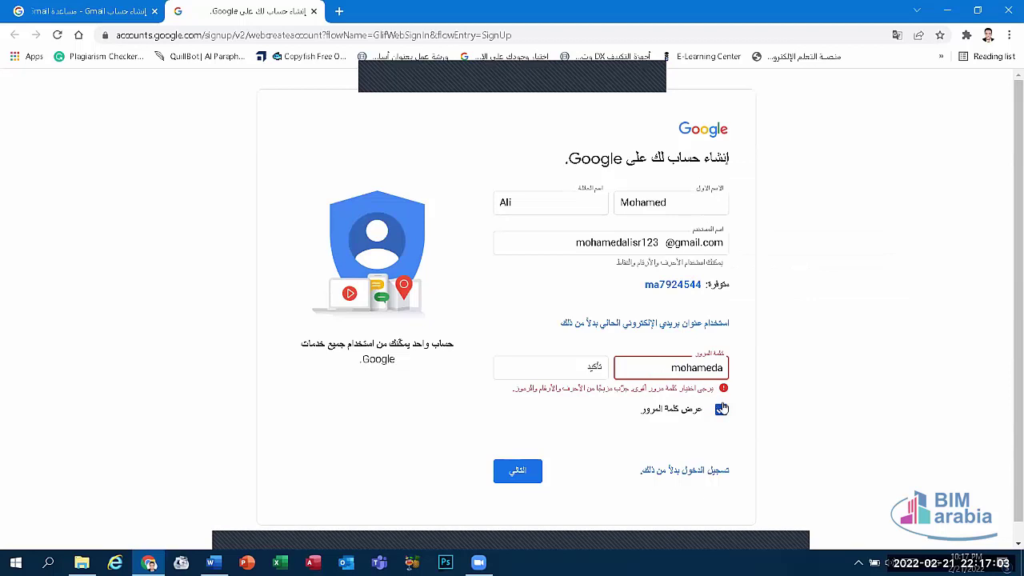
left_click(721, 409)
key("BackSpace")
key("BackSpace")
key("BackSpace")
key("BackSpace")
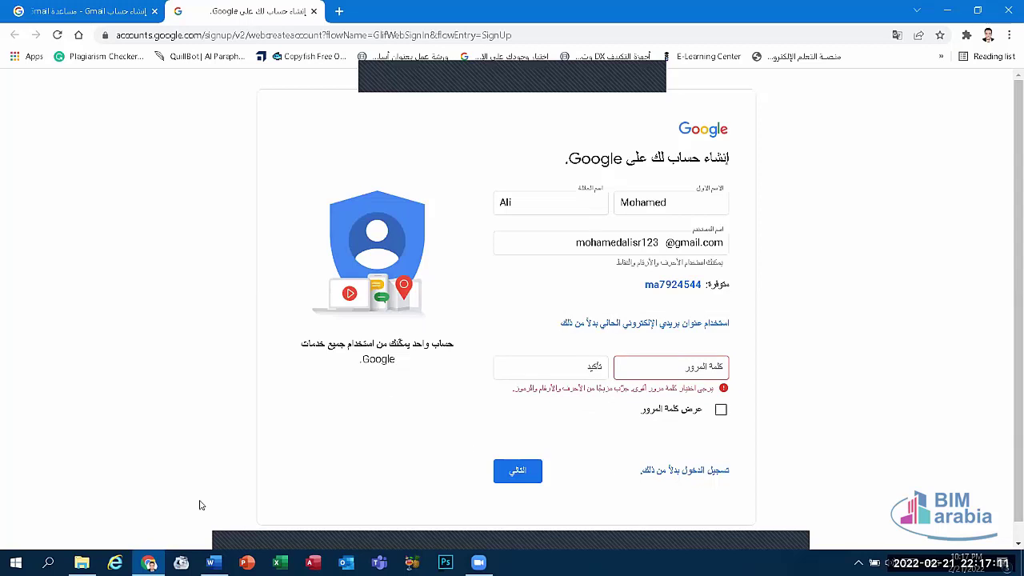
left_click(221, 562)
In Word, type the new password on a second line and copy it.
left_click(371, 402)
key("Return")
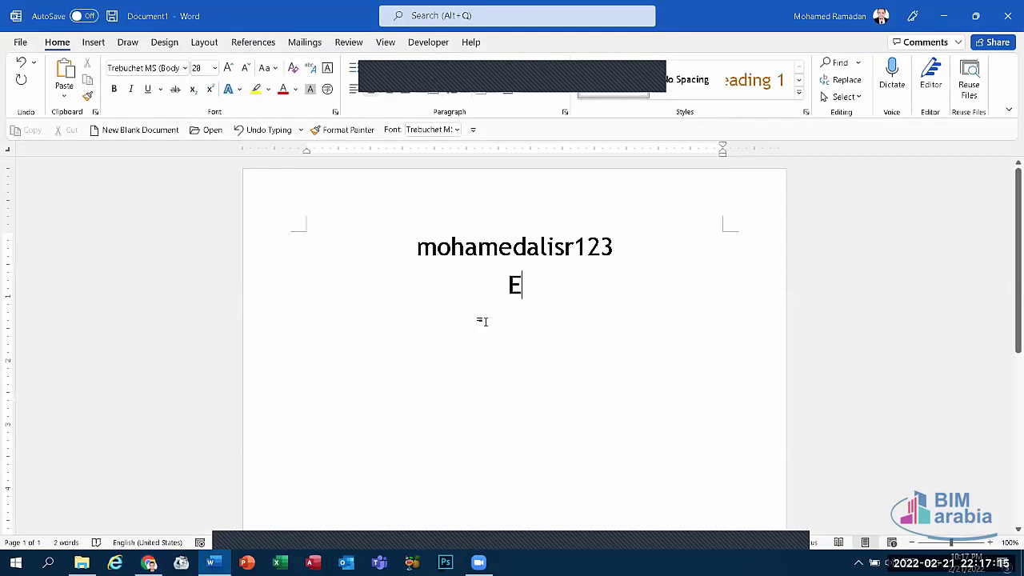
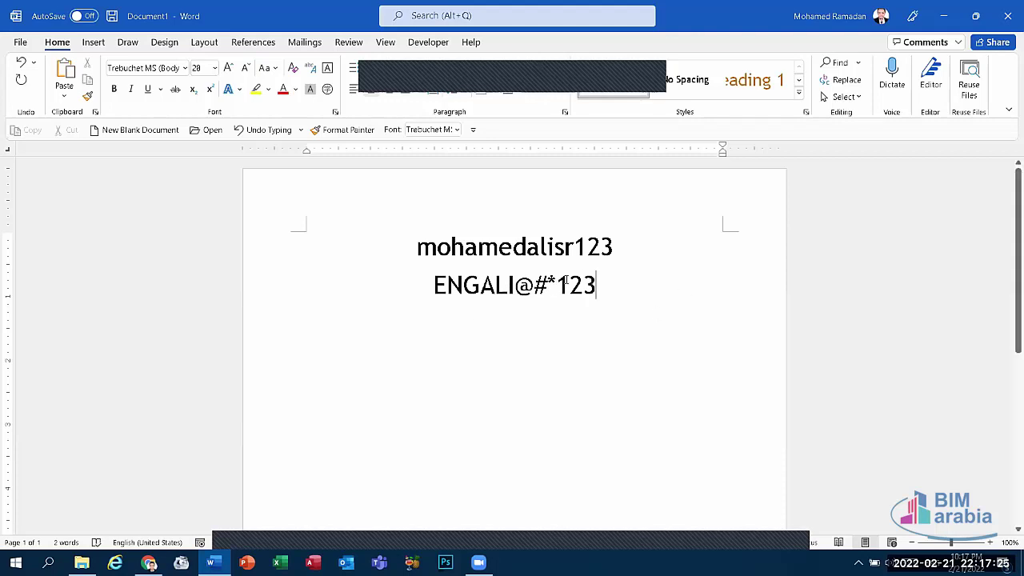
triple_click(503, 288)
right_click(503, 291)
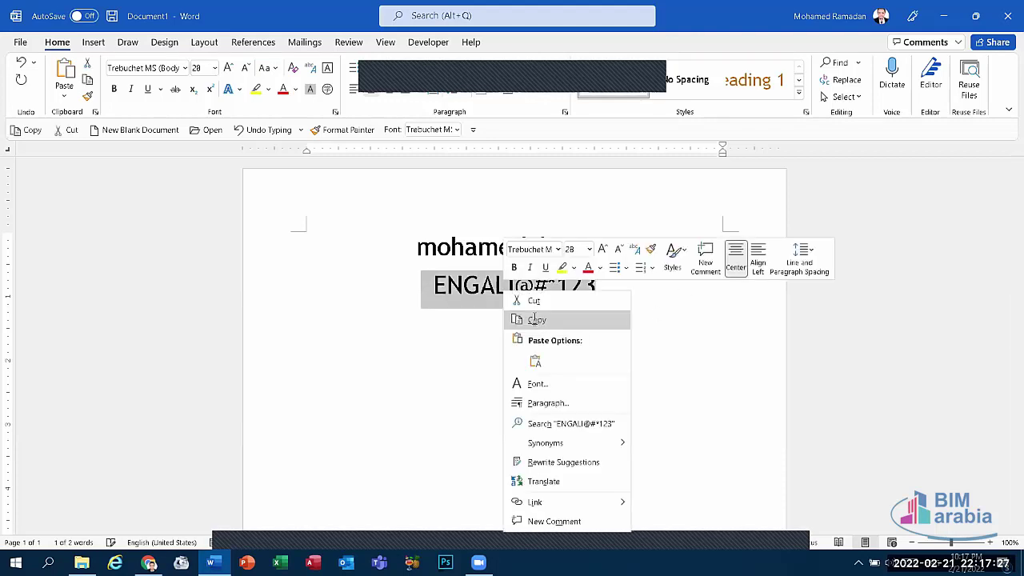
left_click(536, 320)
Paste the password into both Password and Confirm, then continue to the next step.
key("alt+Tab")
right_click(691, 368)
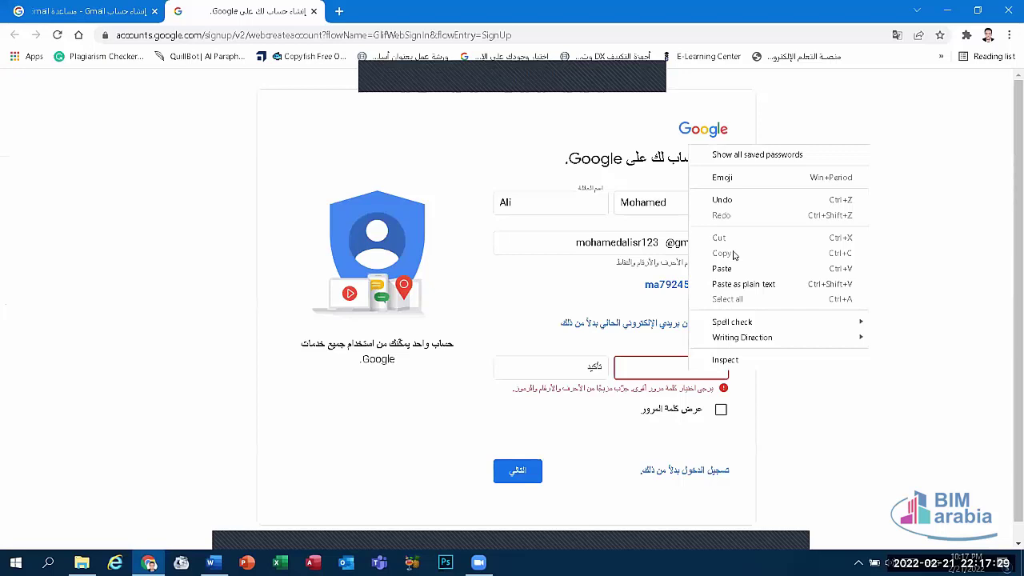
left_click(722, 269)
right_click(575, 368)
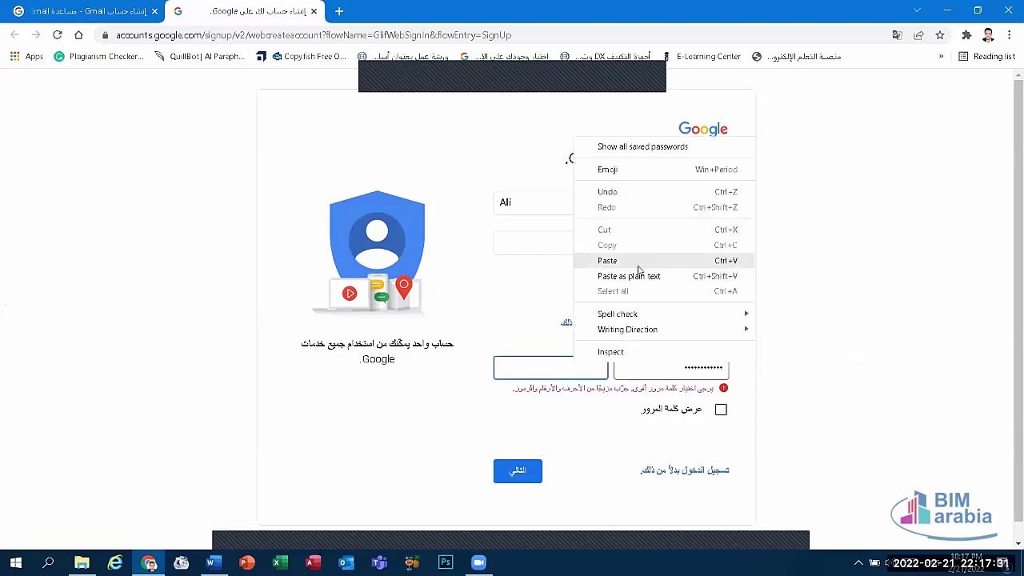
left_click(640, 262)
left_click(528, 472)
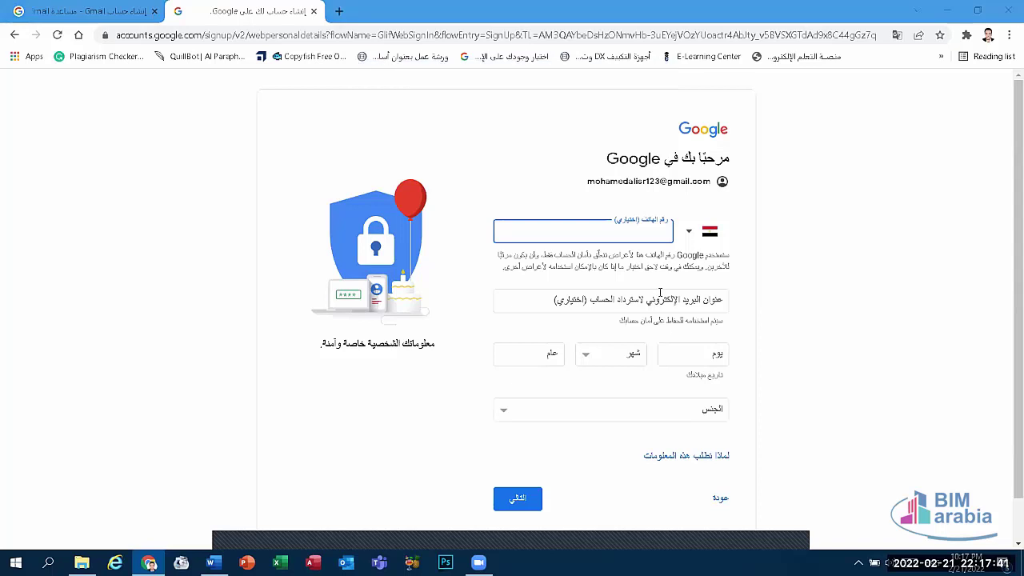
Leave the phone number and recovery e-mail fields blank.
left_click(622, 300)
left_click(642, 231)
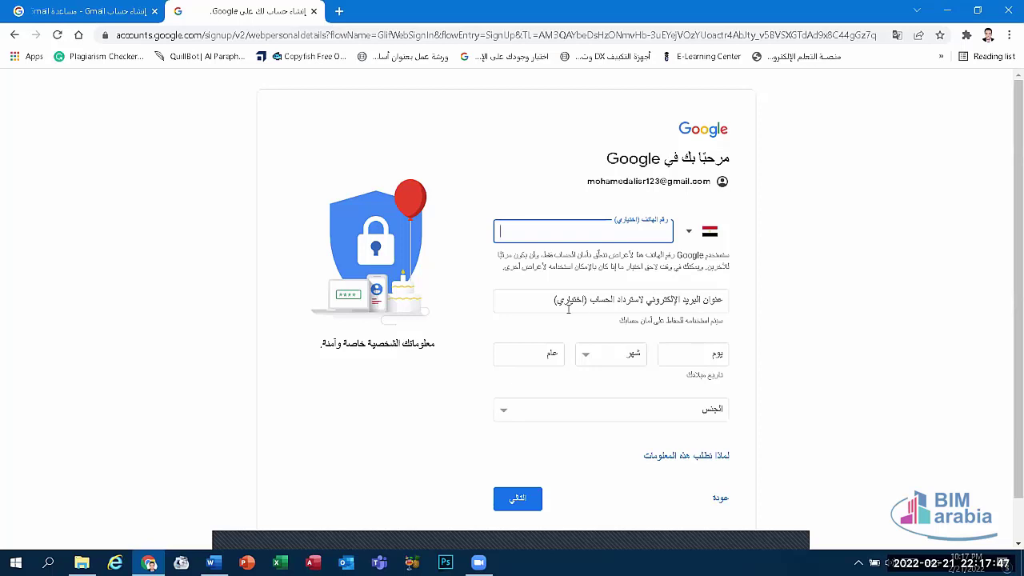
left_click(585, 305)
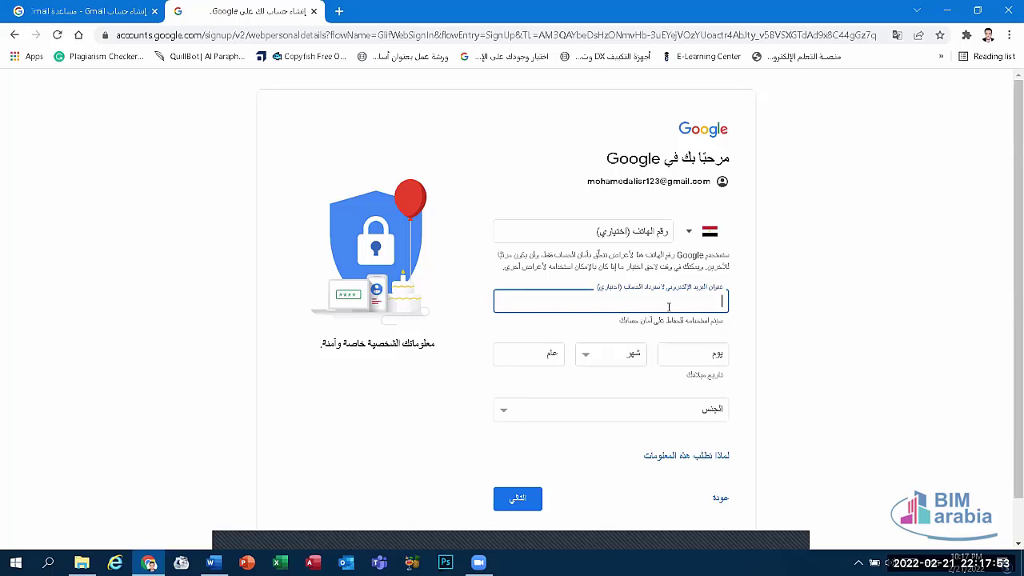
left_click(626, 401)
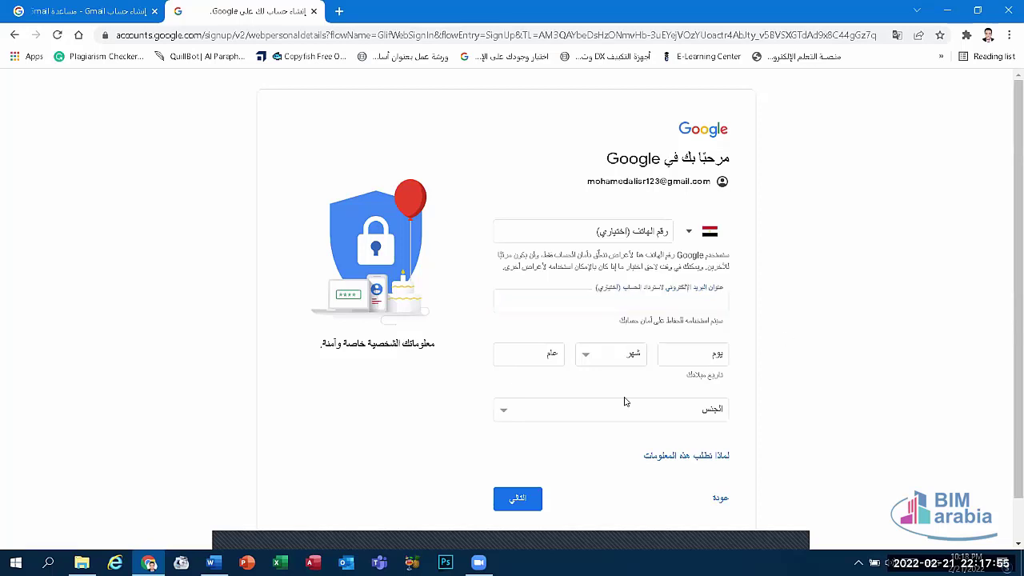
Enter birthday 10 April 1990 and set the gender to male.
left_click(692, 353)
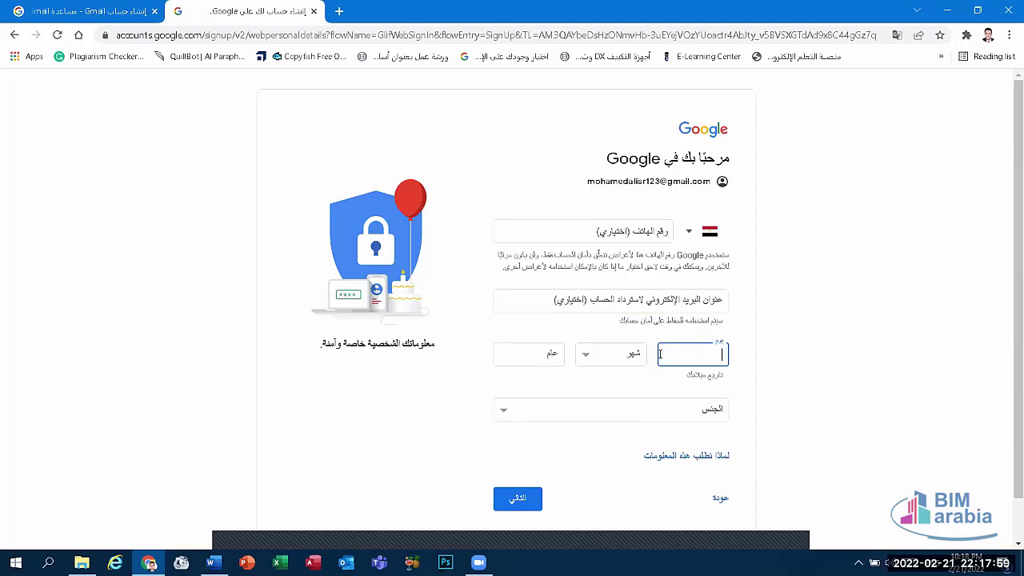
type("10")
left_click(612, 353)
left_click(616, 412)
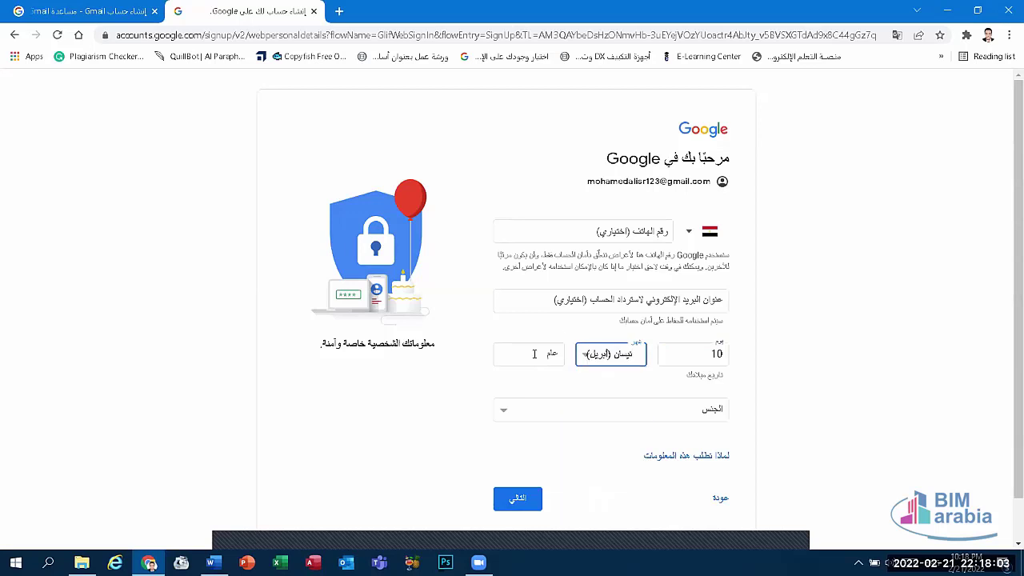
key("Tab")
type("0")
left_click(650, 418)
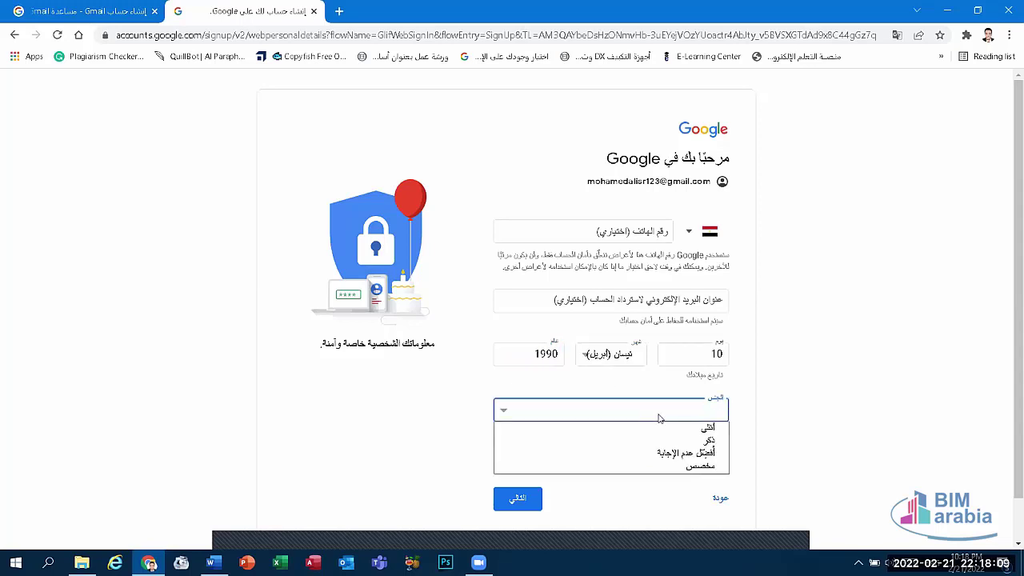
left_click(681, 442)
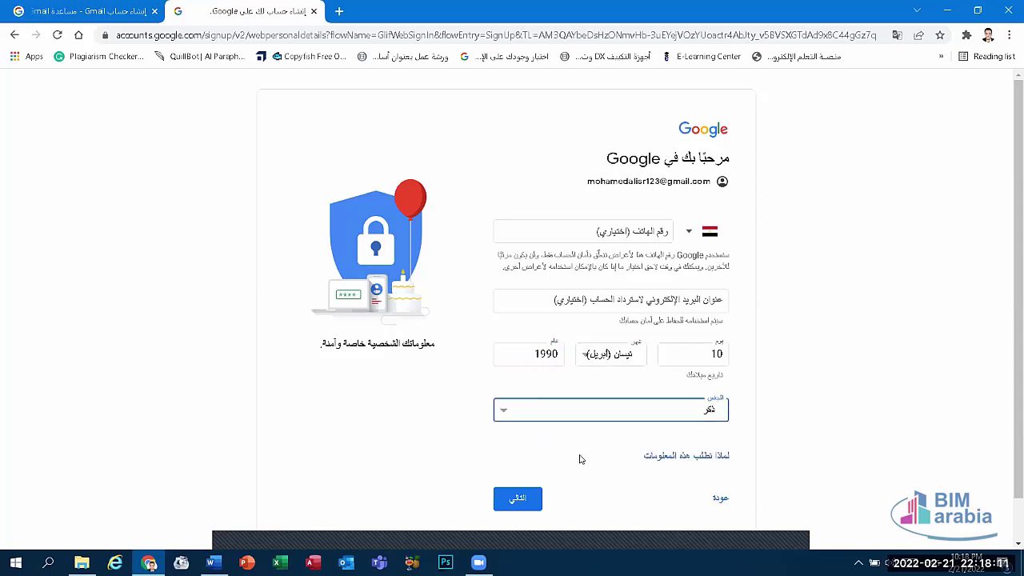
scroll(580, 459, "down", 1)
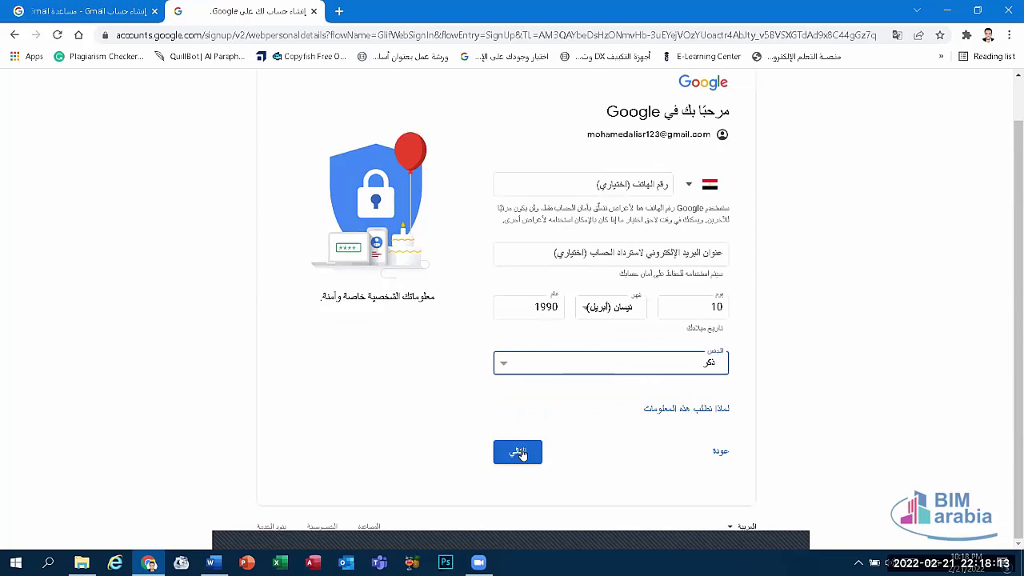
Submit the personal details and accept Google's Privacy and Terms with أوافق.
left_click(518, 452)
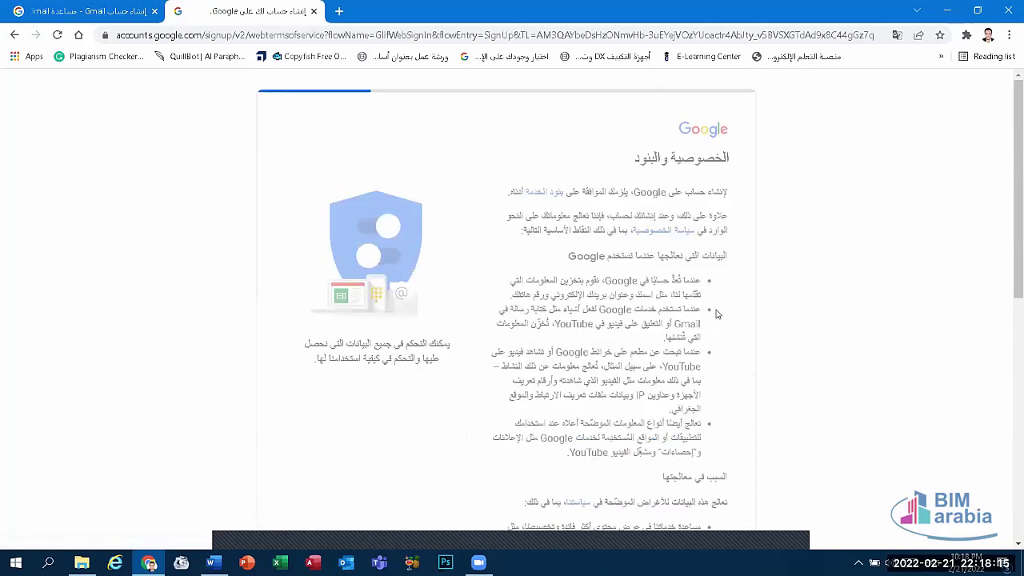
scroll(717, 313, "down", 4)
scroll(616, 384, "down", 5)
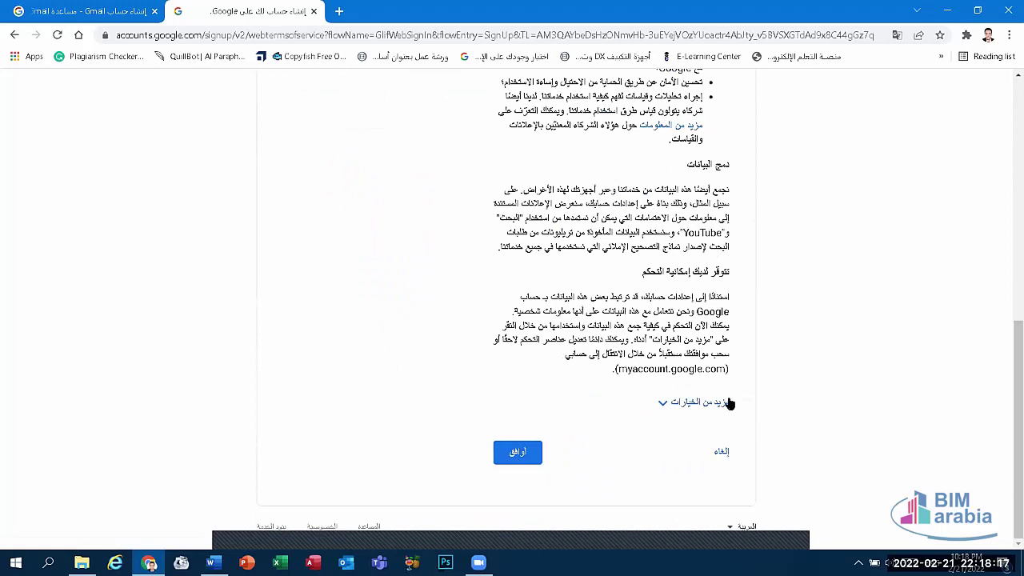
left_click(518, 452)
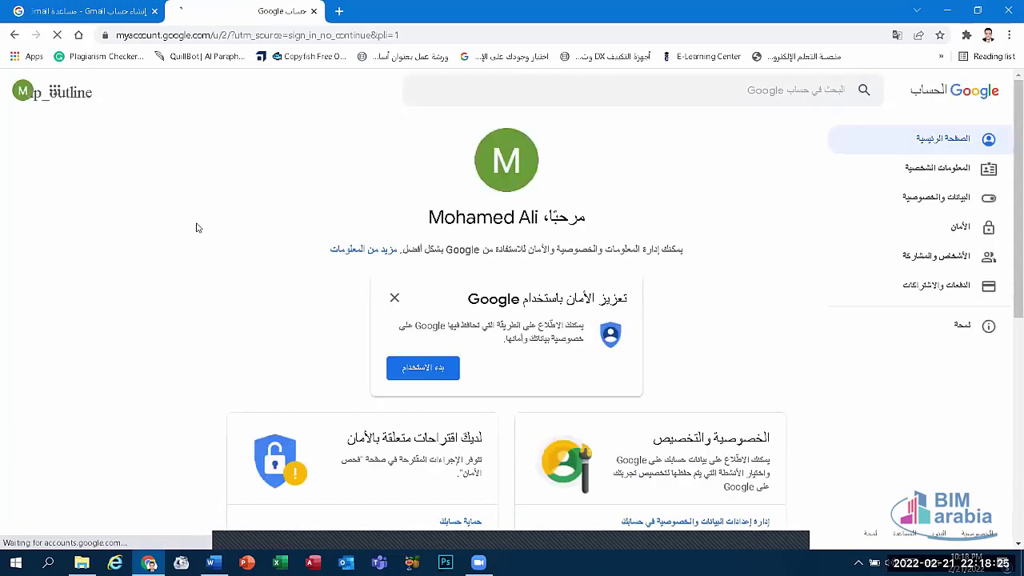
Peek at the Google apps launcher, then dismiss the Home page security suggestion card.
left_click(54, 91)
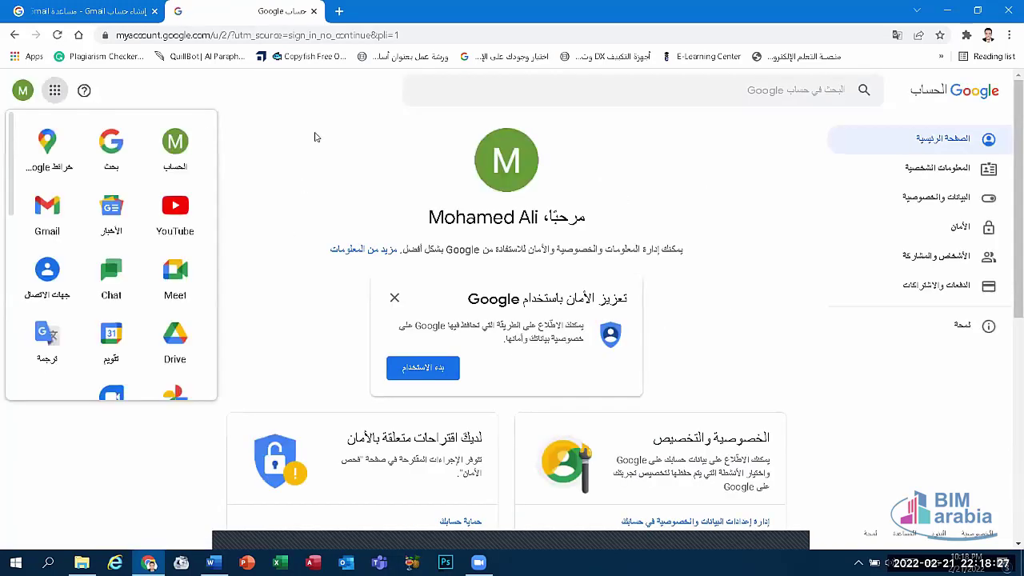
left_click(574, 326)
left_click(394, 298)
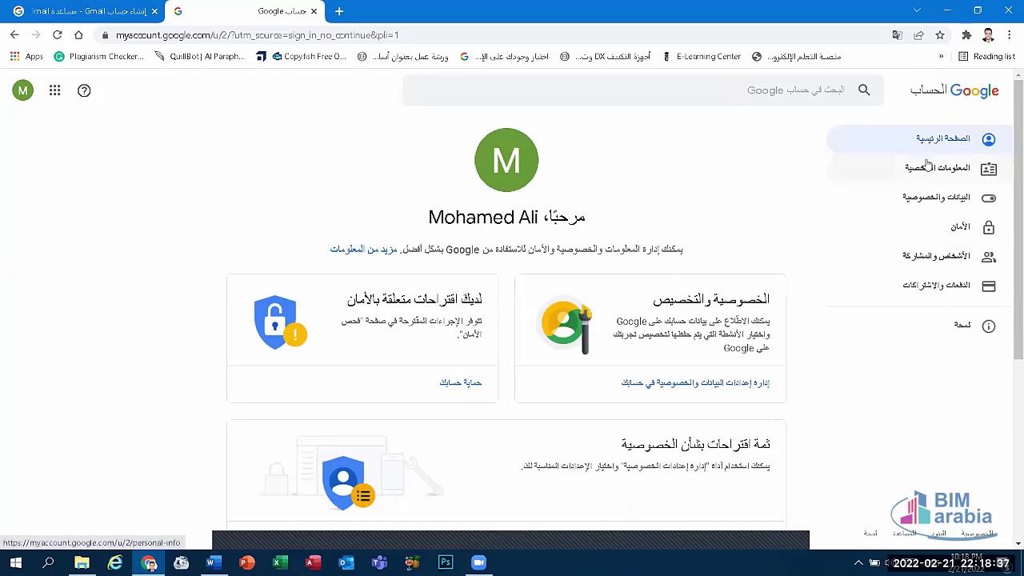
Browse Personal info, Payments & subscriptions, People & sharing, Security and Data & privacy, returning Home.
left_click(934, 182)
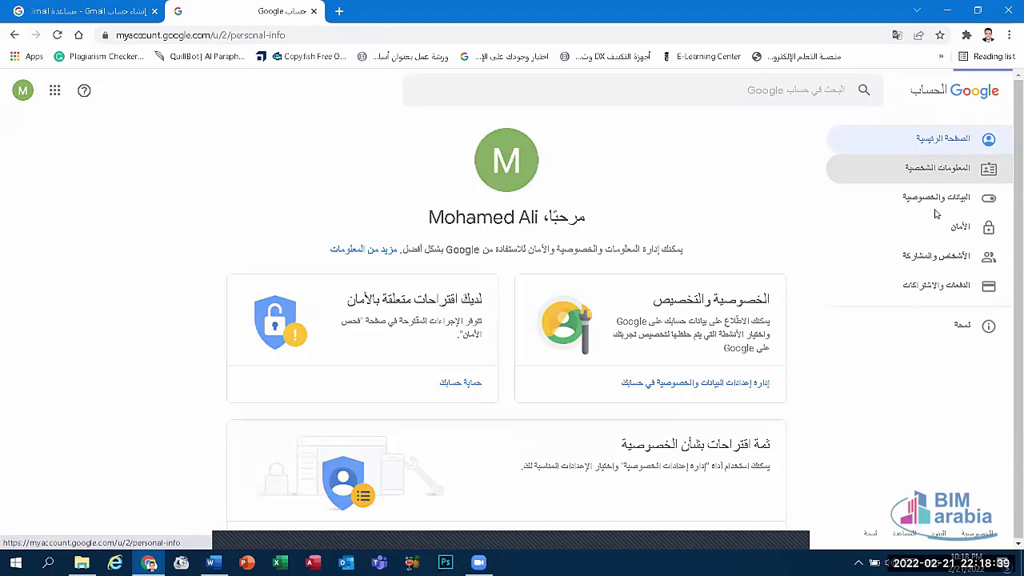
left_click(928, 136)
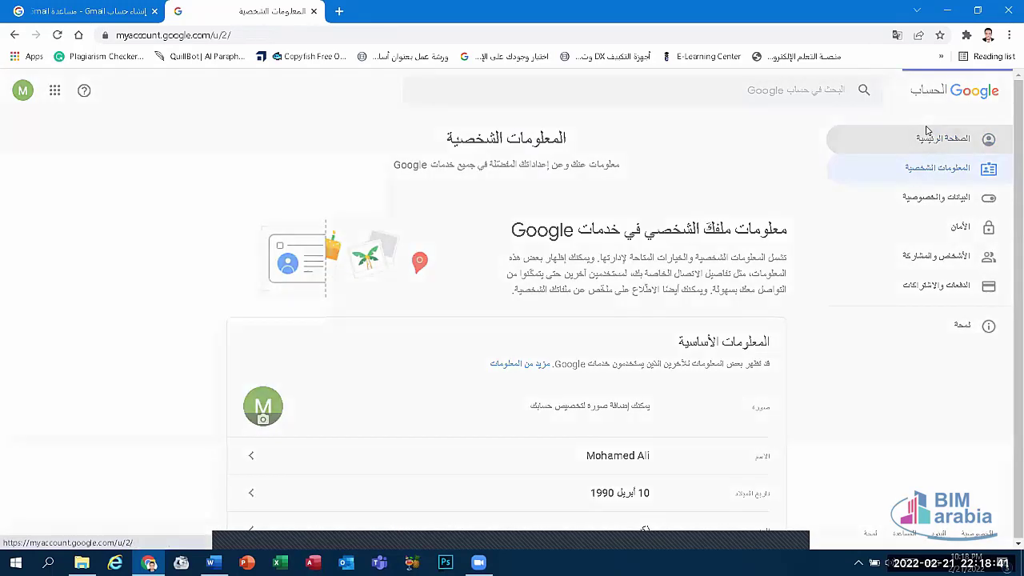
scroll(583, 226, "down", 3)
scroll(589, 304, "down", 2)
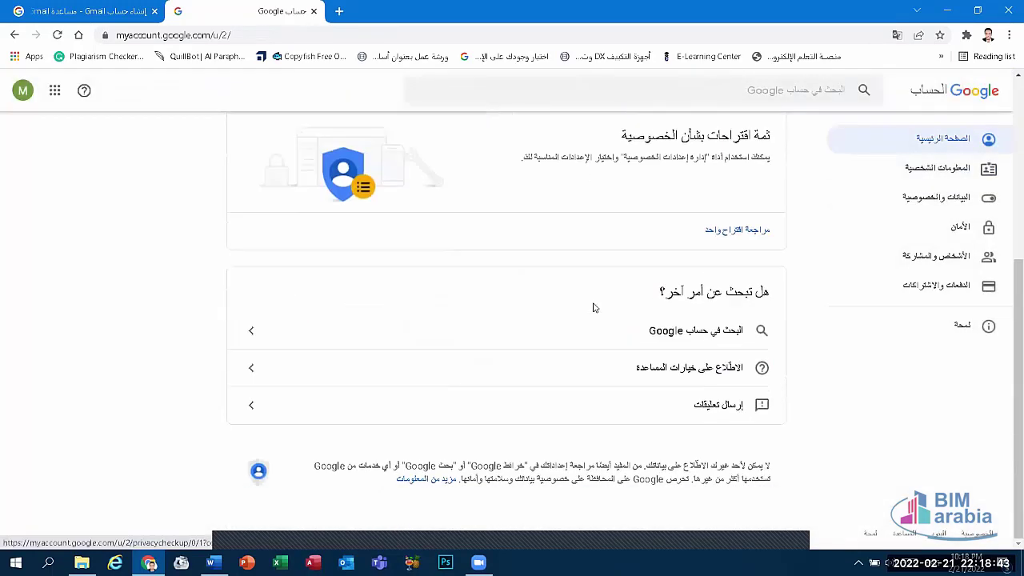
scroll(811, 359, "up", 3)
left_click(959, 294)
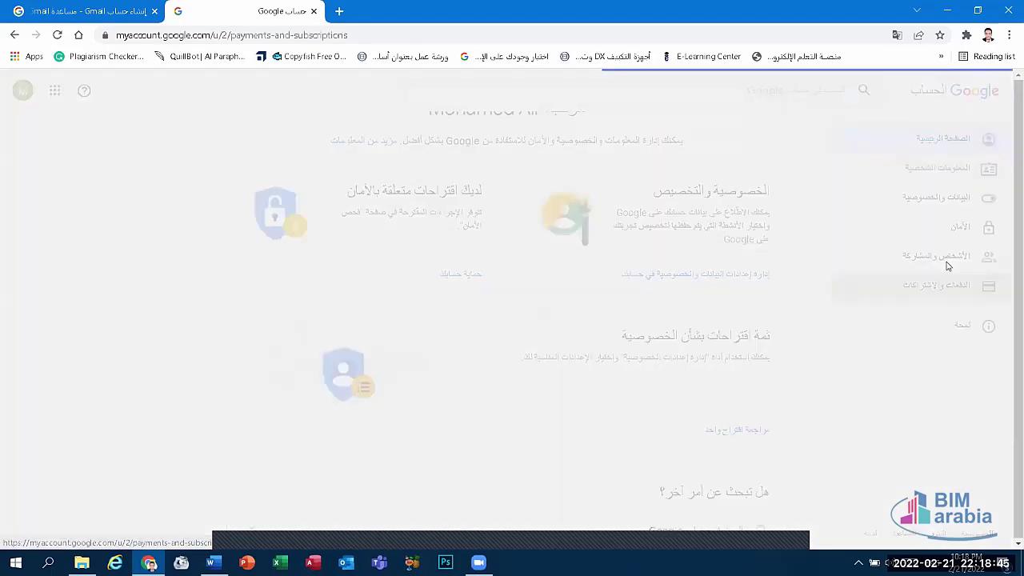
left_click(943, 256)
left_click(946, 229)
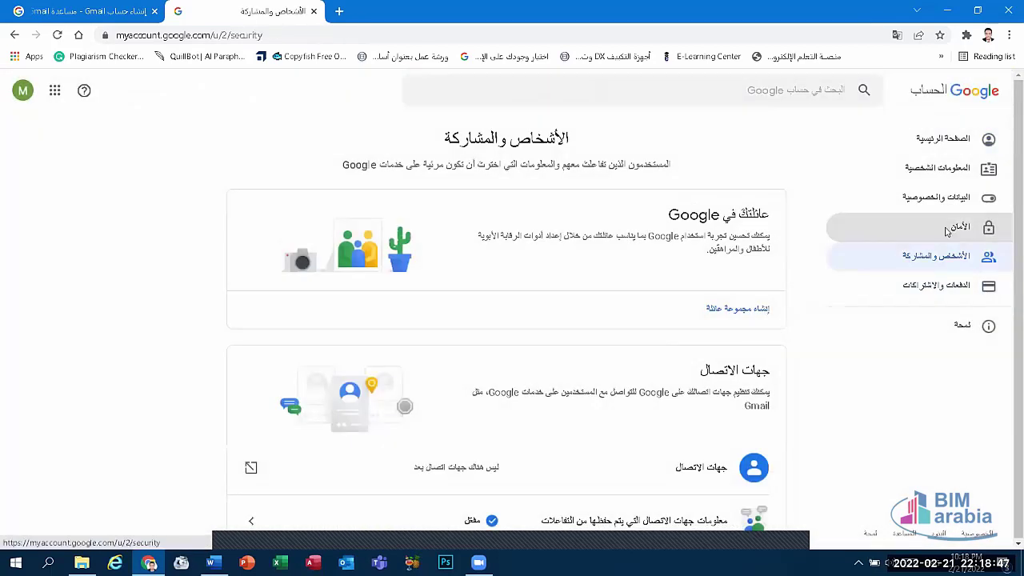
left_click(939, 198)
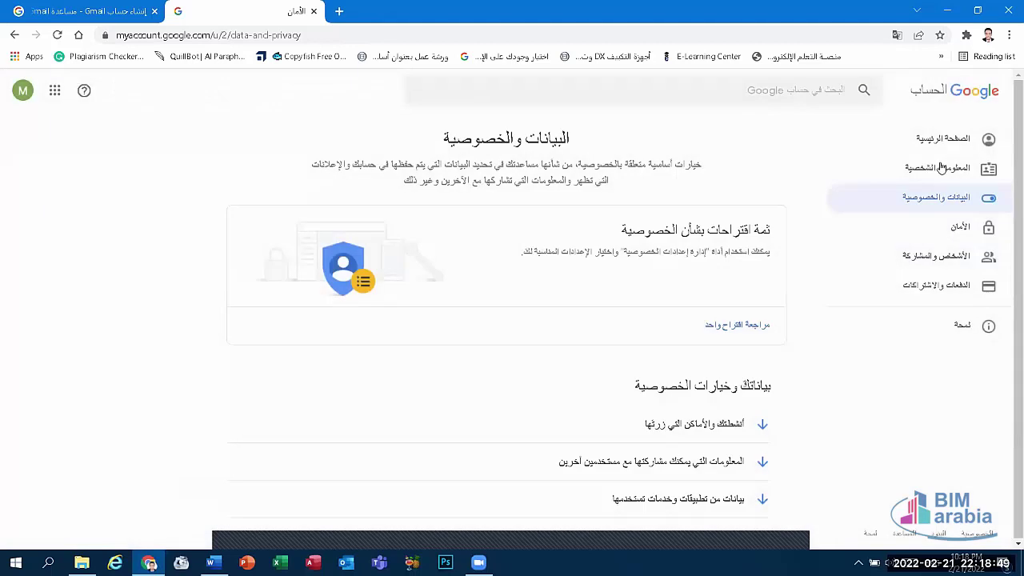
left_click(941, 171)
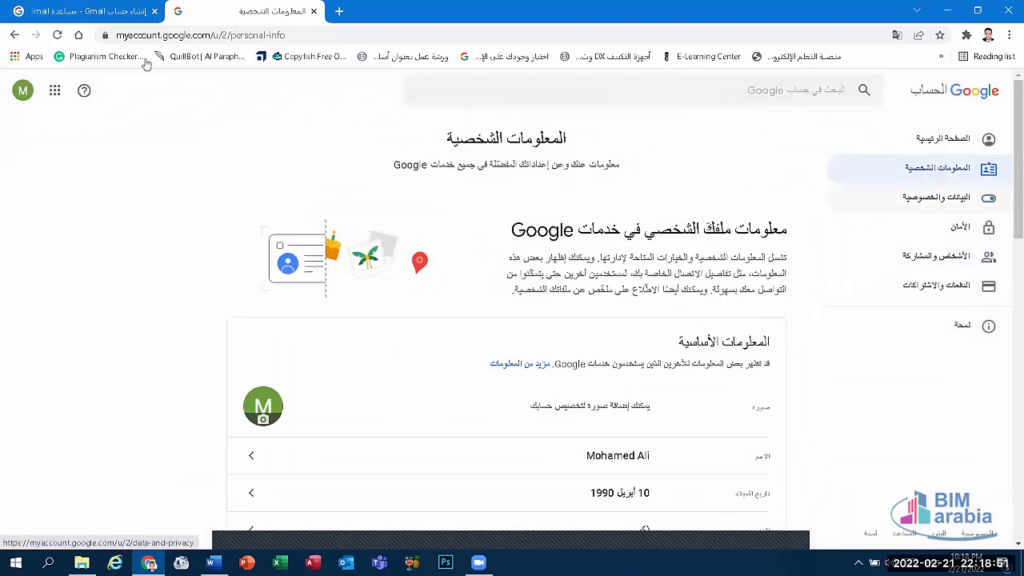
left_click(964, 142)
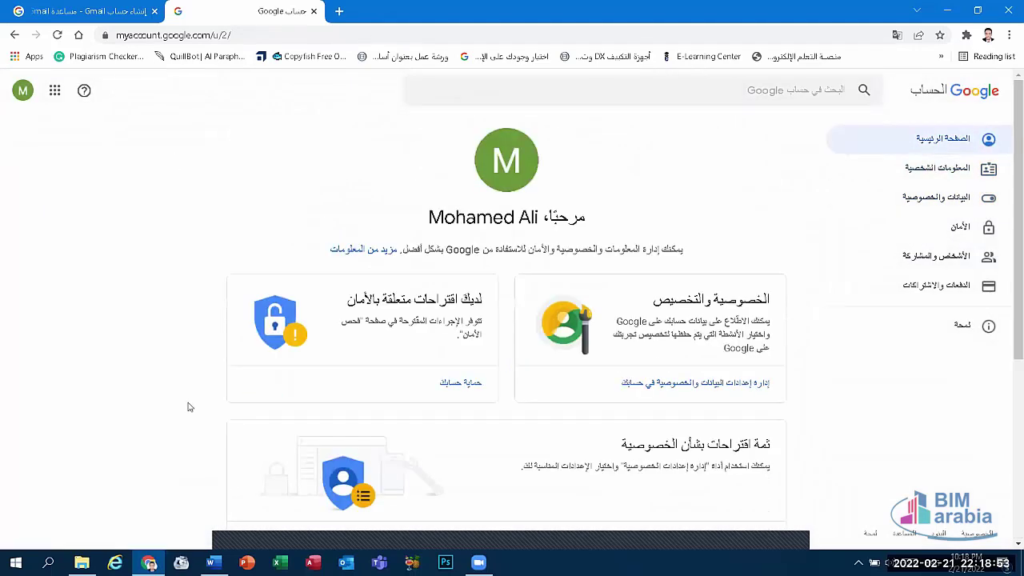
Show the list of accounts signed in on this browser.
scroll(526, 373, "down", 3)
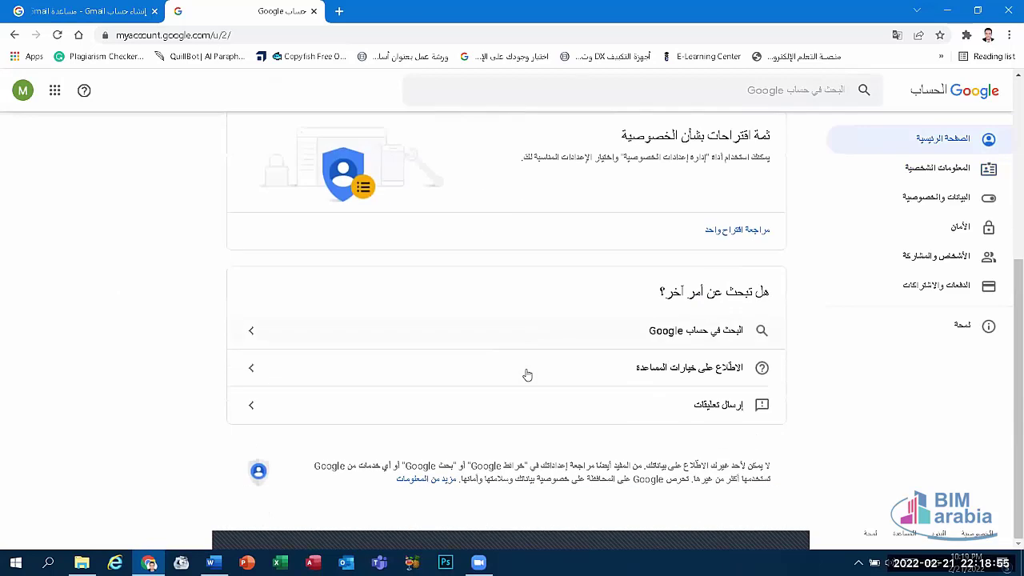
scroll(525, 372, "up", 4)
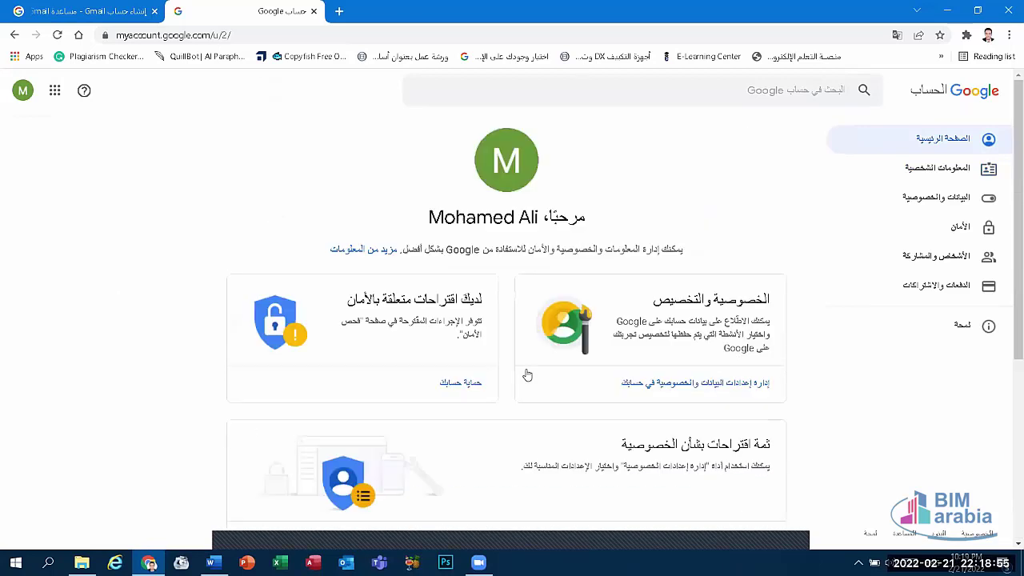
left_click(23, 92)
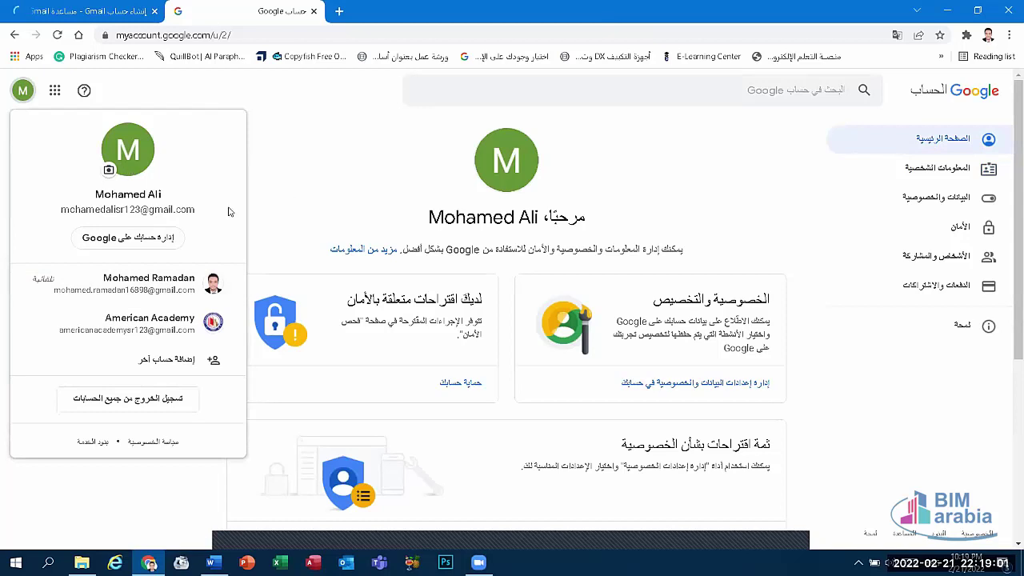
Close the accounts list and load Google in a new tab.
left_click(433, 207)
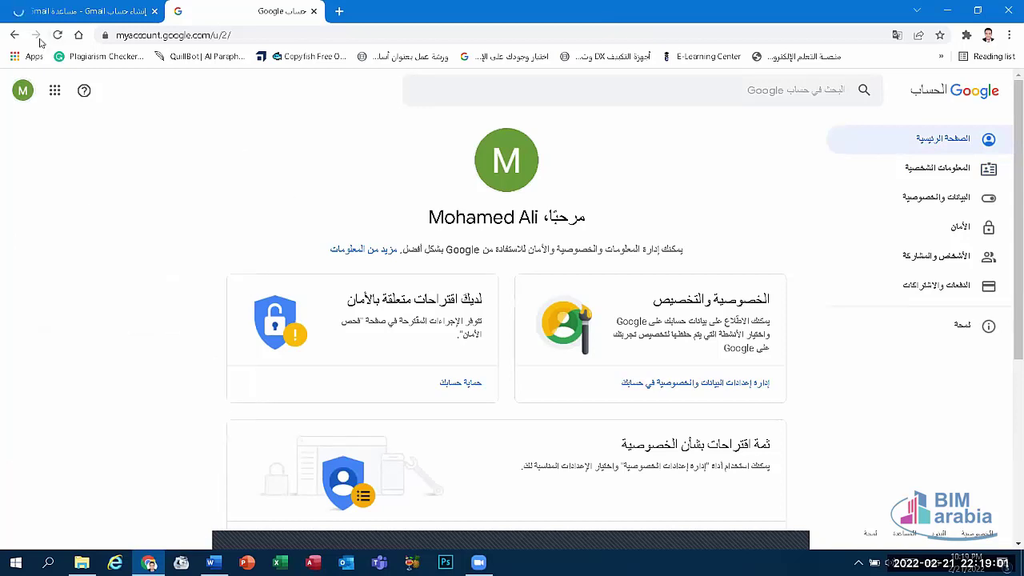
left_click(341, 11)
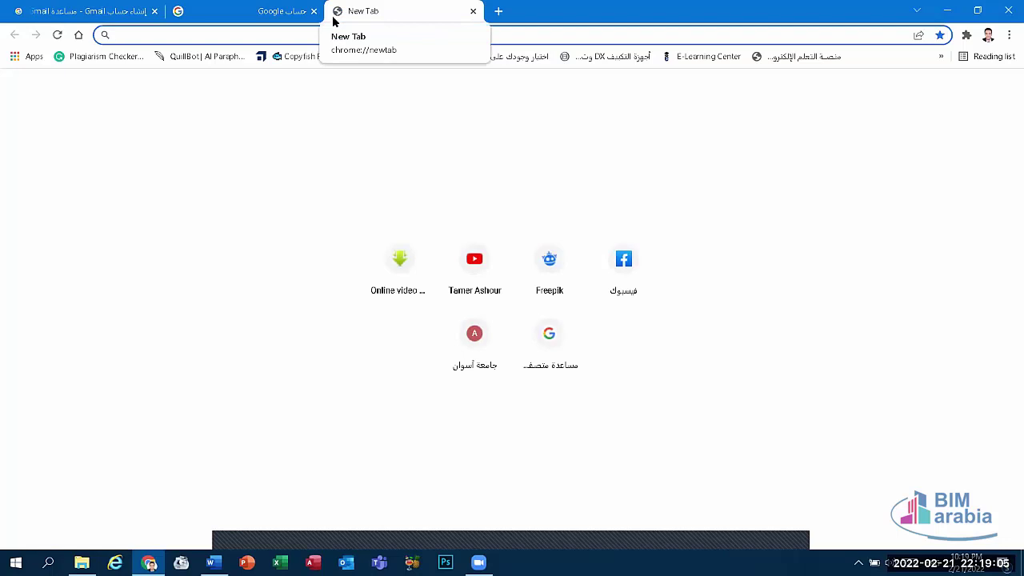
type("G")
key("Return")
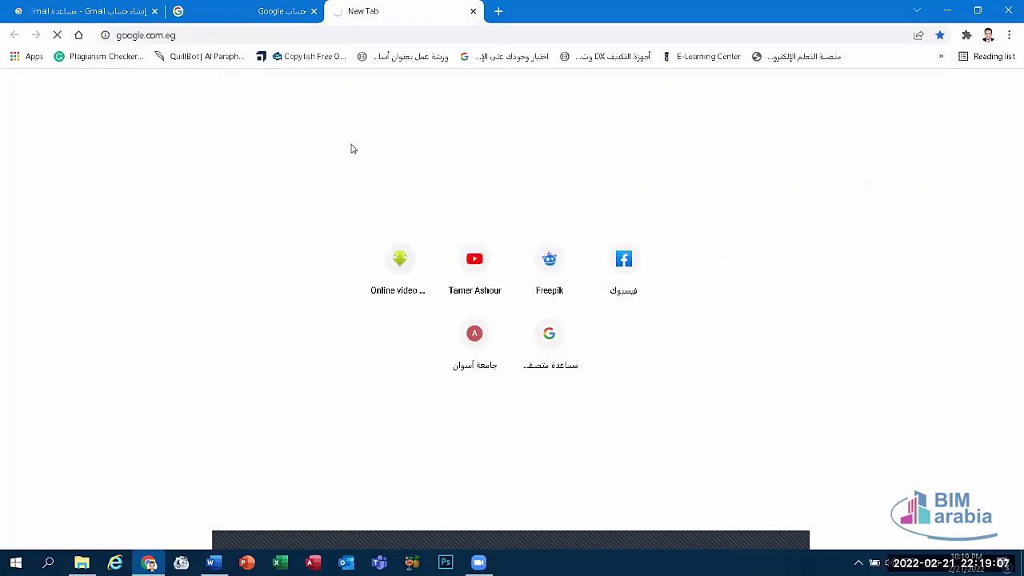
key("ctrl+shift+Tab")
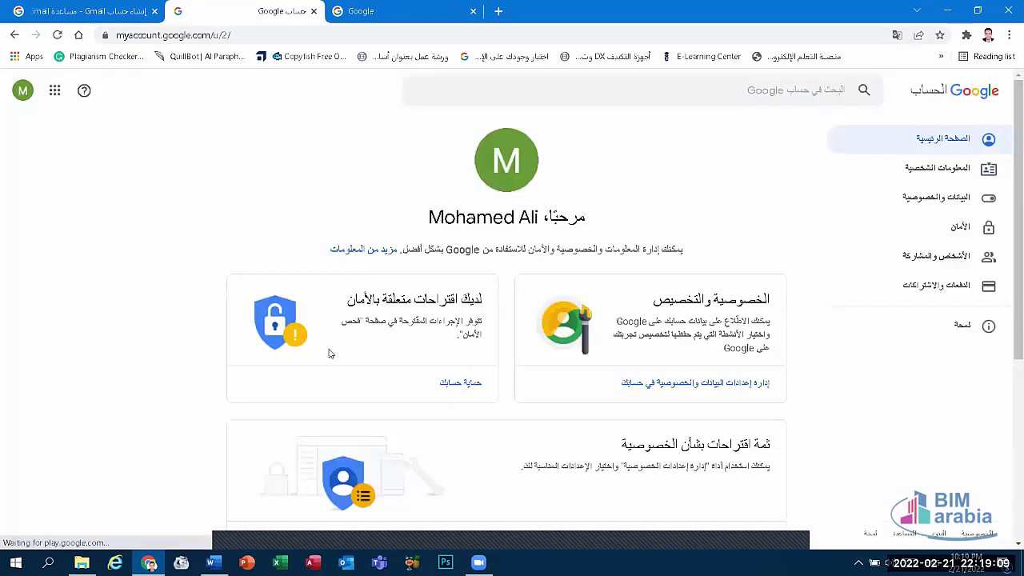
Open the other signed-in account's page and dismiss its security suggestion card.
left_click(24, 90)
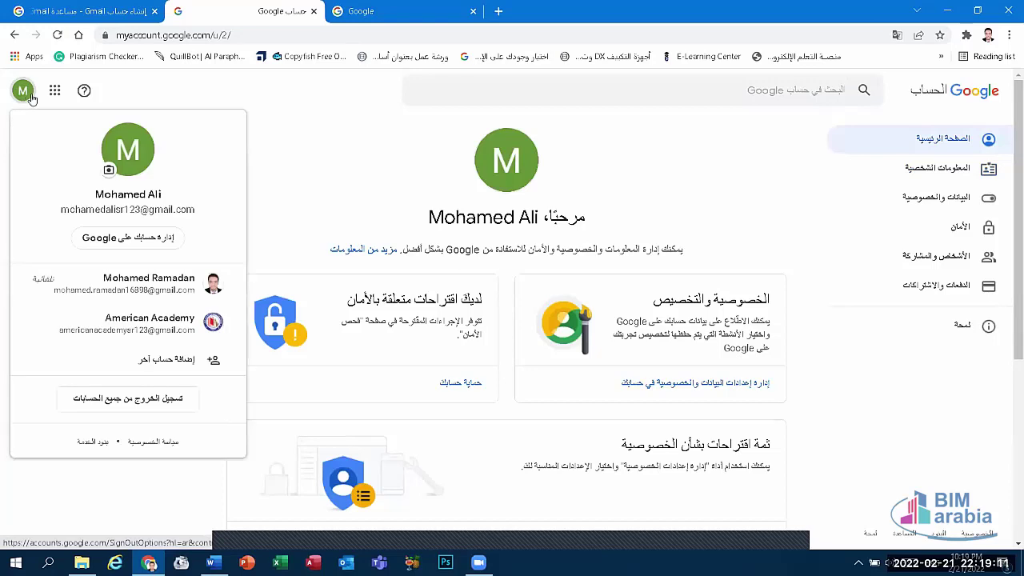
left_click(110, 283)
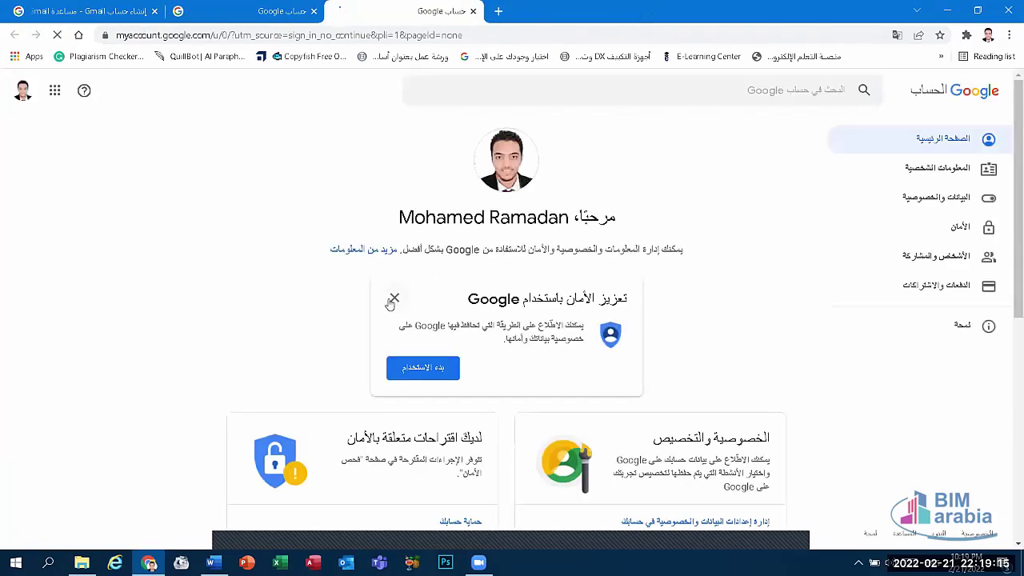
left_click(394, 298)
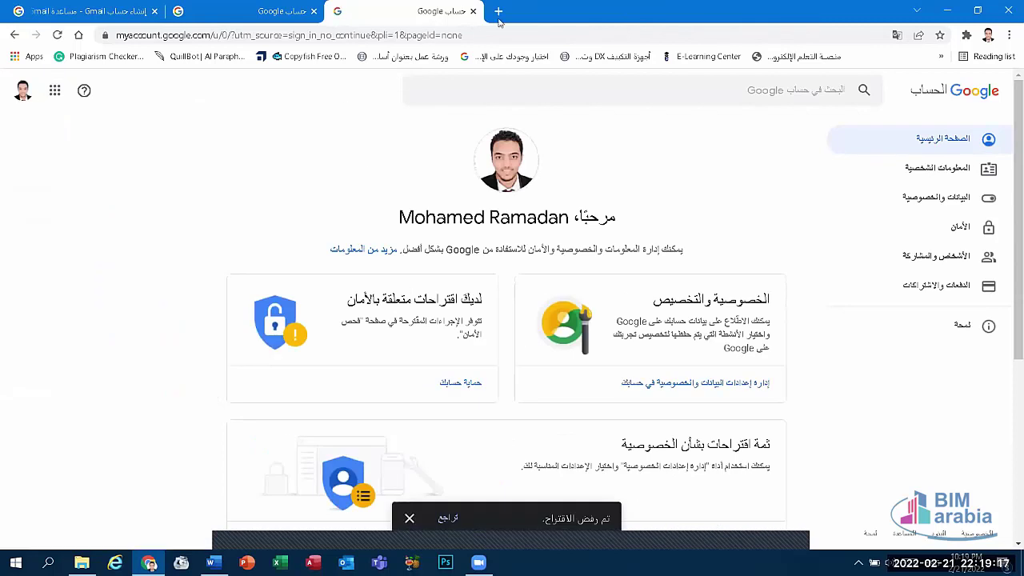
Close the Gmail Help tab and start another new tab.
left_click(120, 11)
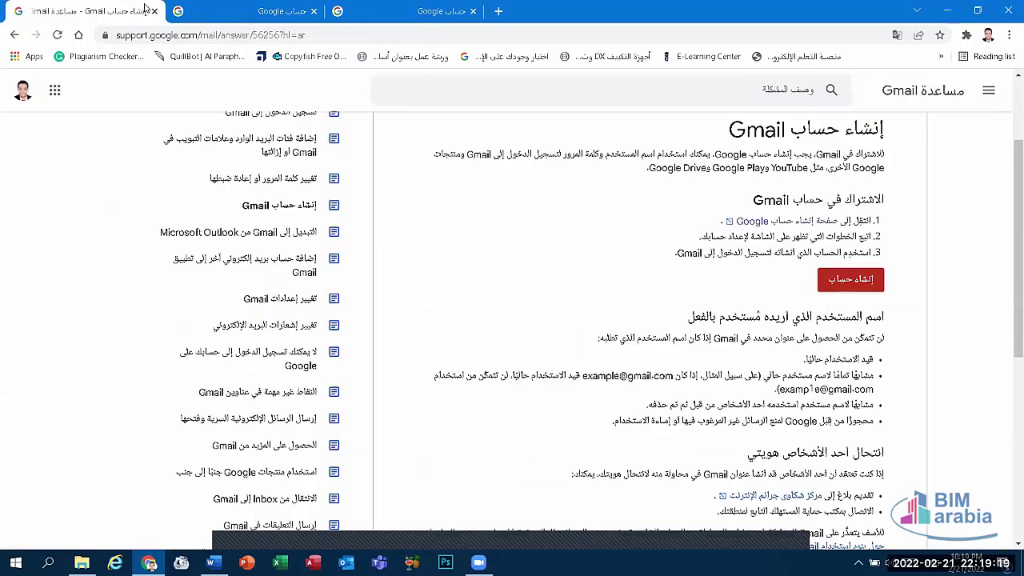
left_click(154, 11)
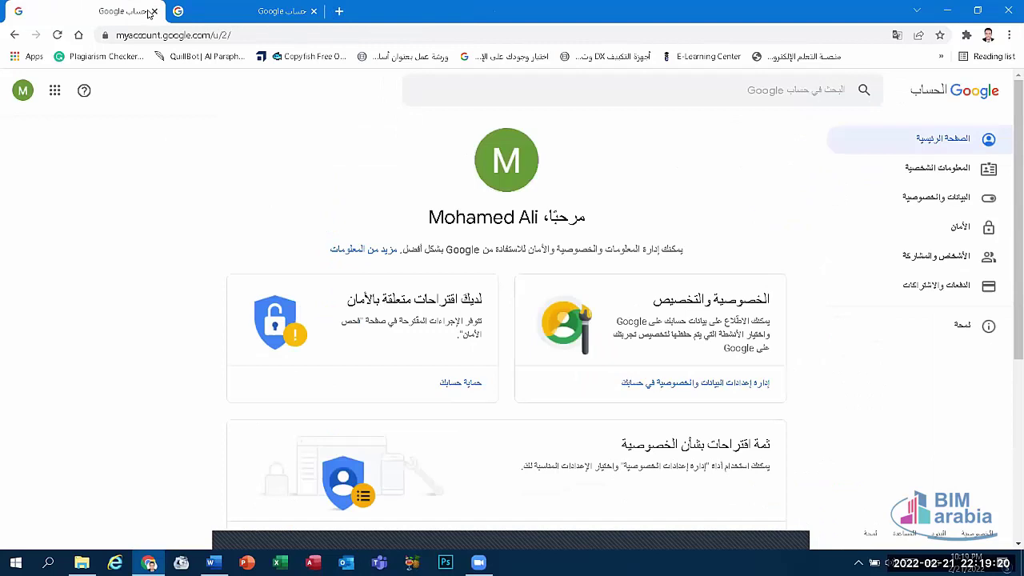
left_click(252, 8)
left_click(348, 13)
Go to google.com.eg and search for GMAIL.
type("google")
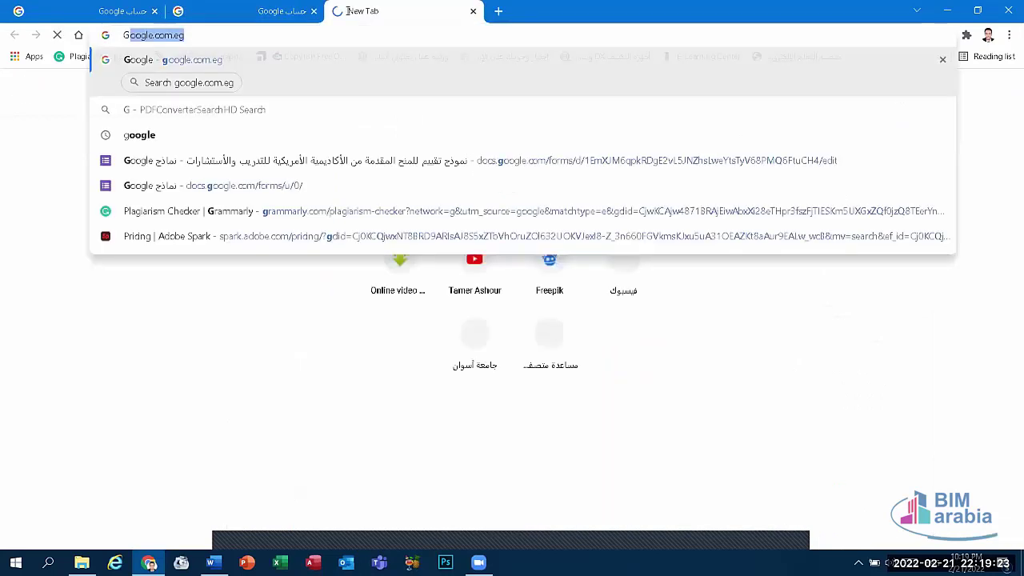
key("Return")
left_click(555, 276)
type("GM")
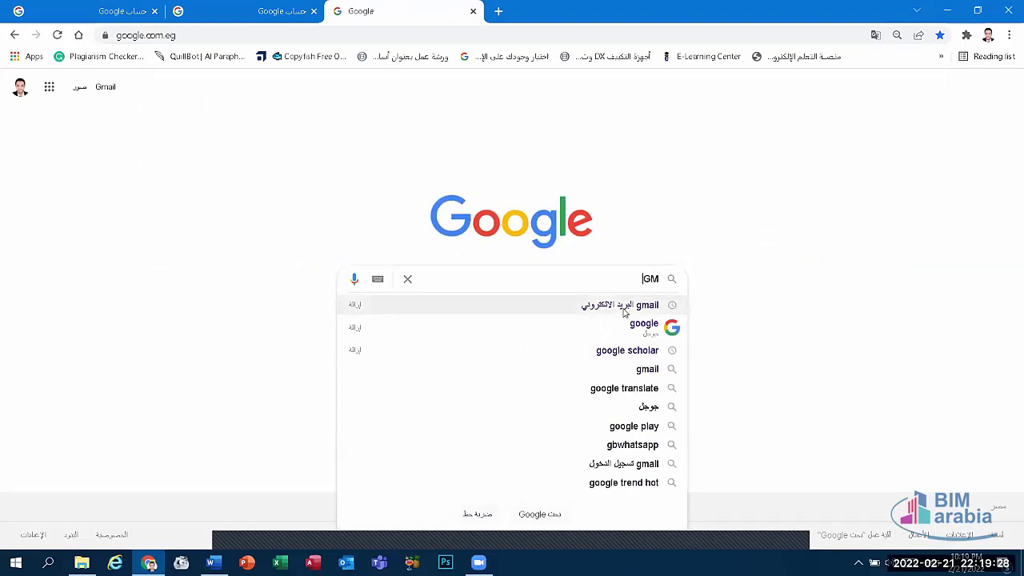
type("A")
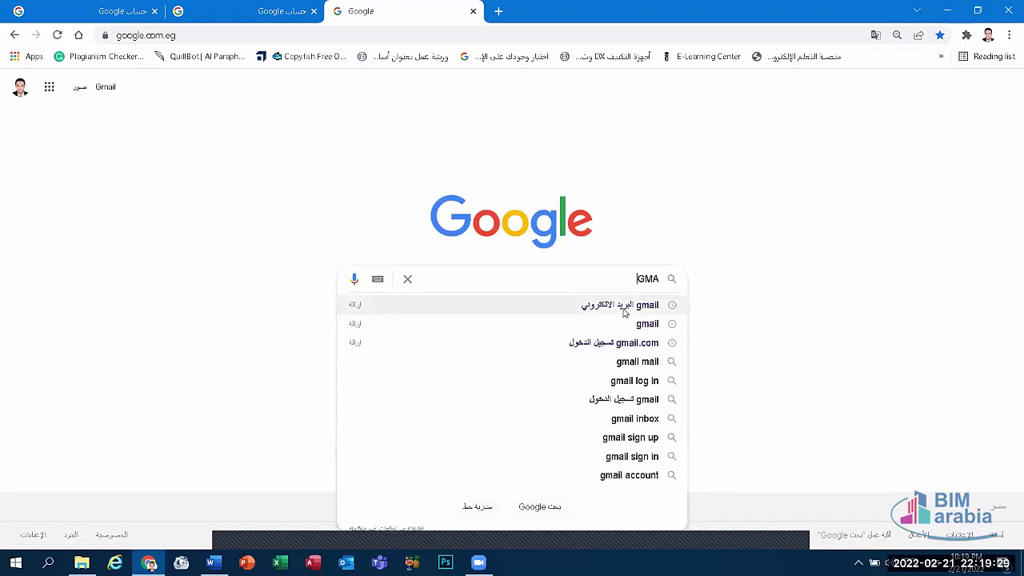
type("IL")
key("Return")
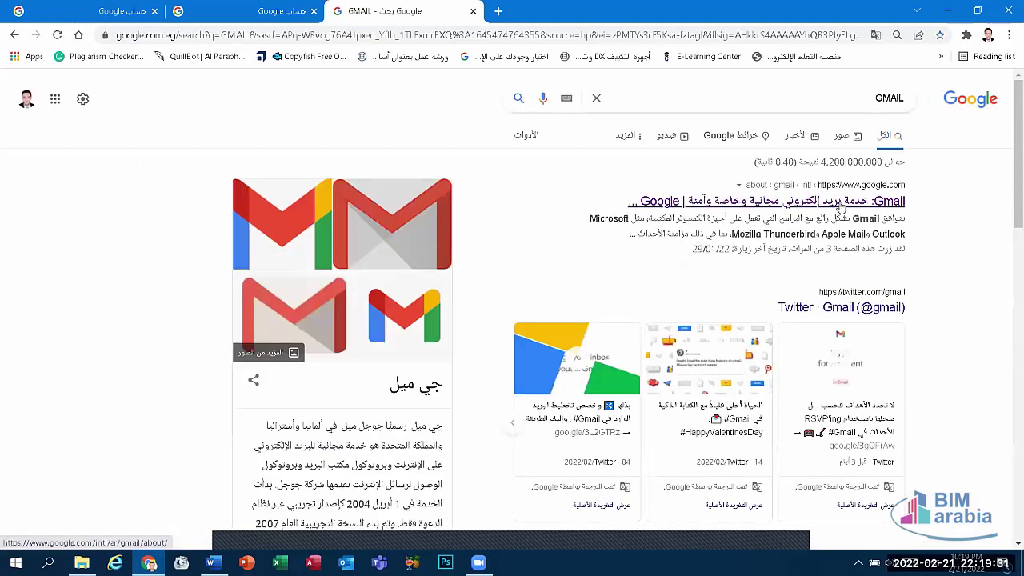
Open the official Gmail result and sign in with the first listed account.
left_click(847, 201)
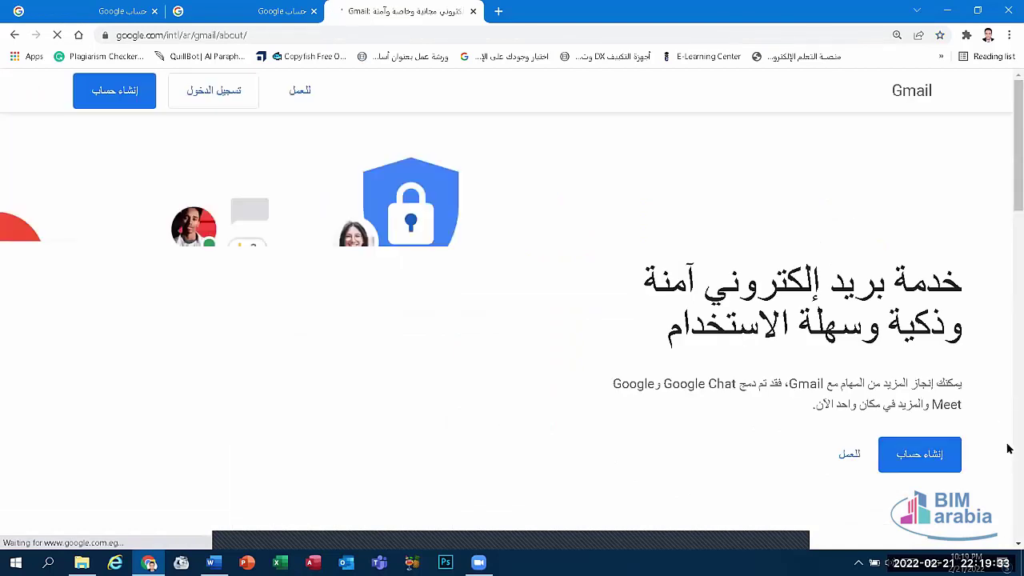
scroll(449, 248, "down", 2)
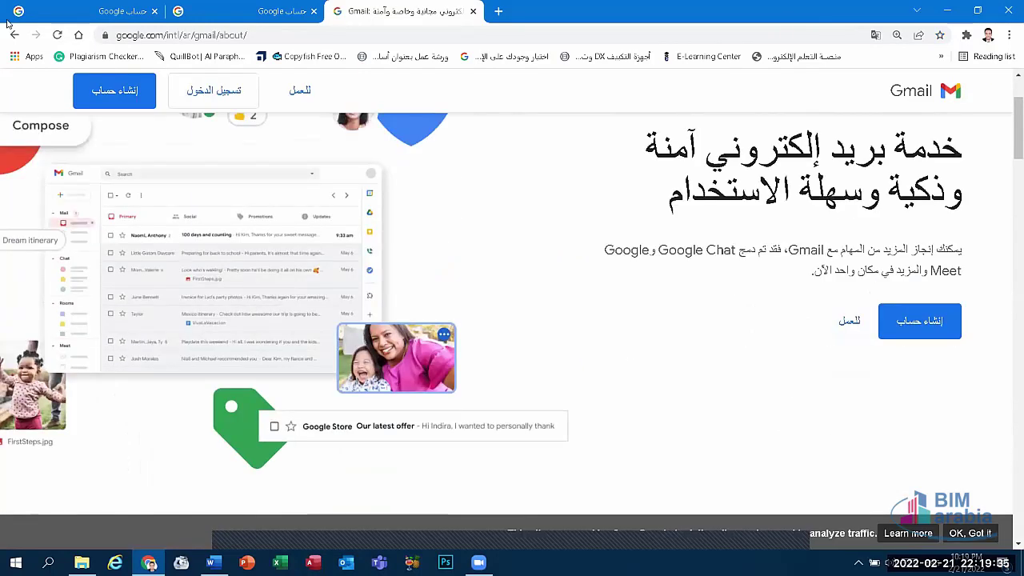
scroll(450, 248, "up", 2)
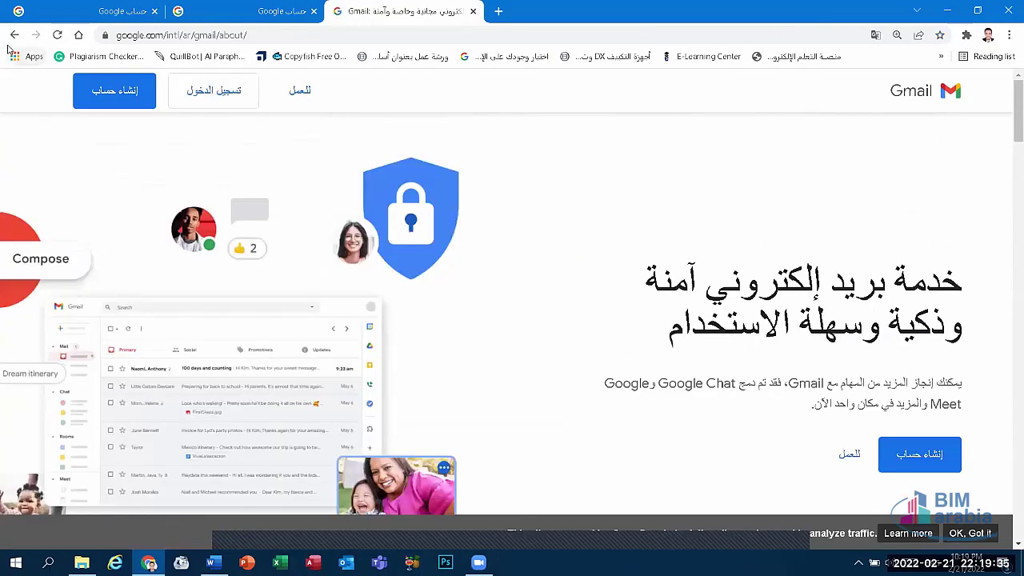
left_click(224, 96)
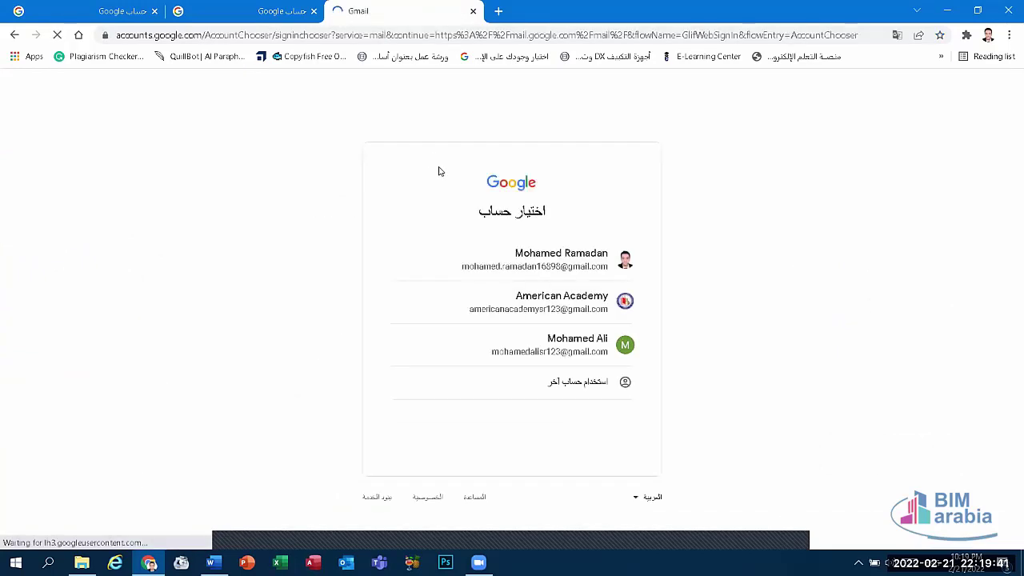
left_click(523, 266)
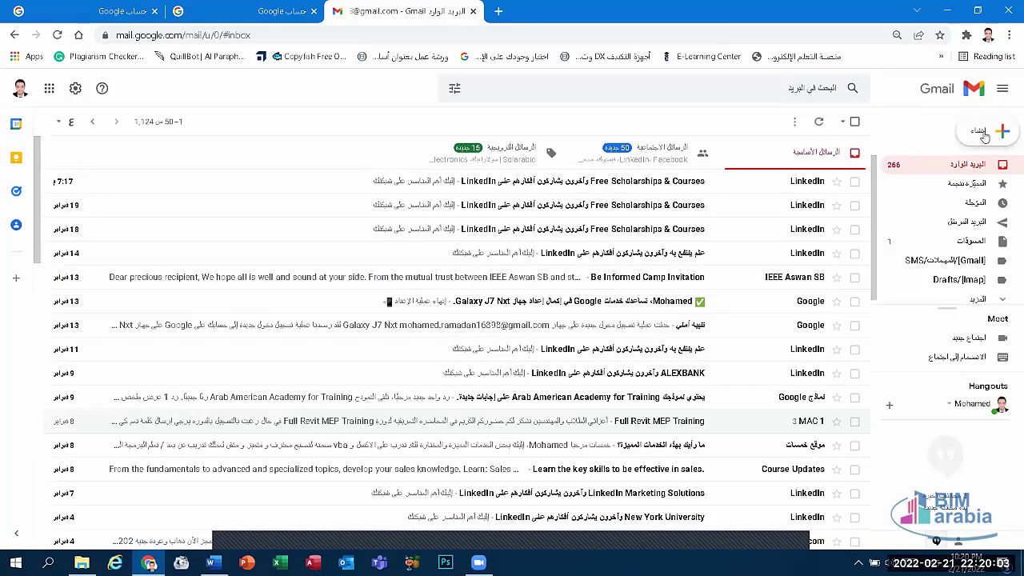
Start a new message and add the suggested contact, found by typing part of its name, as recipient.
left_click(984, 136)
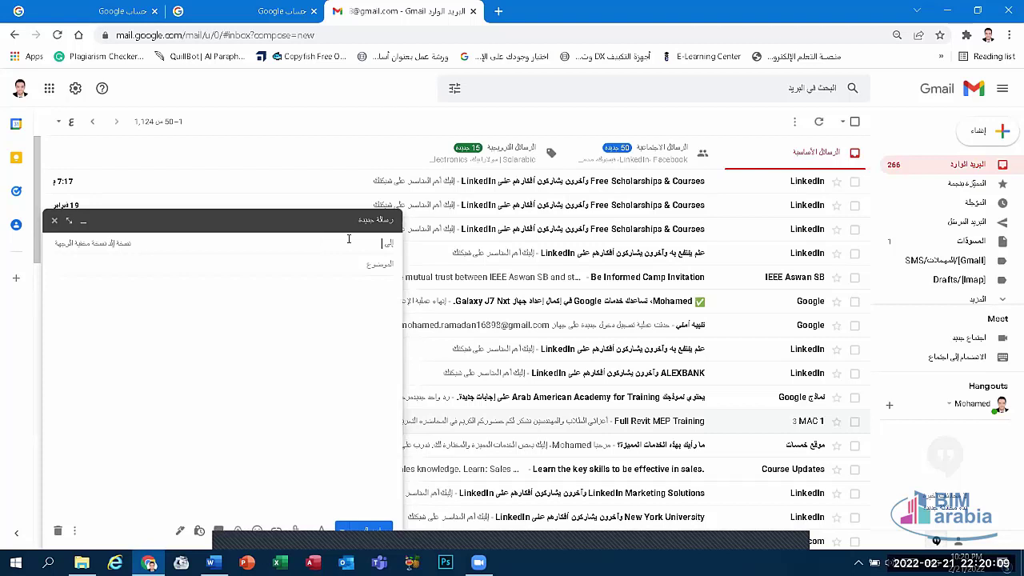
left_click(55, 220)
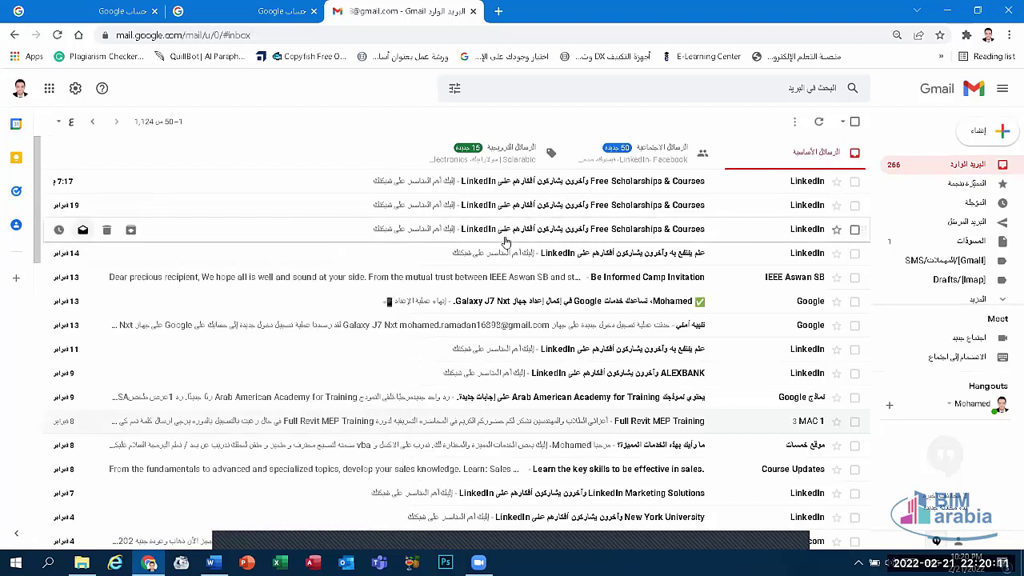
left_click(993, 140)
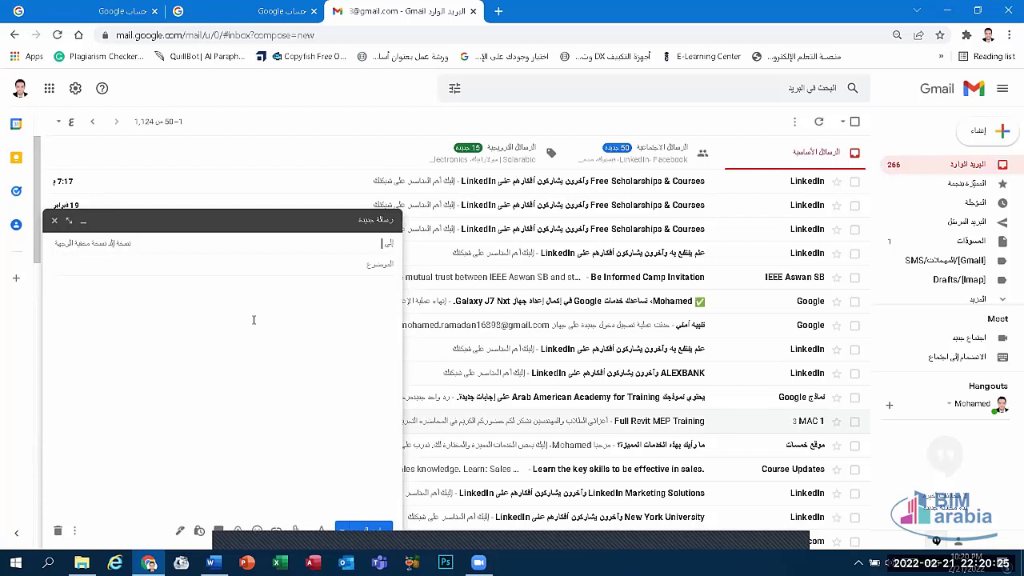
type("MO")
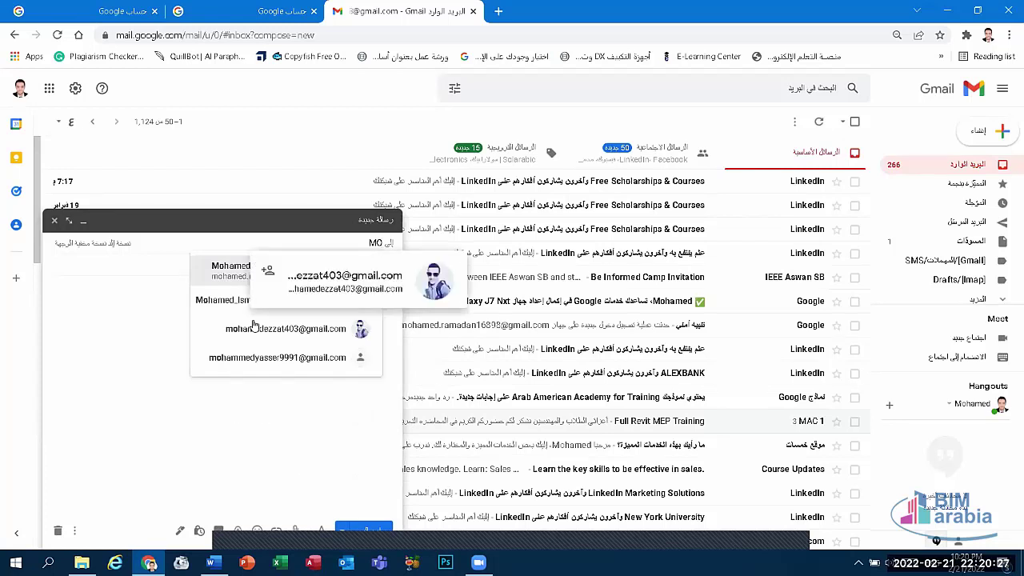
left_click(253, 328)
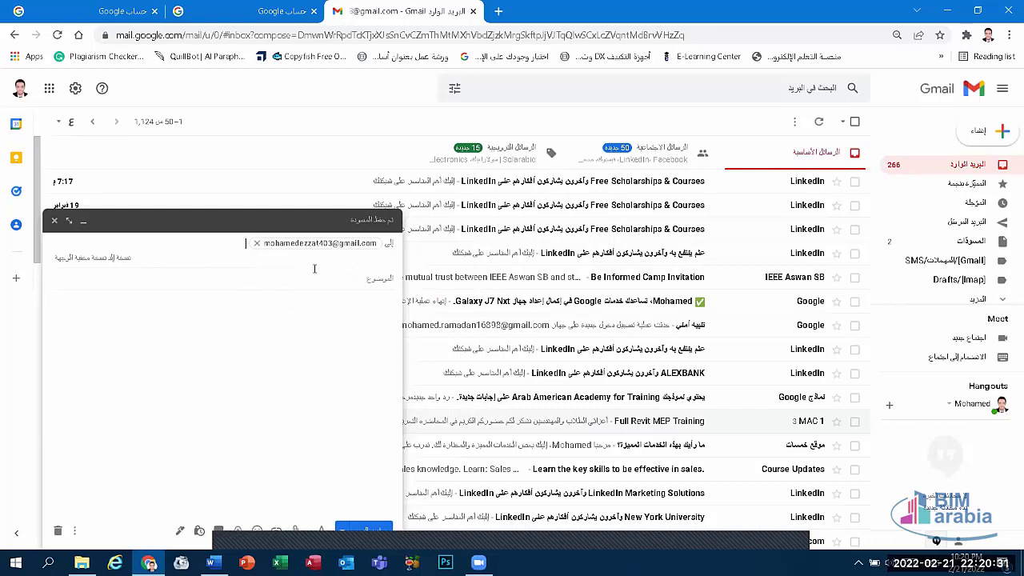
mouse_move(320, 243)
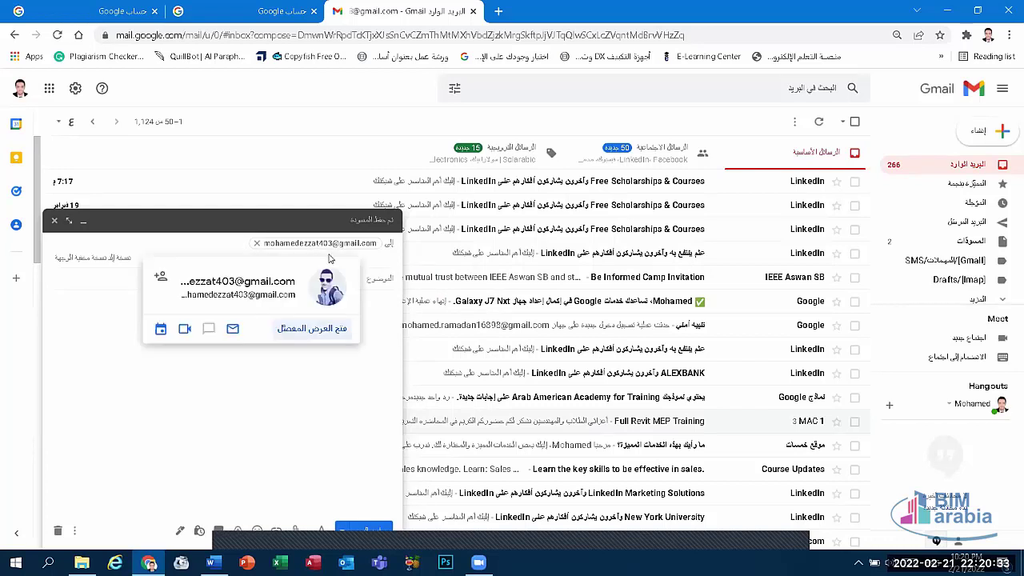
left_click(382, 300)
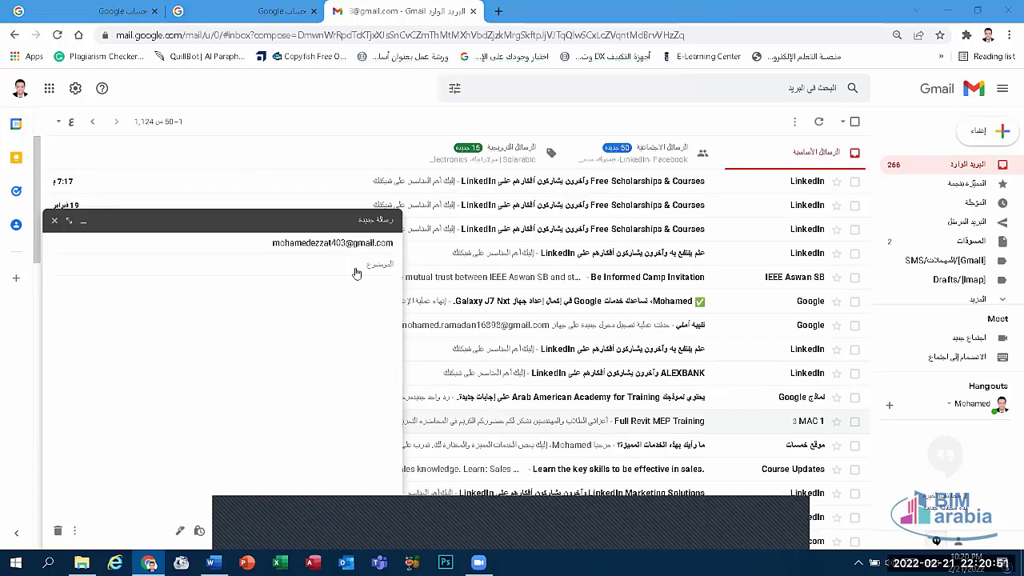
left_click(357, 271)
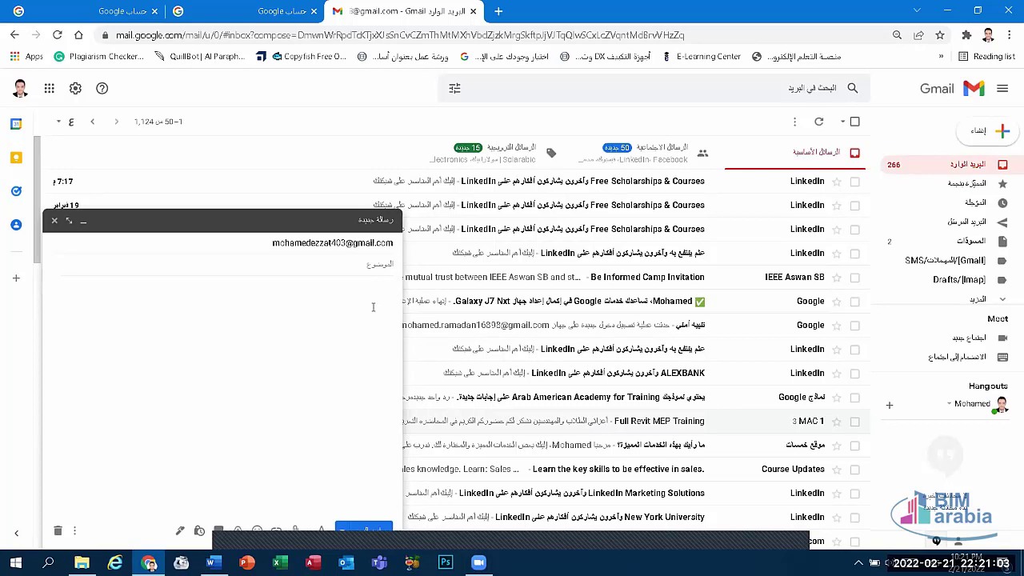
left_click(373, 308)
type("GBNGFNMGHMGJ,JH,HJ")
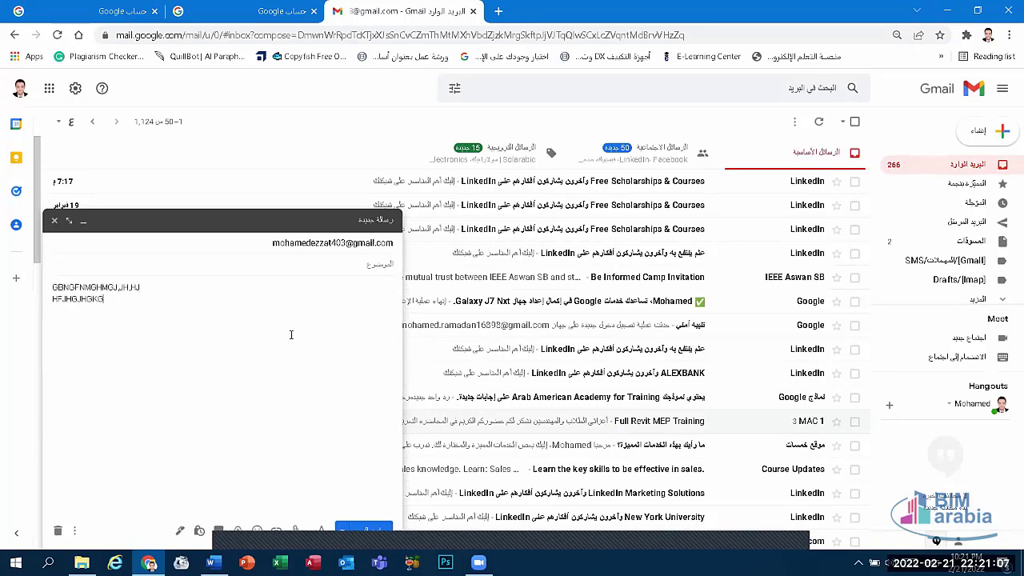
type("GHJHGJG")
left_click_drag(225, 344, 0, 248)
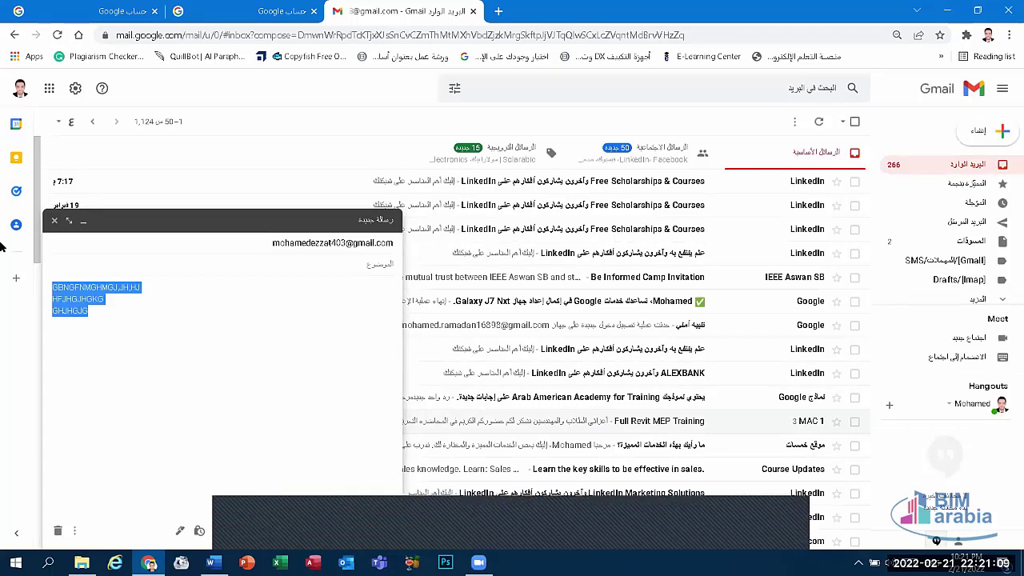
key("BackSpace")
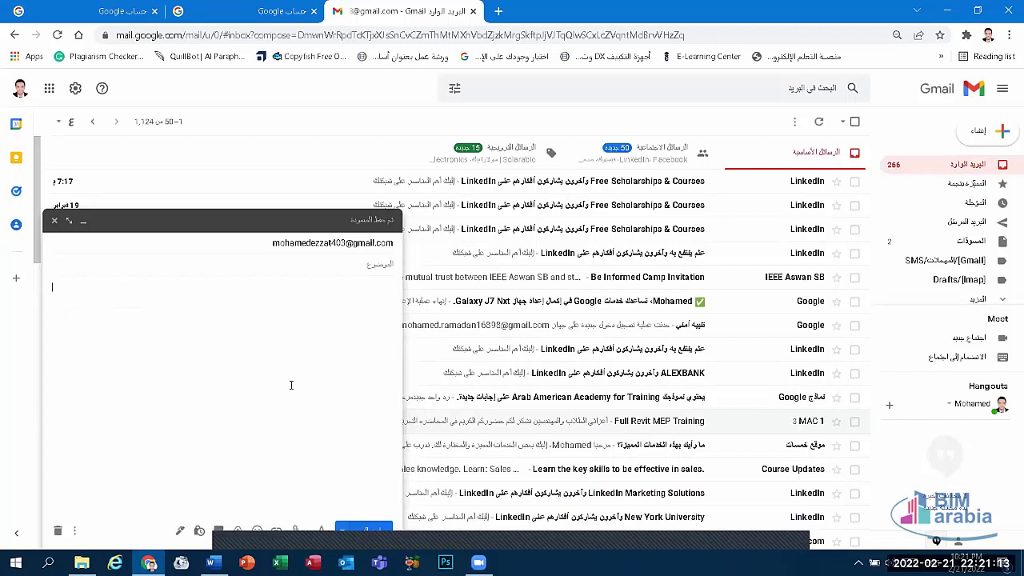
Insert the first Google Photos portrait of a man in a suit into the message body.
left_click(218, 531)
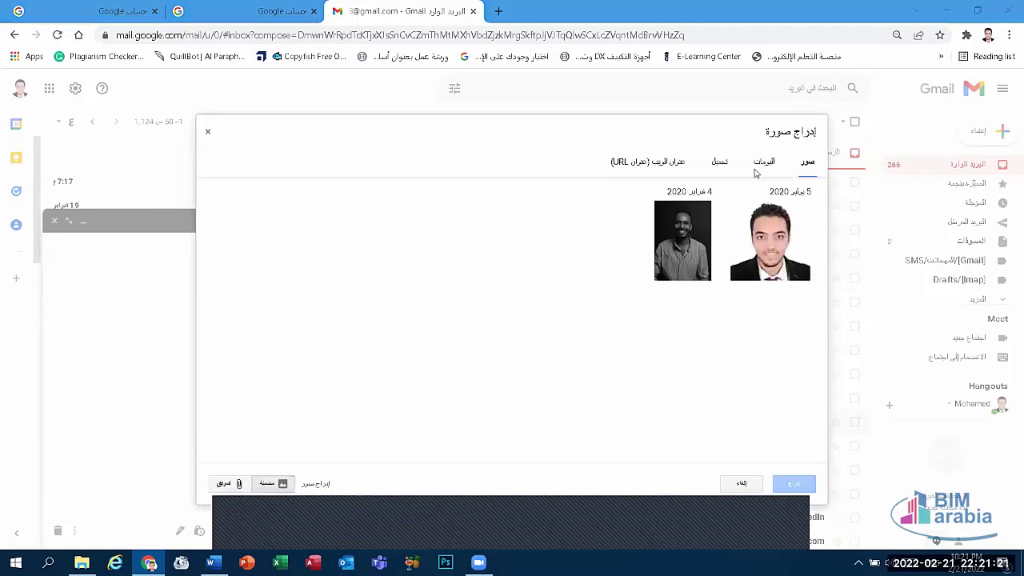
left_click(764, 164)
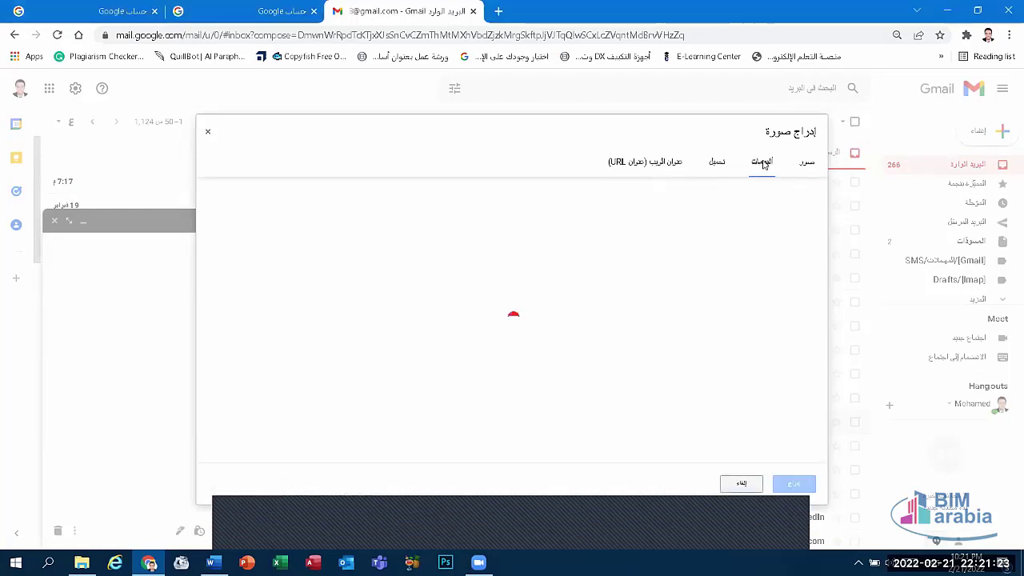
left_click(719, 163)
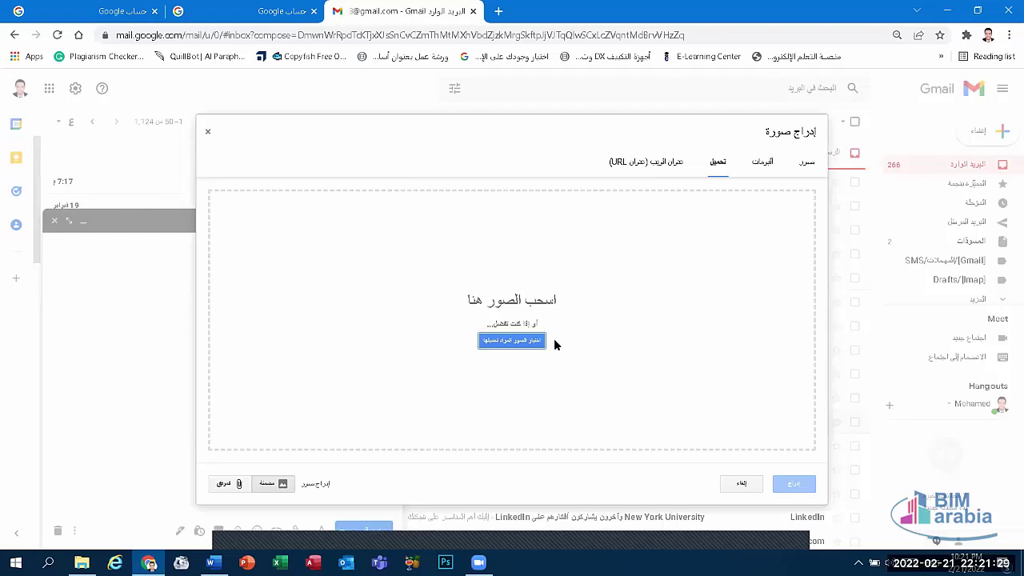
left_click(501, 341)
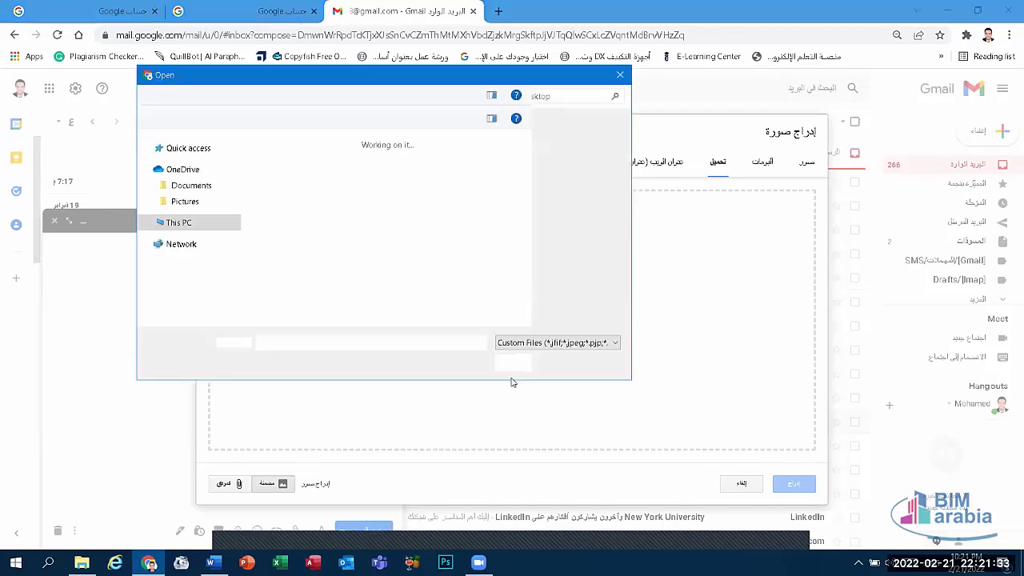
left_click(192, 178)
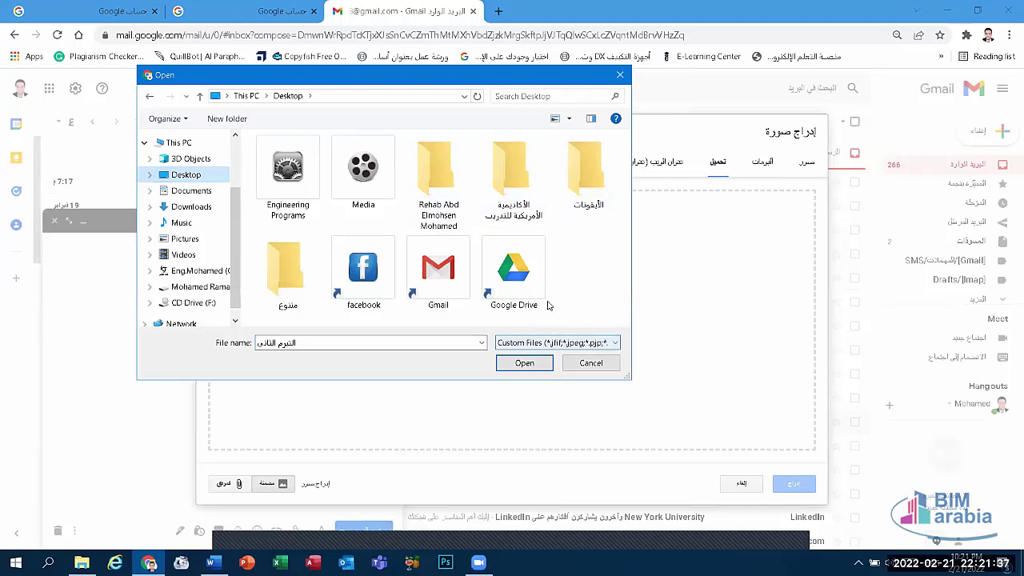
left_click(617, 77)
left_click(807, 163)
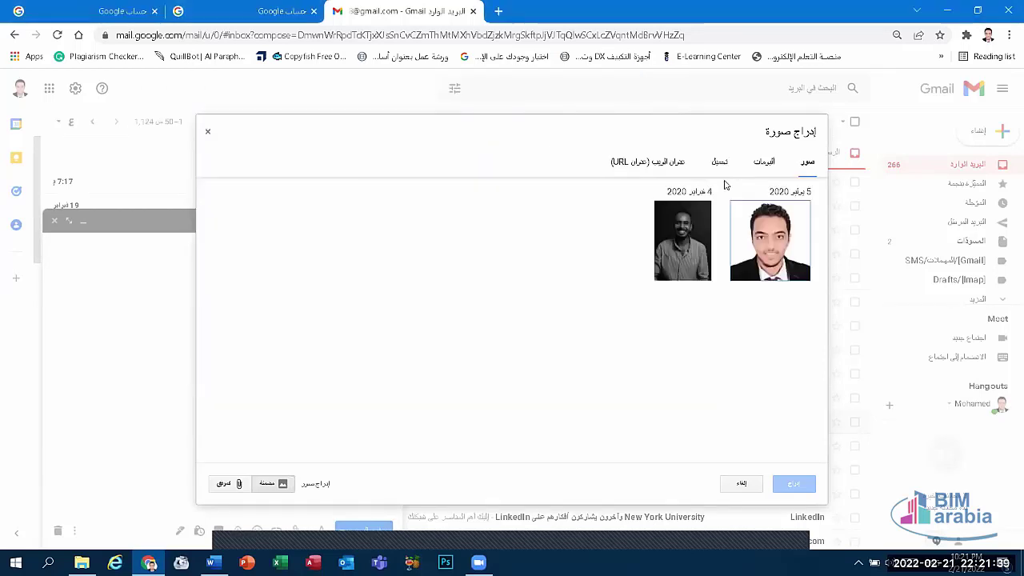
left_click(770, 240)
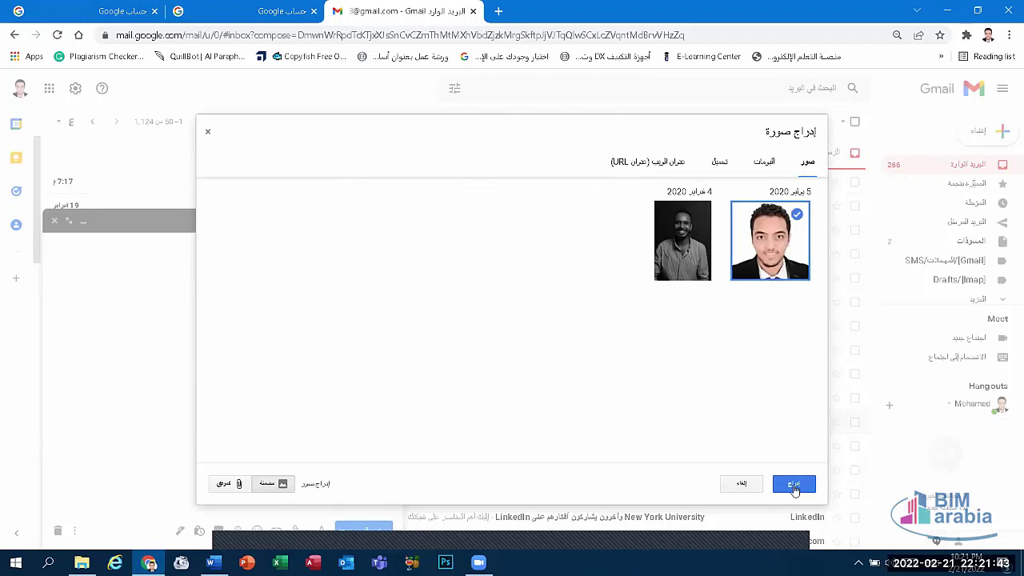
left_click(794, 485)
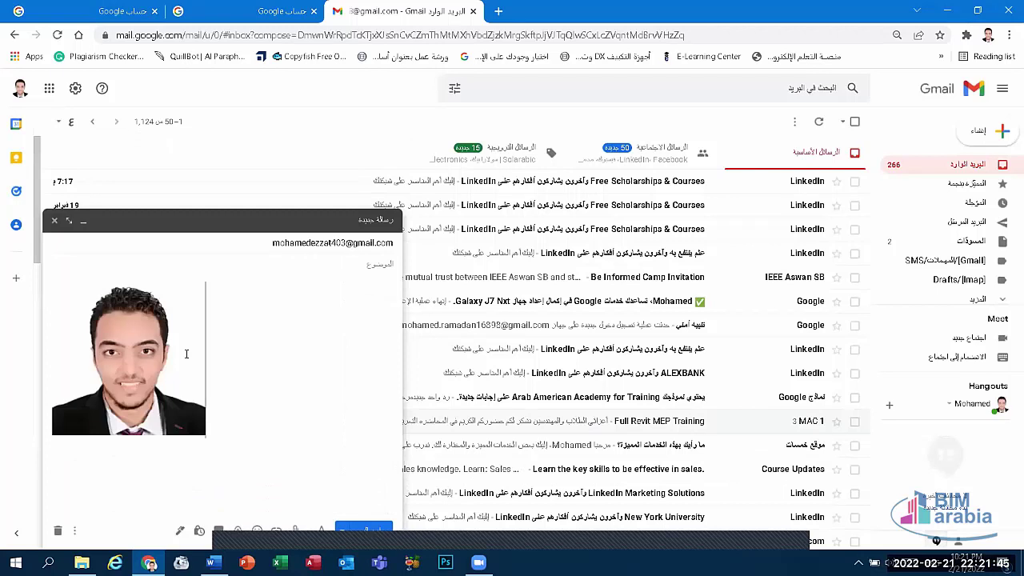
Insert the first file from Drive's Recent list as a link above the photo.
left_click(237, 531)
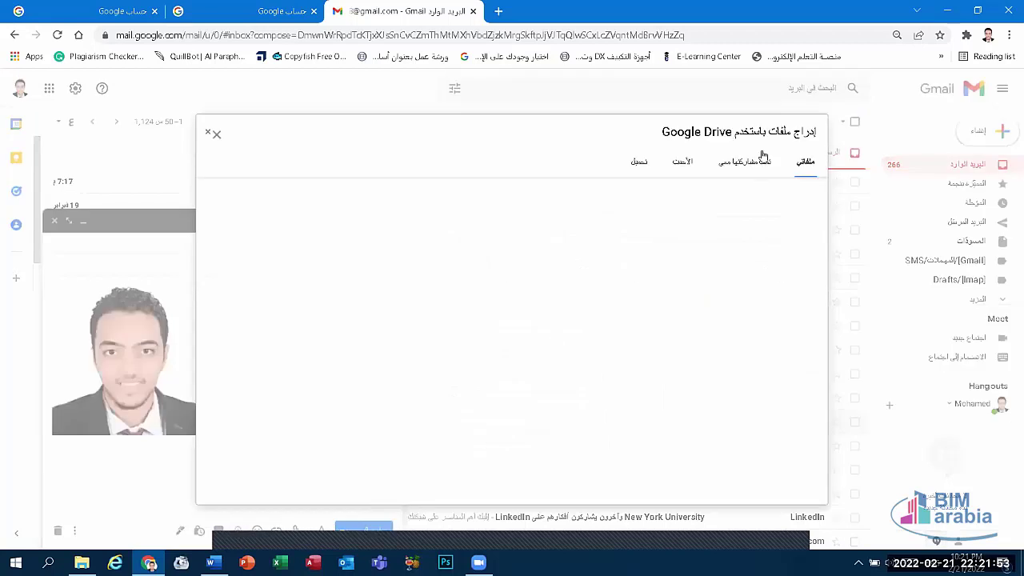
left_click(684, 163)
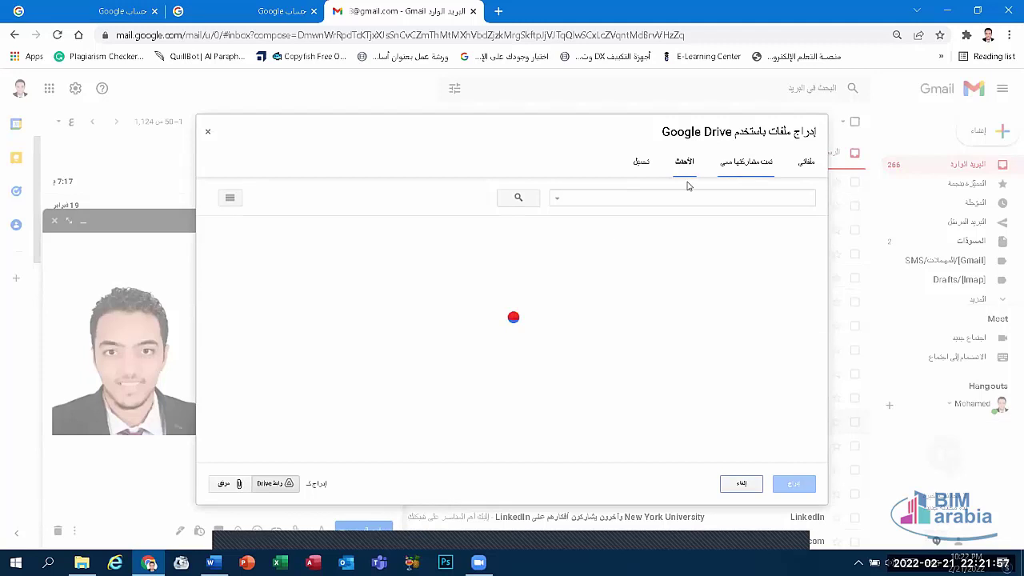
left_click(760, 312)
left_click(791, 485)
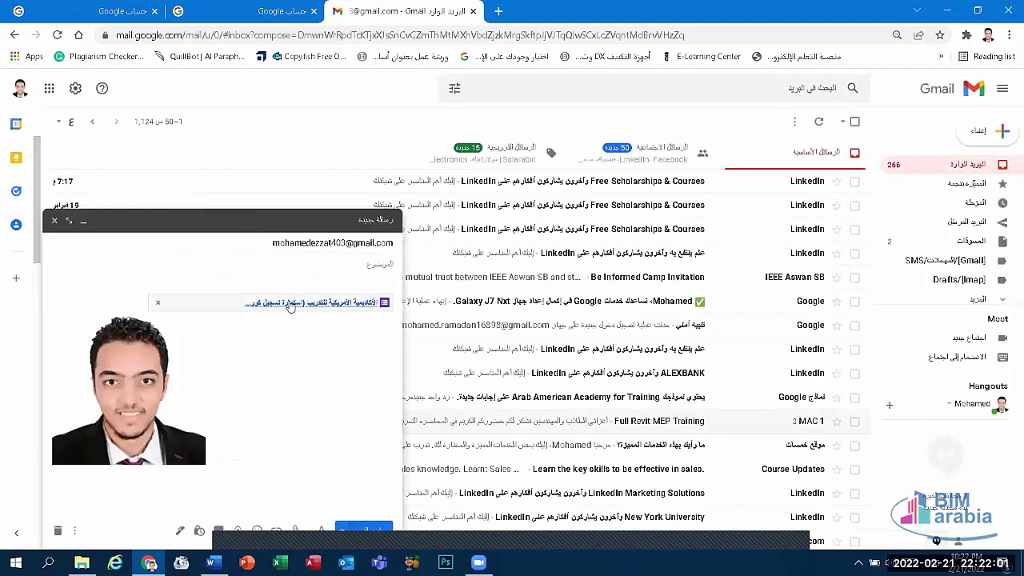
Add a row of five heart-eyes emojis to the message body.
left_click(257, 530)
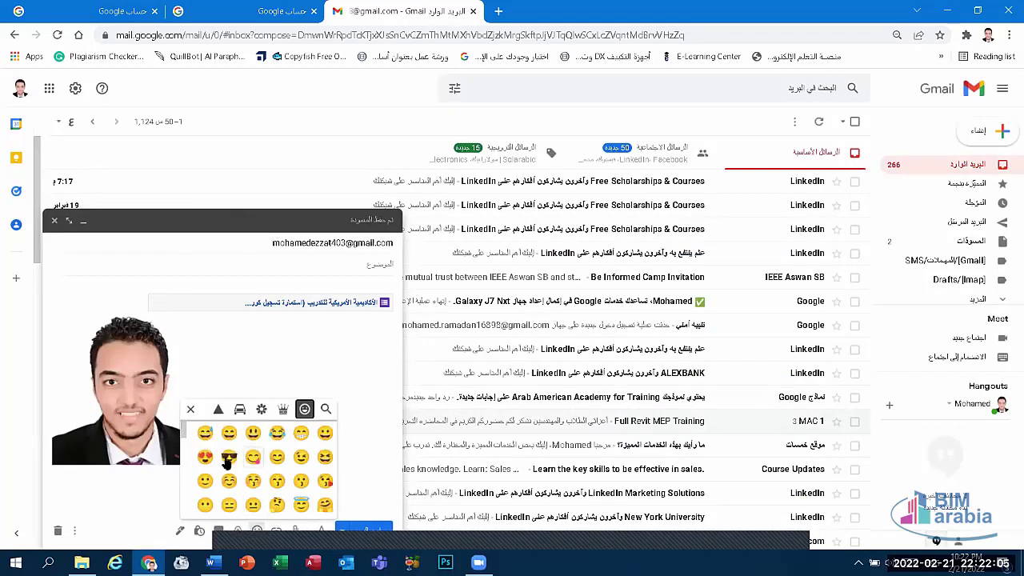
left_click(205, 456)
left_click(205, 457)
left_click(205, 457)
left_click(205, 457)
left_click(205, 457)
left_click(205, 456)
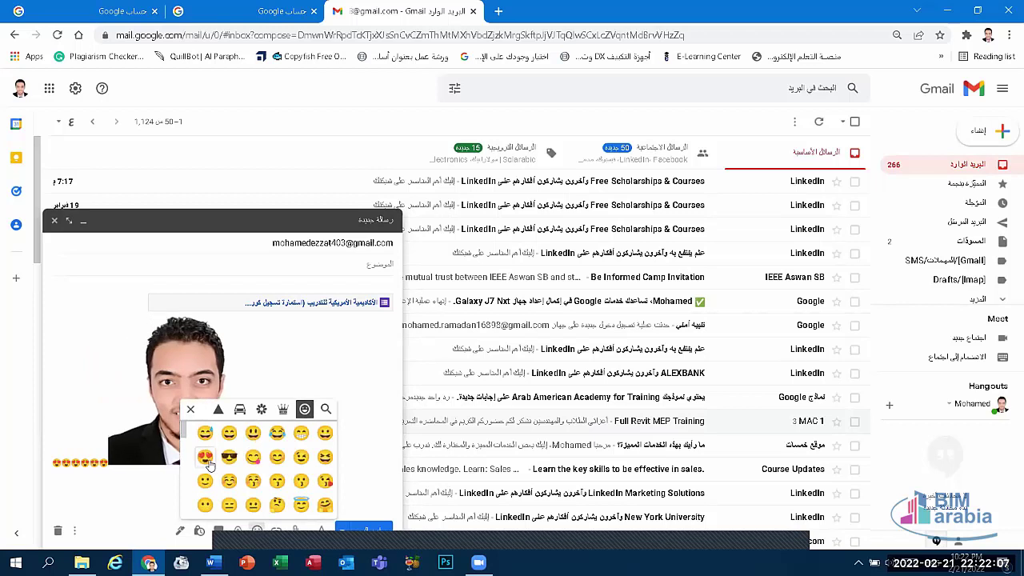
left_click(205, 456)
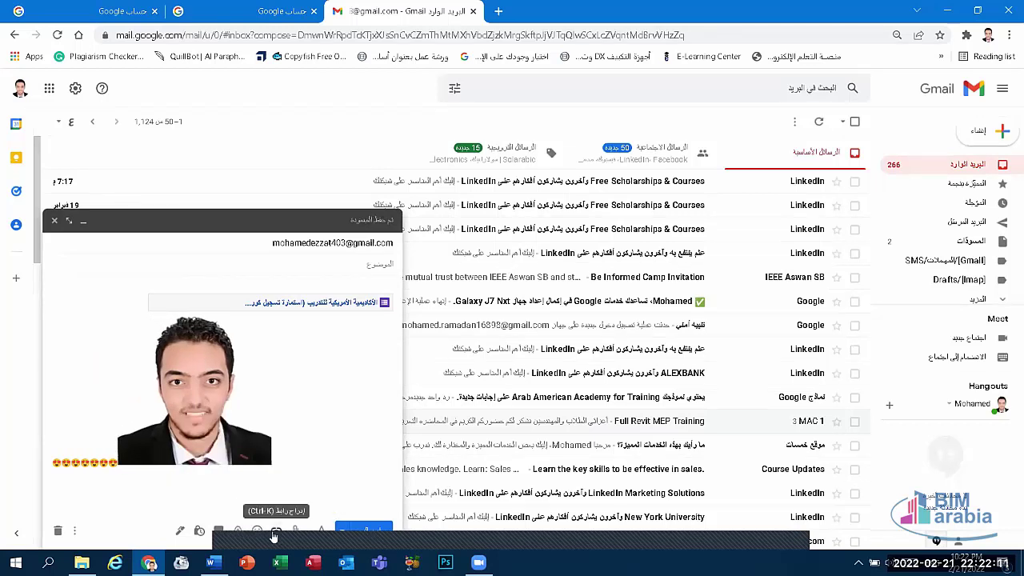
Open the Insert link dialog, then close it without adding a link.
left_click(318, 543)
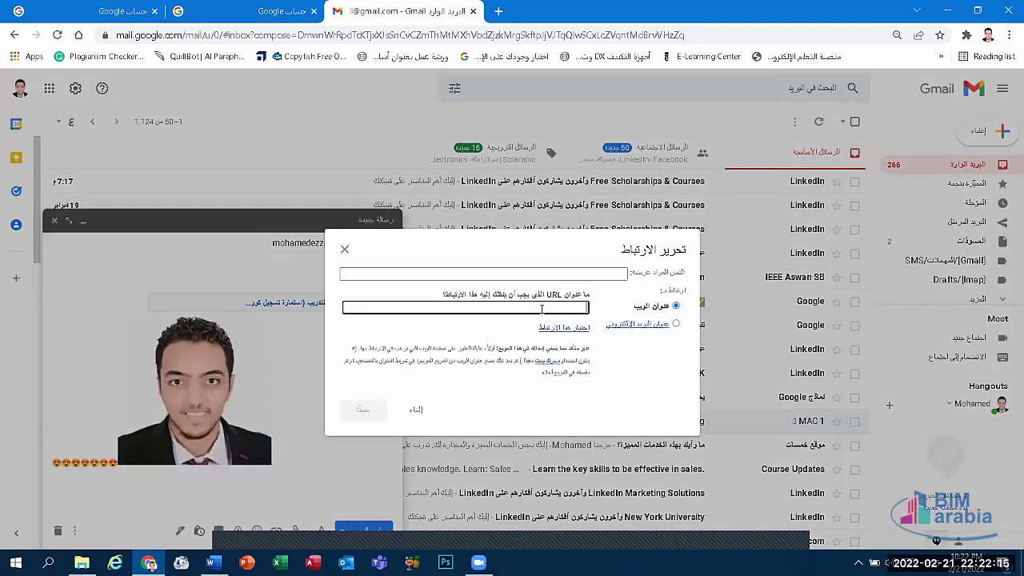
left_click(592, 274)
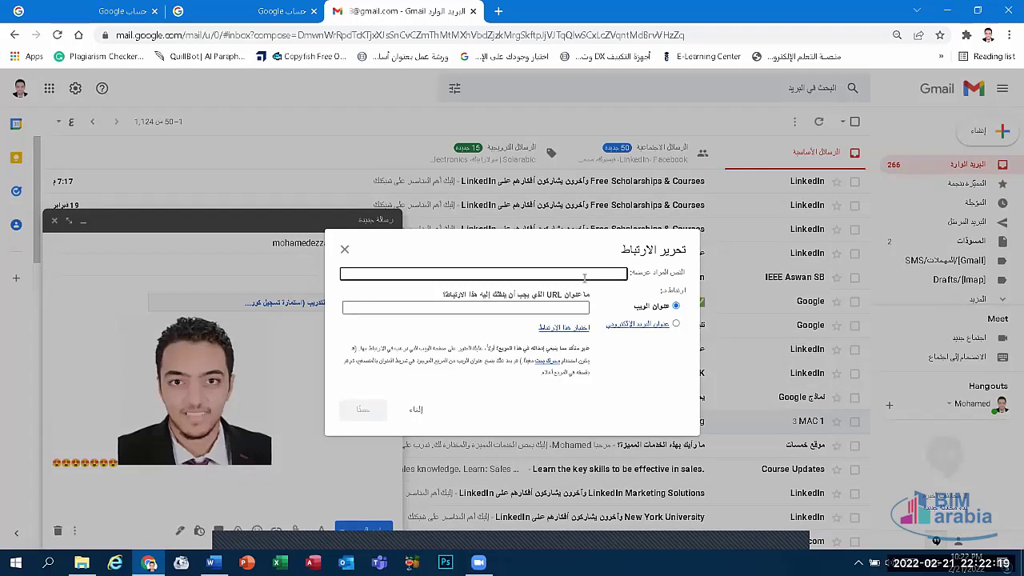
left_click(344, 249)
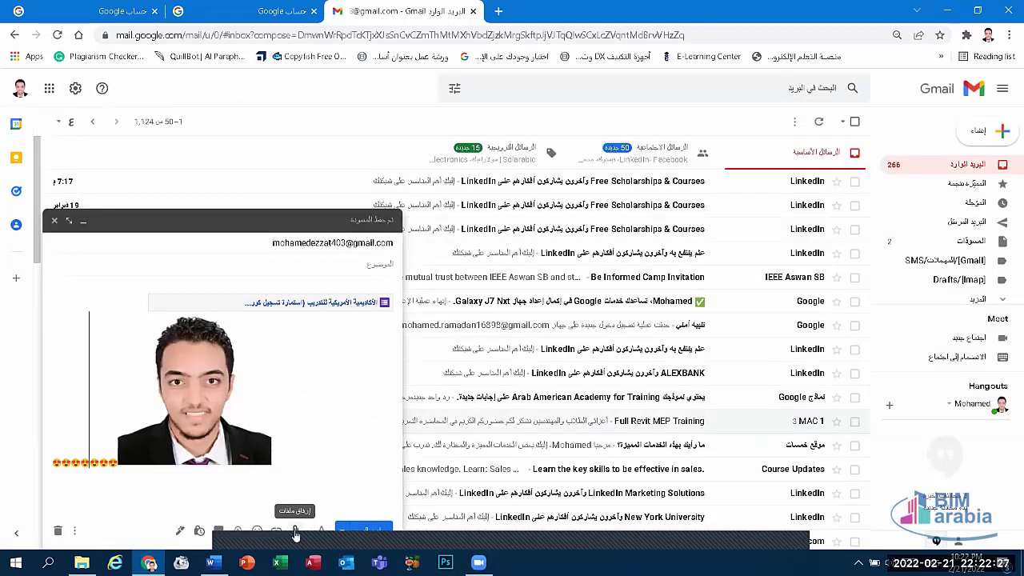
Attach American Academy.docx to the draft.
left_click(297, 529)
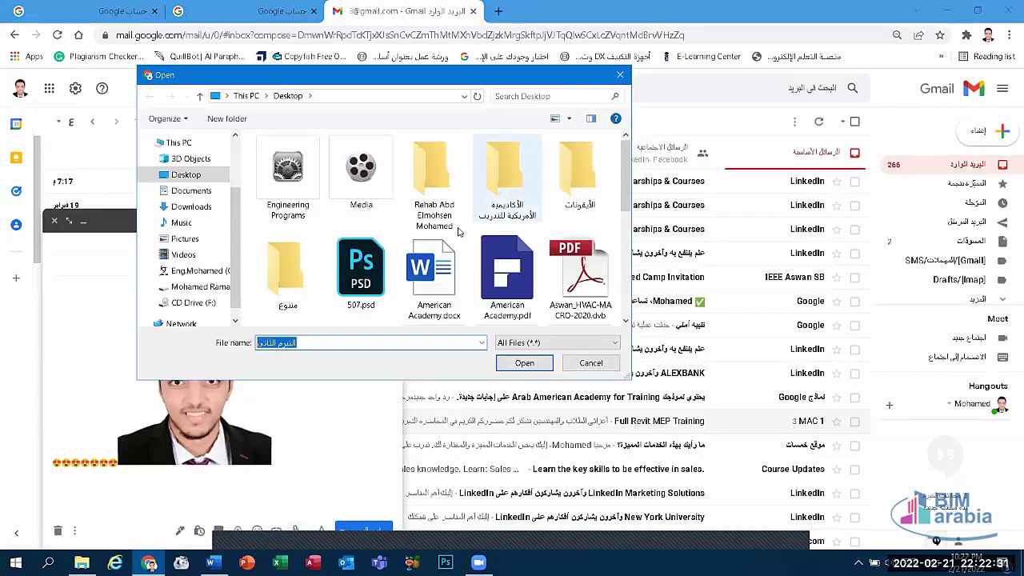
left_click(434, 276)
left_click(518, 367)
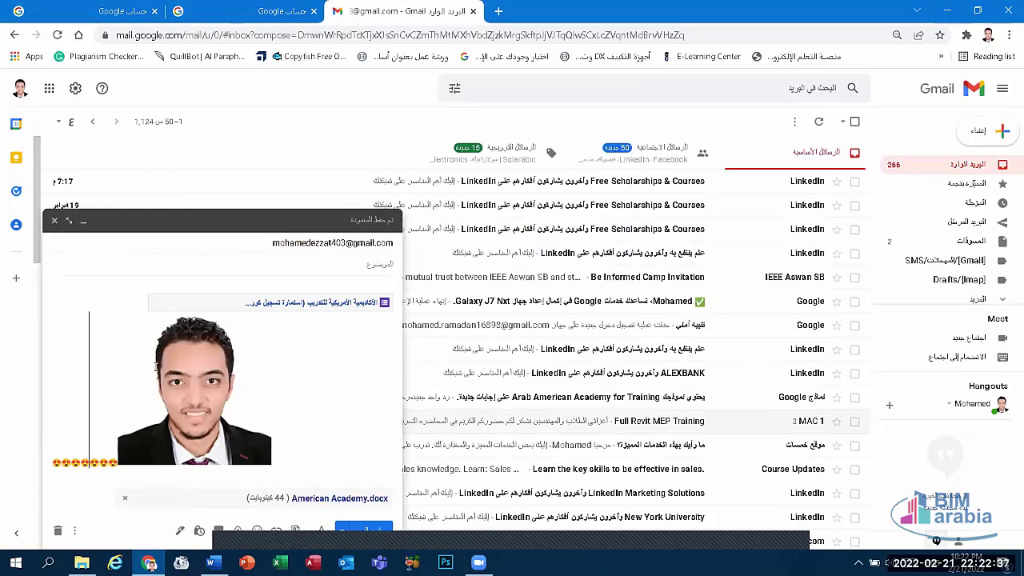
Delete the inline portrait photo and select the typed name for formatting.
left_click(212, 410)
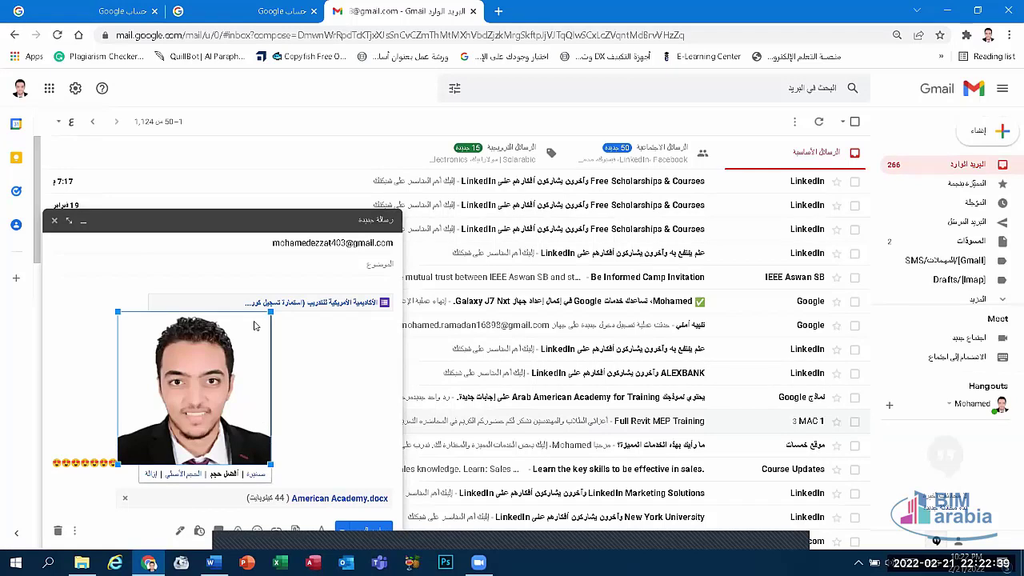
key("Delete")
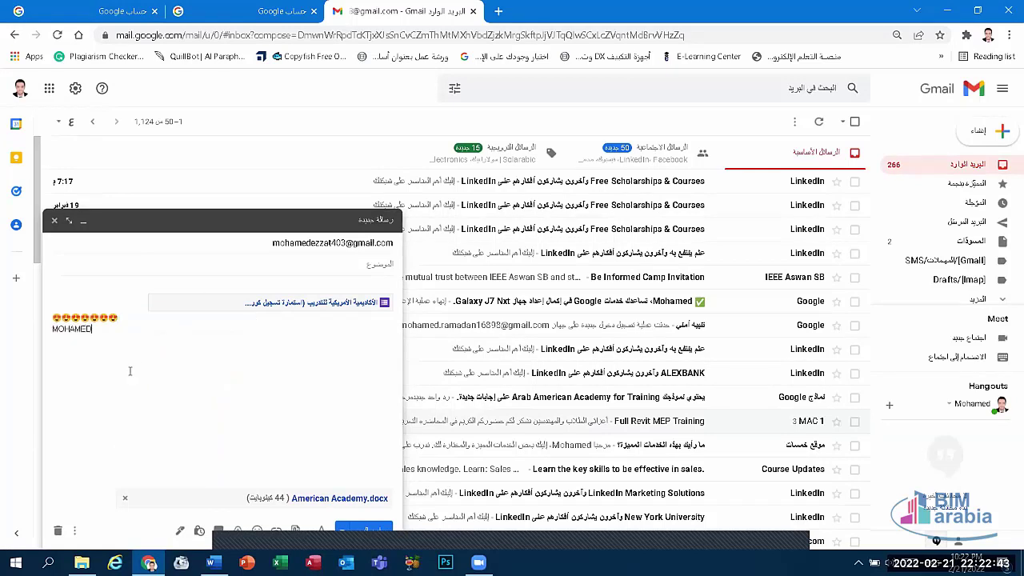
left_click_drag(93, 329, 34, 336)
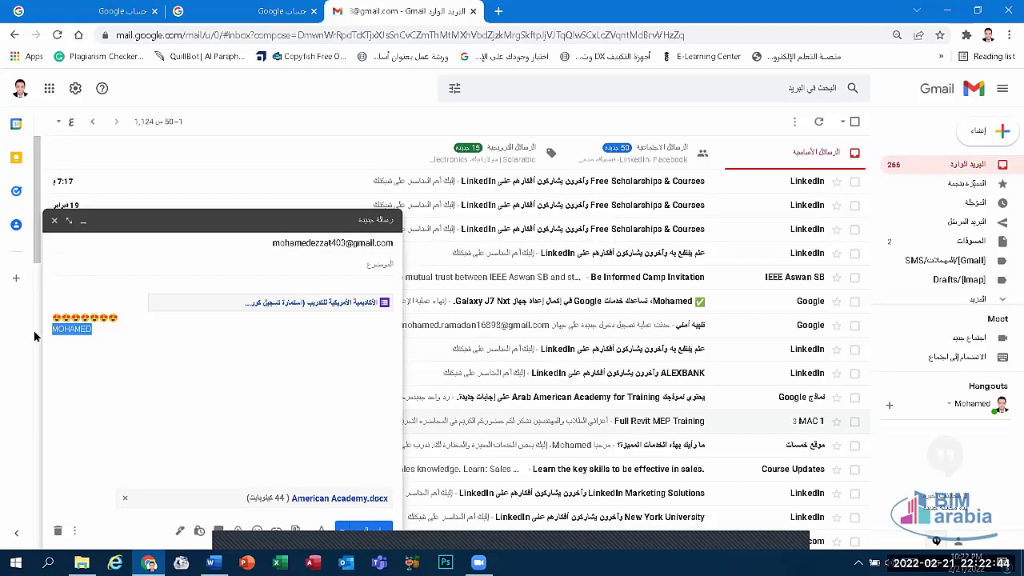
left_click(321, 531)
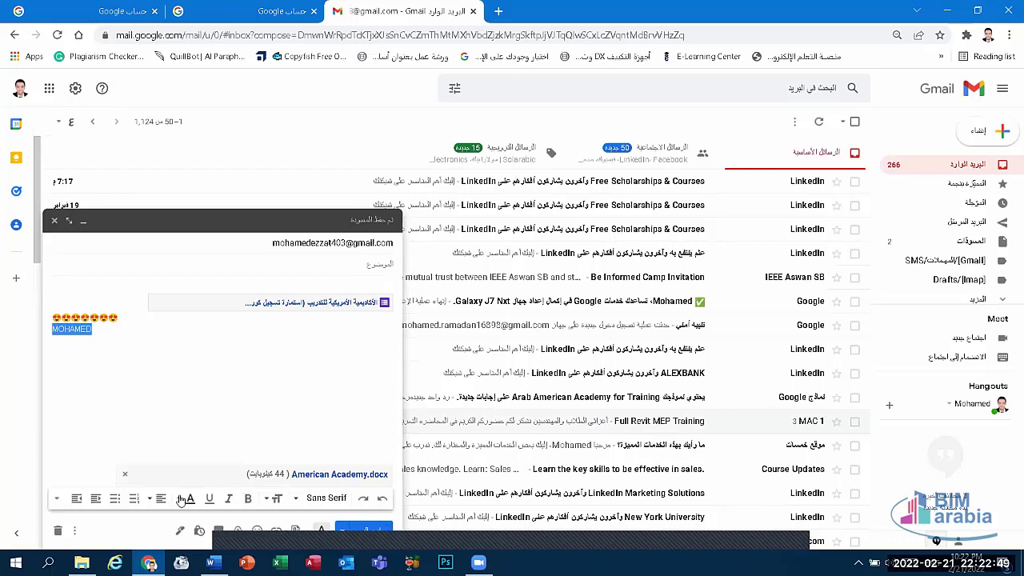
Make the name bold, italic and underlined, and give it a new text colour.
left_click(246, 499)
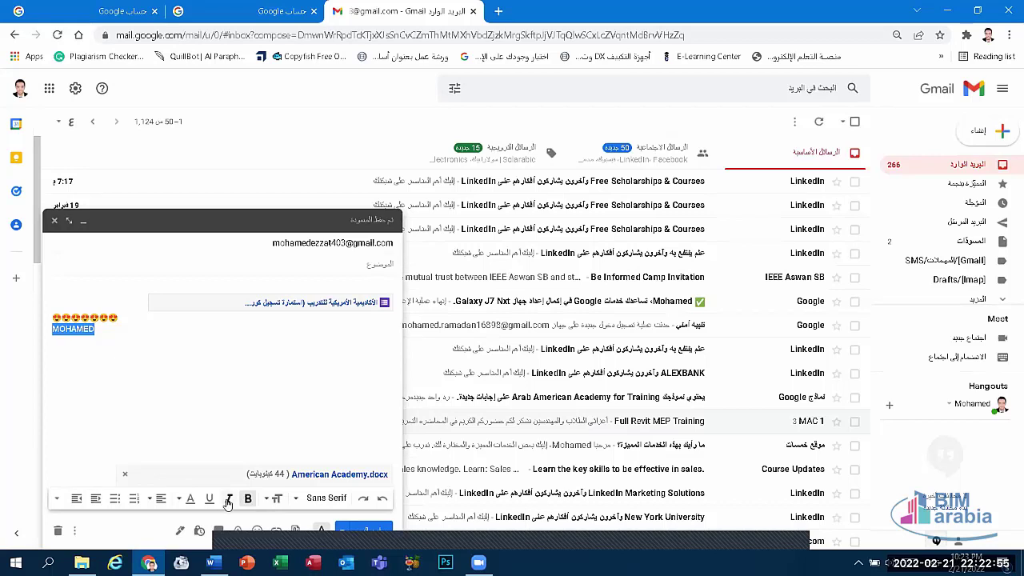
left_click(229, 499)
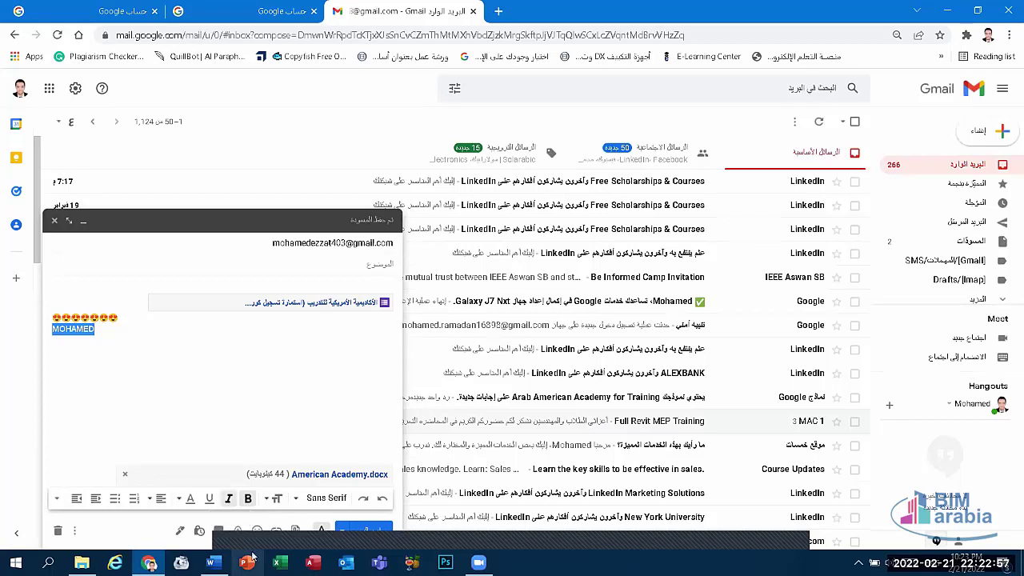
left_click(209, 499)
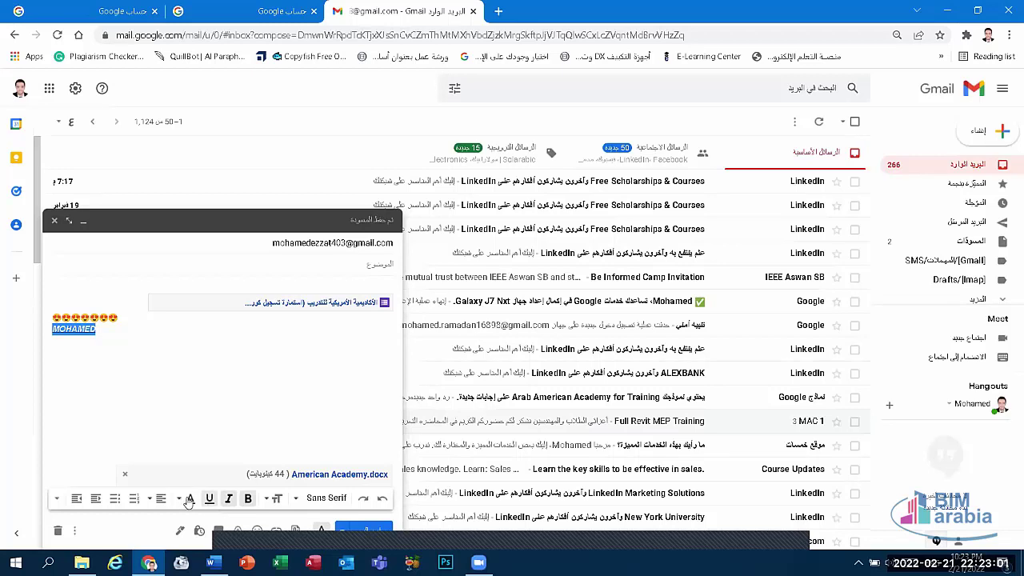
left_click(186, 501)
left_click(182, 504)
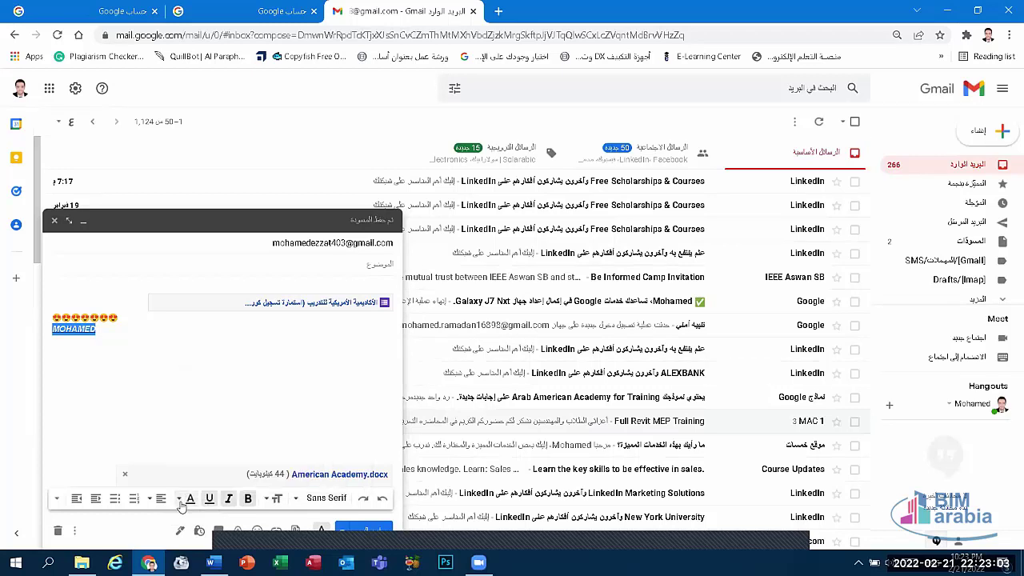
left_click(183, 500)
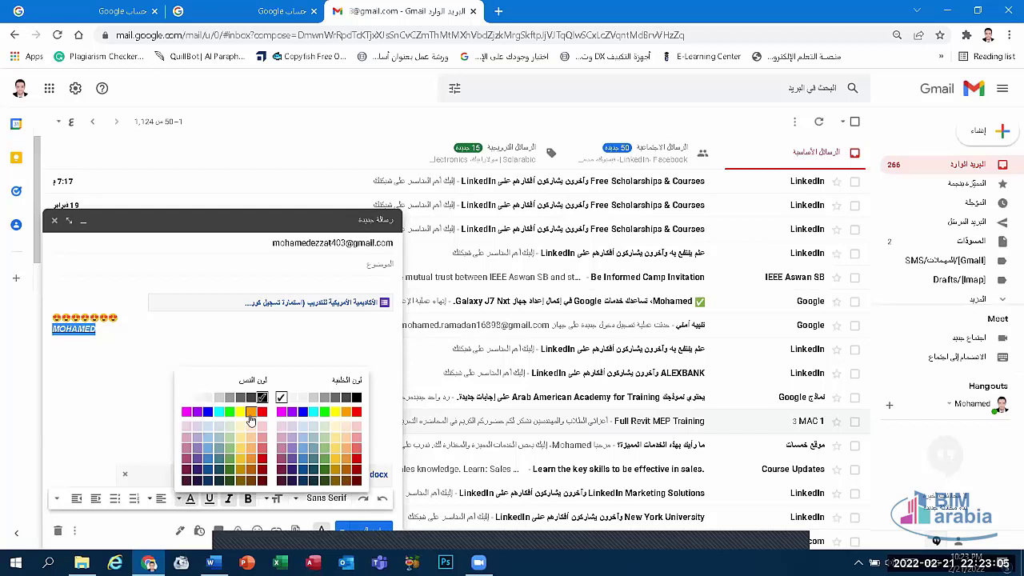
left_click(260, 412)
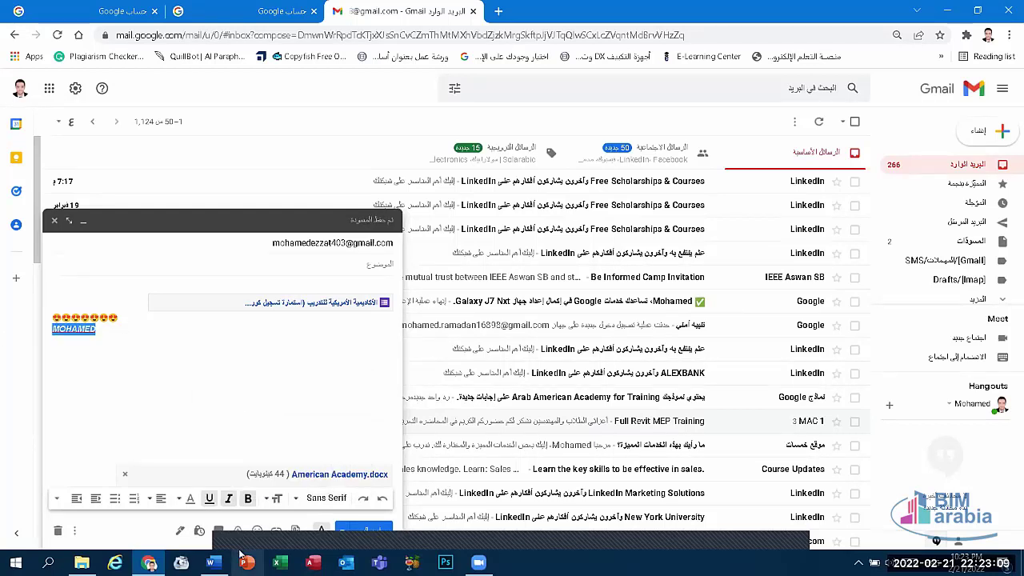
Set the name's size to Huge and its font to Comic Sans MS.
left_click(272, 498)
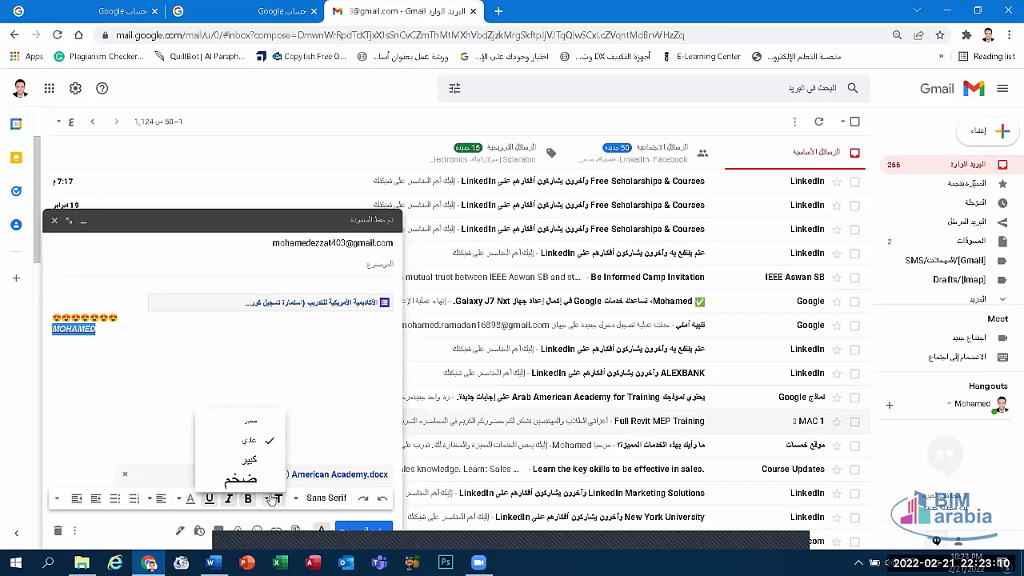
left_click(255, 421)
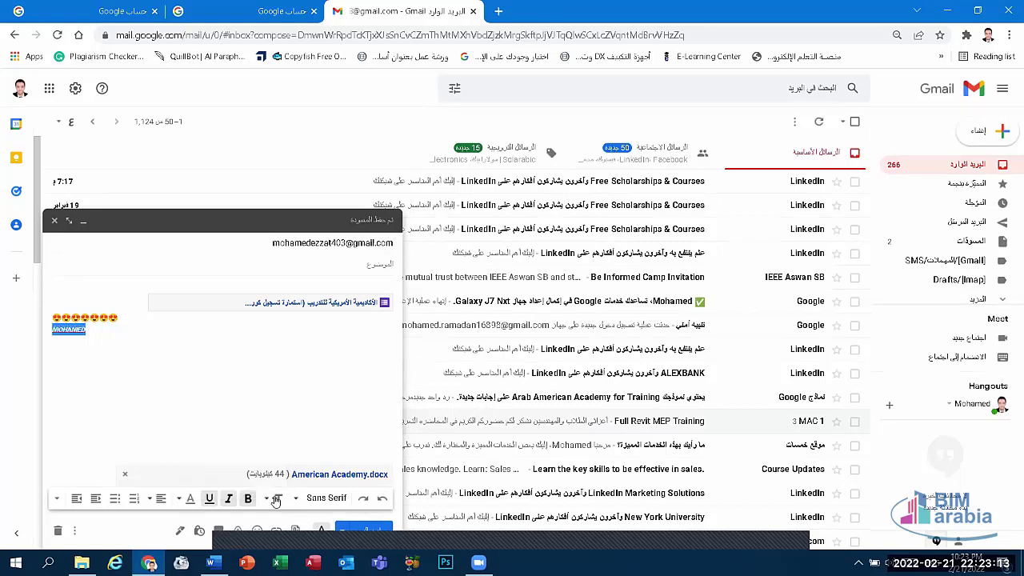
left_click(276, 498)
left_click(251, 461)
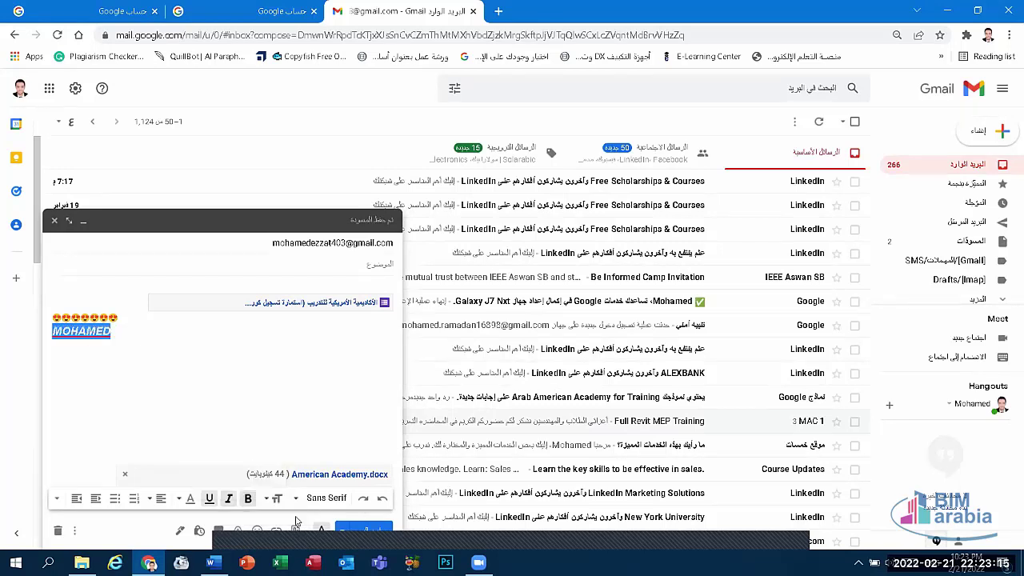
left_click(276, 498)
left_click(256, 483)
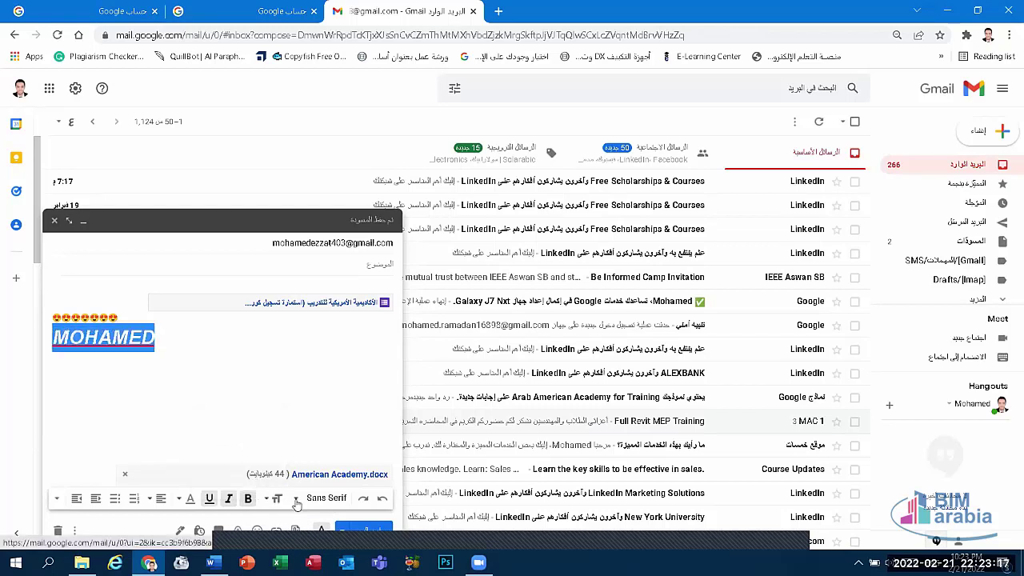
left_click(324, 497)
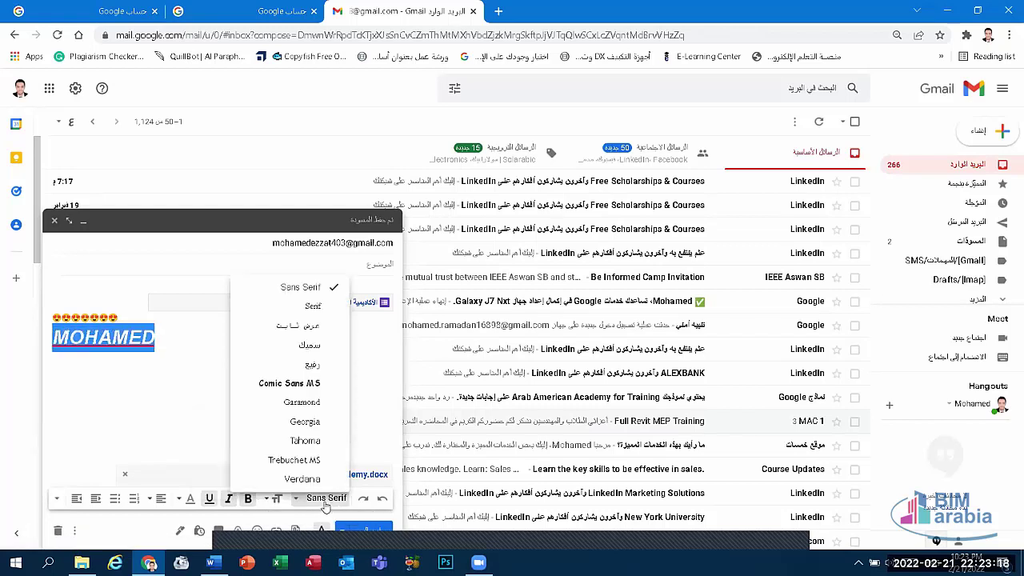
left_click(306, 345)
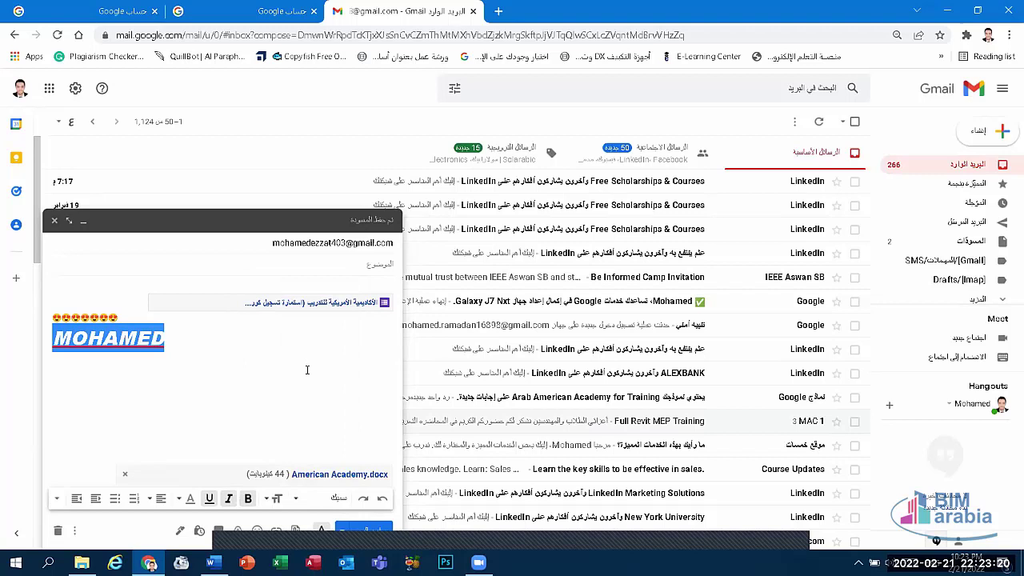
left_click(314, 499)
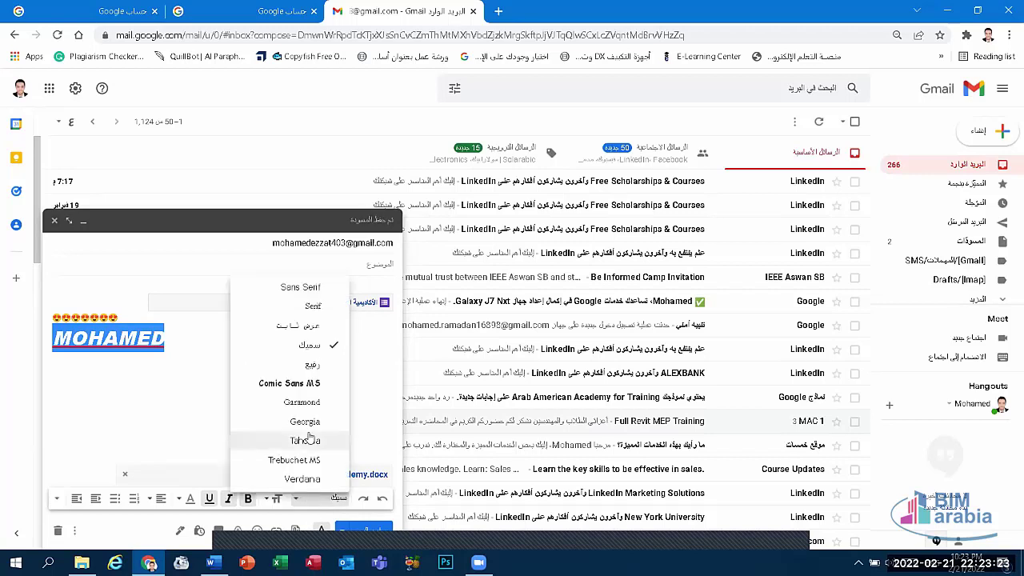
left_click(300, 385)
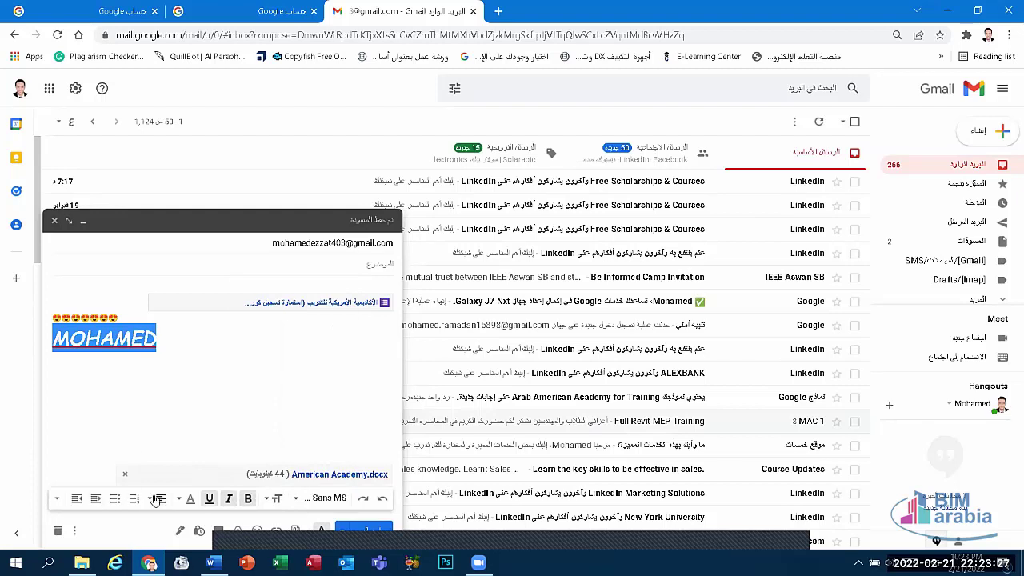
Try centre, right and left alignment on the name, then make it a bulleted item.
left_click(158, 498)
left_click(157, 467)
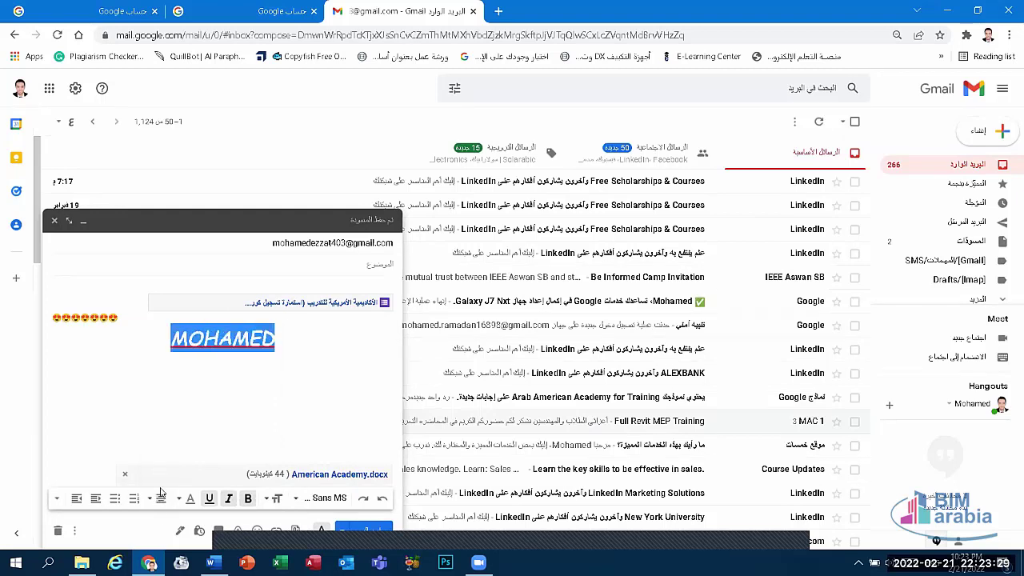
left_click(158, 504)
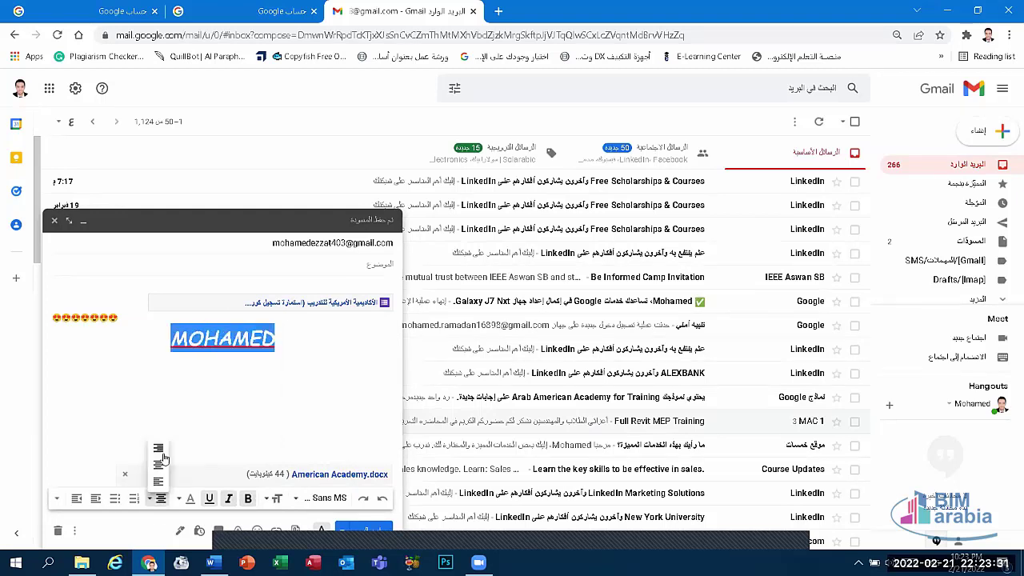
left_click(166, 454)
left_click(160, 498)
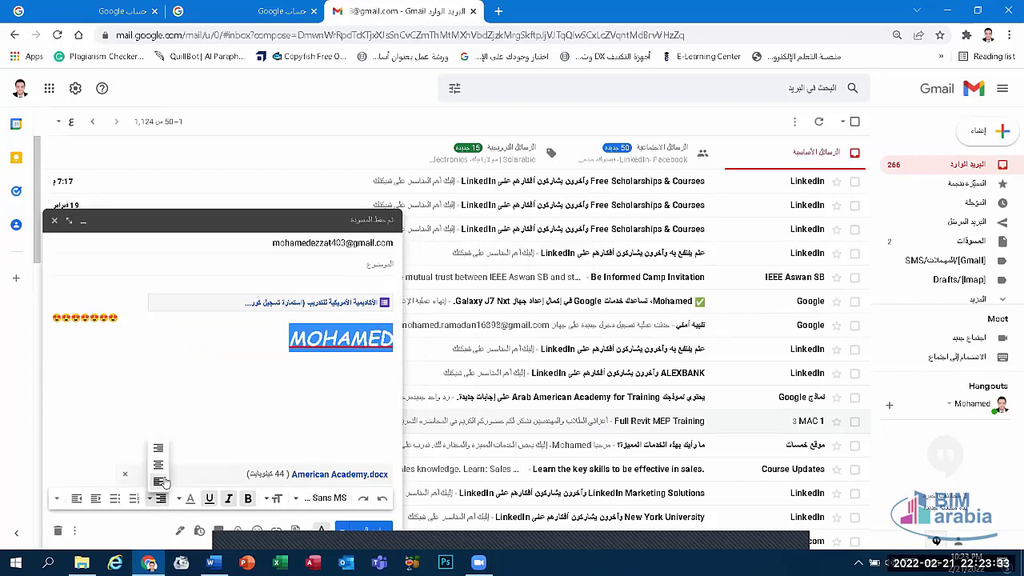
left_click(159, 481)
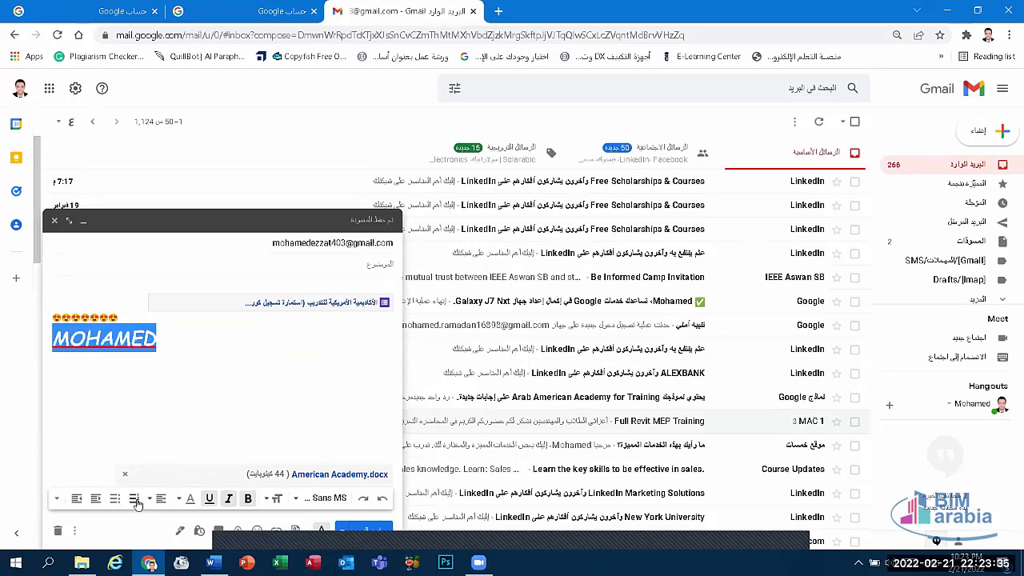
left_click(134, 499)
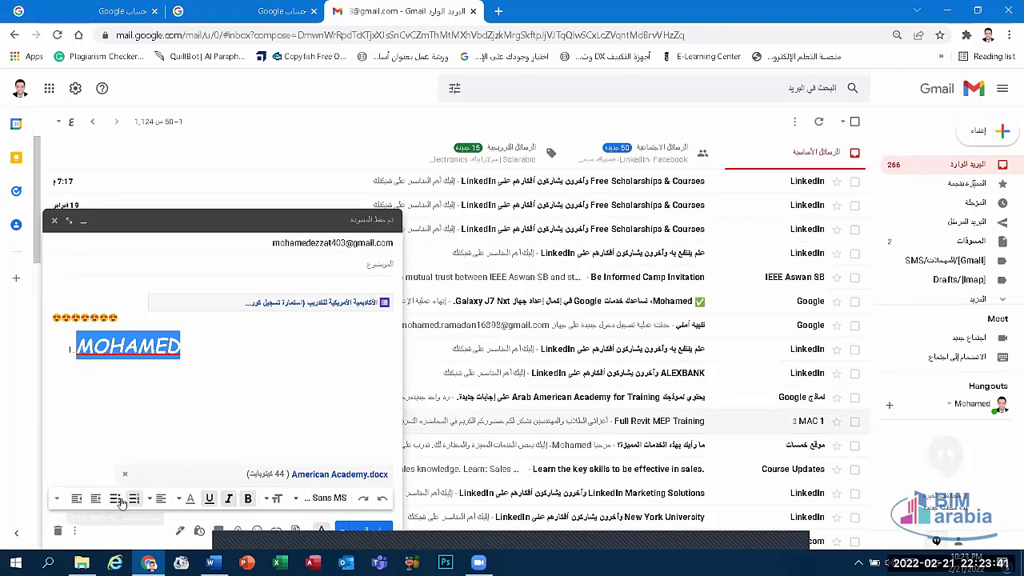
left_click(116, 499)
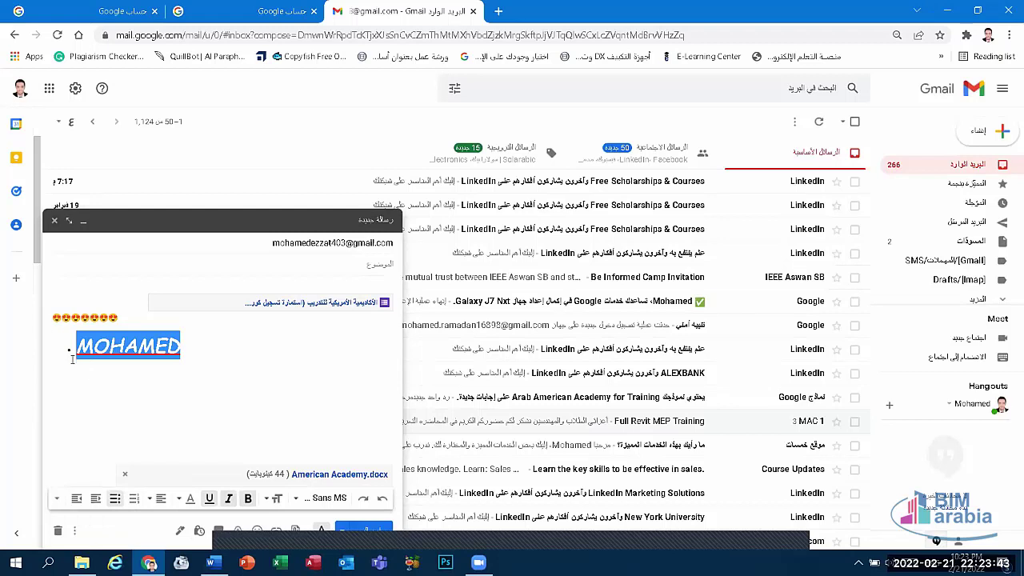
Indent the bulleted name line nine levels deeper to the far right.
left_click(79, 500)
left_click(79, 500)
left_click(80, 499)
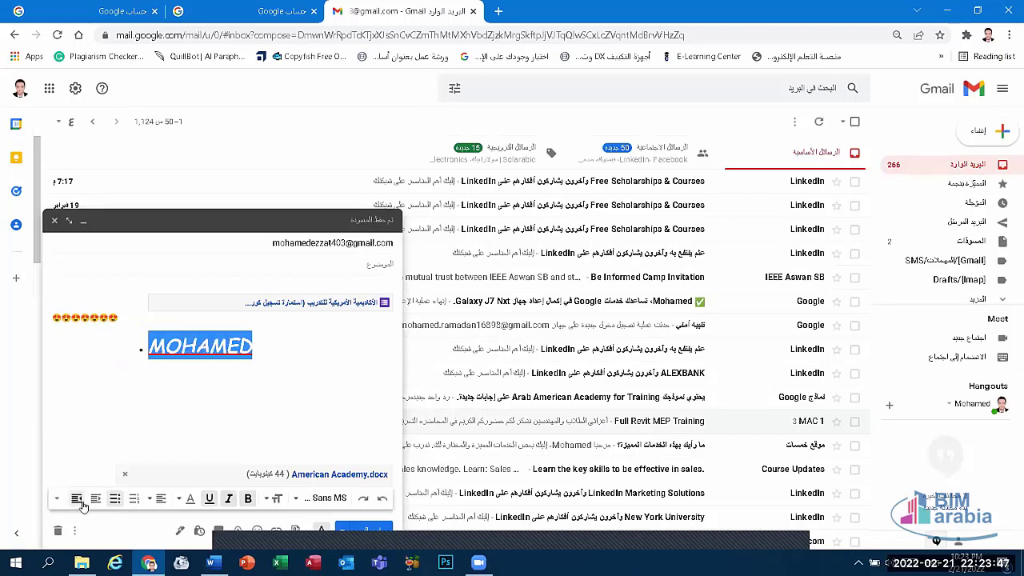
left_click(79, 499)
left_click(79, 499)
left_click(79, 500)
left_click(79, 500)
left_click(79, 500)
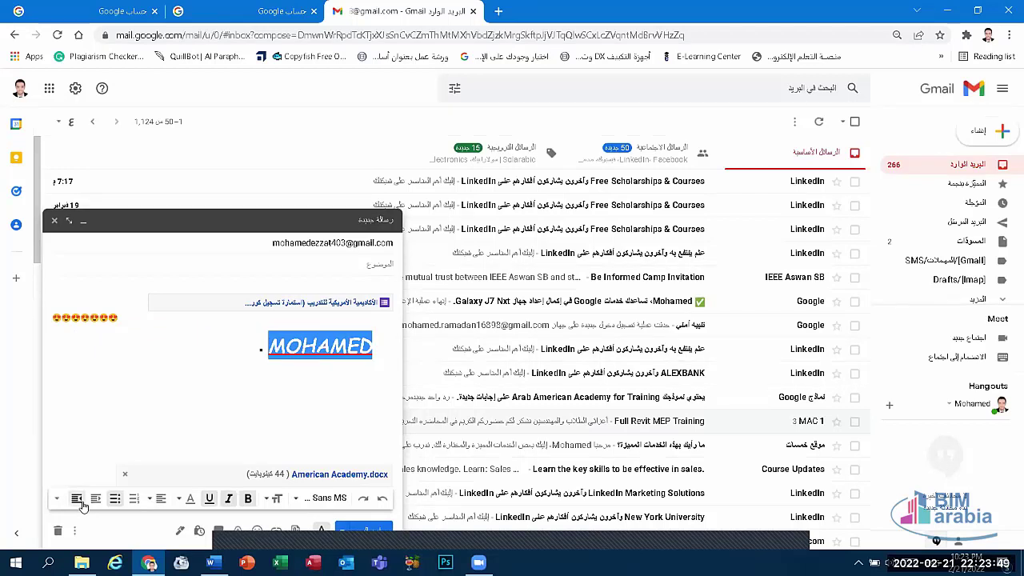
left_click(79, 500)
left_click(79, 500)
left_click(79, 499)
left_click(79, 500)
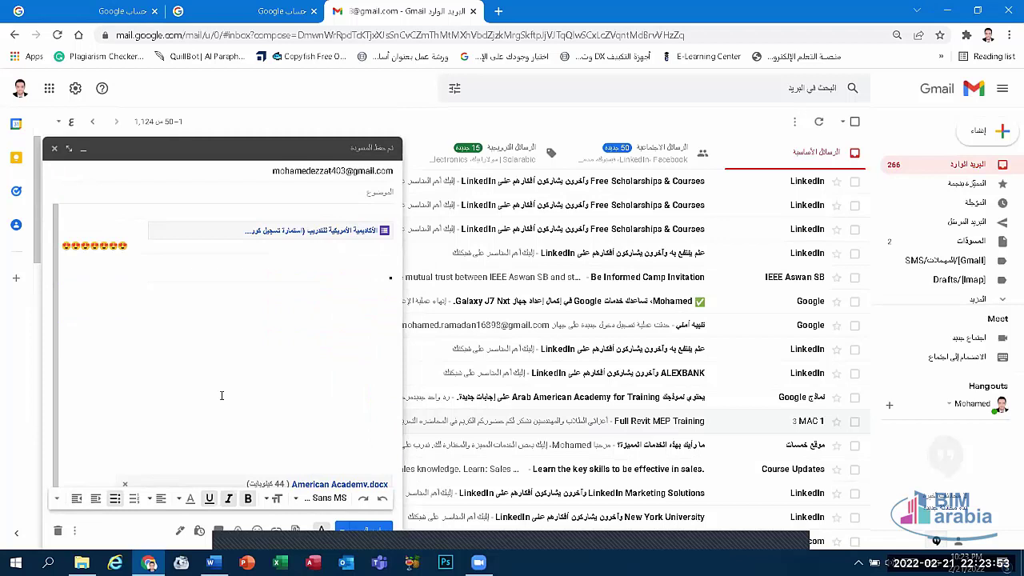
Delete the bulleted name line and close the compose window, returning to the inbox.
key("BackSpace")
key("BackSpace")
key("BackSpace")
key("BackSpace")
key("BackSpace")
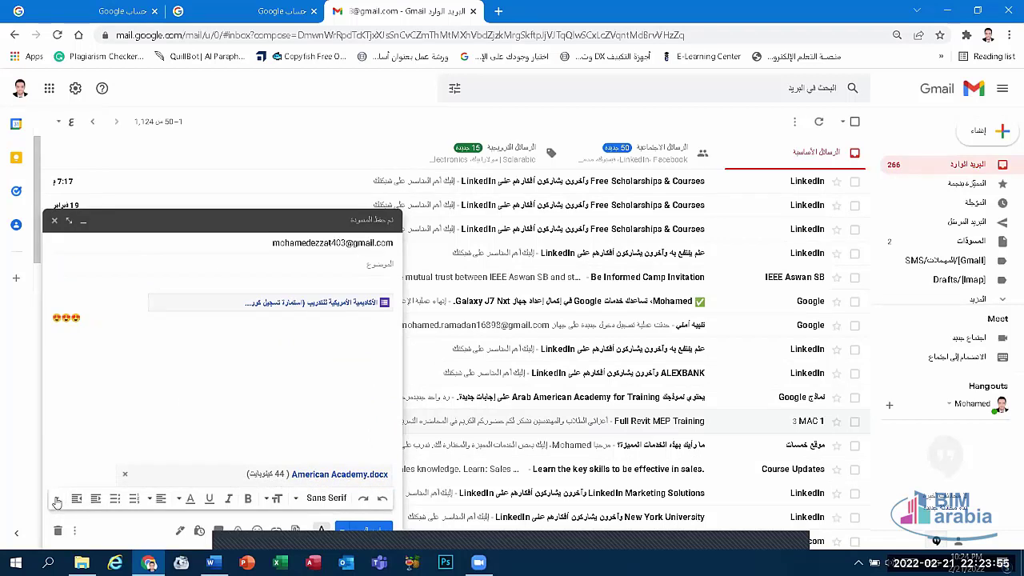
left_click(57, 501)
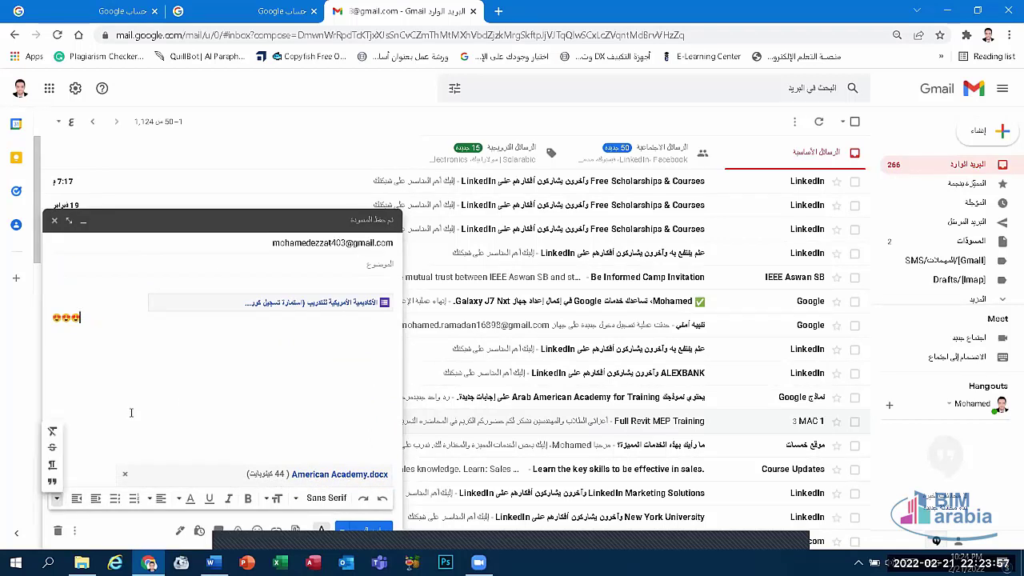
key("Left")
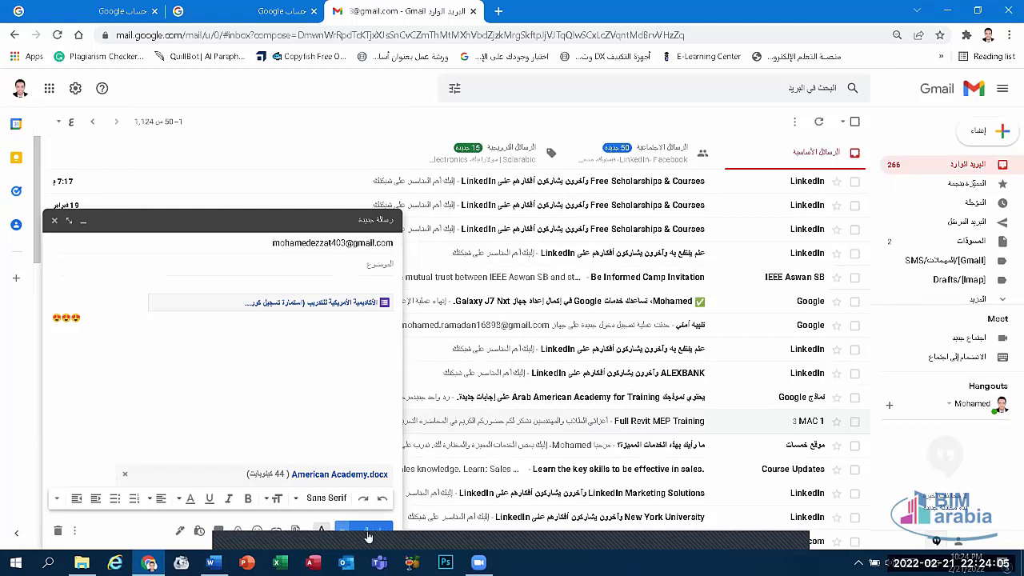
left_click(53, 220)
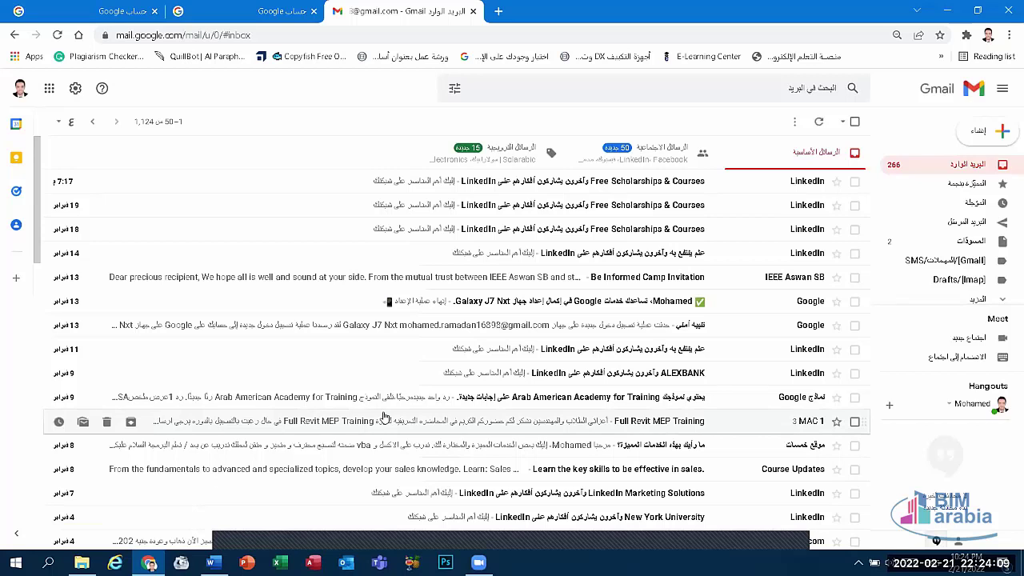
mouse_move(698, 205)
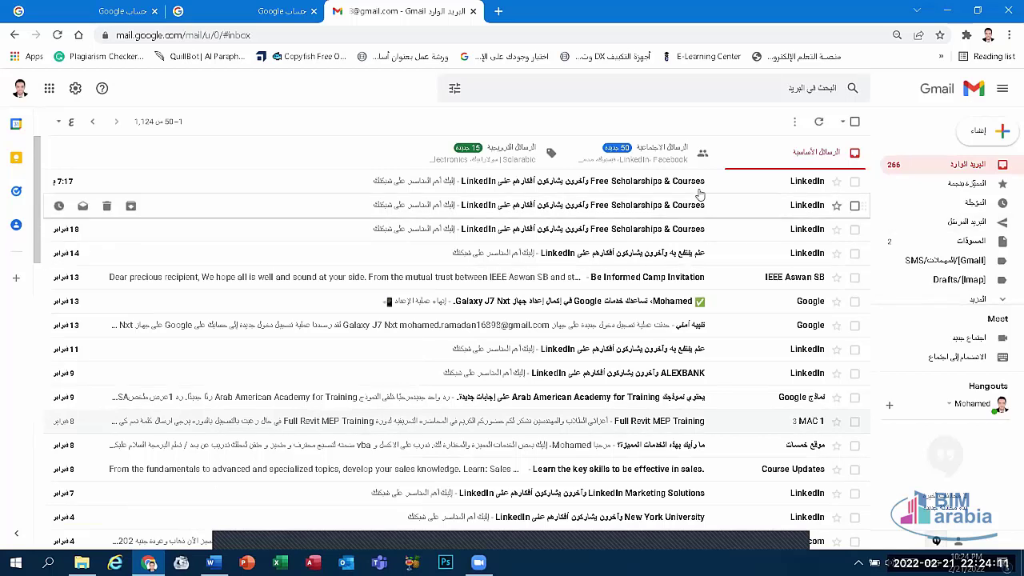
Open the LinkedIn Free Scholarships & Courses email, cancel its printout, and return to the inbox.
left_click(654, 186)
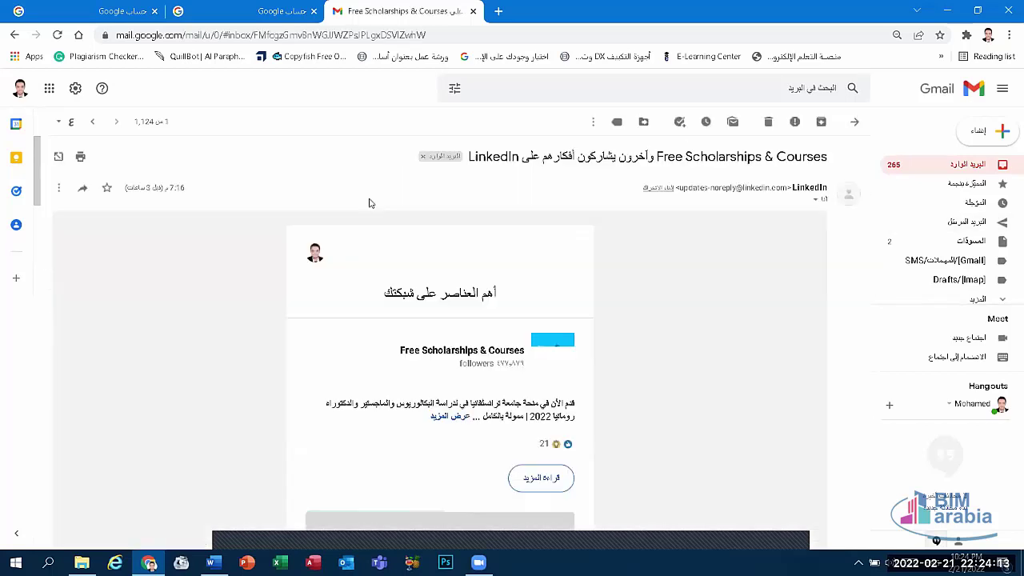
left_click(80, 157)
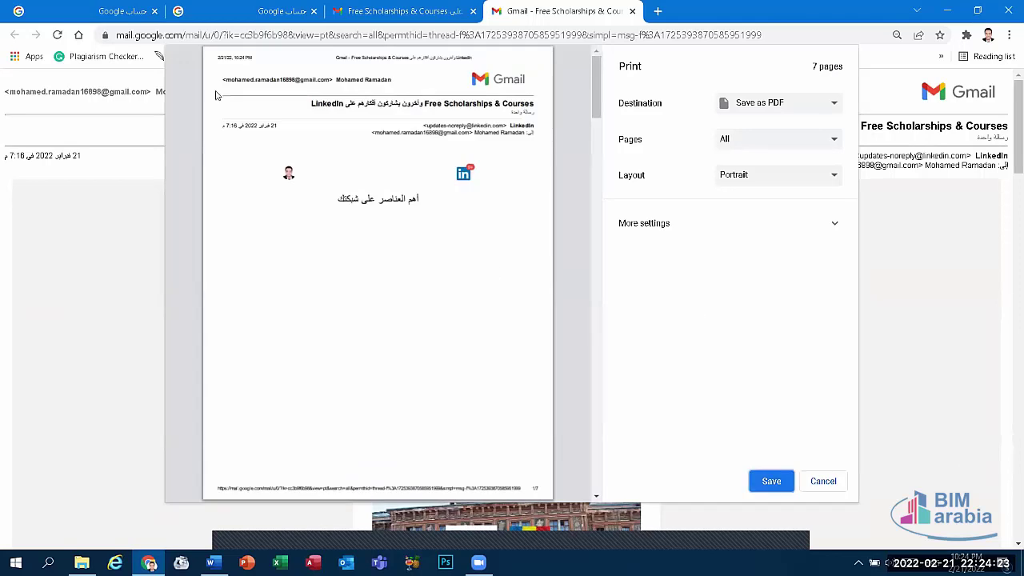
key("Escape")
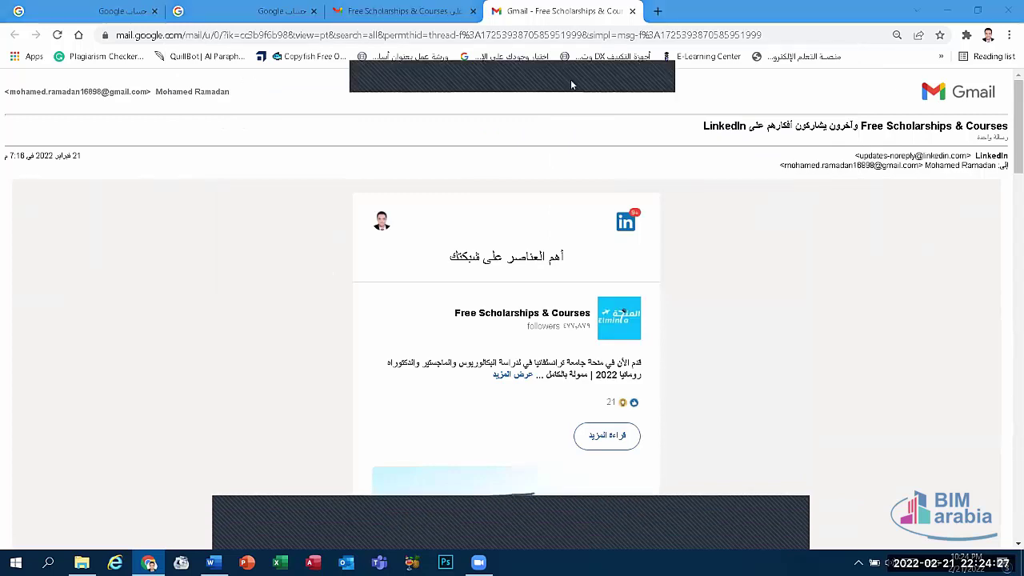
left_click(631, 11)
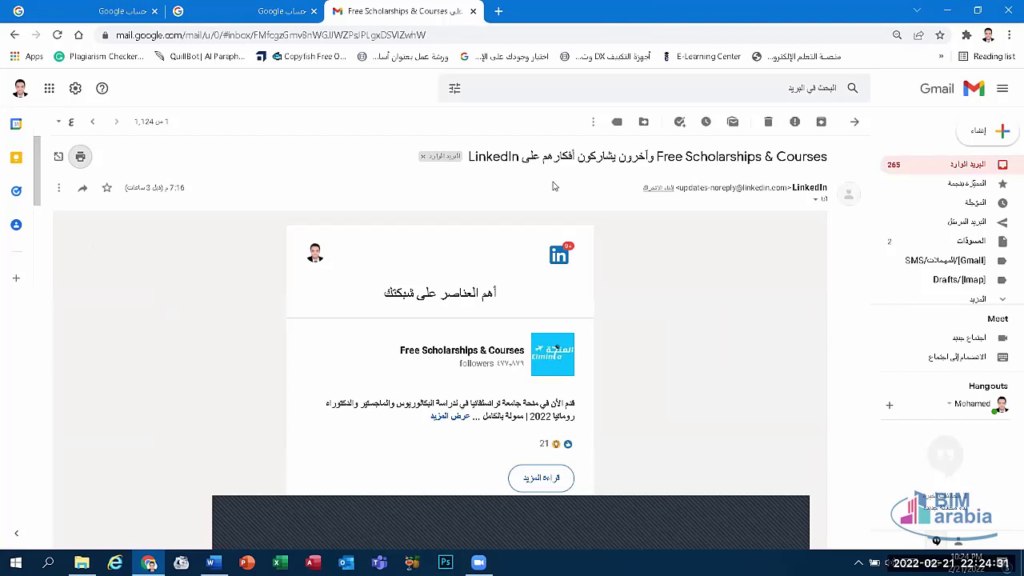
left_click(944, 160)
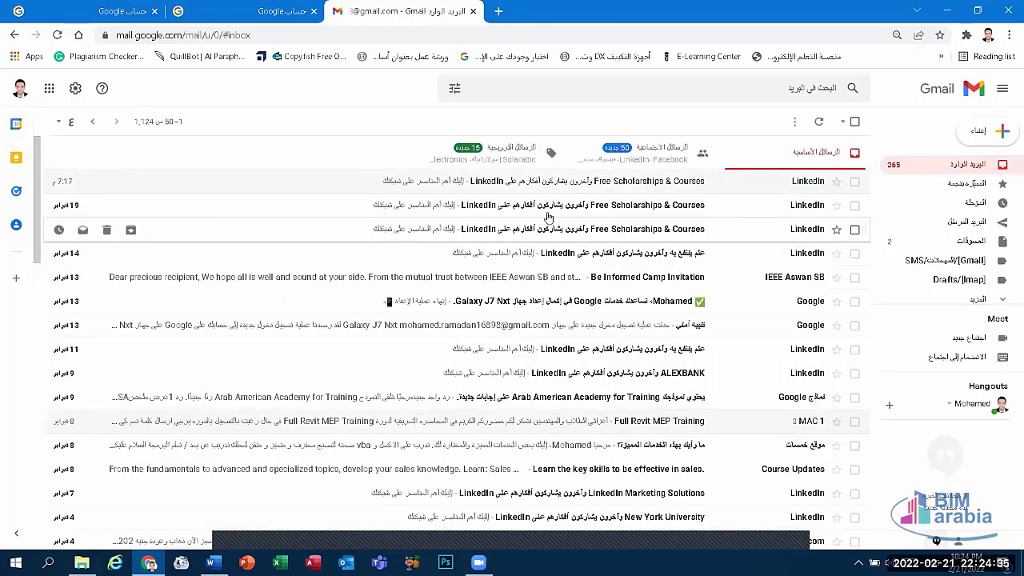
Delete a LinkedIn email, undo the deletion, and star the Google Galaxy J7 Nxt sign-in alert.
left_click(107, 231)
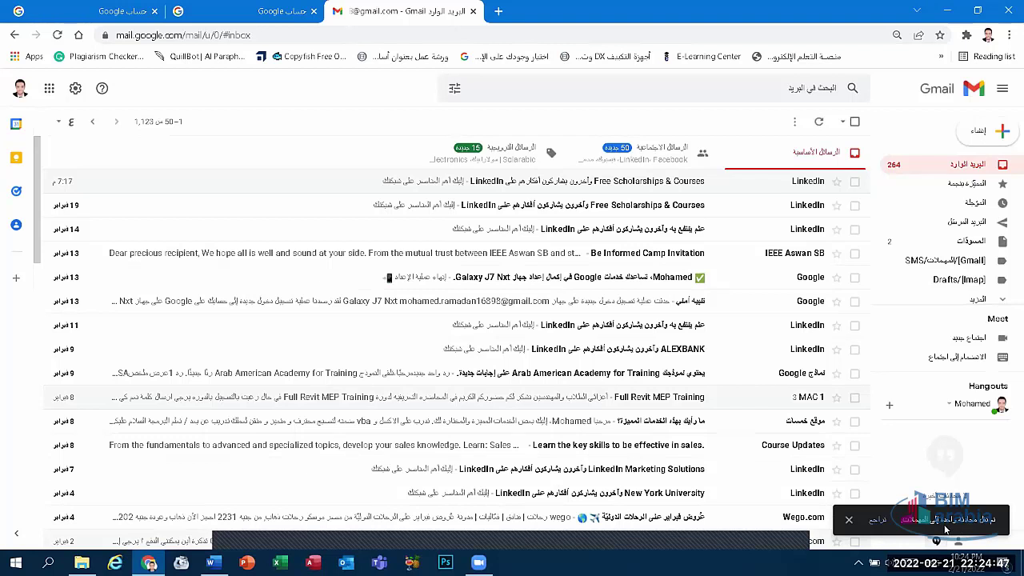
left_click(873, 521)
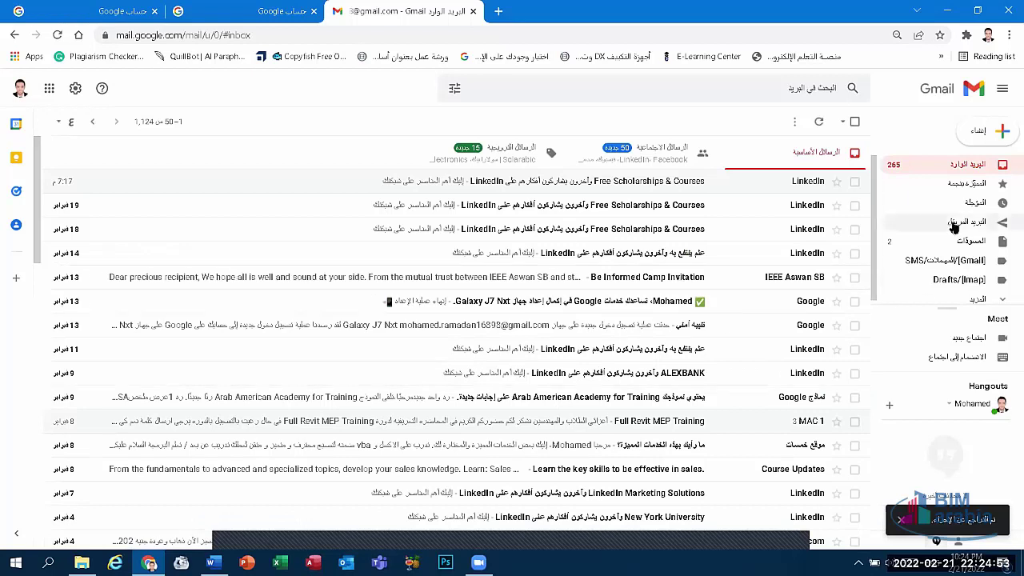
mouse_move(836, 324)
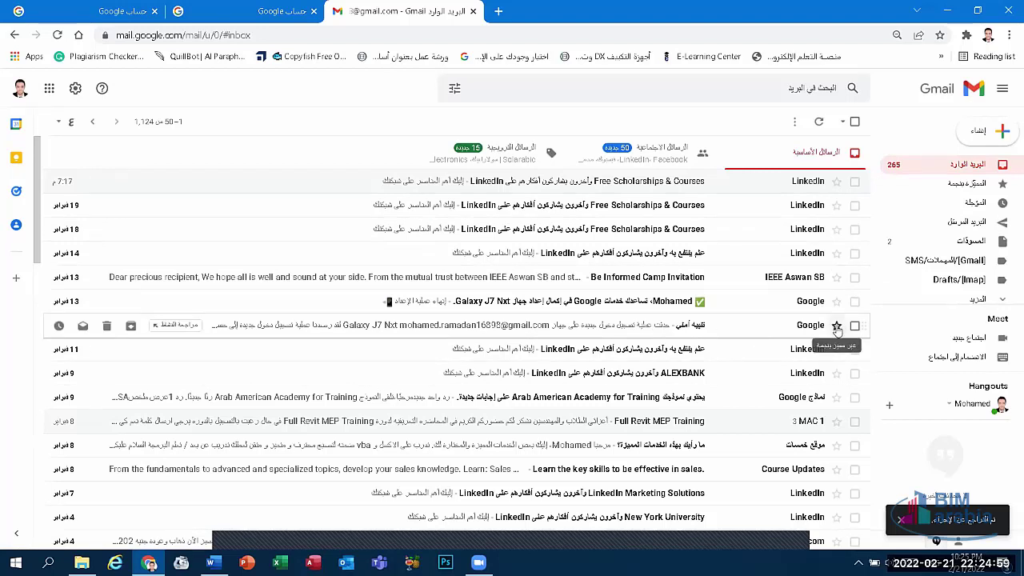
left_click(836, 327)
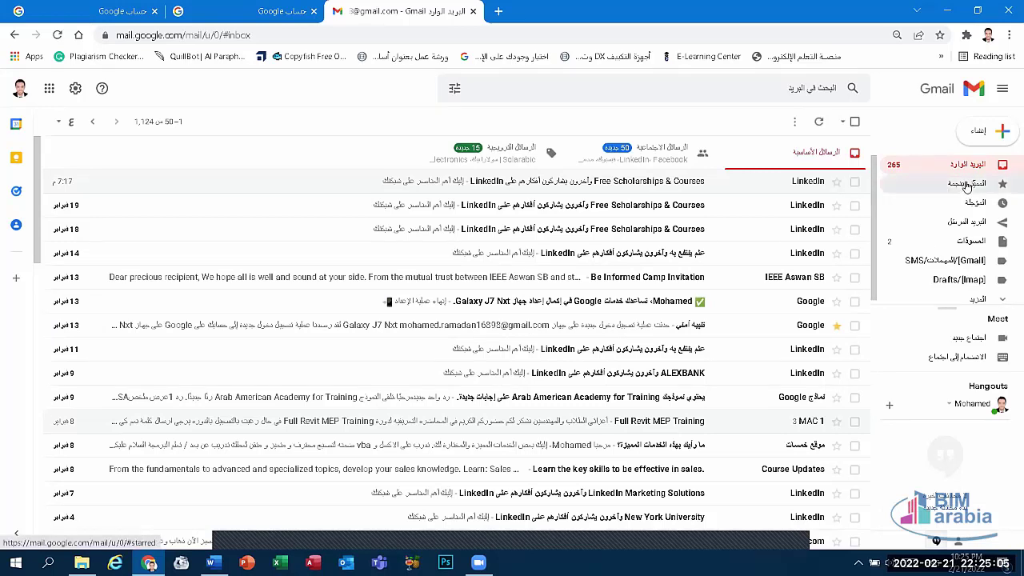
View the two starred messages, then open the Sent mail folder.
left_click(964, 189)
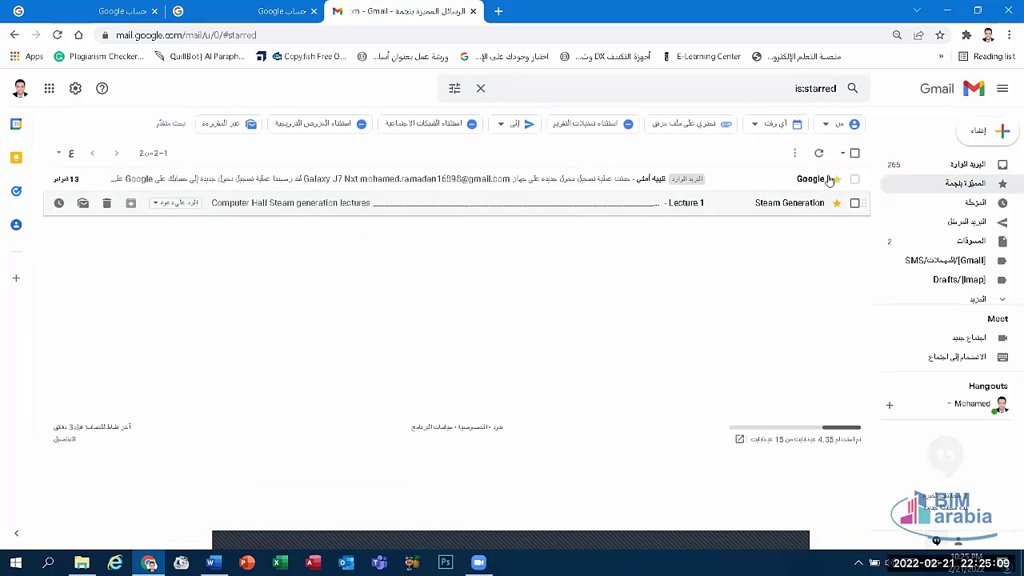
left_click(960, 165)
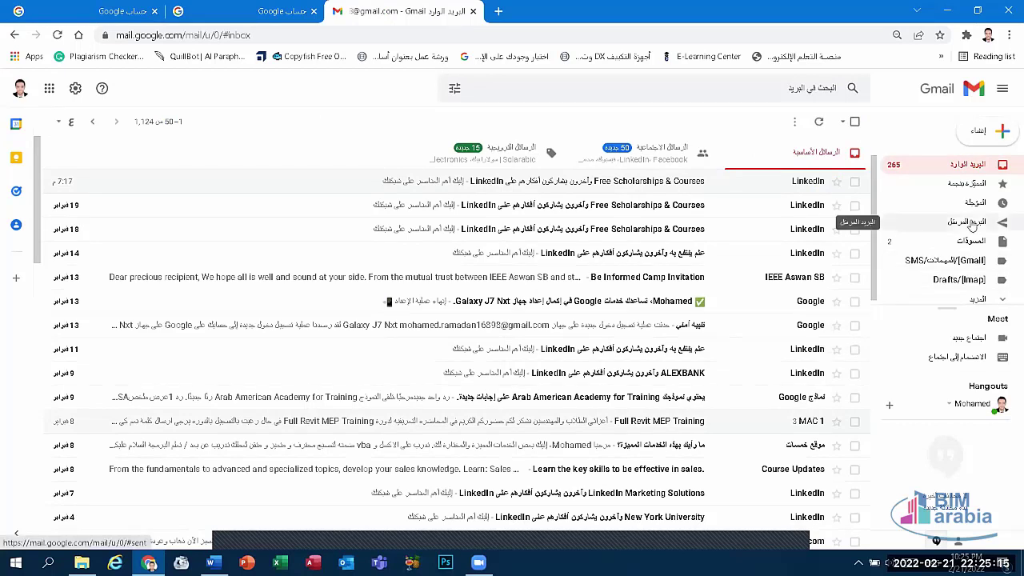
left_click(967, 221)
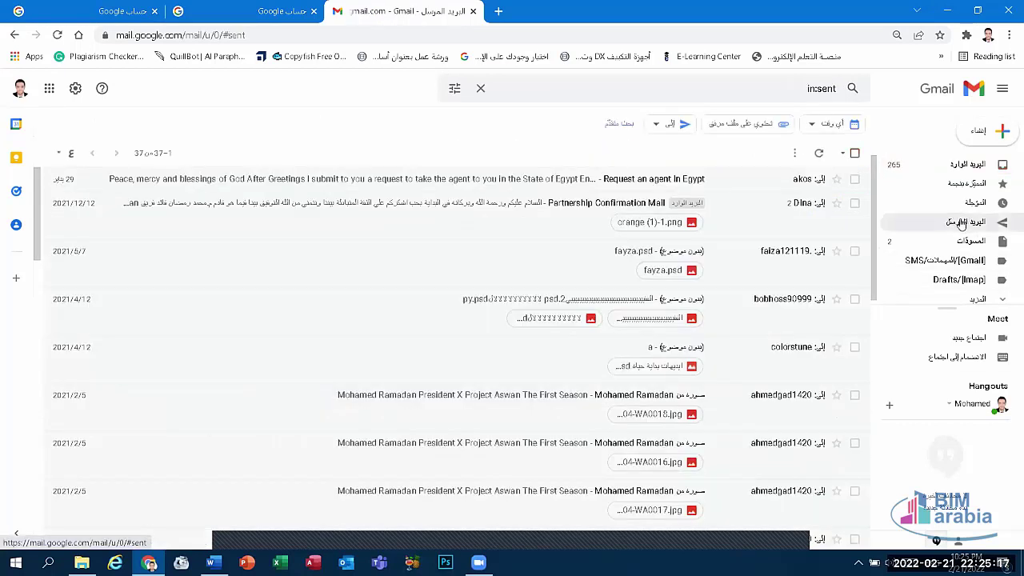
Scroll through the 37 sent messages and their attachments.
scroll(764, 251, "down", 2)
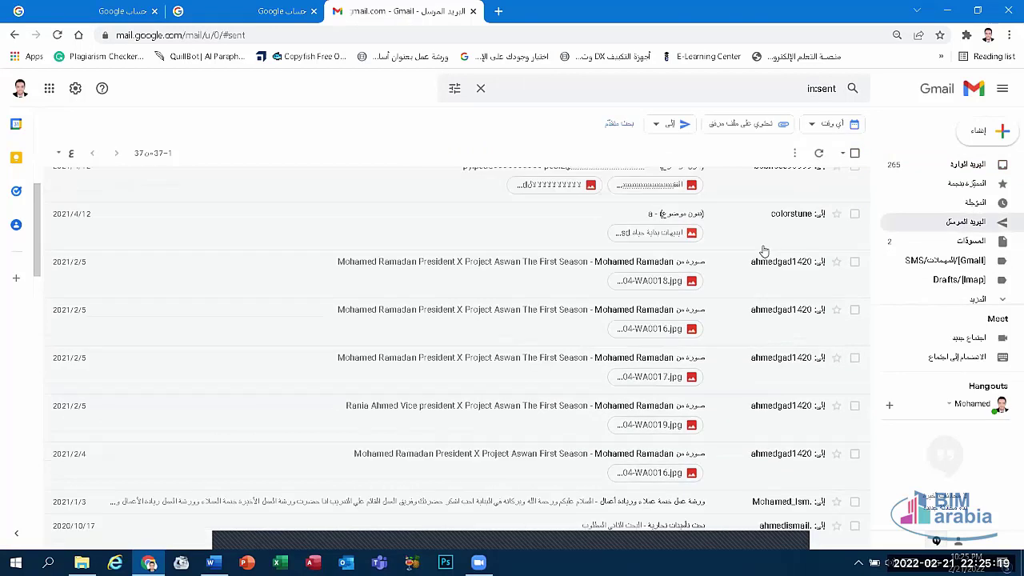
scroll(764, 251, "down", 3)
scroll(764, 251, "down", 5)
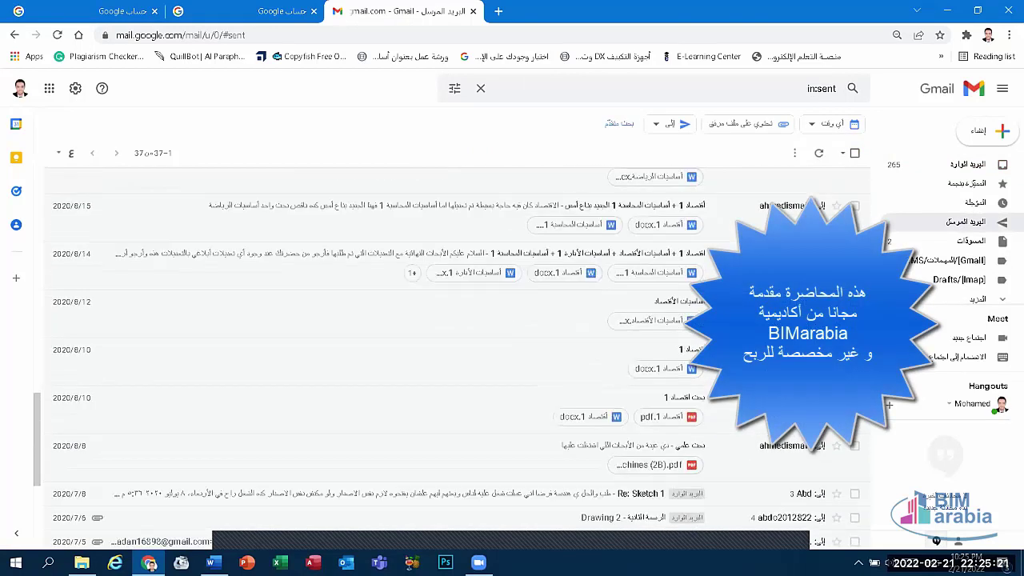
scroll(456, 344, "down", 4)
scroll(455, 344, "down", 1)
scroll(456, 344, "up", 4)
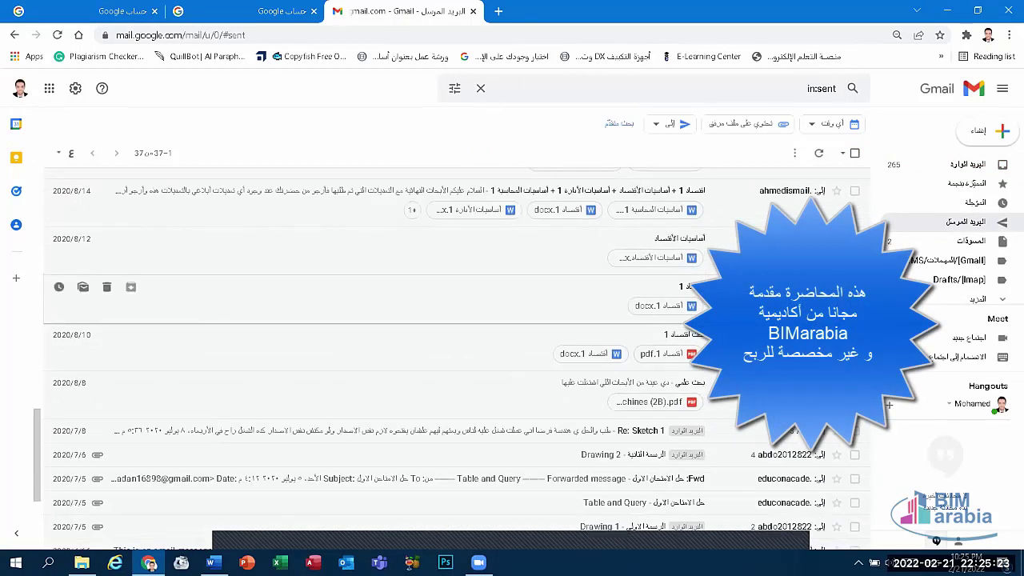
scroll(786, 282, "down", 3)
scroll(786, 282, "up", 3)
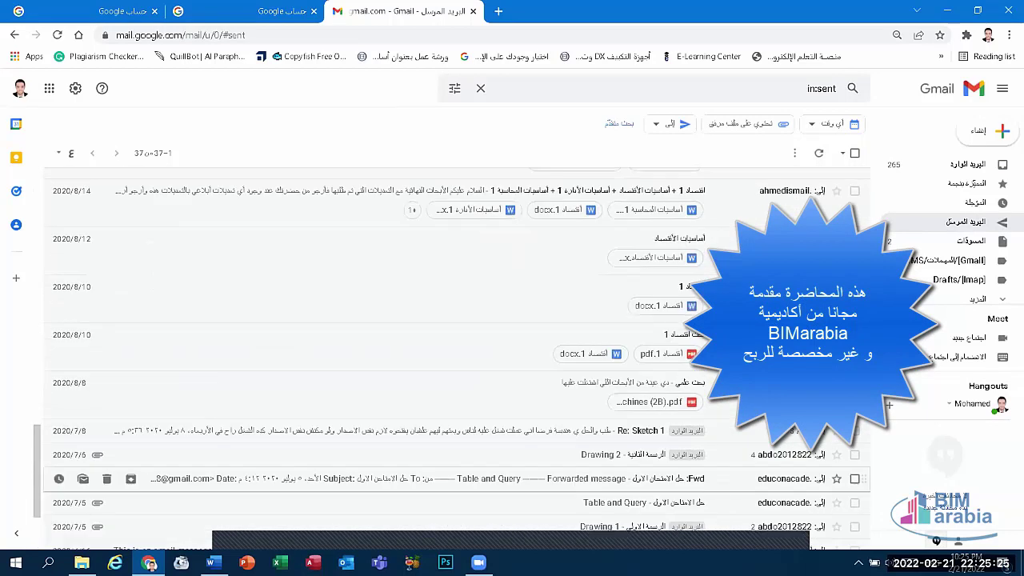
scroll(786, 282, "up", 5)
scroll(786, 282, "up", 5)
scroll(786, 282, "up", 3)
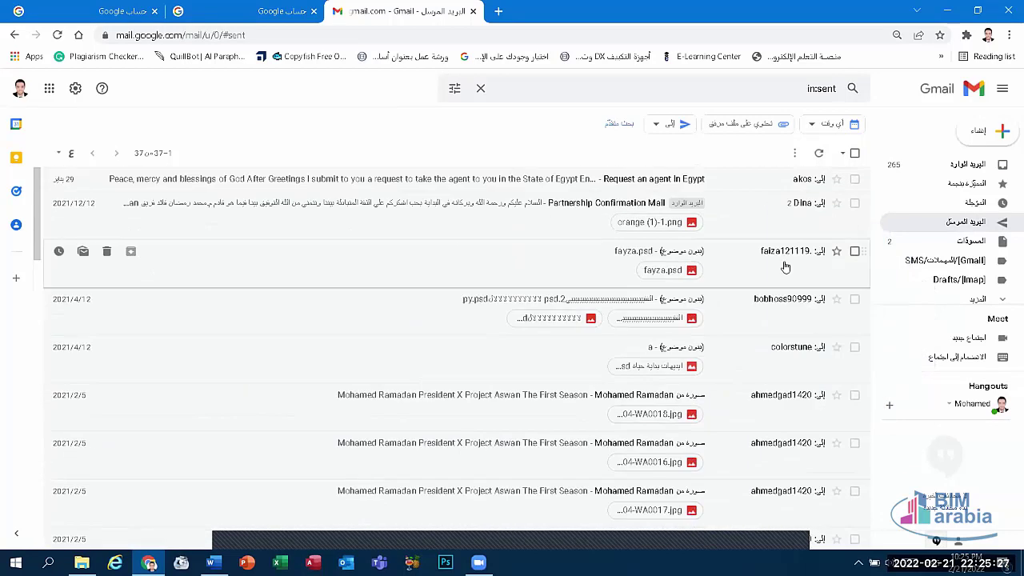
Discard both Gmail drafts so Drafts is empty, then view the Drafts/[Imap] label.
left_click(941, 246)
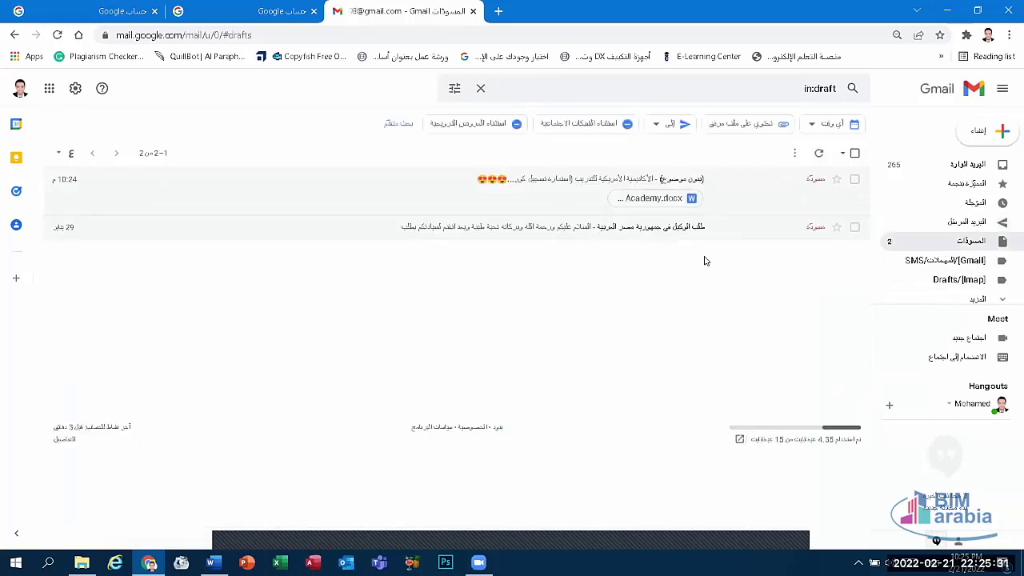
left_click(854, 179)
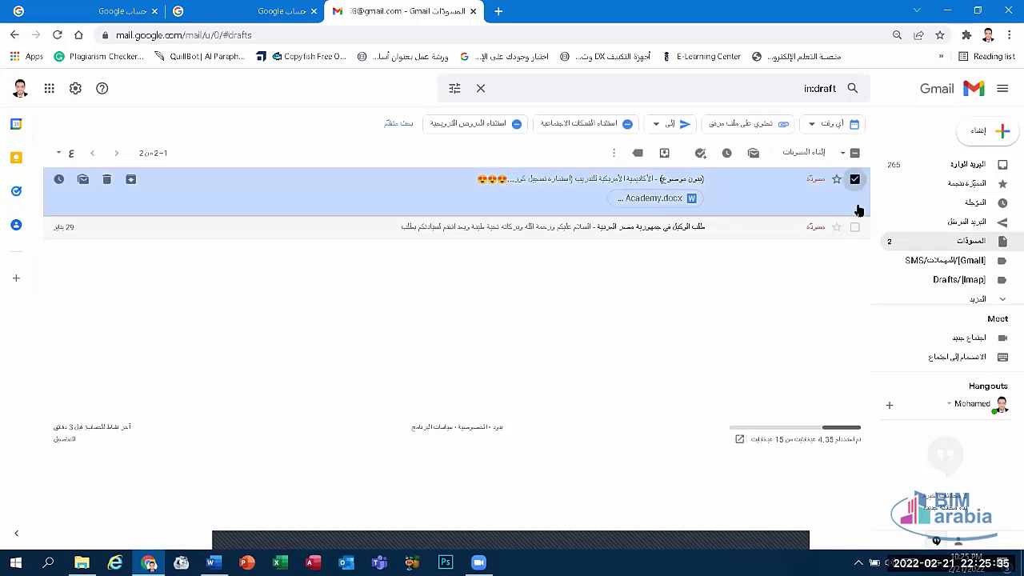
left_click(854, 227)
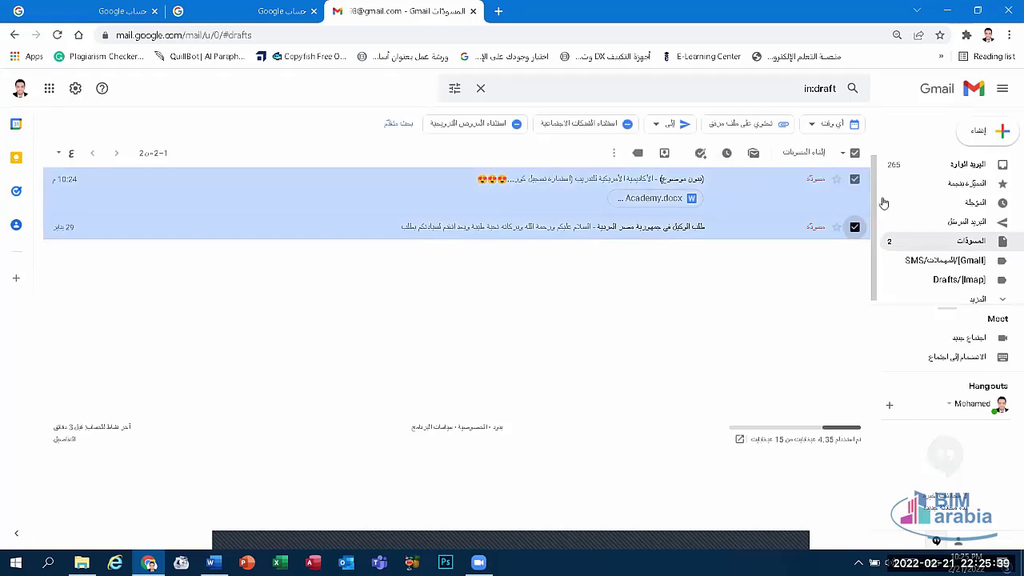
left_click(853, 227)
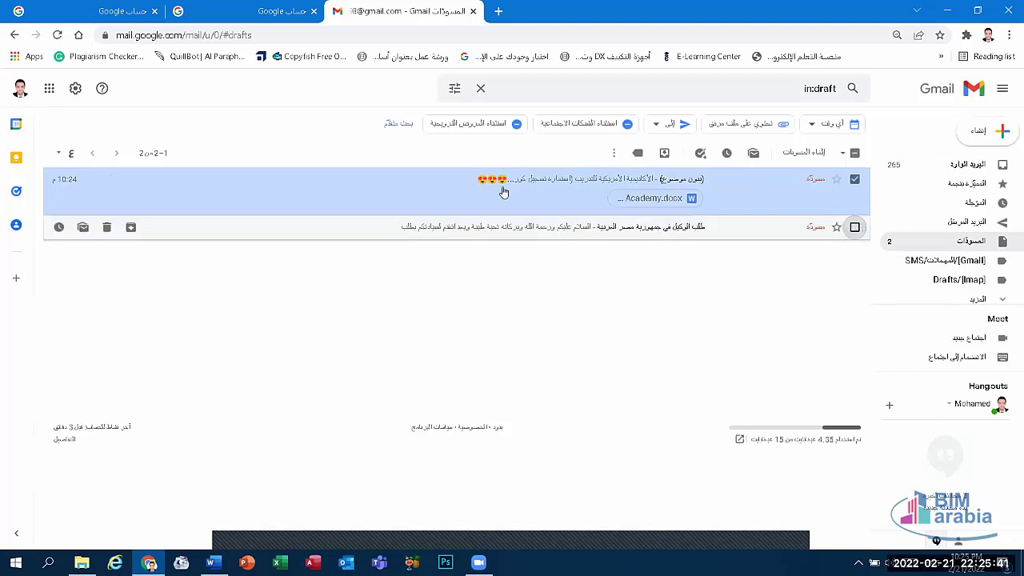
left_click(106, 179)
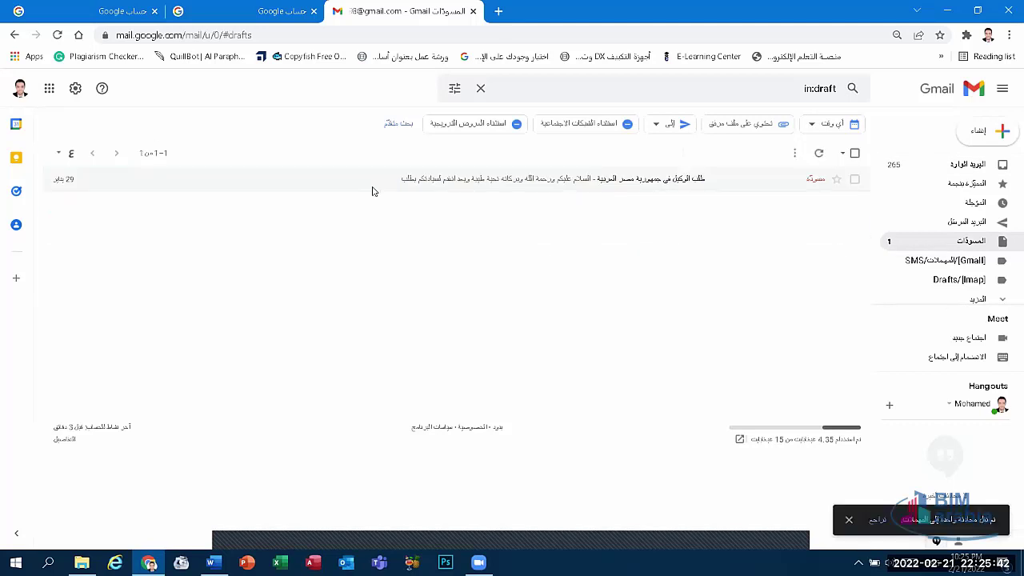
left_click(854, 179)
left_click(104, 179)
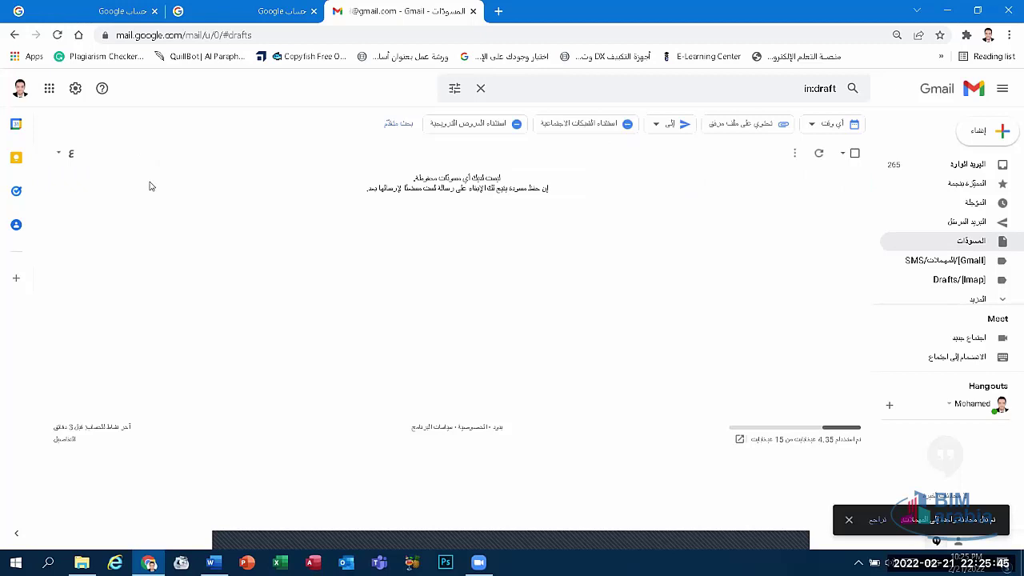
scroll(928, 276, "down", 1)
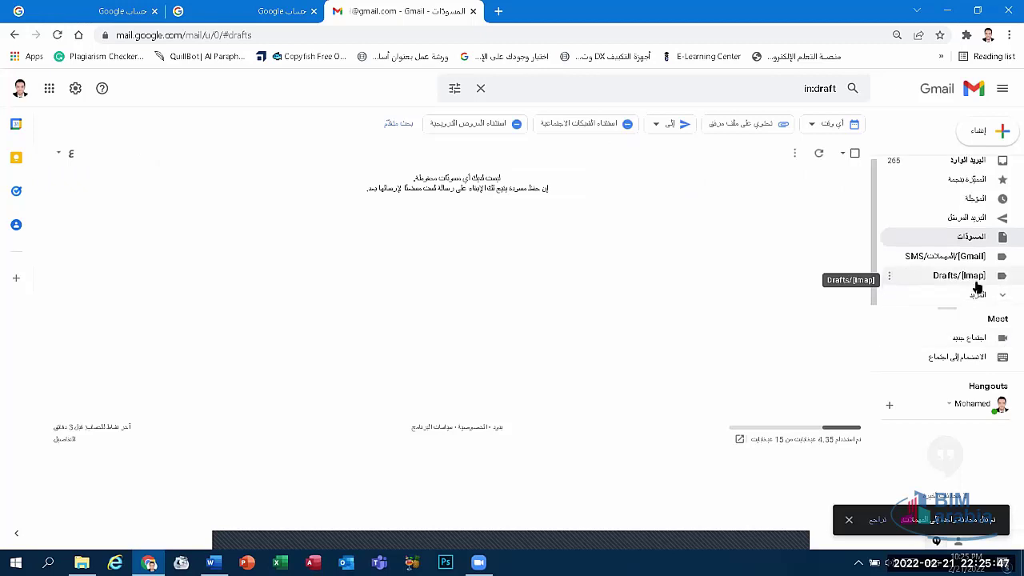
left_click(956, 276)
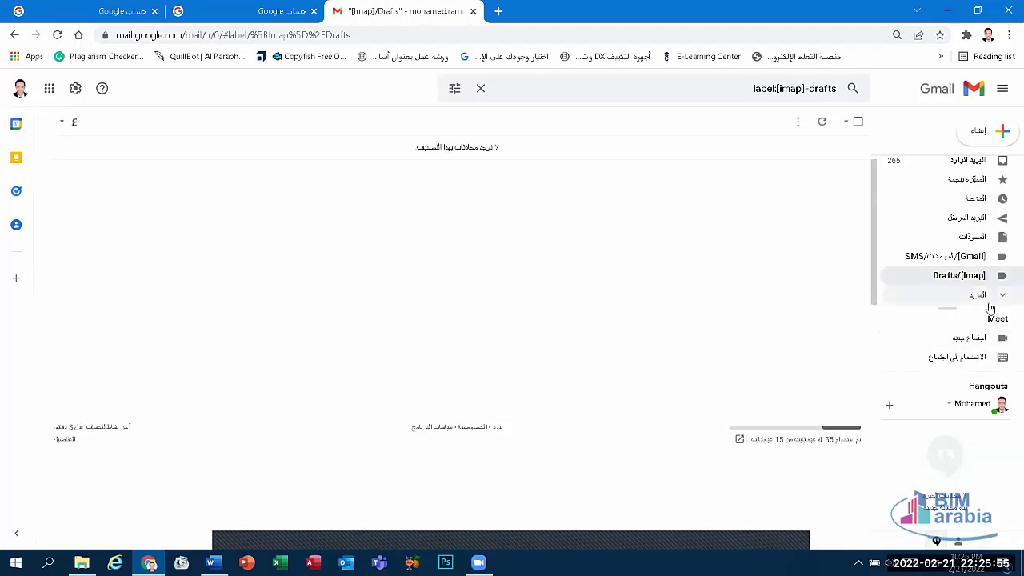
Create a new Meet meeting, copy its link, start it now and allow notifications.
left_click(968, 339)
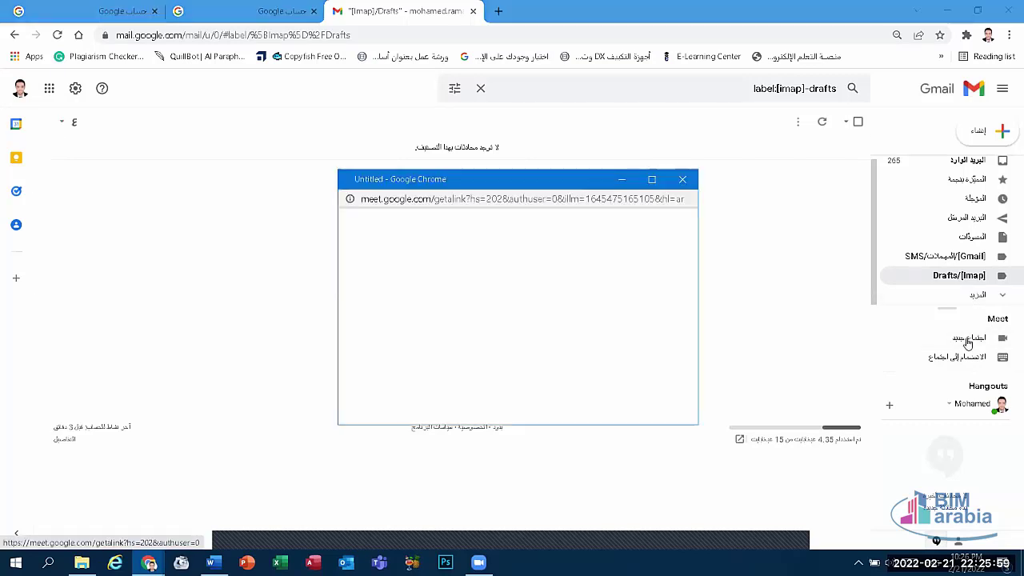
left_click_drag(512, 178, 540, 90)
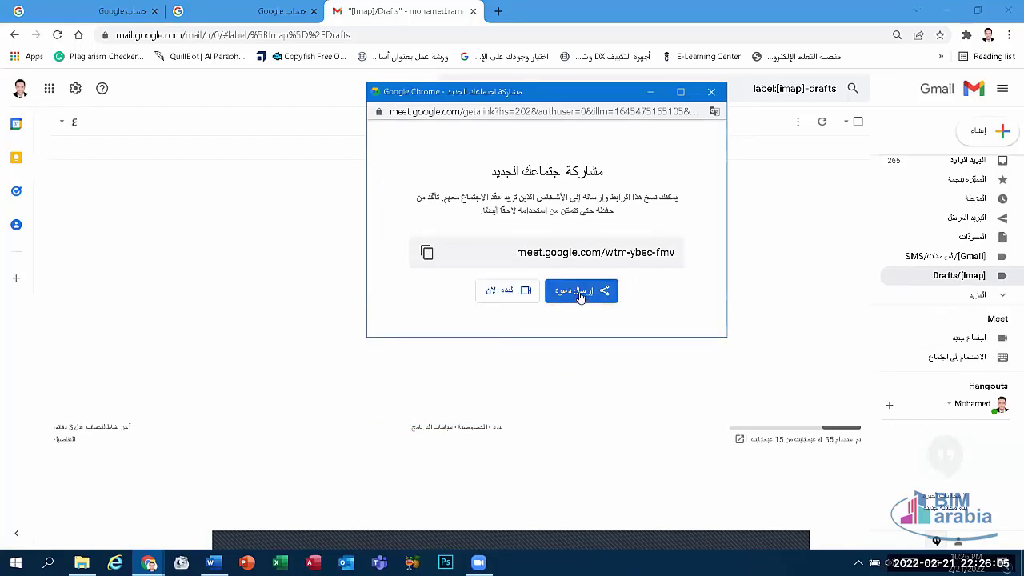
left_click(428, 254)
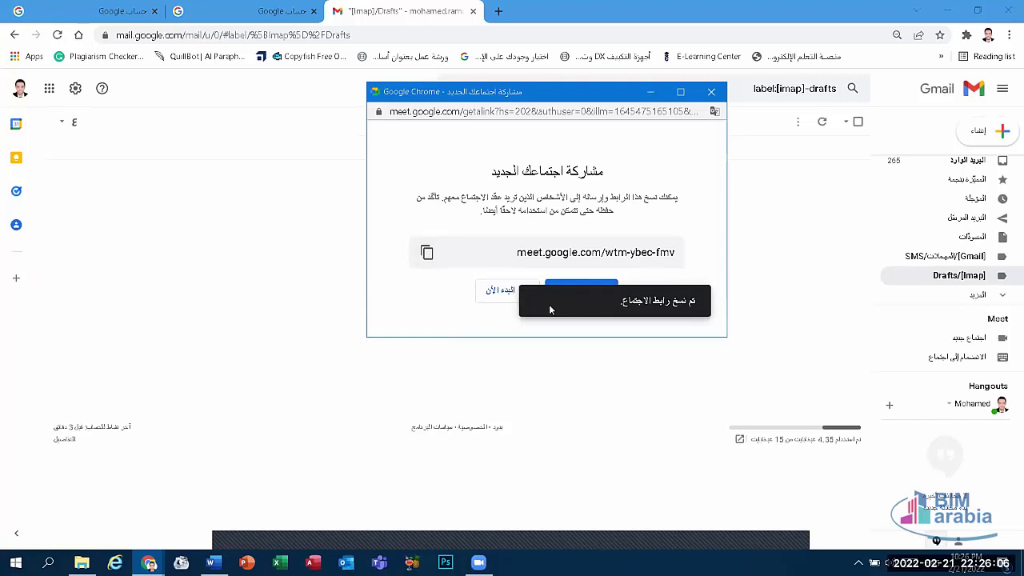
left_click(508, 292)
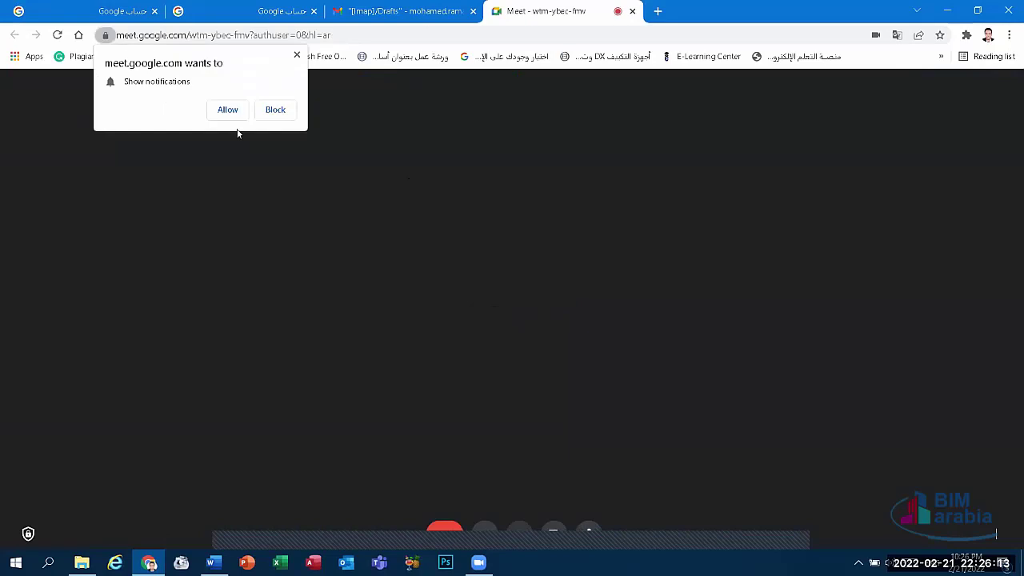
left_click(230, 113)
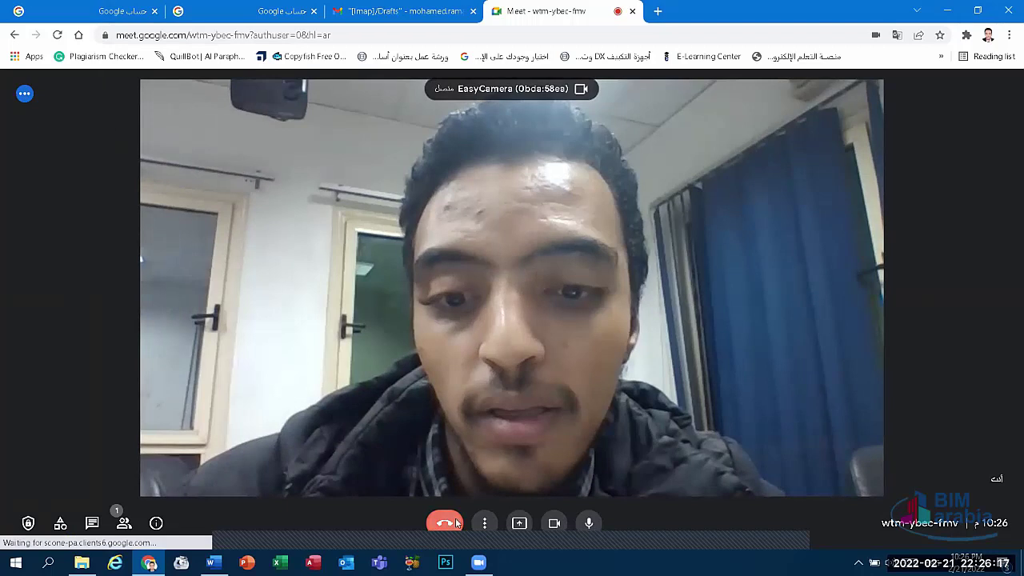
End the call for everyone and close the Meet tab.
left_click(444, 522)
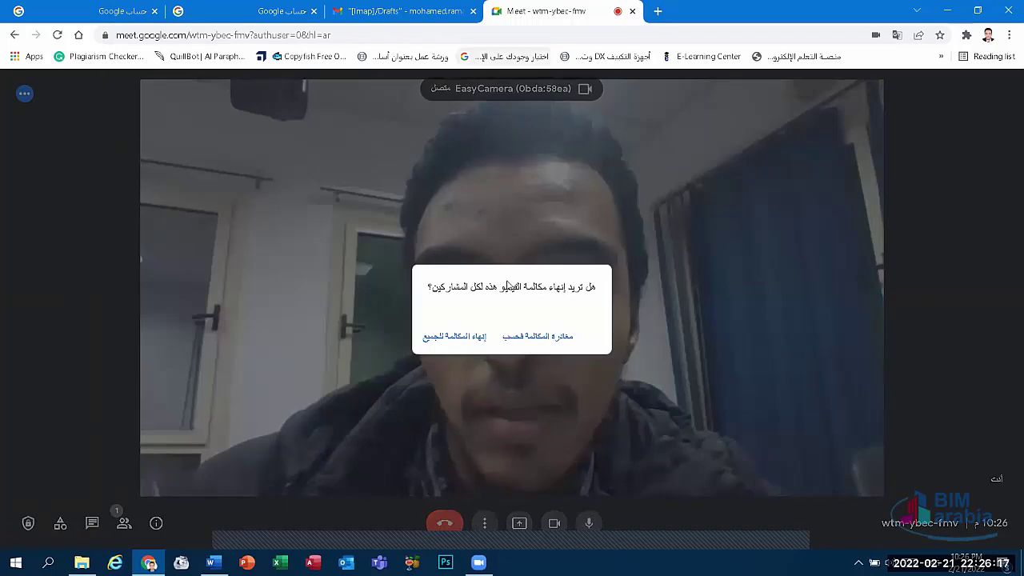
left_click(460, 336)
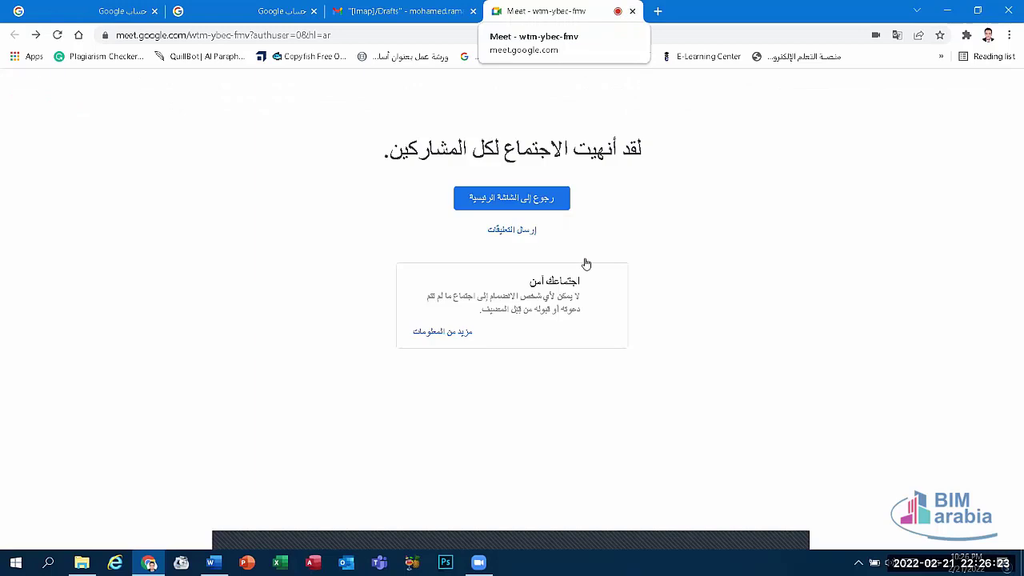
left_click(549, 200)
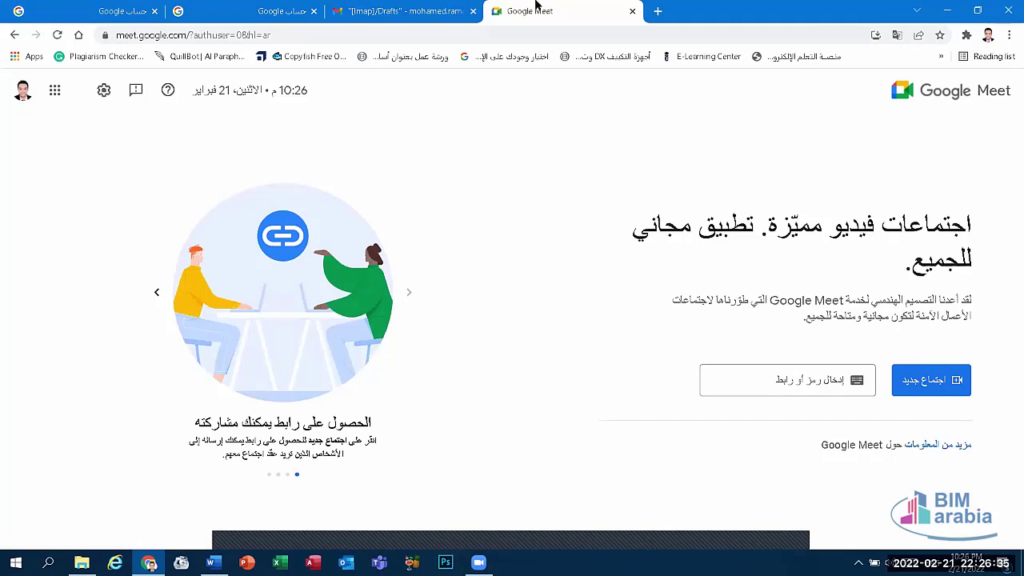
left_click(632, 11)
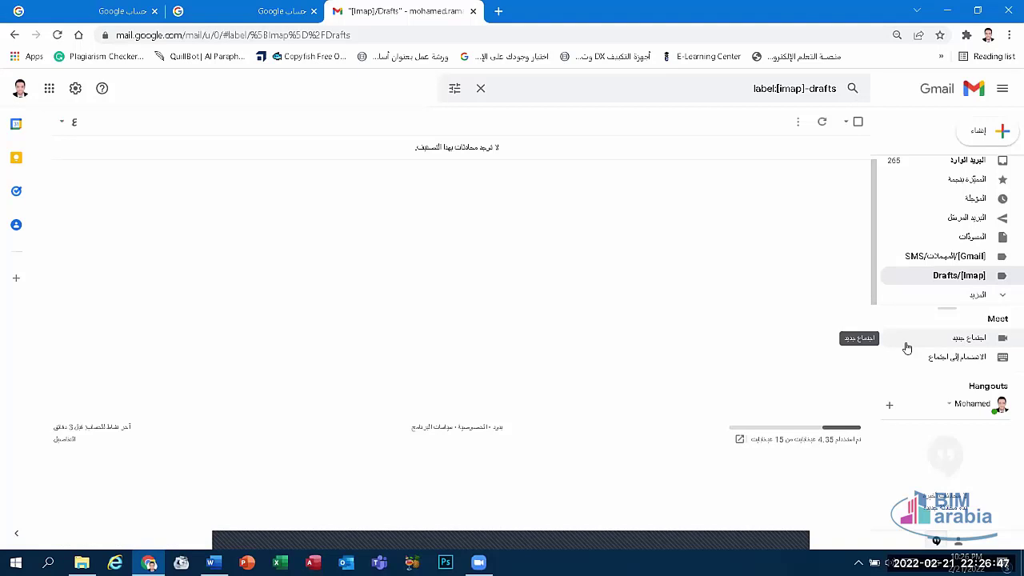
Toggle Gmail's Quick settings, return to the Inbox, and close the duplicate Google Account tab.
left_click(77, 86)
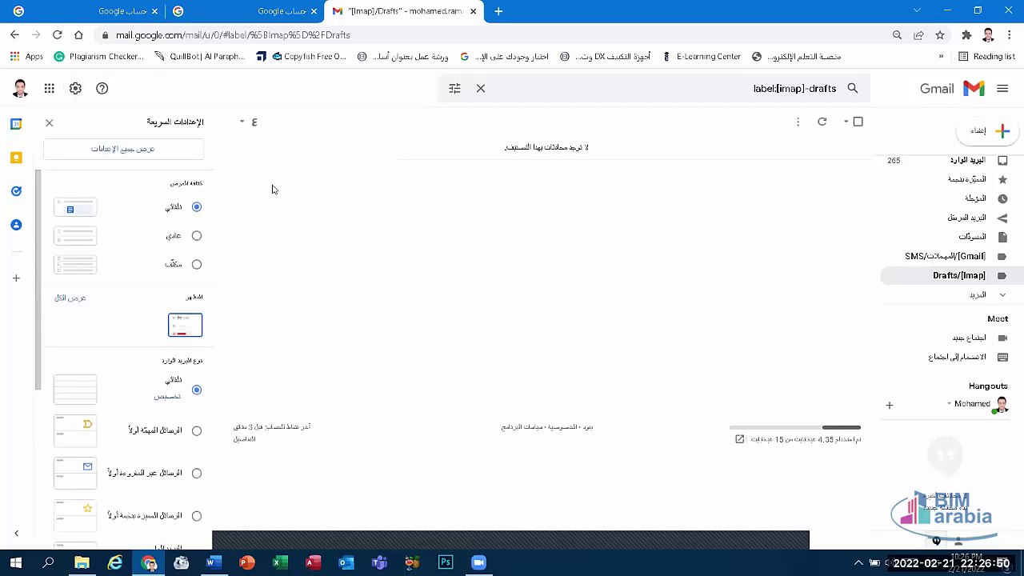
left_click(49, 122)
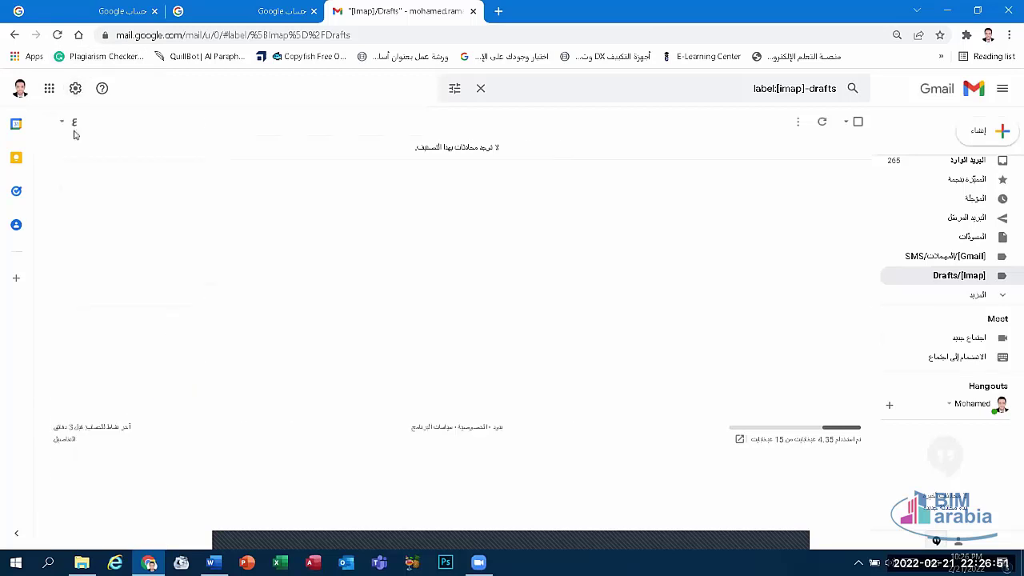
left_click(963, 166)
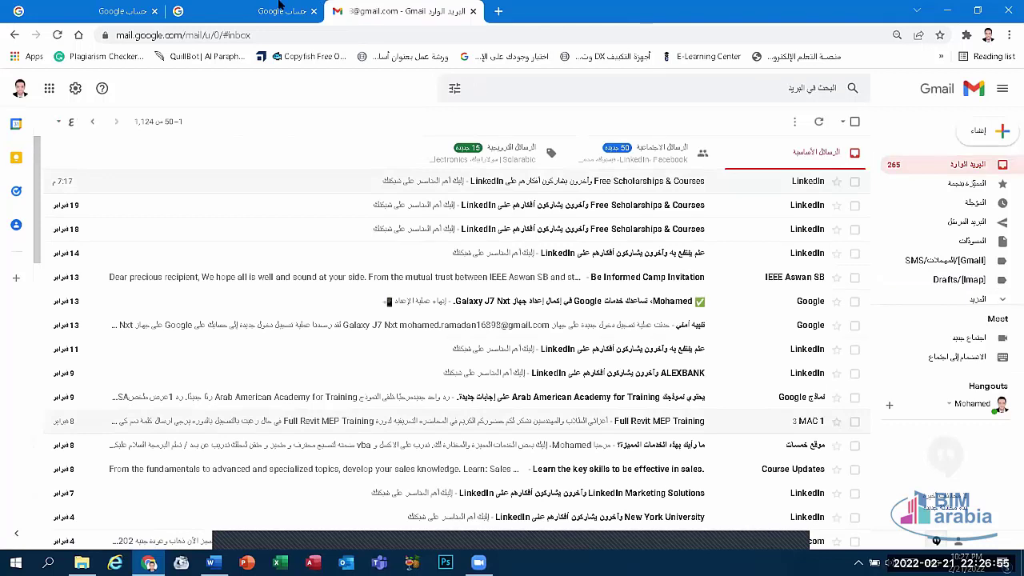
left_click(280, 8)
left_click(314, 11)
View the signed-in accounts list, then close the Google Account tab, keeping only Gmail.
left_click(96, 7)
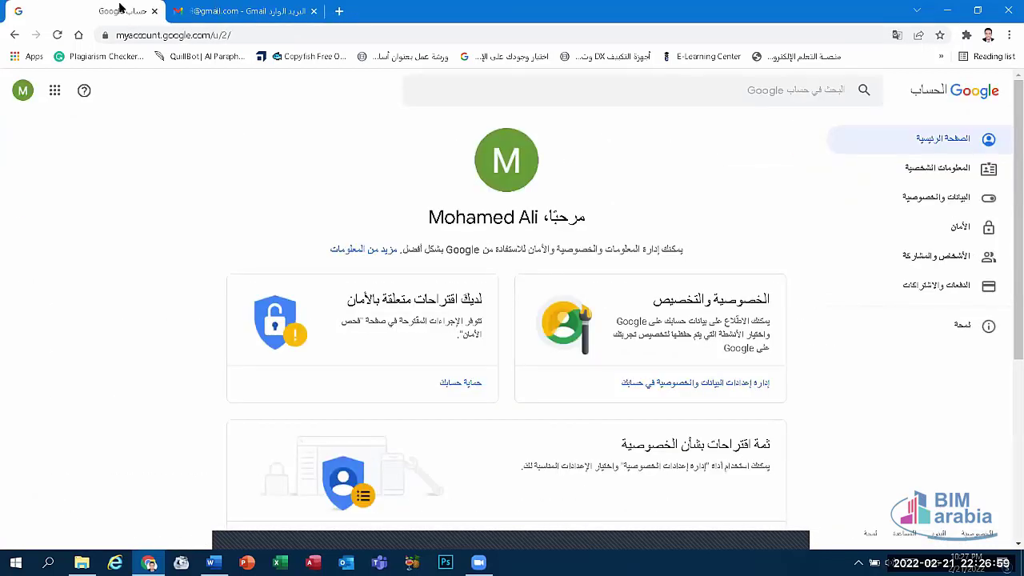
left_click(23, 95)
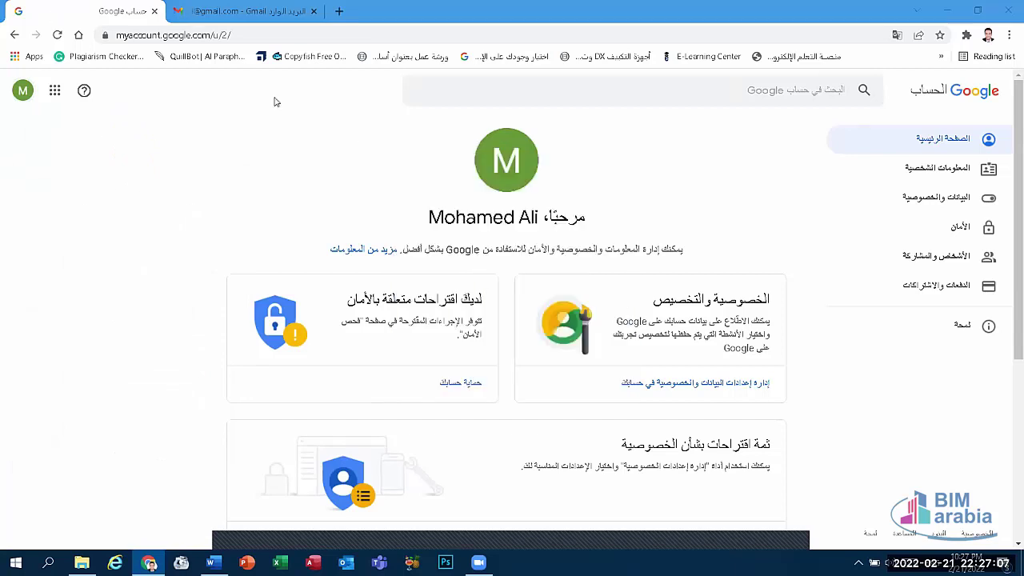
left_click(24, 89)
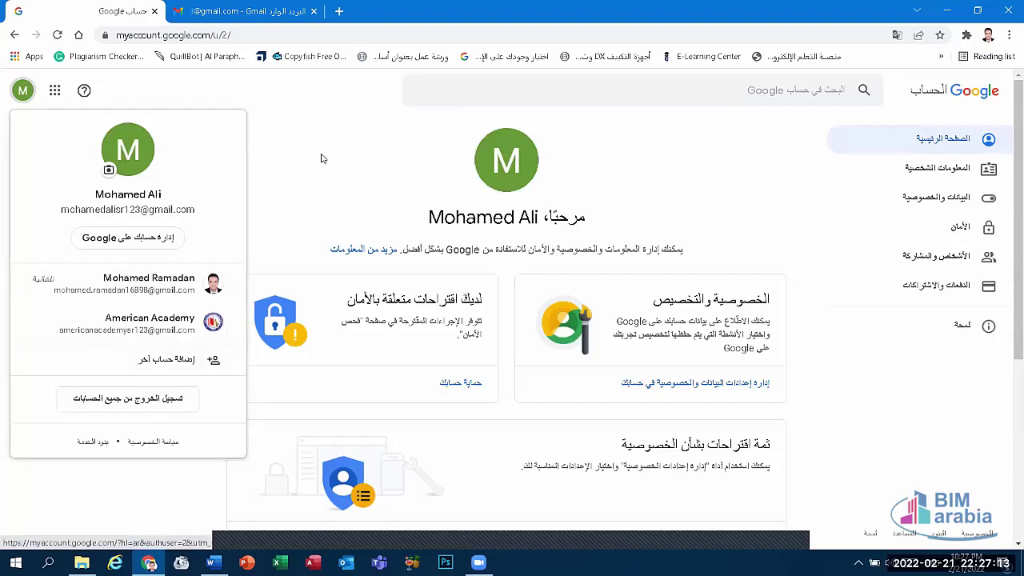
left_click(496, 532)
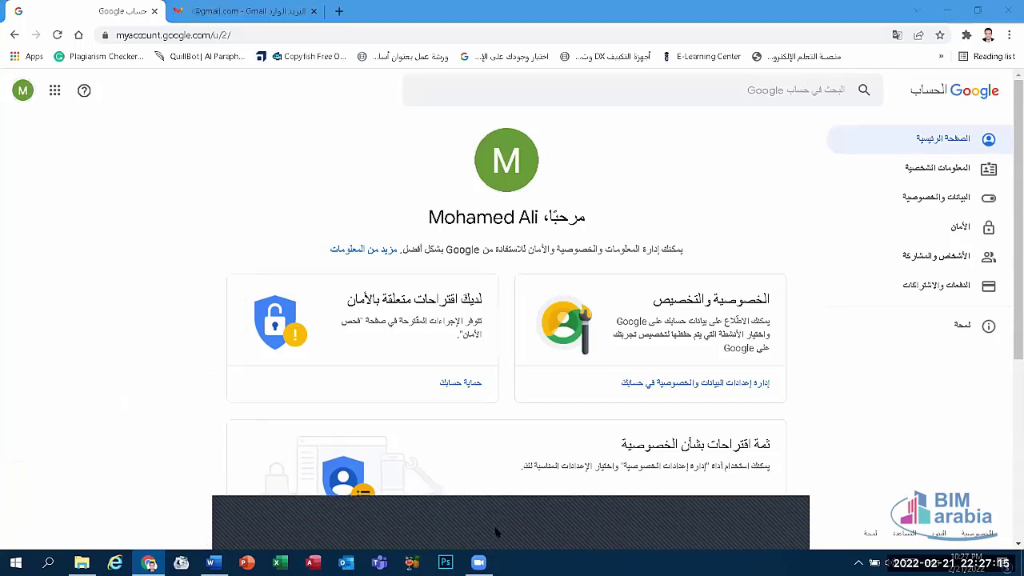
left_click(159, 13)
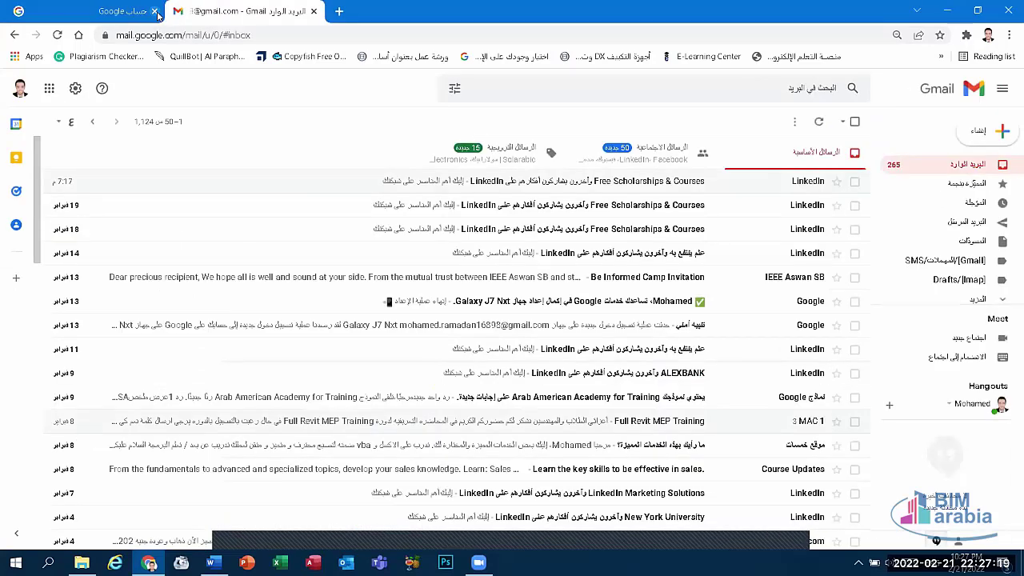
left_click(155, 11)
Switch to Word, cancel closing the unsaved login-details document, and minimize it.
key("alt+Tab")
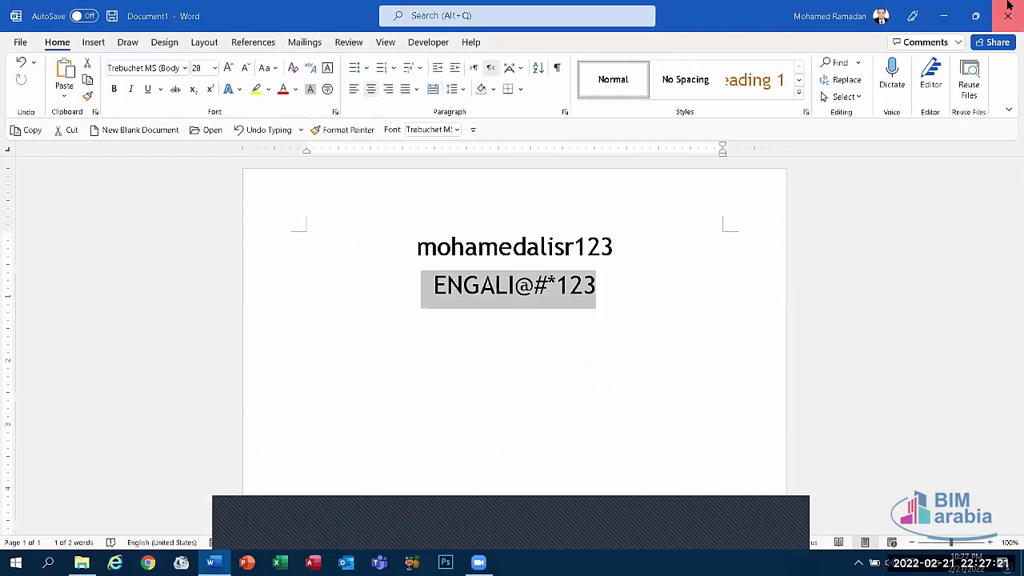
key("alt+F4")
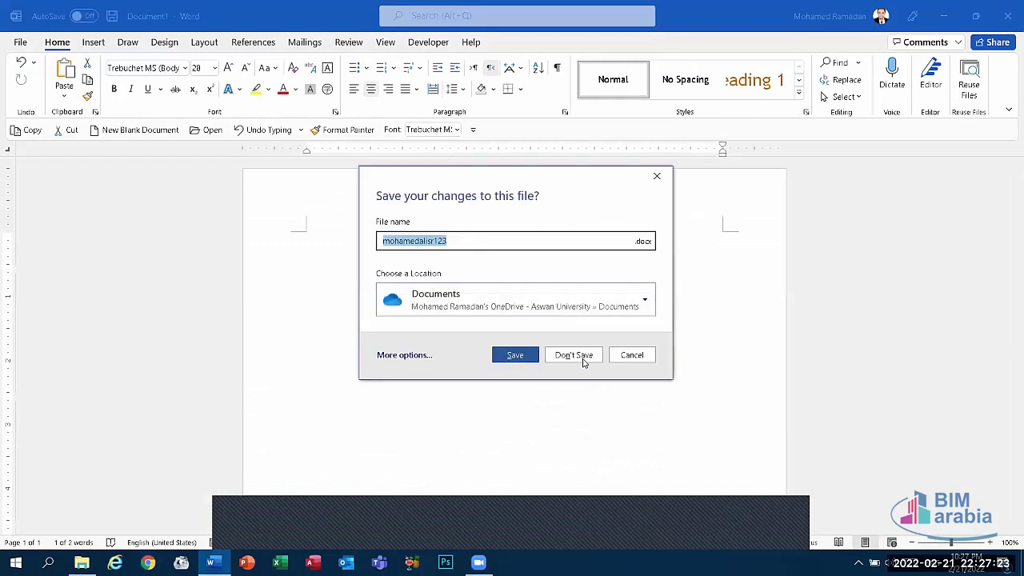
left_click(656, 176)
left_click(945, 16)
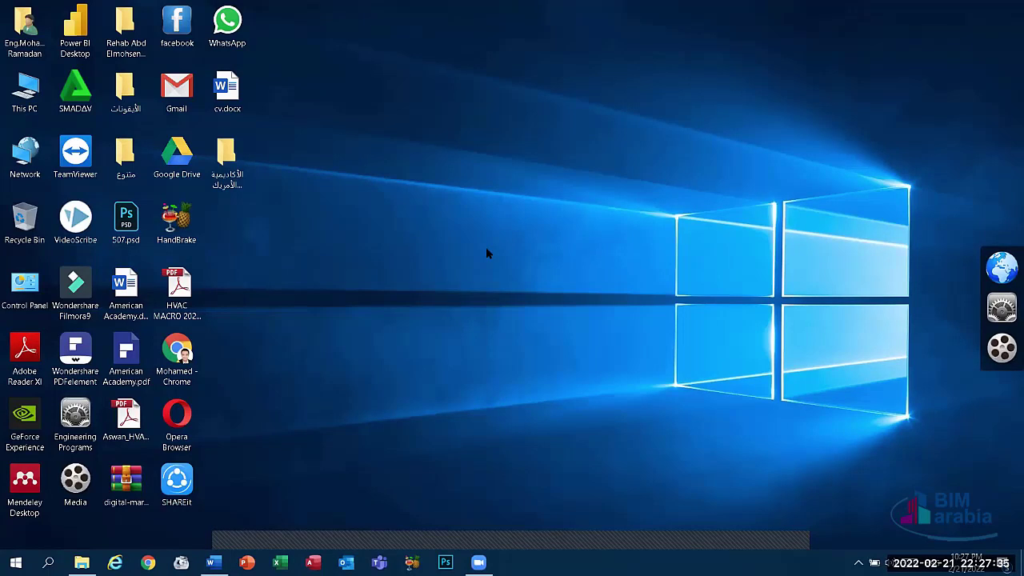
Open and dismiss the desktop context menu, then browse and close the Start menu.
right_click(439, 182)
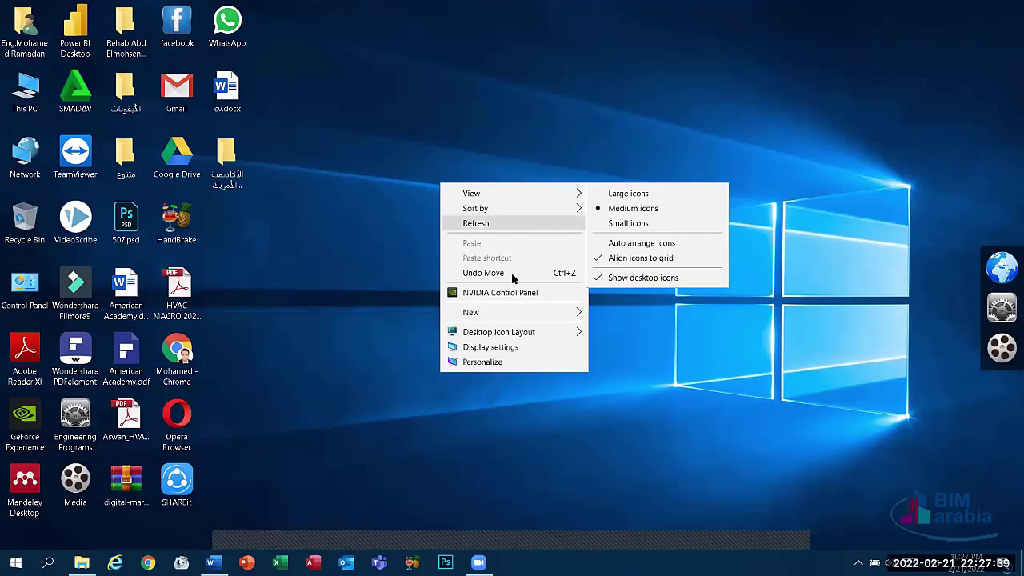
mouse_move(480, 312)
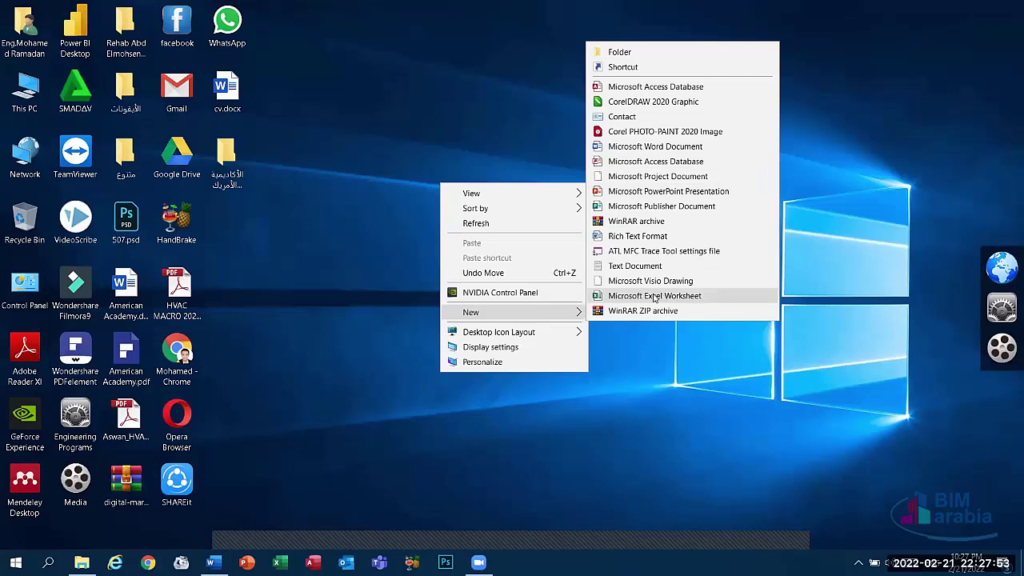
left_click(295, 384)
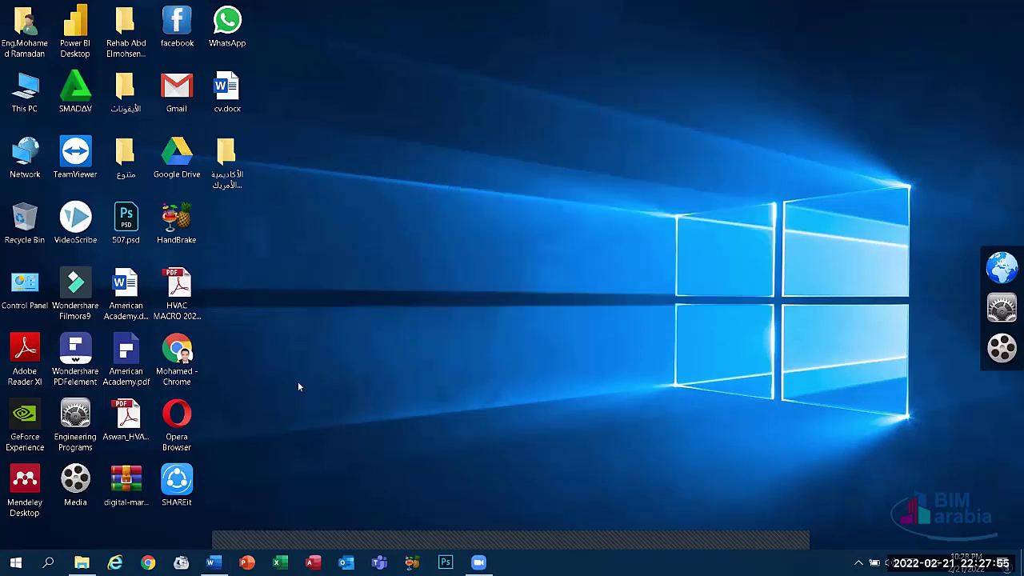
key("super")
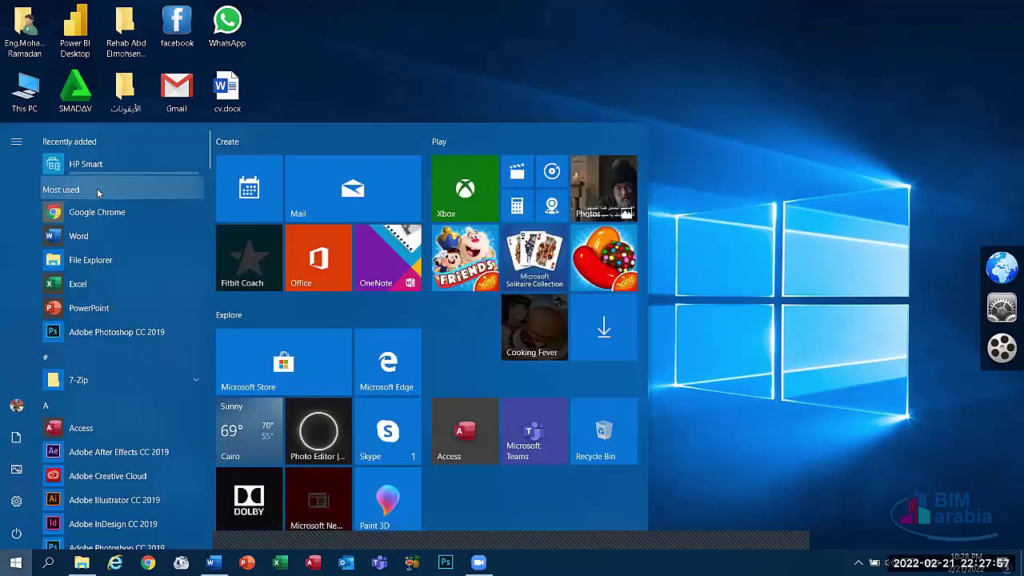
scroll(101, 318, "down", 3)
scroll(108, 335, "down", 2)
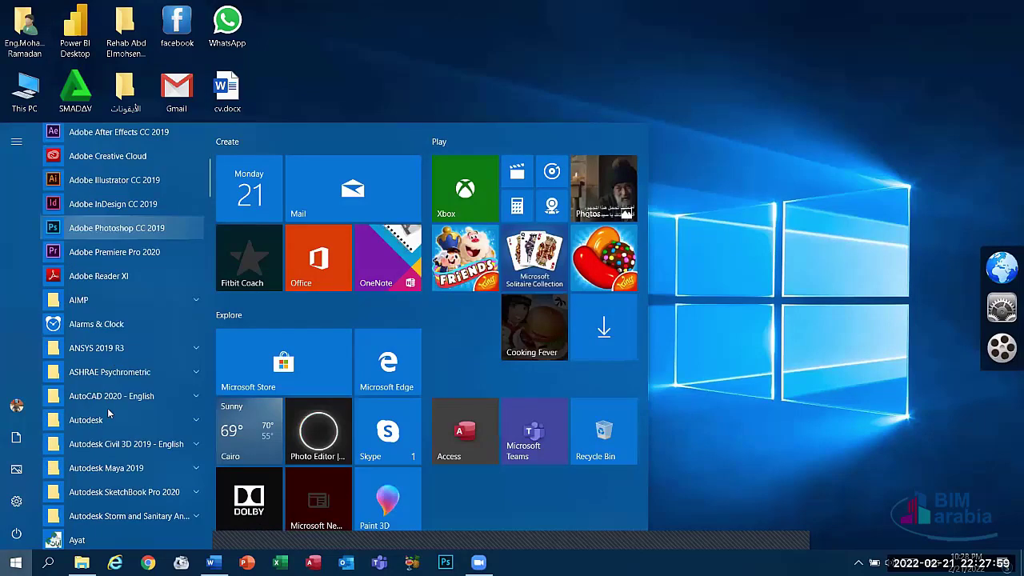
scroll(109, 412, "down", 3)
left_click(366, 45)
Search Windows for 'OUT' and launch Outlook from Best match.
key("super+s")
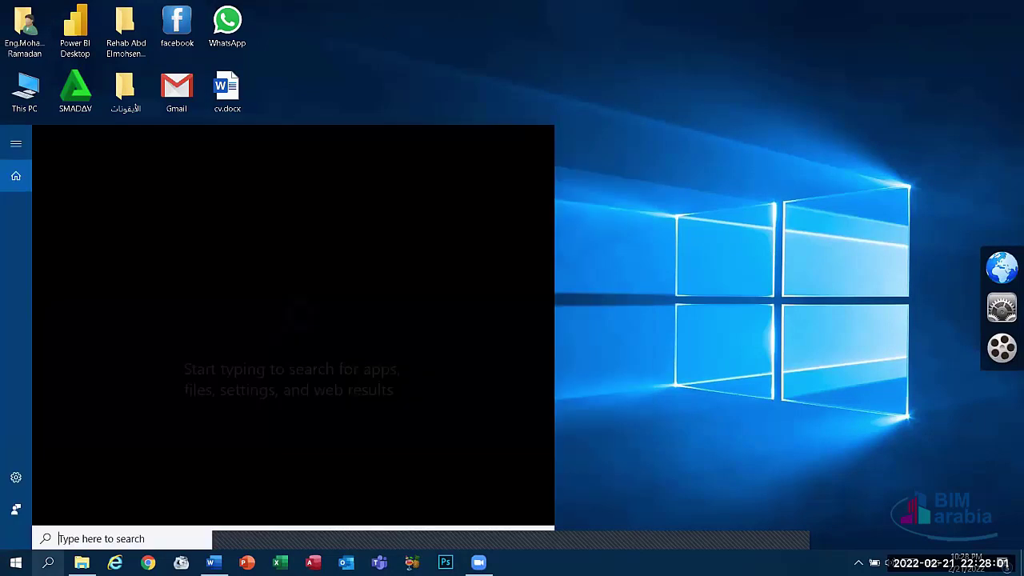
type("wo")
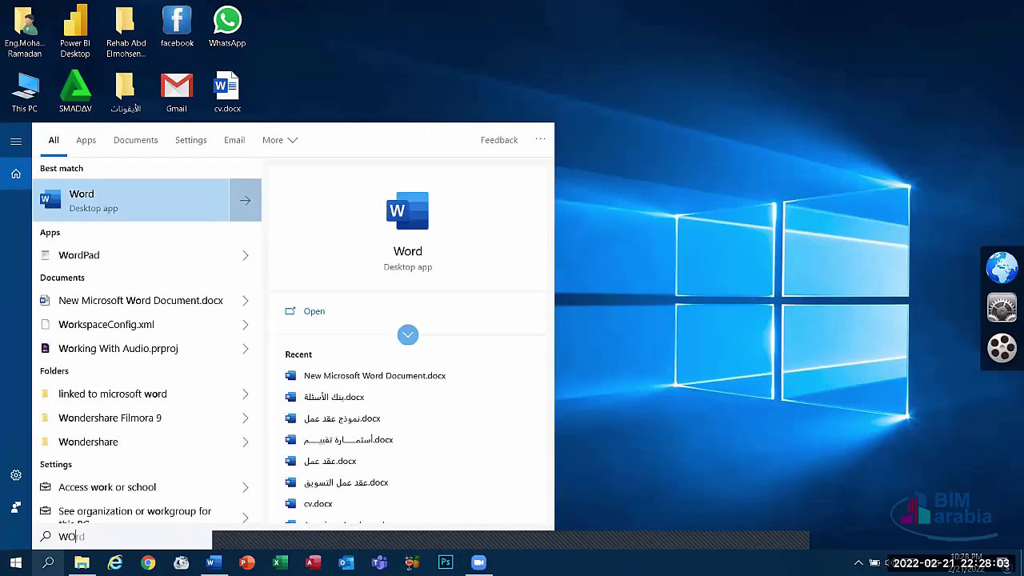
left_click(182, 209)
type("O")
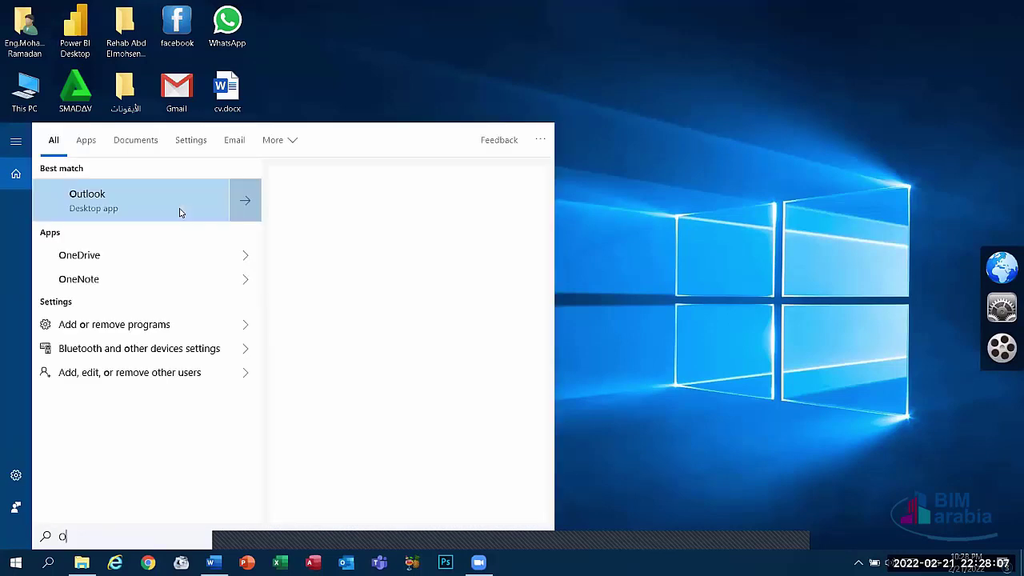
type("UT")
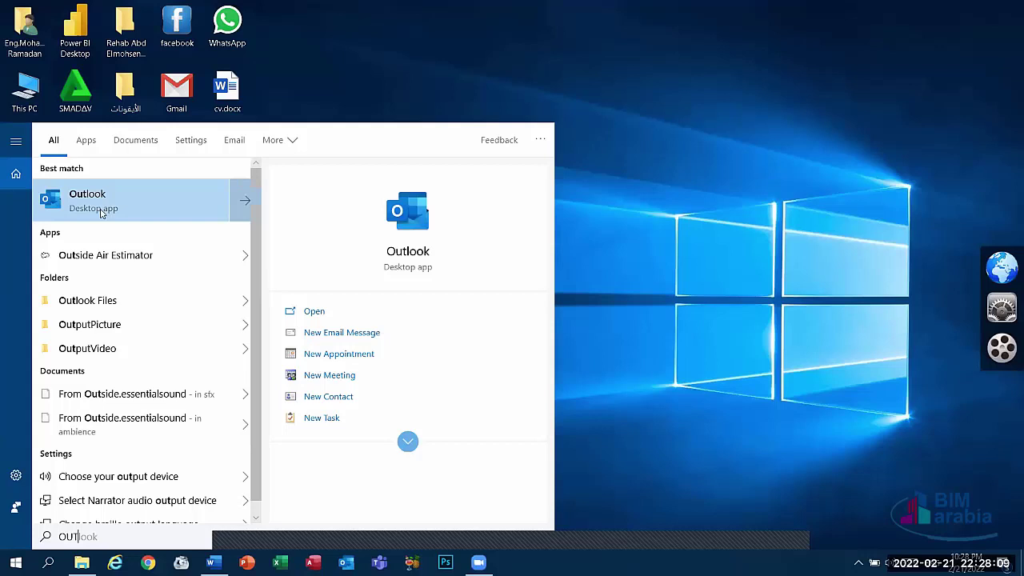
left_click(107, 212)
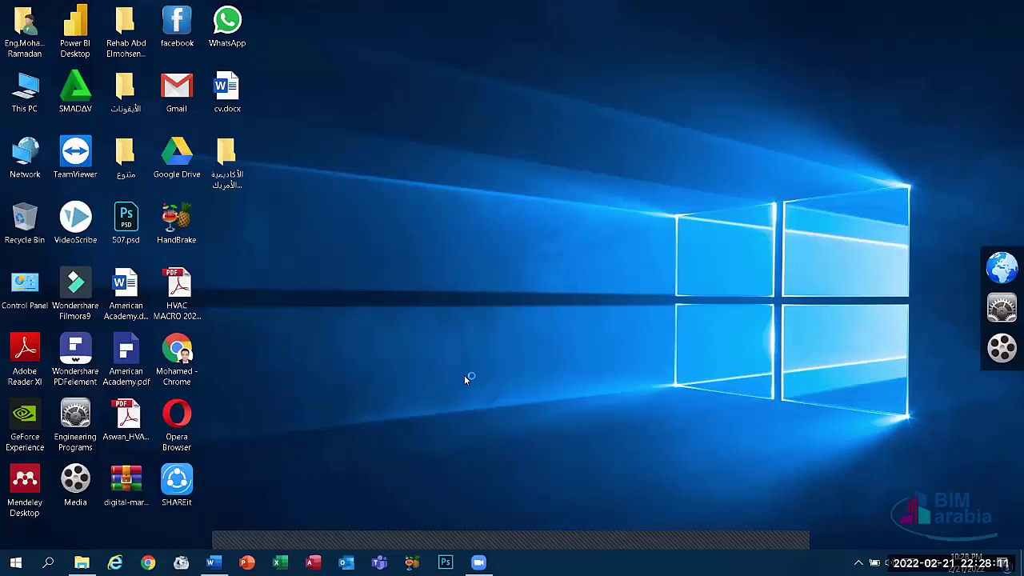
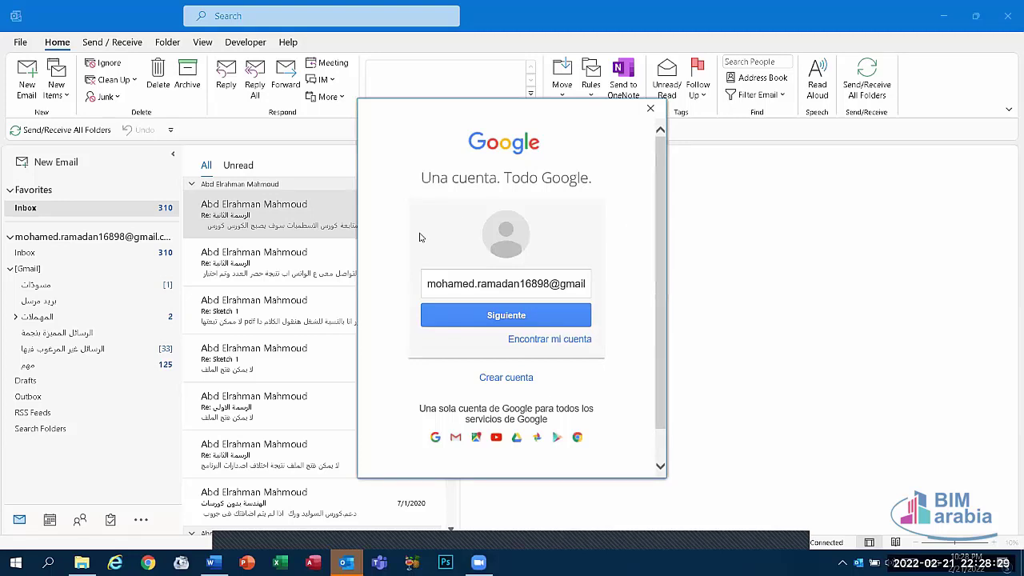
Submit the Gmail address and allow Microsoft apps to access the Google account.
left_click(650, 108)
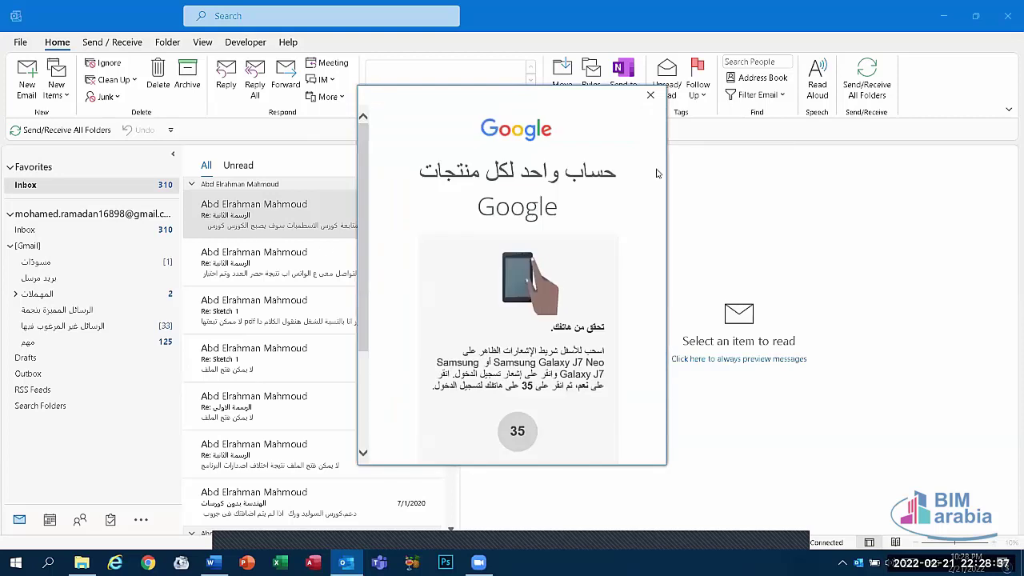
scroll(477, 237, "down", 3)
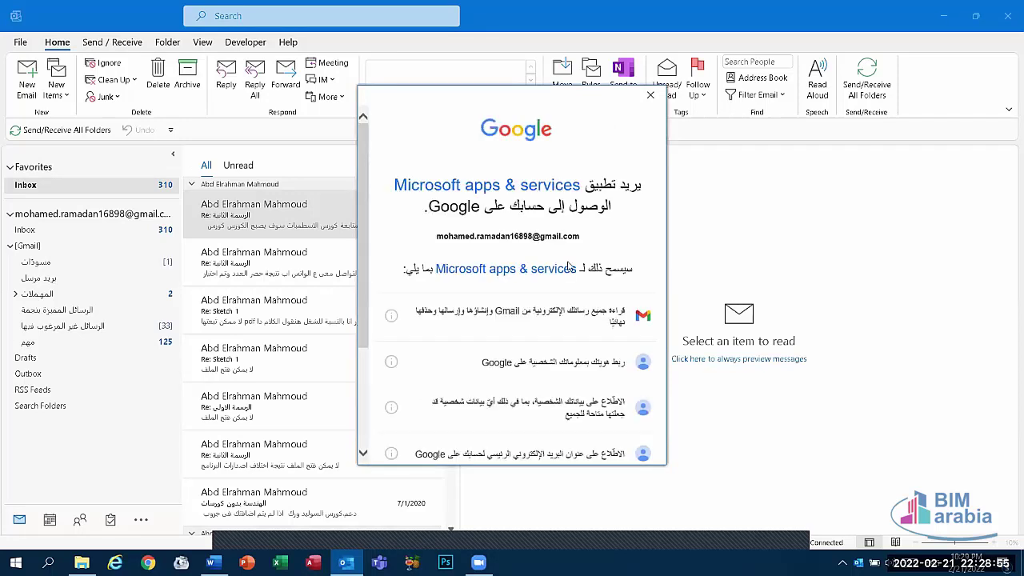
scroll(458, 276, "down", 3)
scroll(499, 142, "up", 3)
scroll(415, 270, "down", 3)
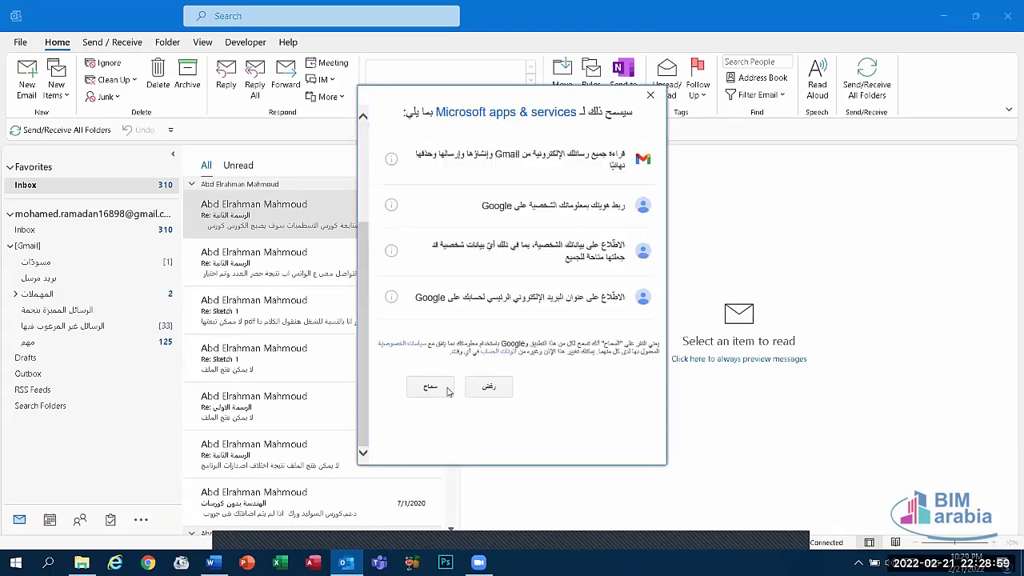
left_click(448, 391)
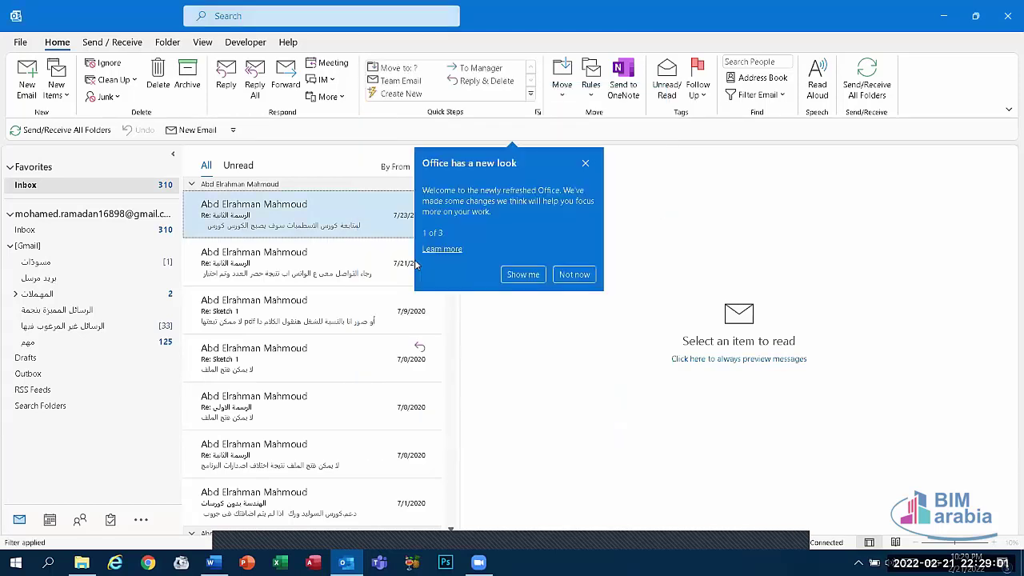
Dismiss the 'Office has a new look' tip, minimise Outlook, then restore its window.
left_click(584, 163)
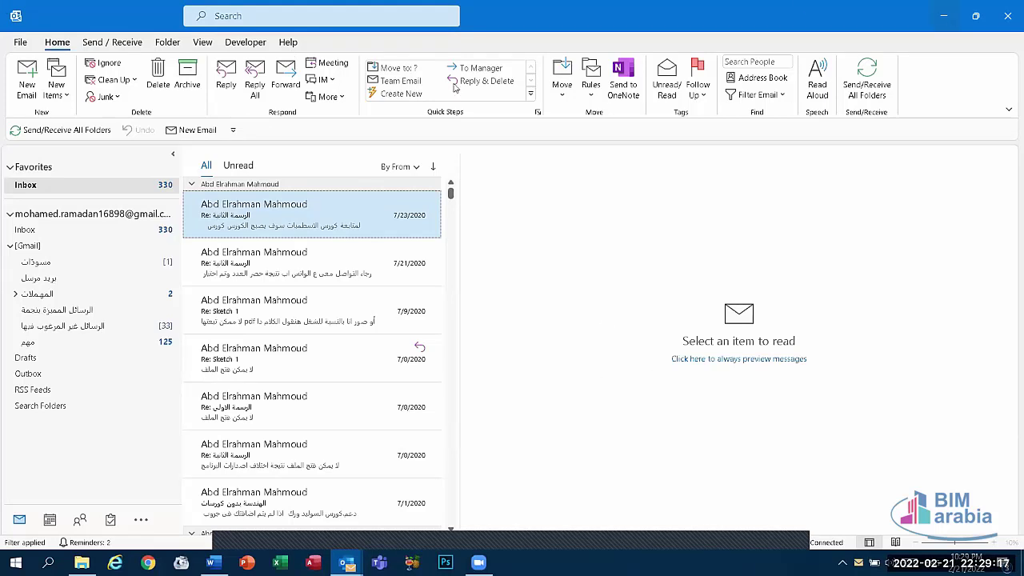
left_click(946, 16)
left_click(294, 13)
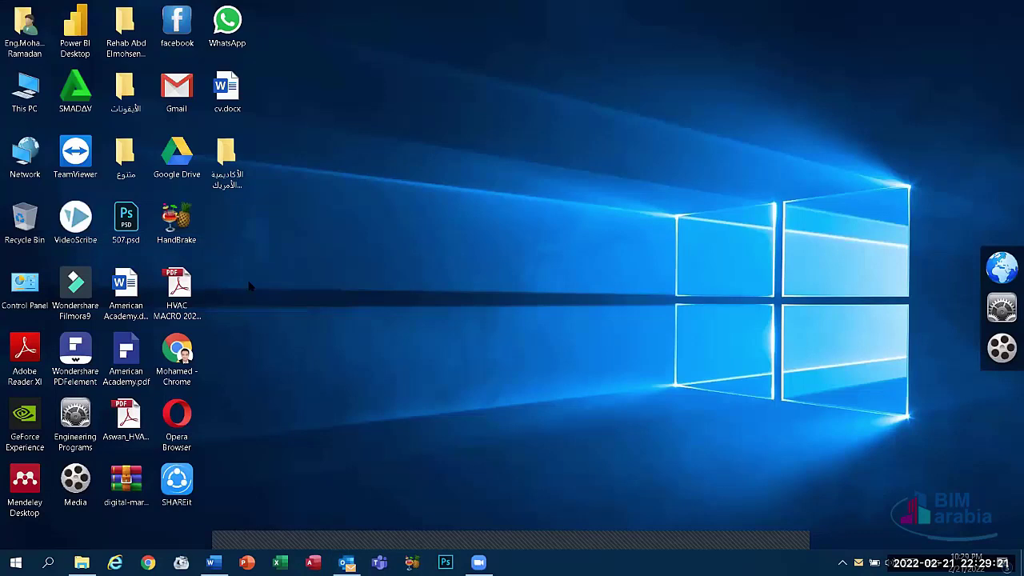
left_click(347, 562)
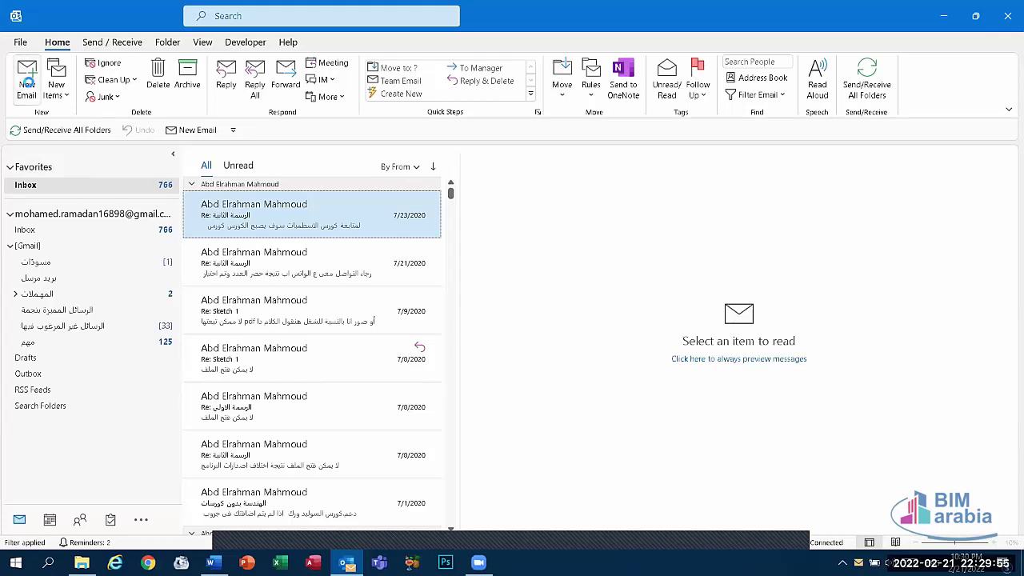
key("ctrl+n")
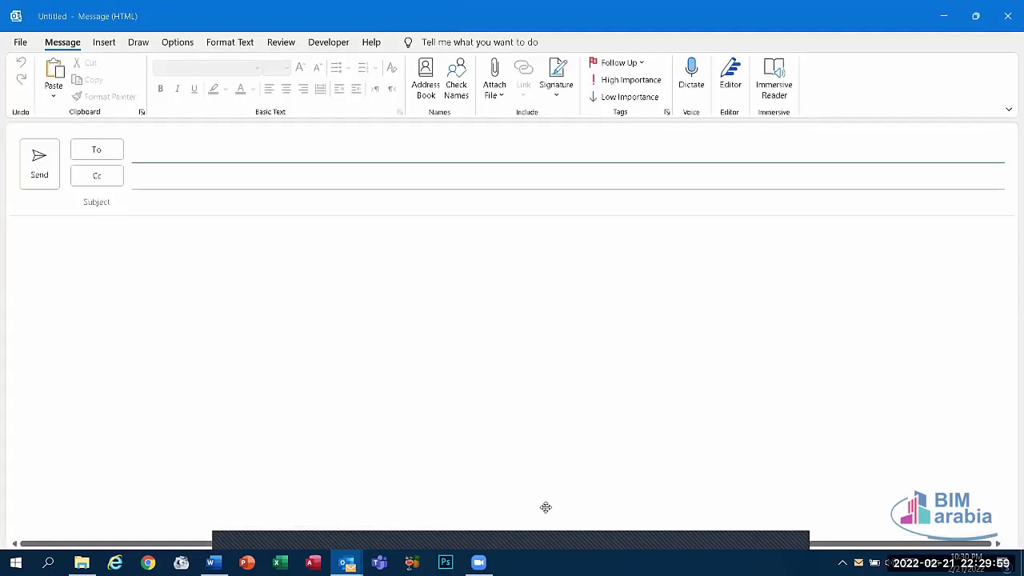
left_click(494, 538)
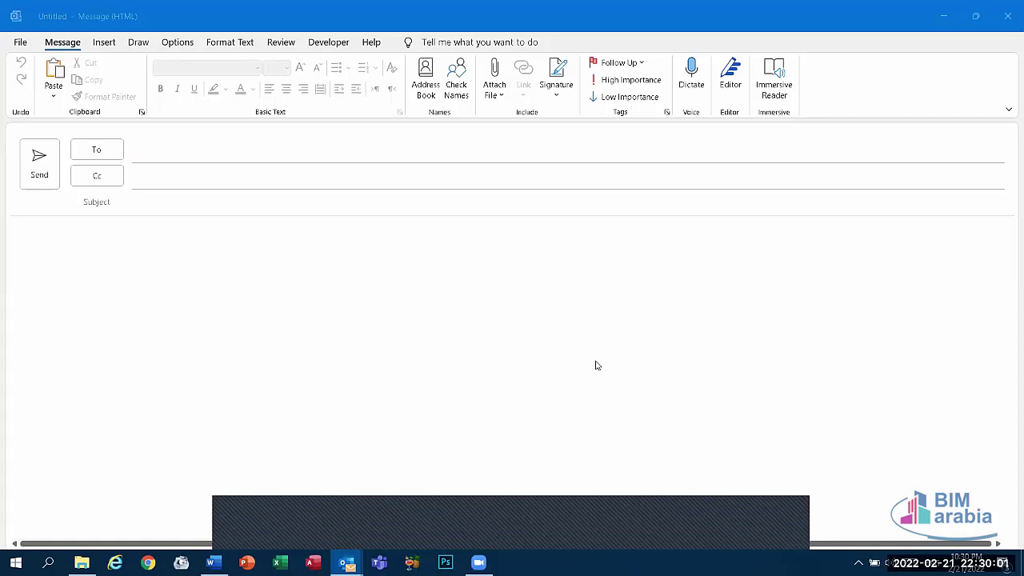
left_click(1007, 16)
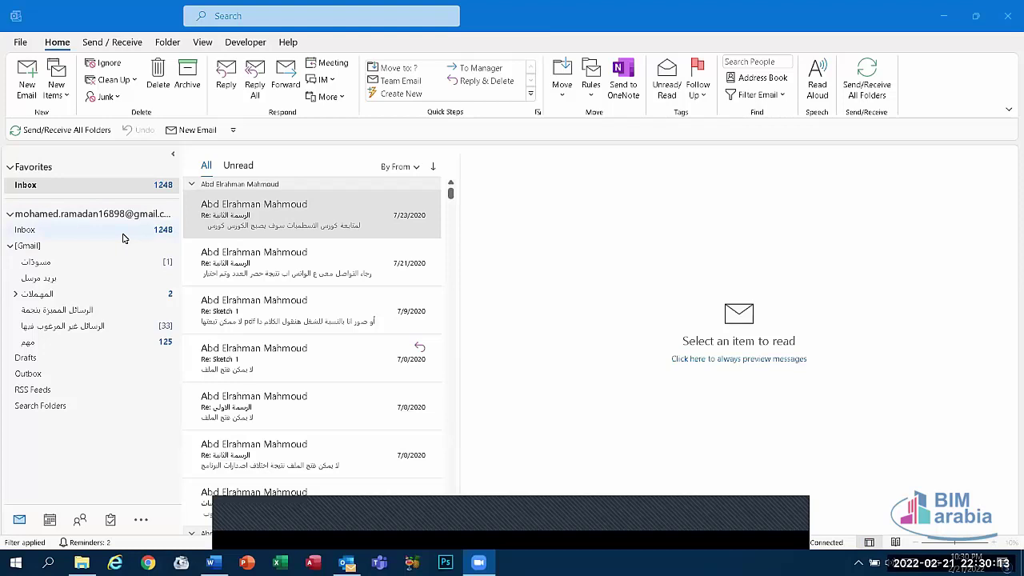
left_click(366, 219)
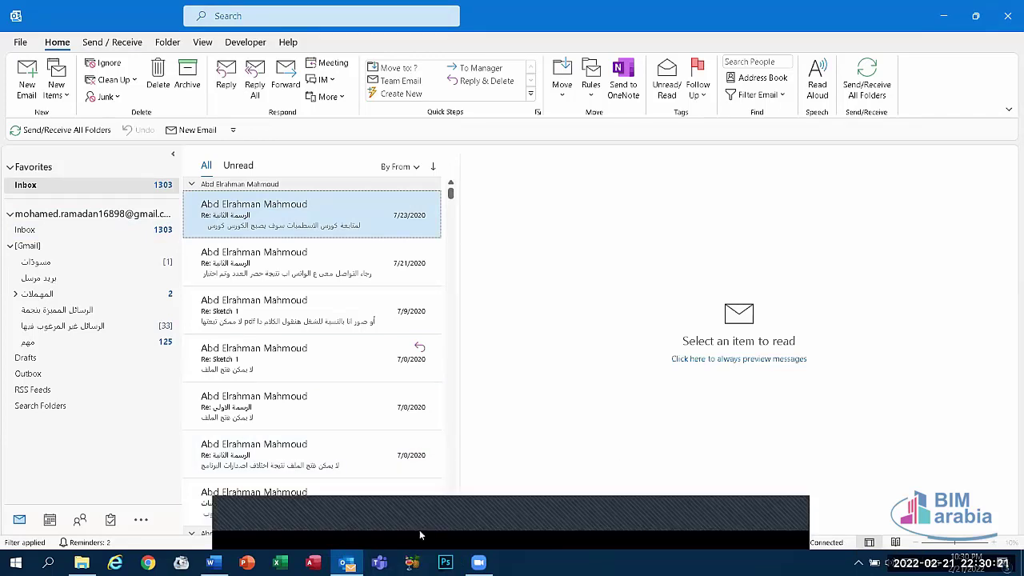
left_click(514, 525)
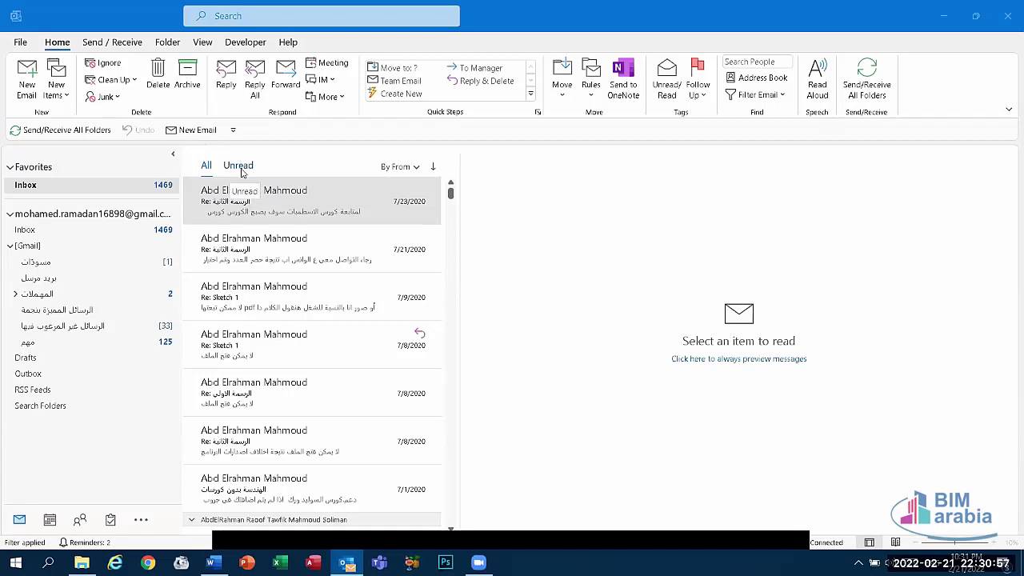
Filter the Inbox to unread mail and open the Academia.edu message.
left_click(241, 171)
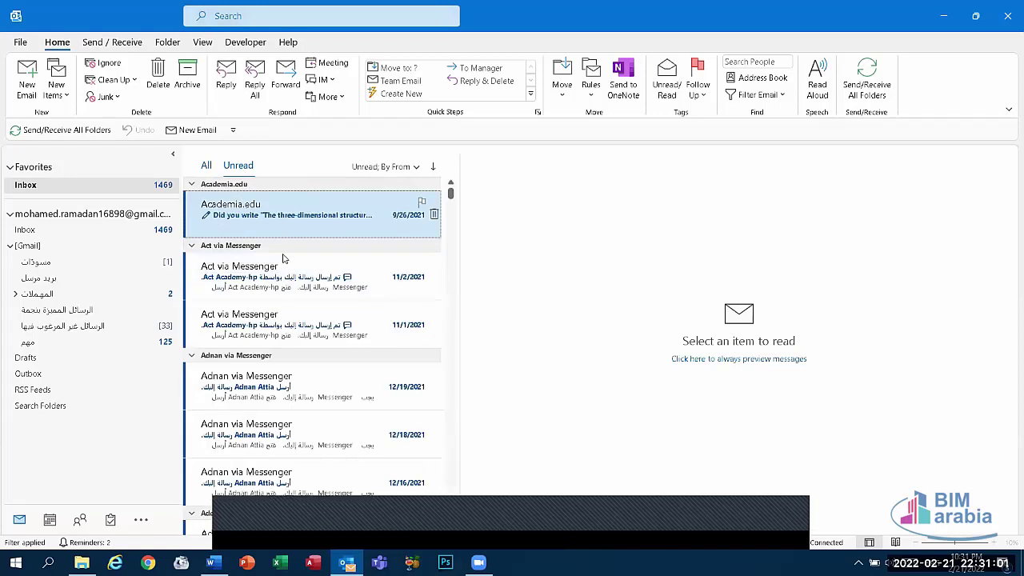
scroll(284, 275, "down", 1)
scroll(270, 339, "up", 1)
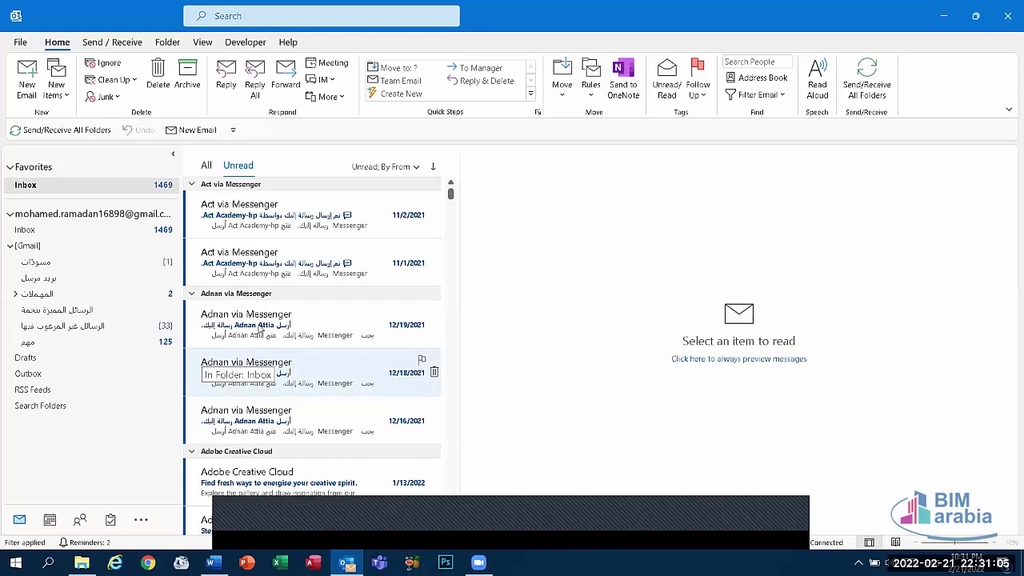
scroll(257, 329, "up", 1)
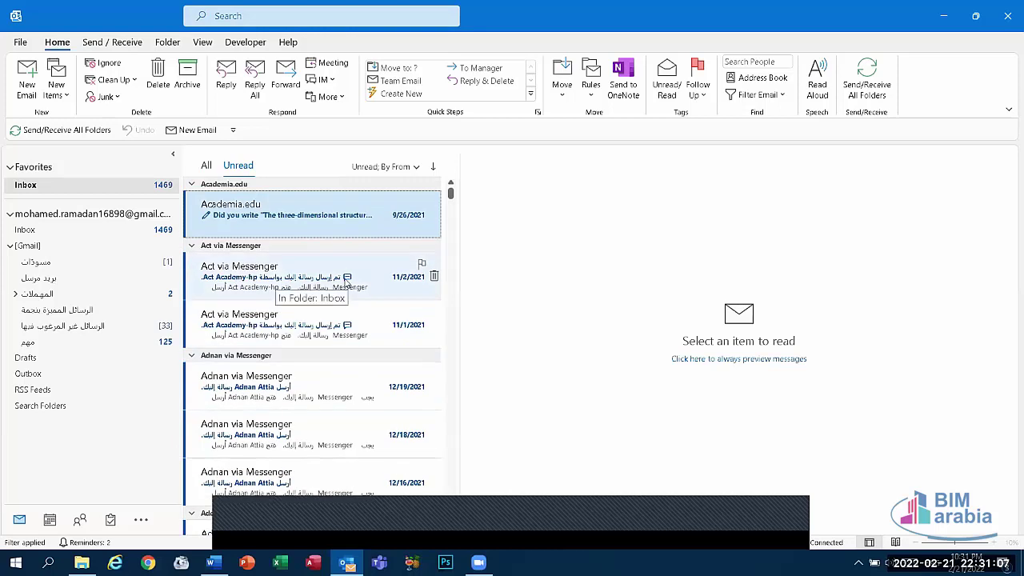
mouse_move(312, 212)
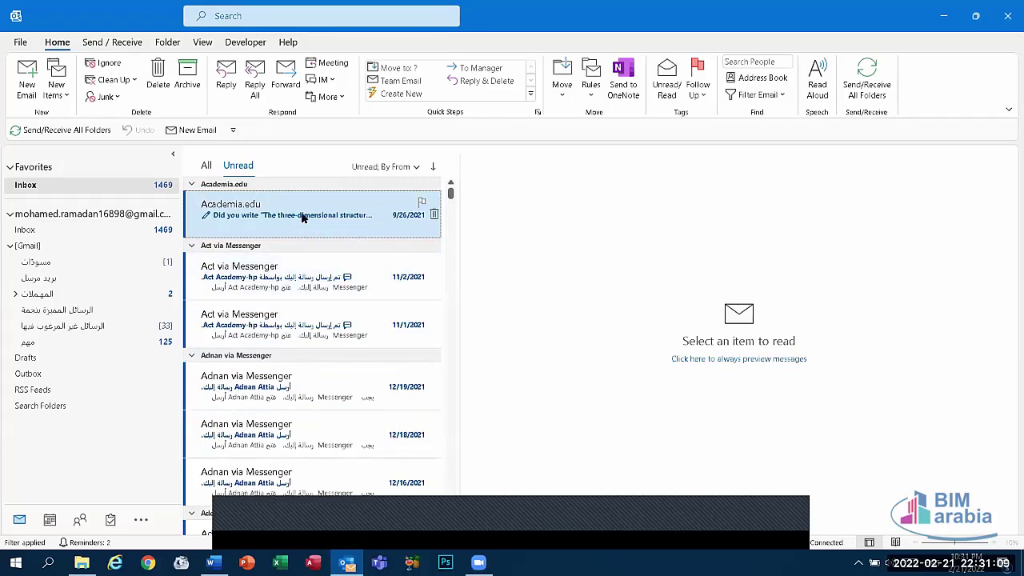
left_click(334, 224)
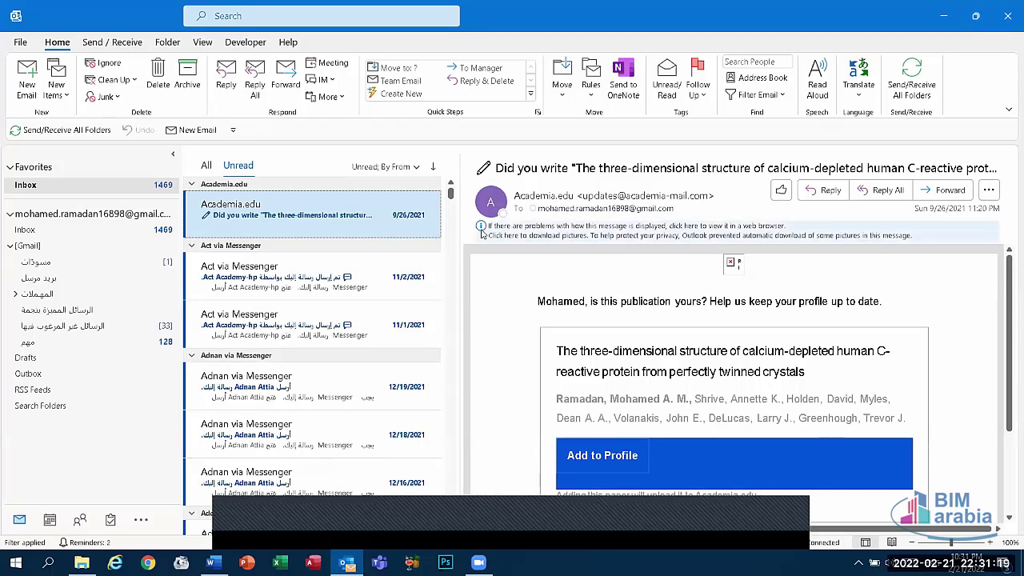
Download the Academia.edu message's pictures, then open the 11/2/2021 Act via Messenger message.
left_click(482, 231)
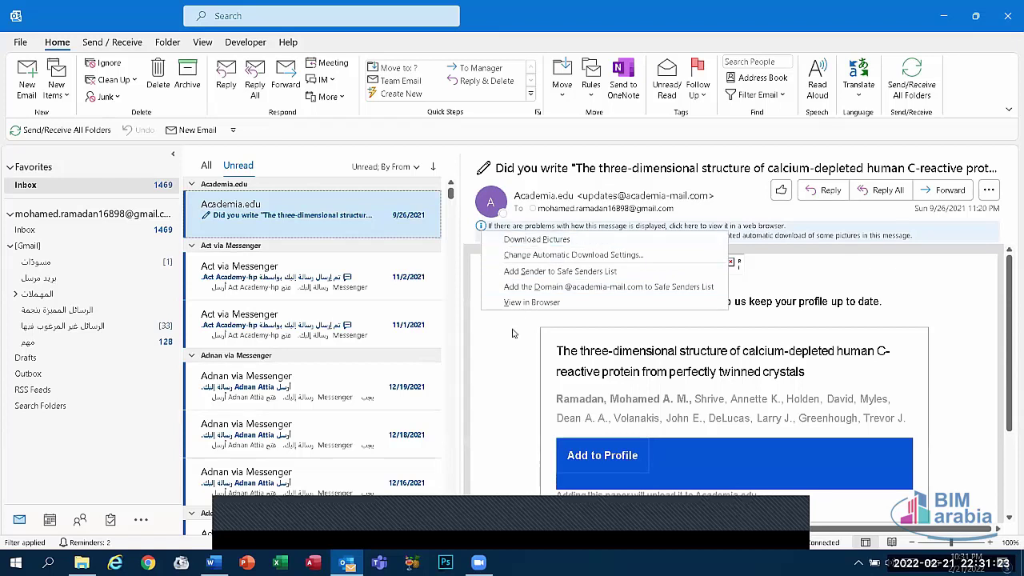
left_click(543, 240)
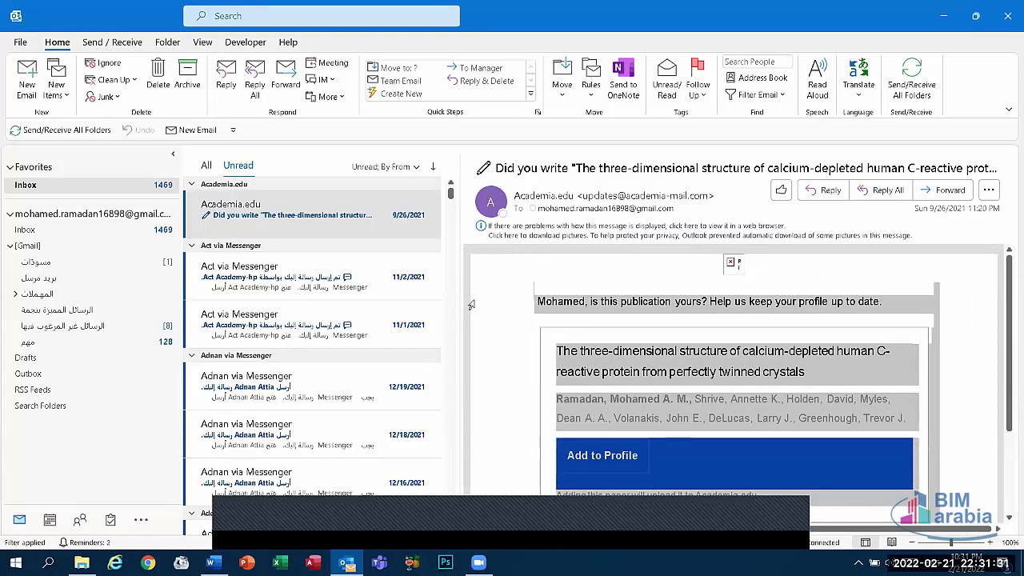
left_click(519, 234)
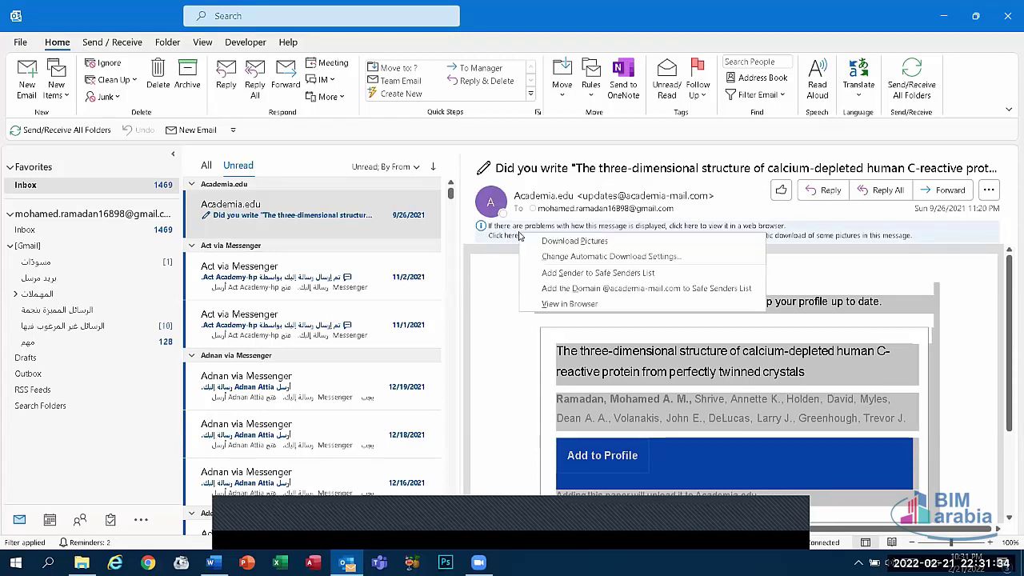
left_click(574, 241)
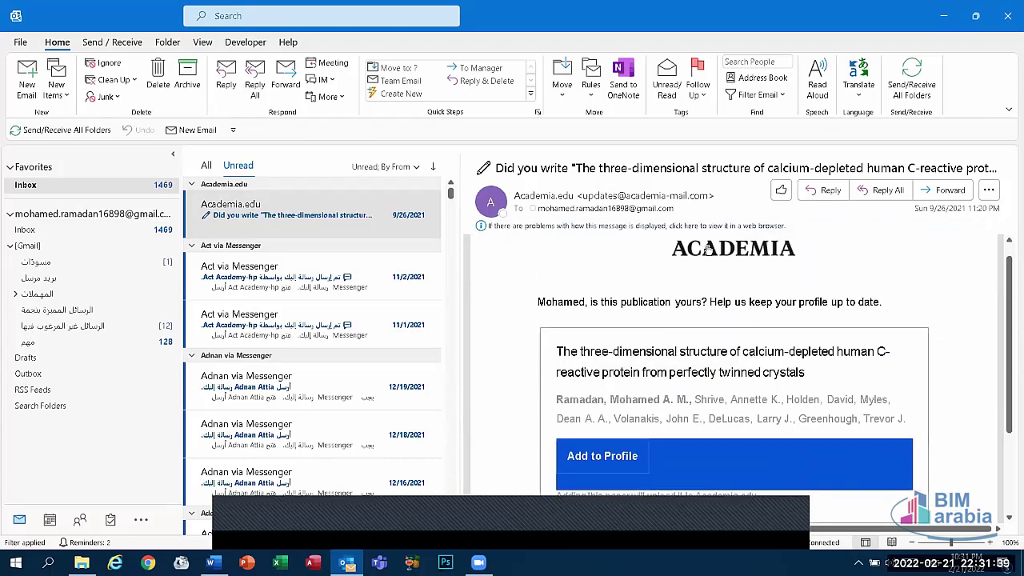
mouse_move(320, 276)
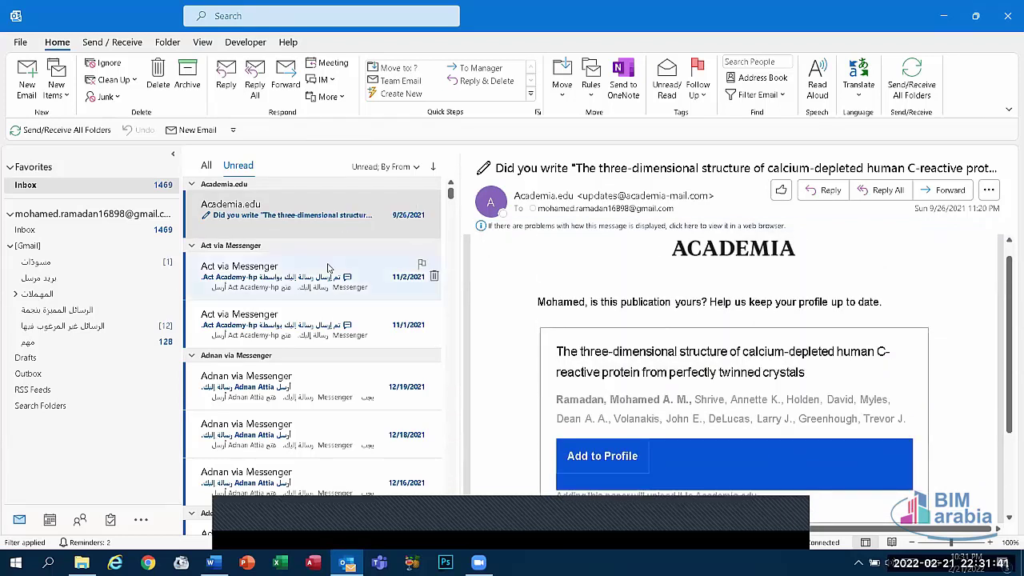
left_click(332, 277)
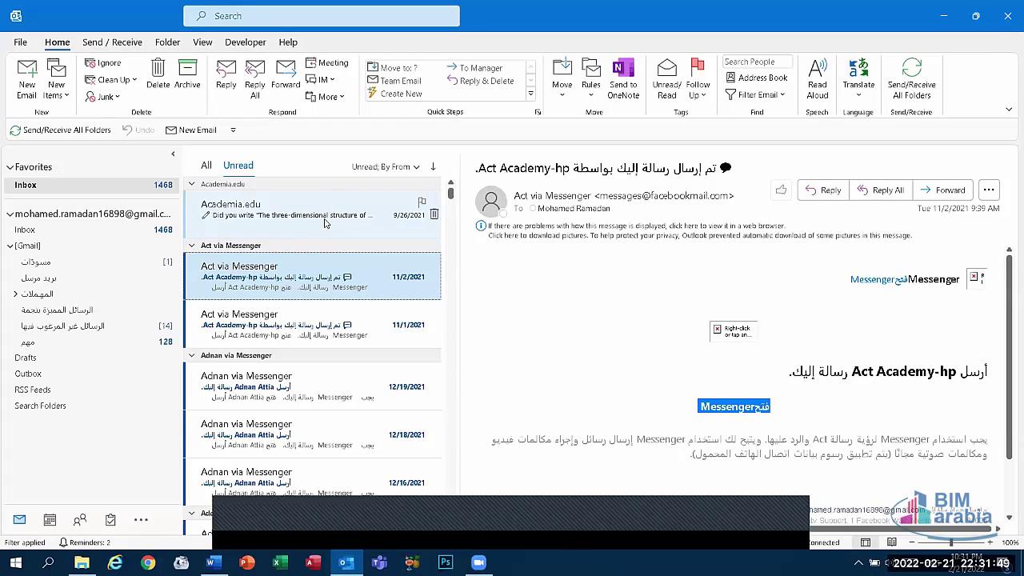
Mark the Academia.edu message as unread again, returning the Inbox count to 1469.
right_click(325, 222)
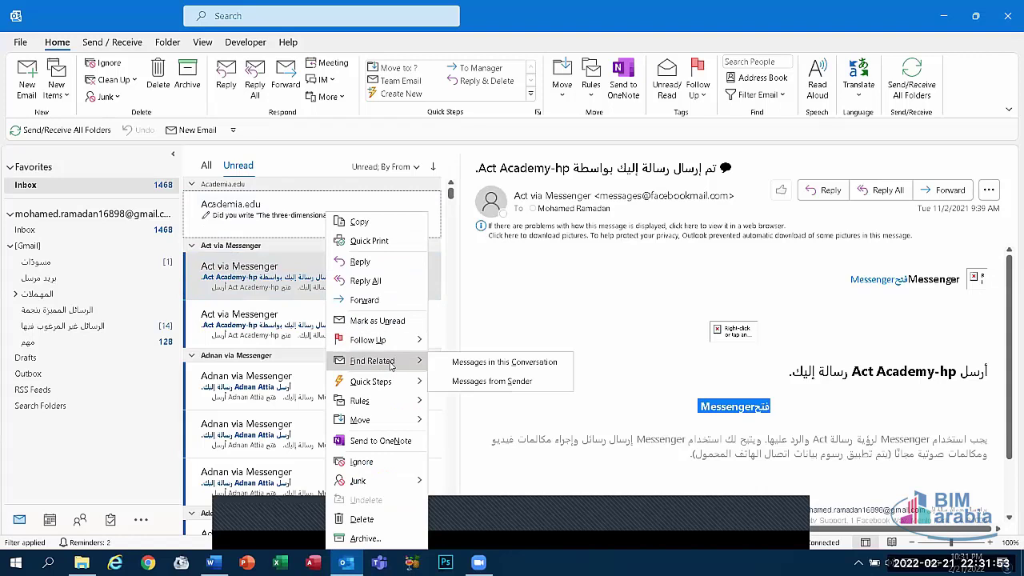
left_click(379, 321)
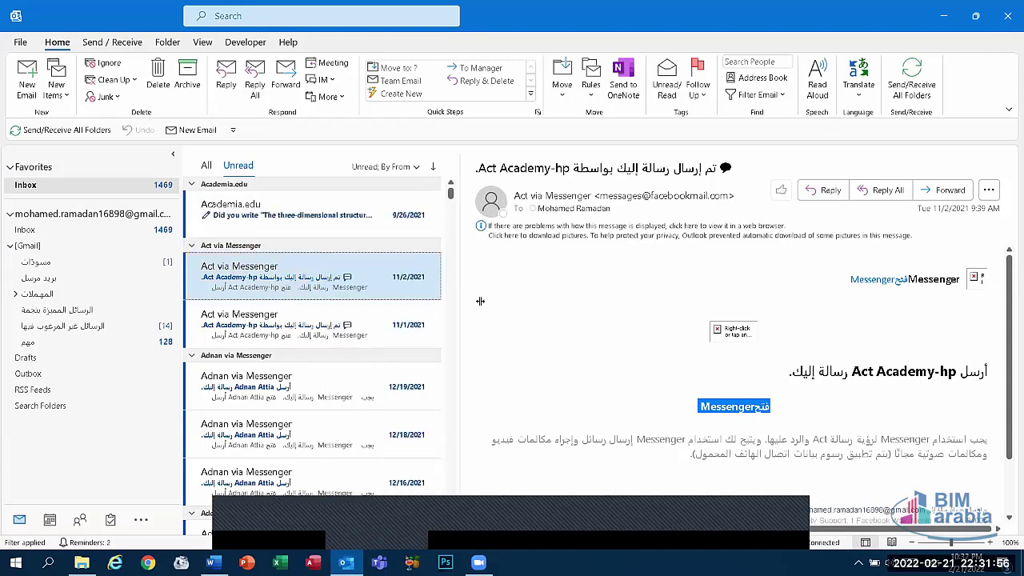
right_click(330, 290)
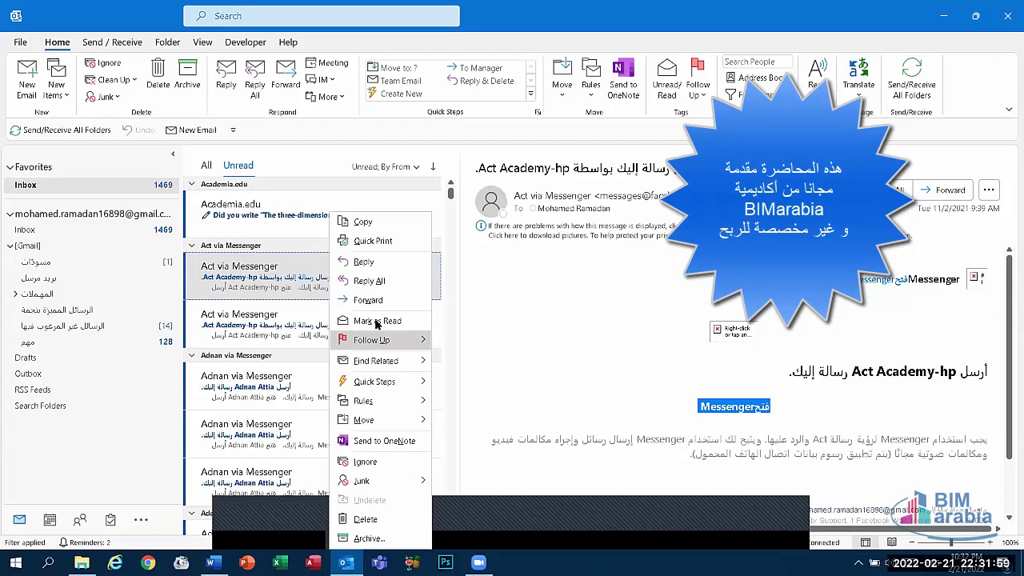
left_click(365, 241)
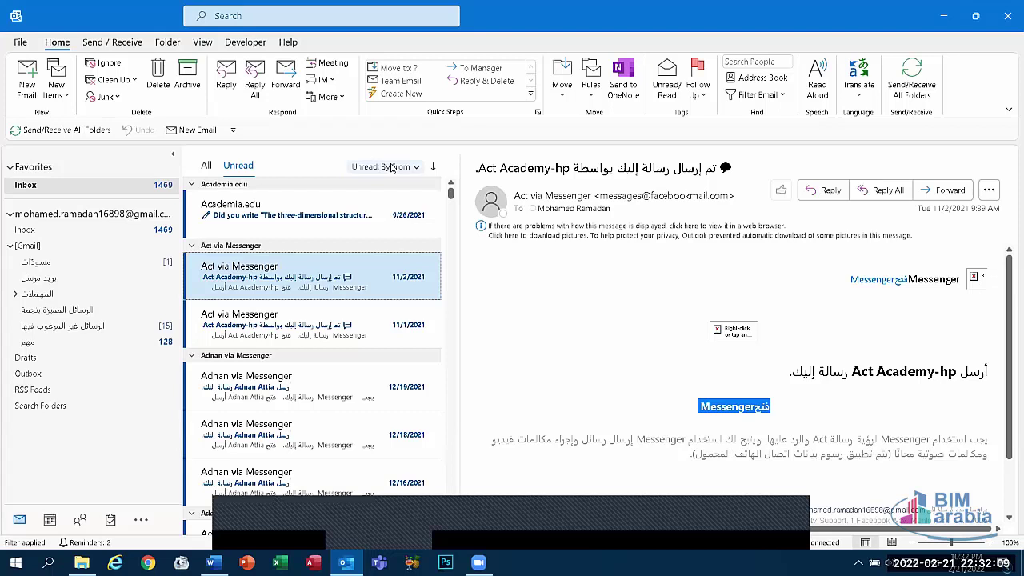
Arrange unread mail by Account and open the Facebook American Academy for Training message.
left_click(415, 169)
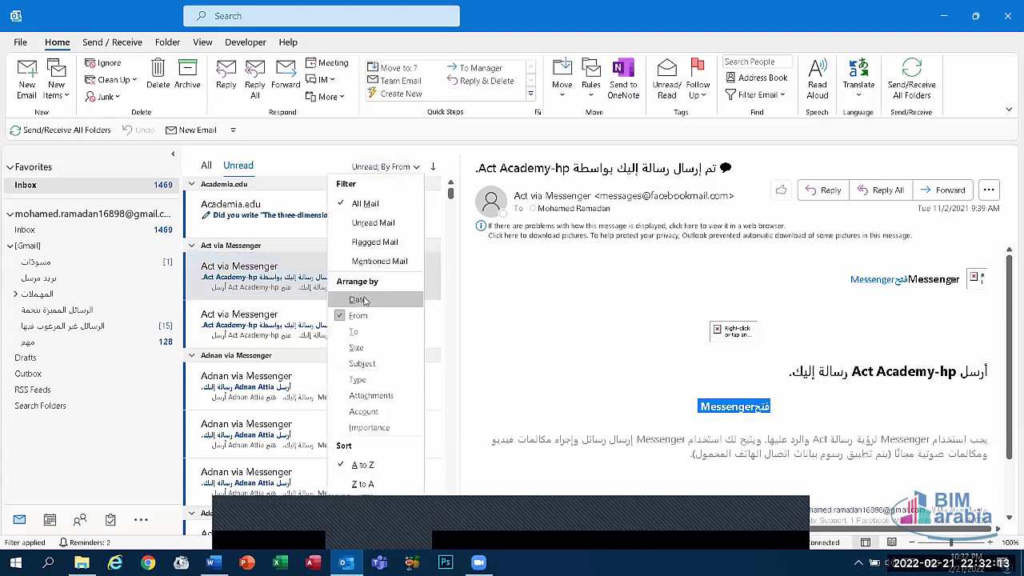
left_click(357, 299)
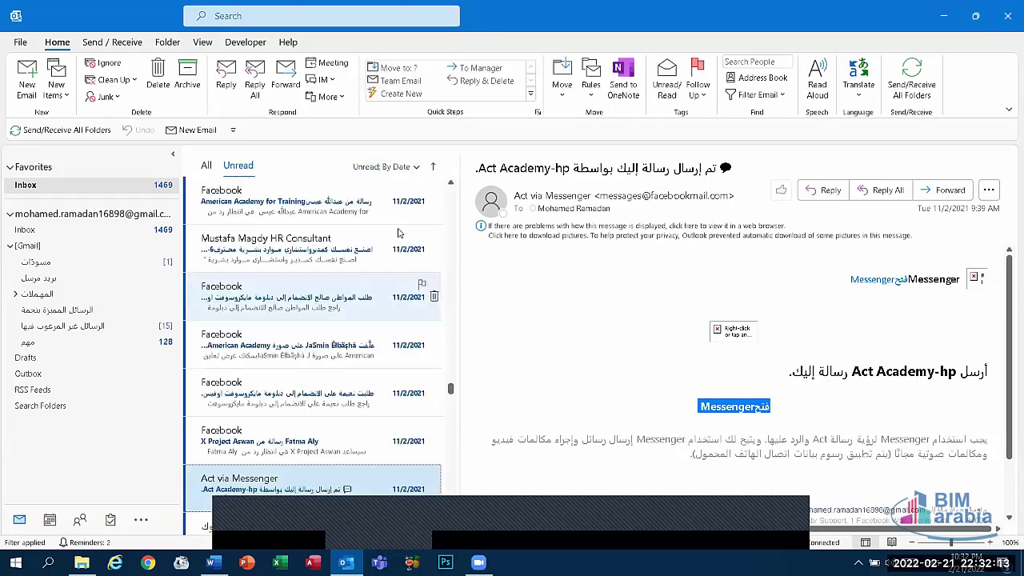
left_click(413, 168)
key("Escape")
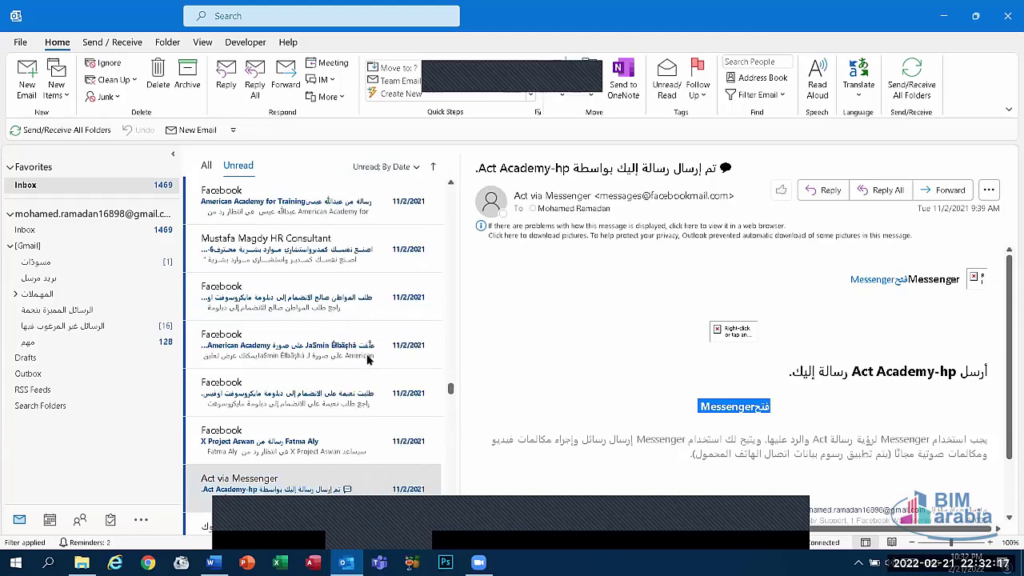
left_click(415, 168)
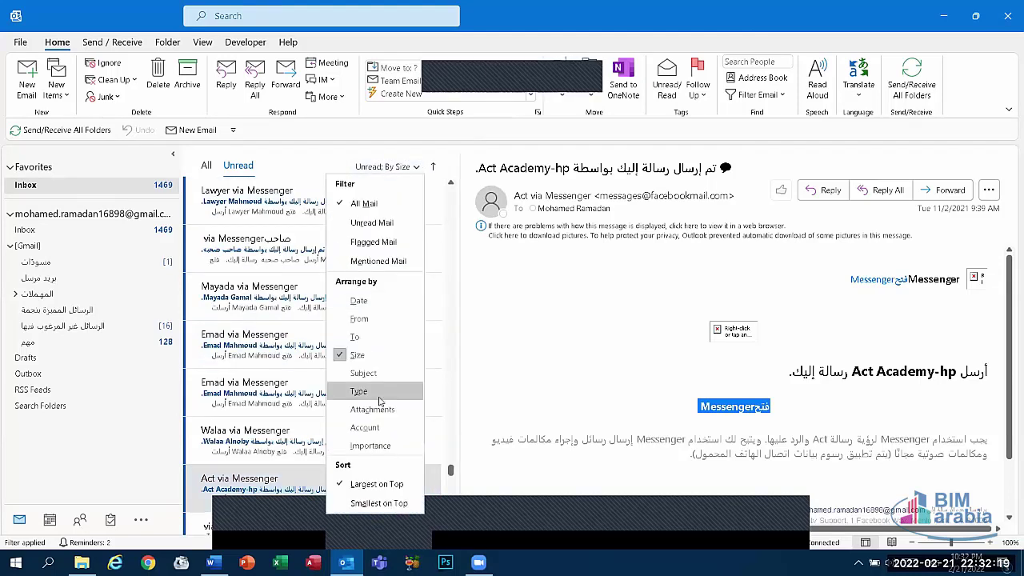
left_click(372, 390)
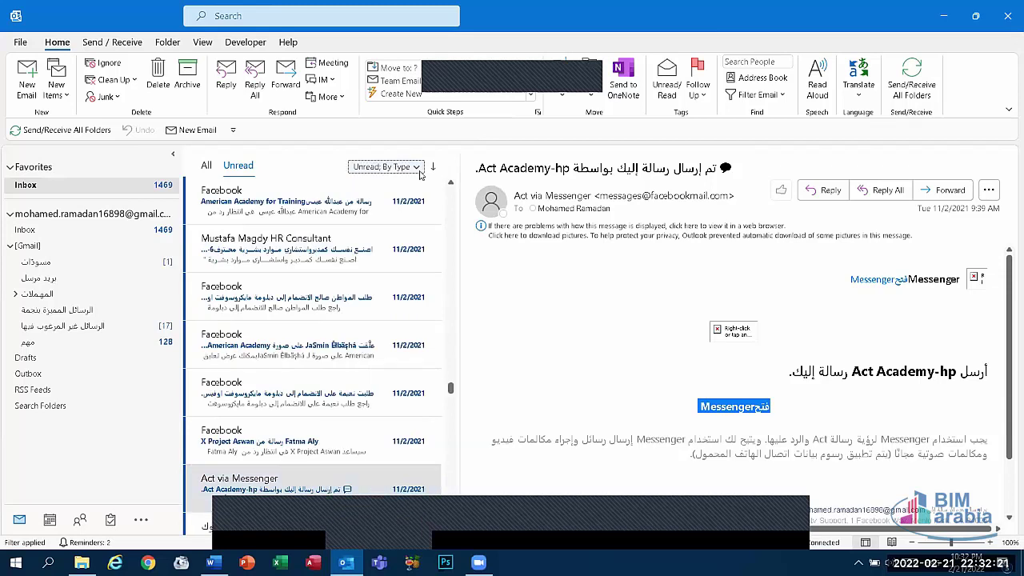
left_click(414, 166)
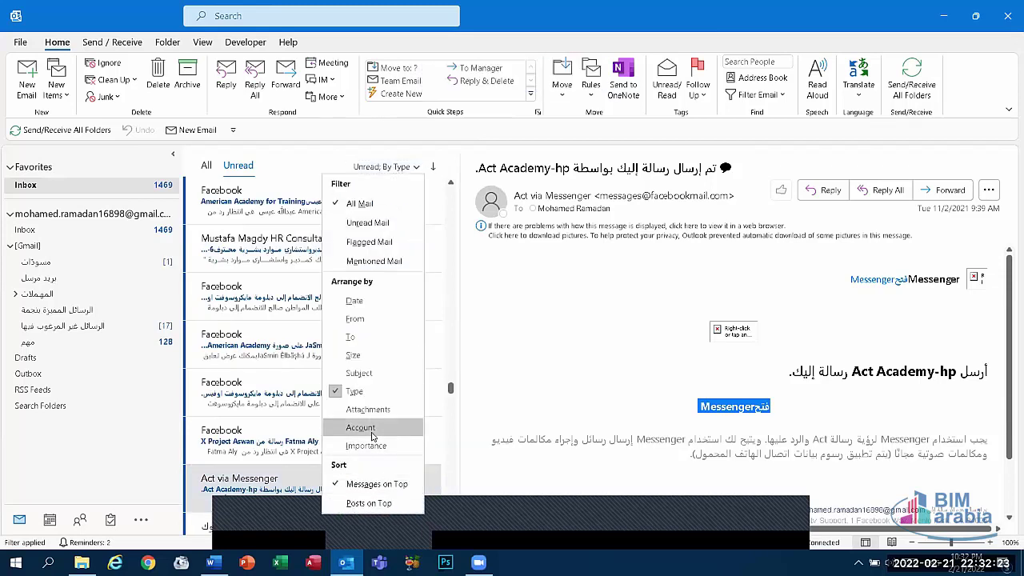
left_click(375, 428)
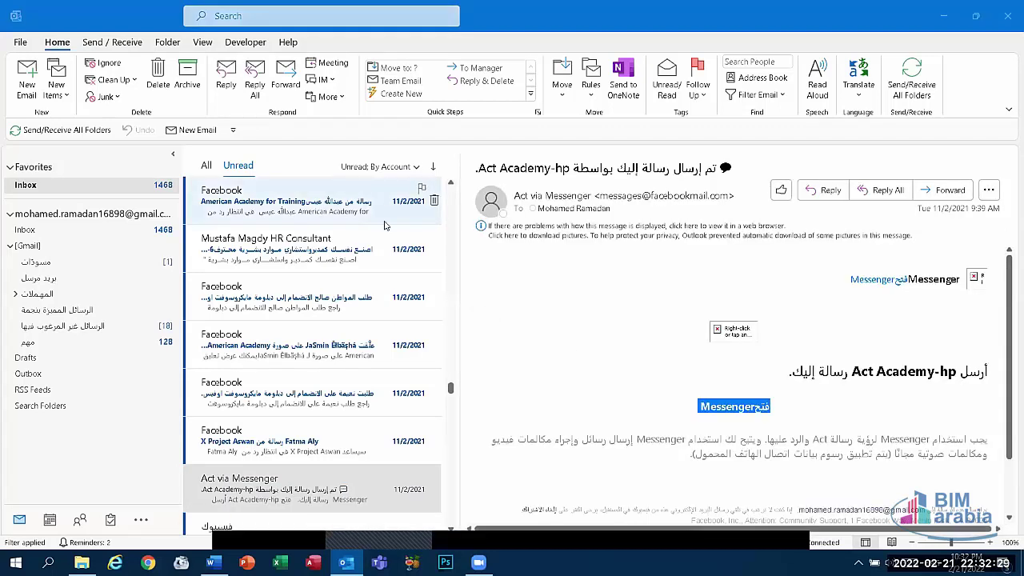
mouse_move(337, 206)
left_click(343, 205)
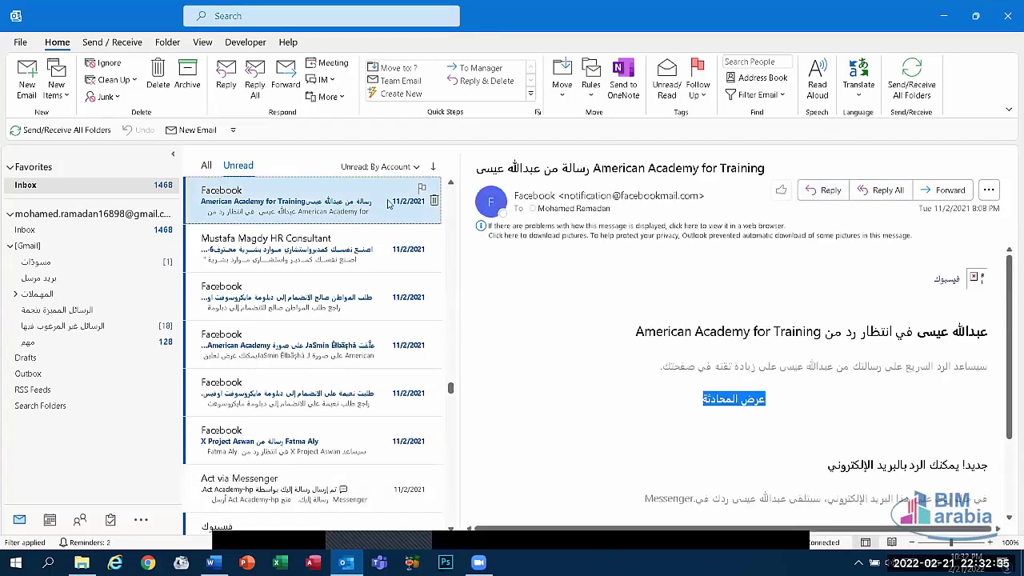
left_click(823, 191)
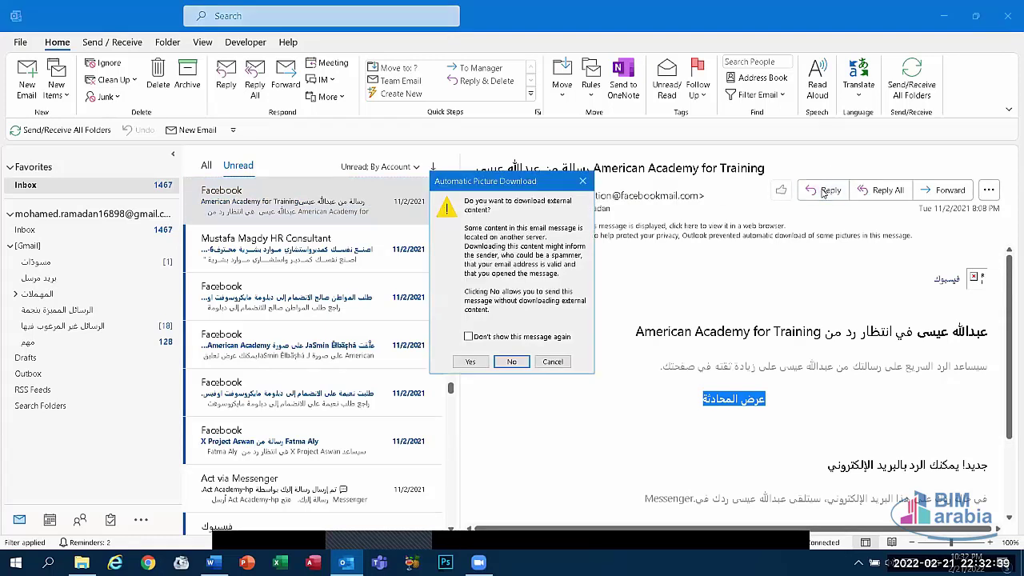
left_click(480, 361)
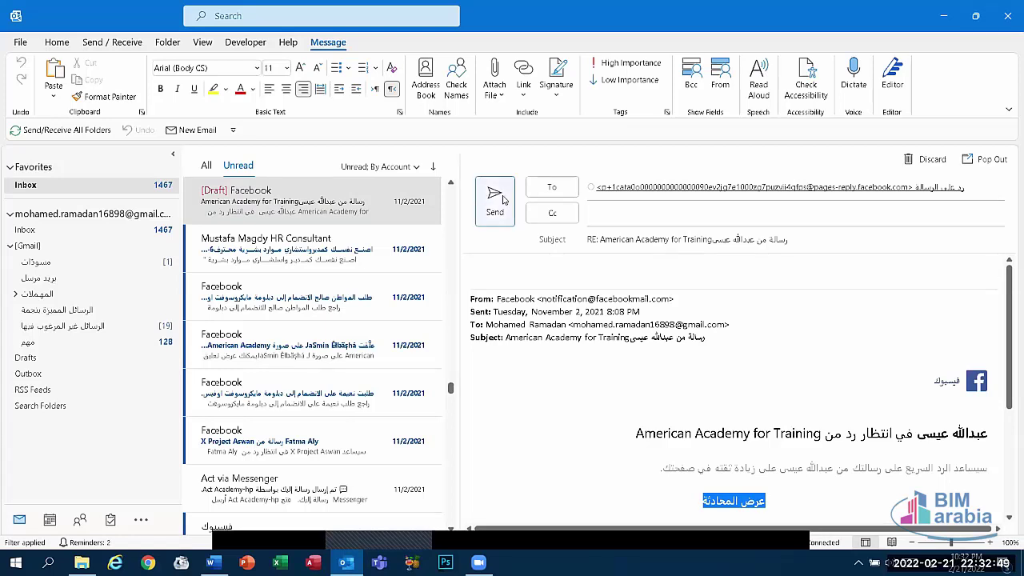
left_click(926, 159)
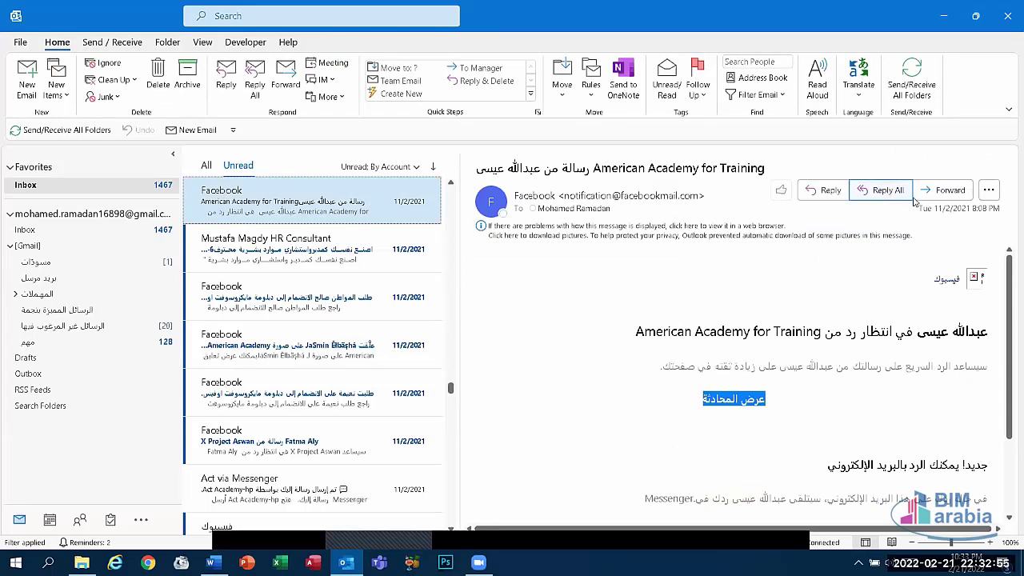
left_click(879, 192)
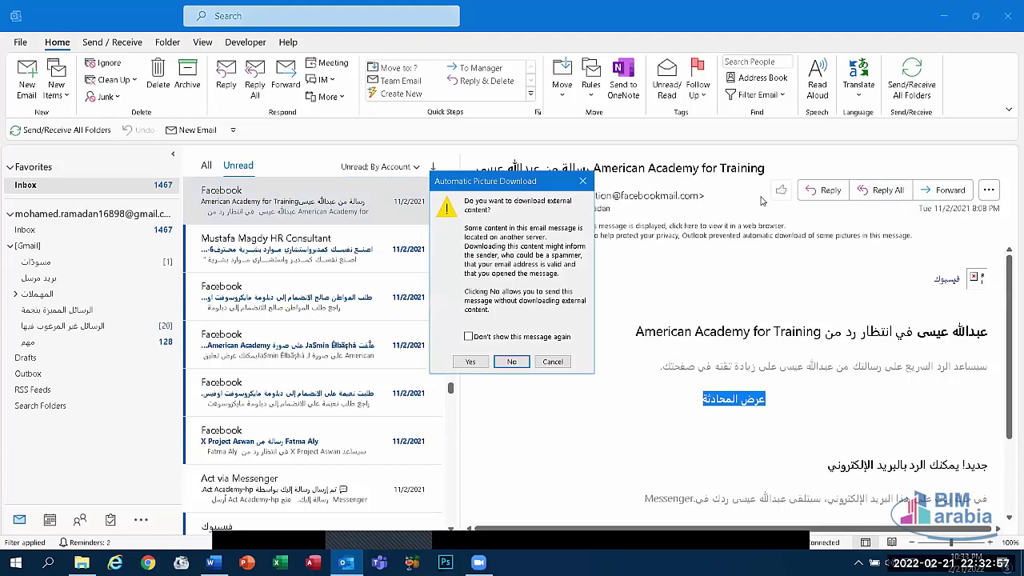
left_click(468, 361)
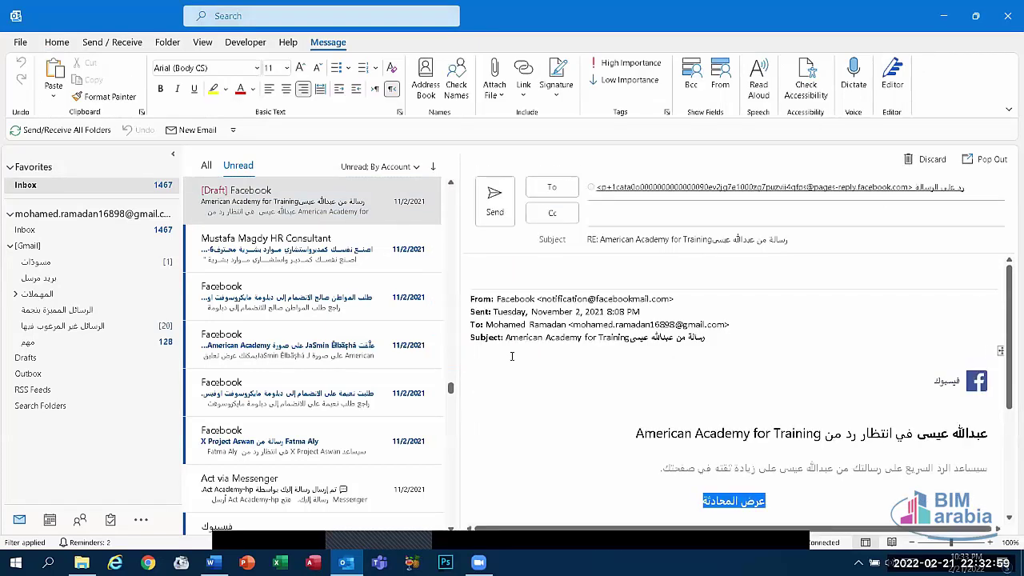
scroll(643, 319, "down", 2)
scroll(642, 317, "down", 3)
scroll(642, 240, "down", 1)
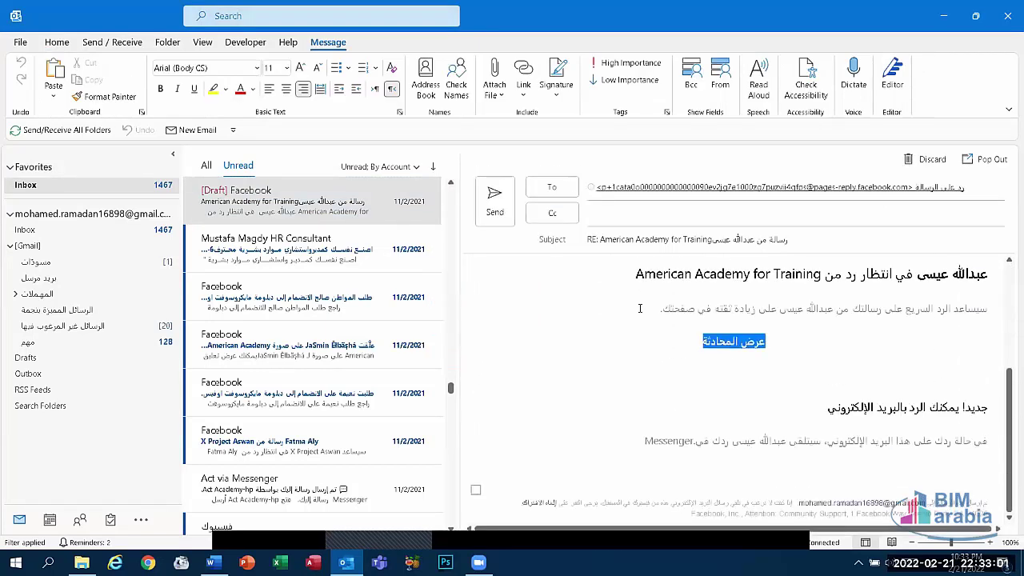
scroll(621, 267, "up", 6)
left_click(928, 159)
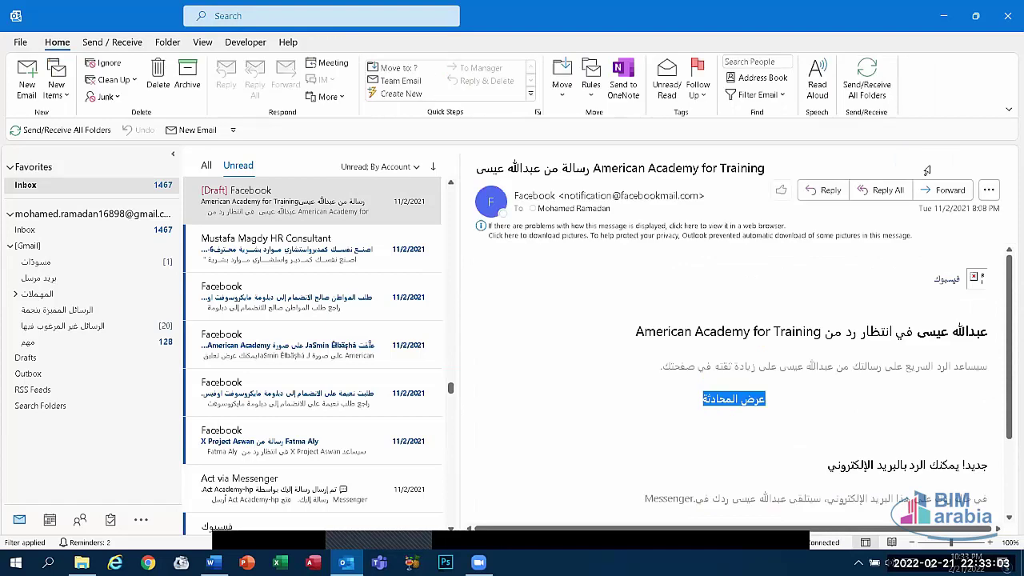
left_click(940, 190)
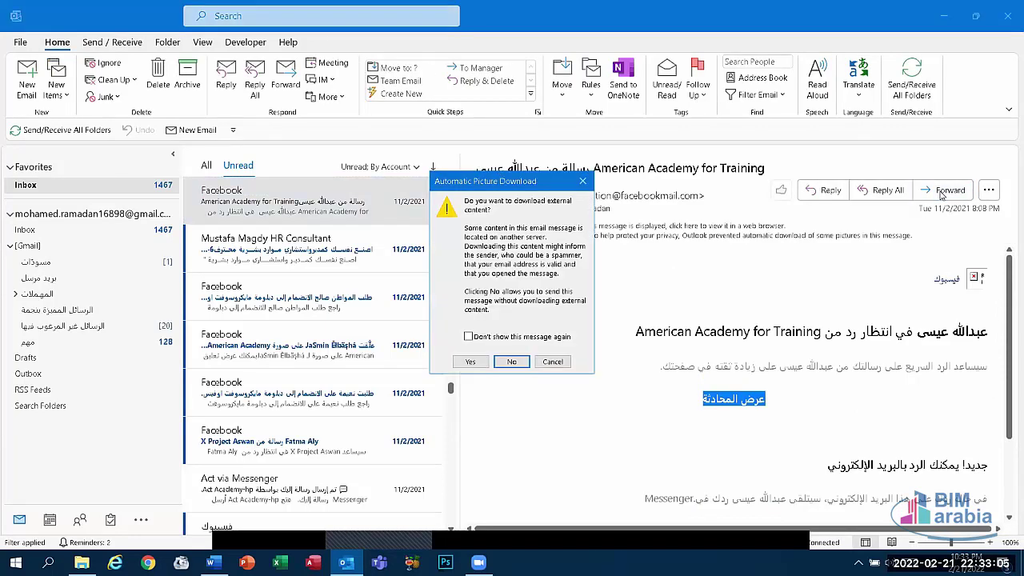
left_click(475, 362)
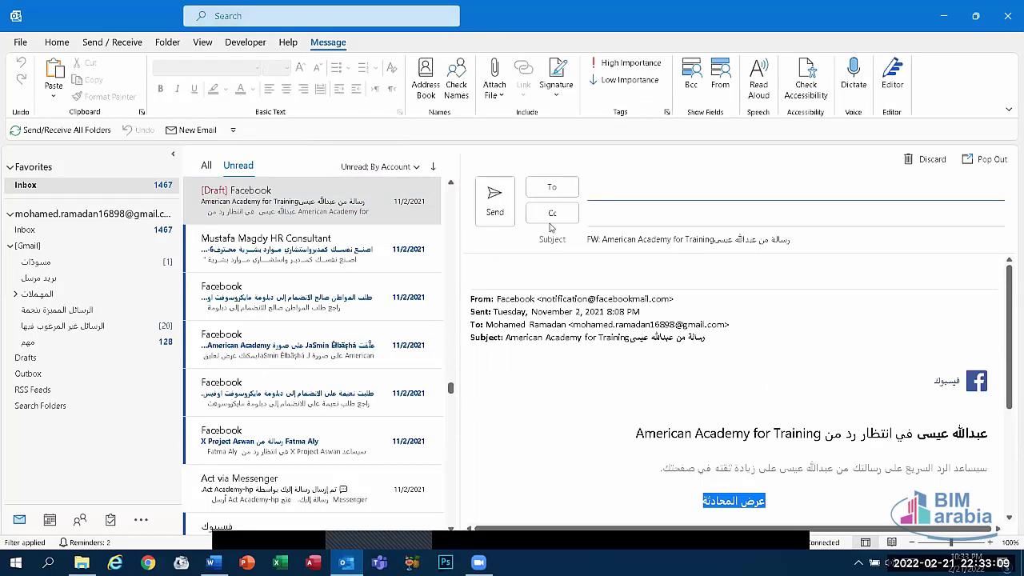
mouse_move(573, 379)
left_click_drag(730, 355, 472, 292)
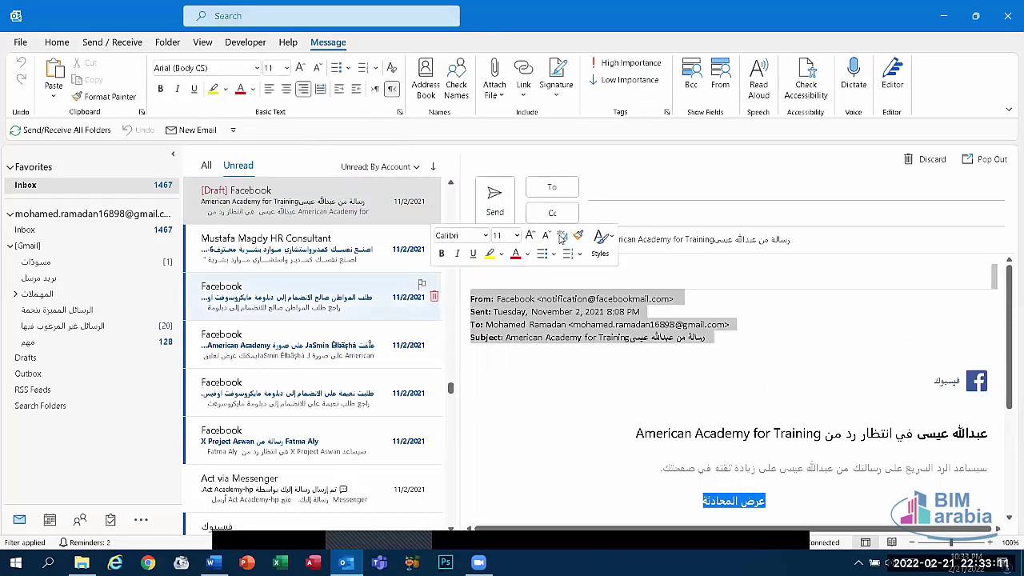
left_click(592, 196)
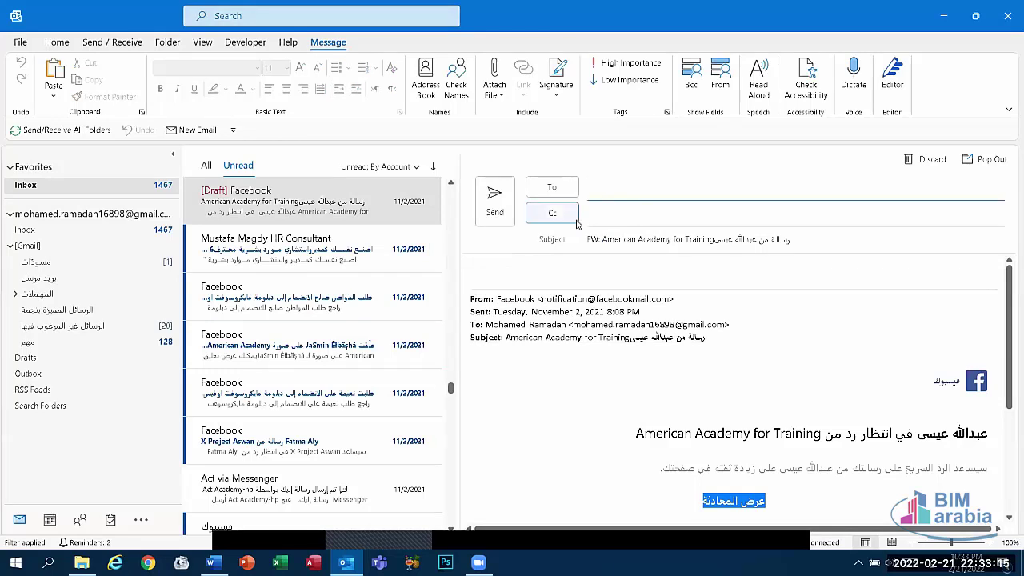
left_click(604, 216)
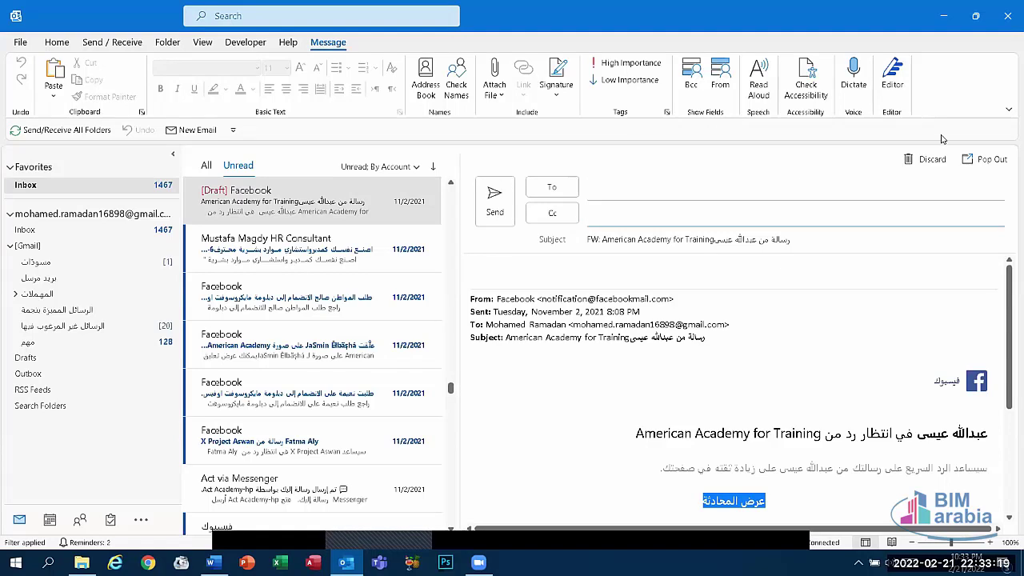
left_click(924, 159)
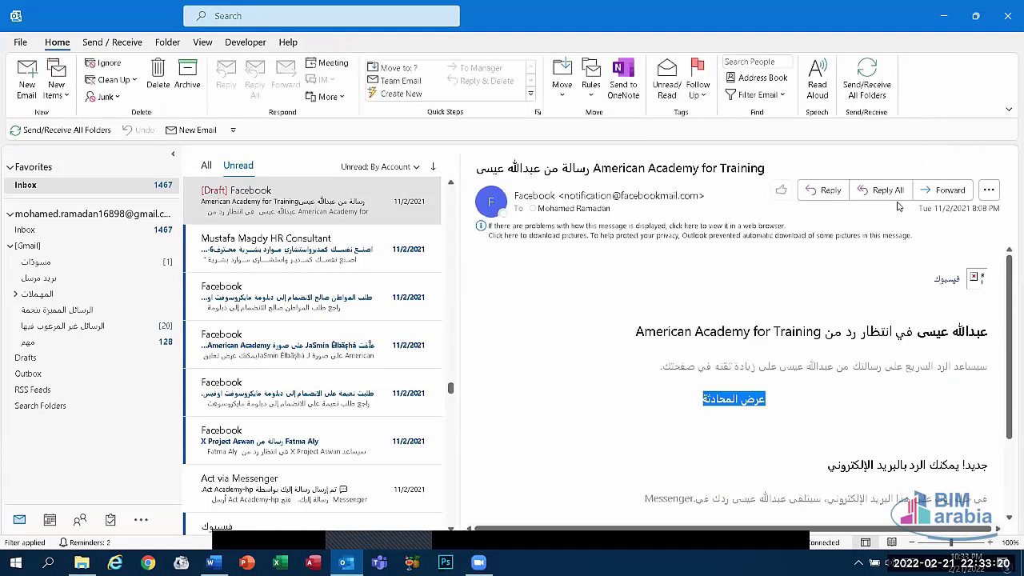
left_click(989, 190)
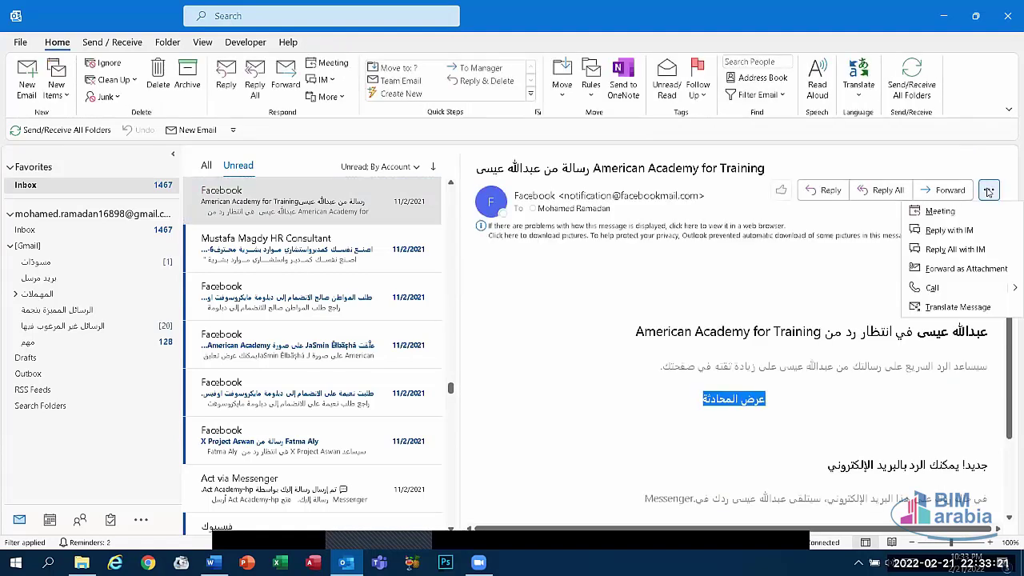
left_click(935, 211)
left_click(504, 363)
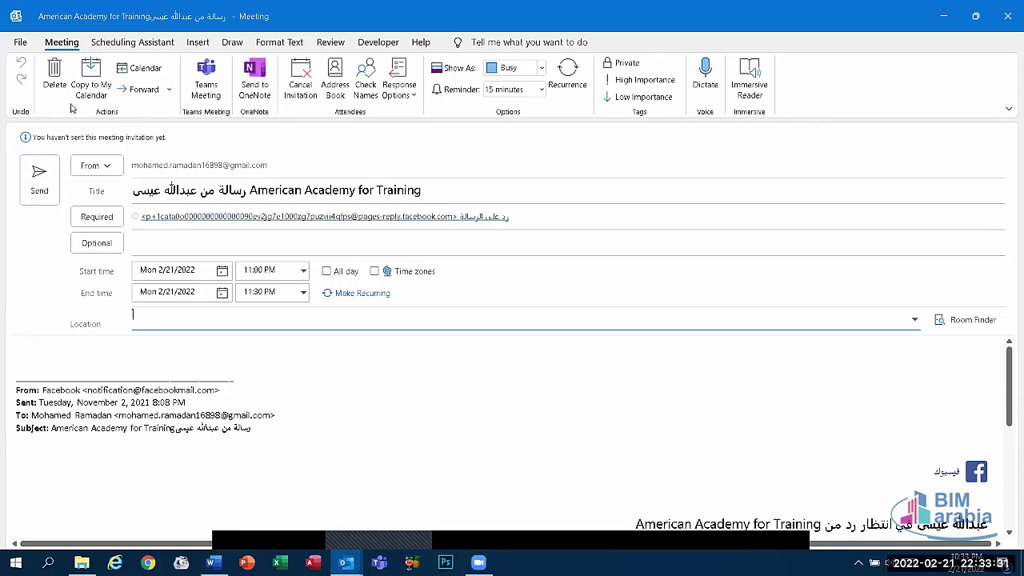
left_click(53, 74)
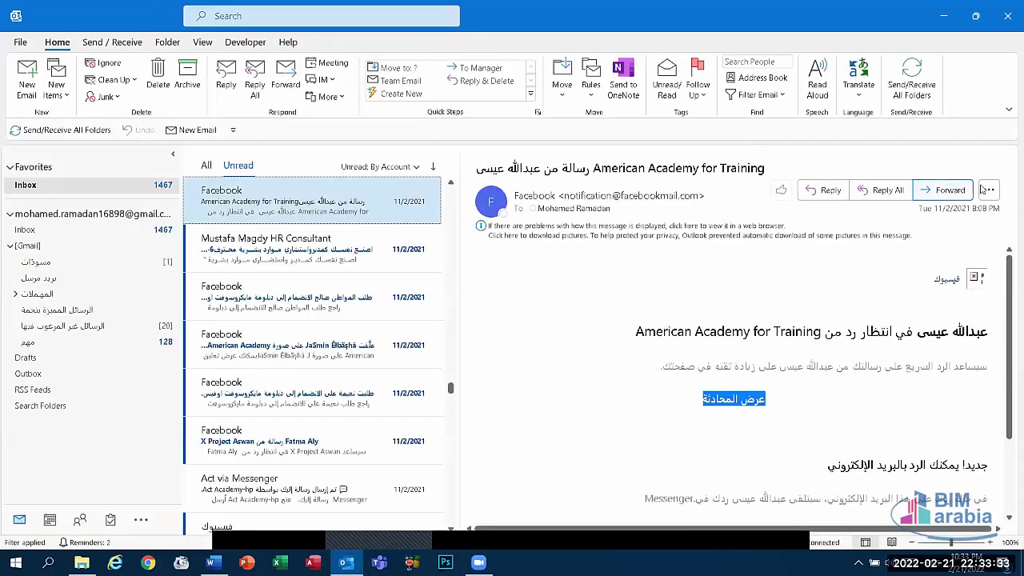
left_click(987, 190)
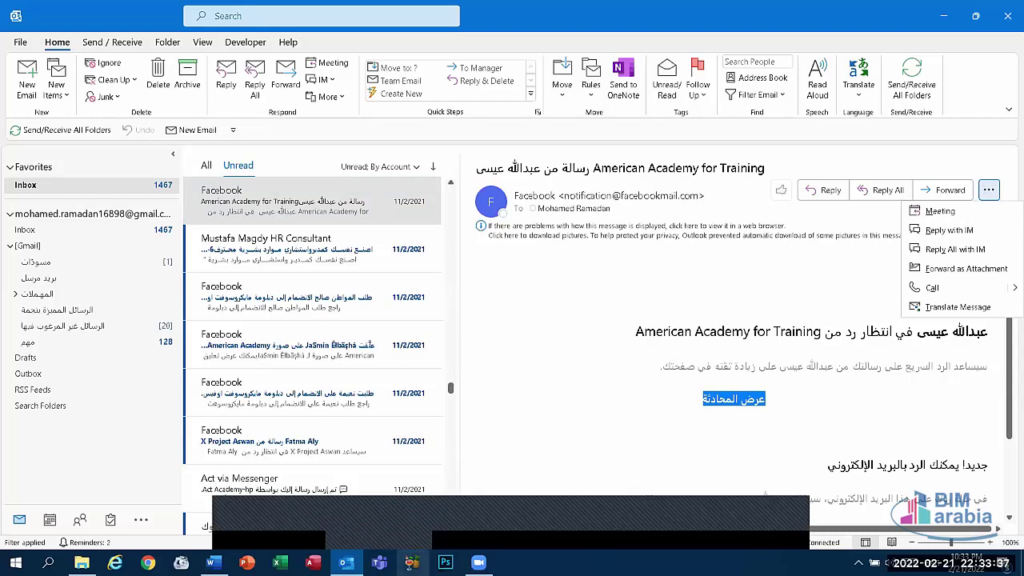
left_click(487, 527)
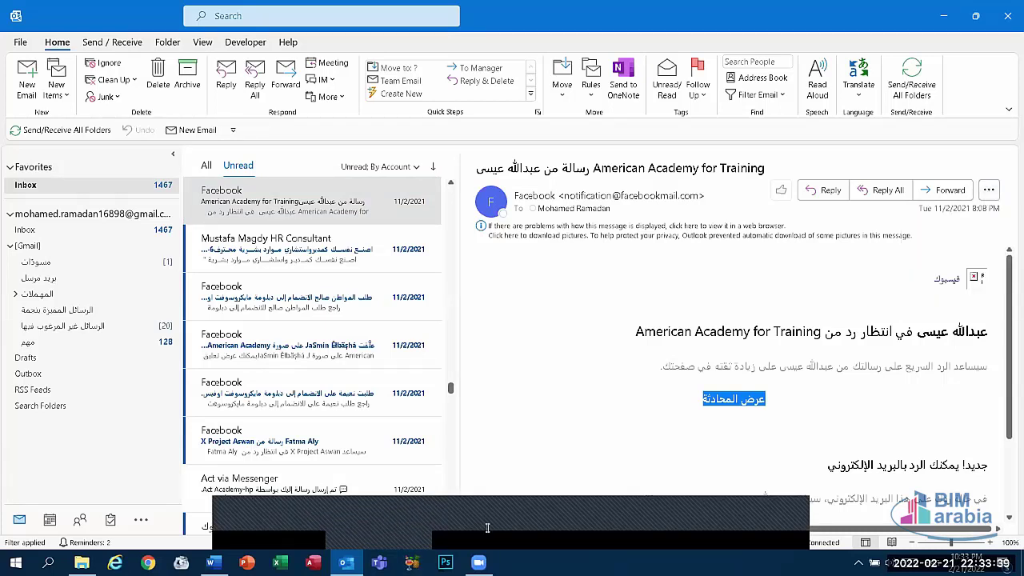
key("XF86AudioRaiseVolume")
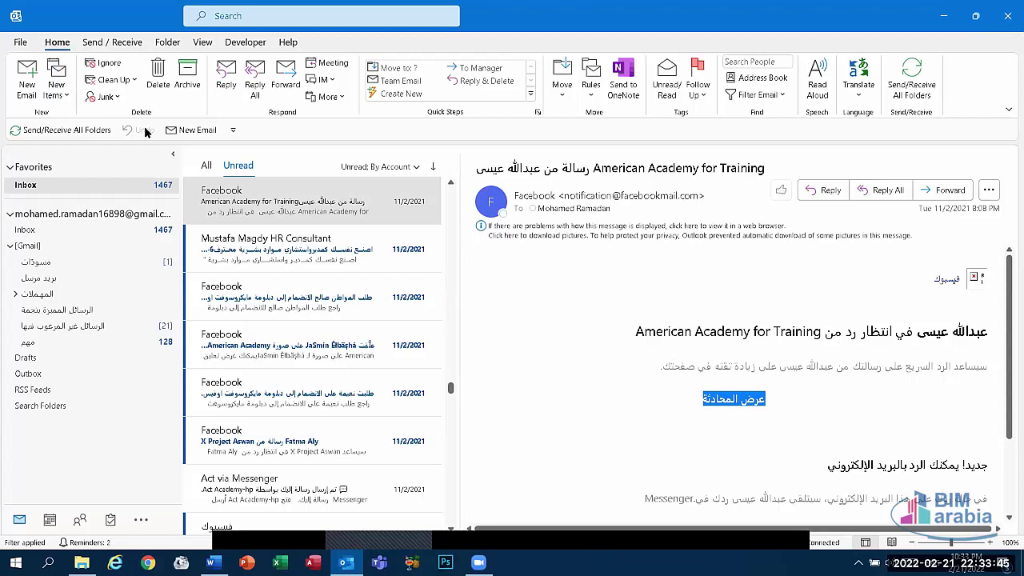
mouse_move(312, 248)
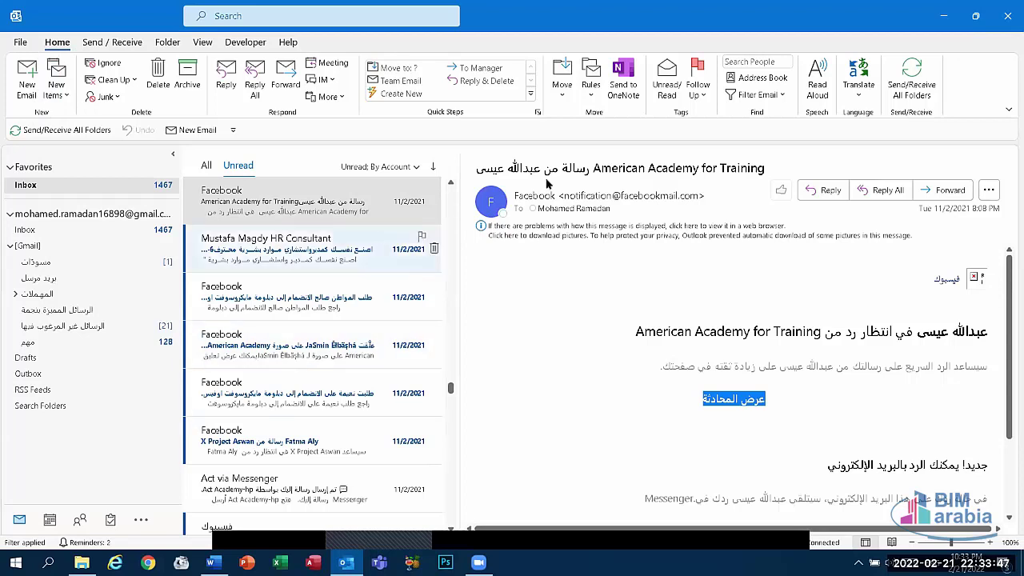
Check the top Facebook message's context menu, then switch to the Gmail account's own Inbox.
left_click(283, 200)
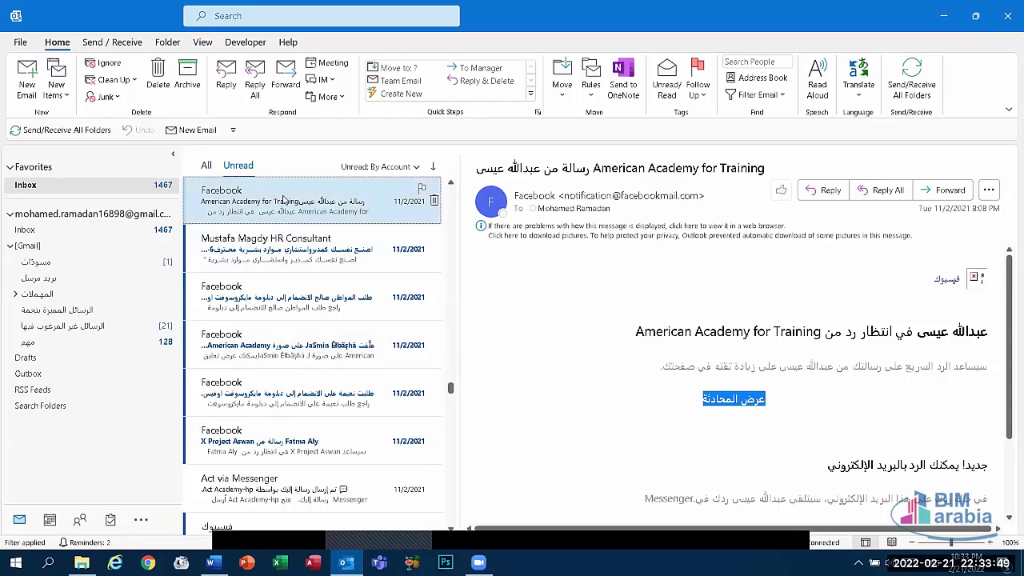
right_click(282, 200)
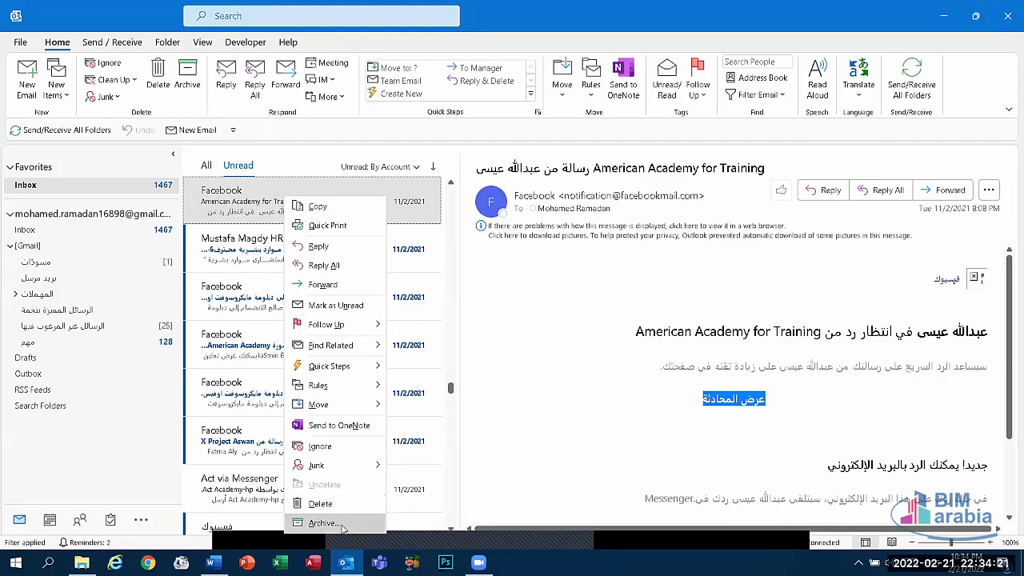
left_click(601, 374)
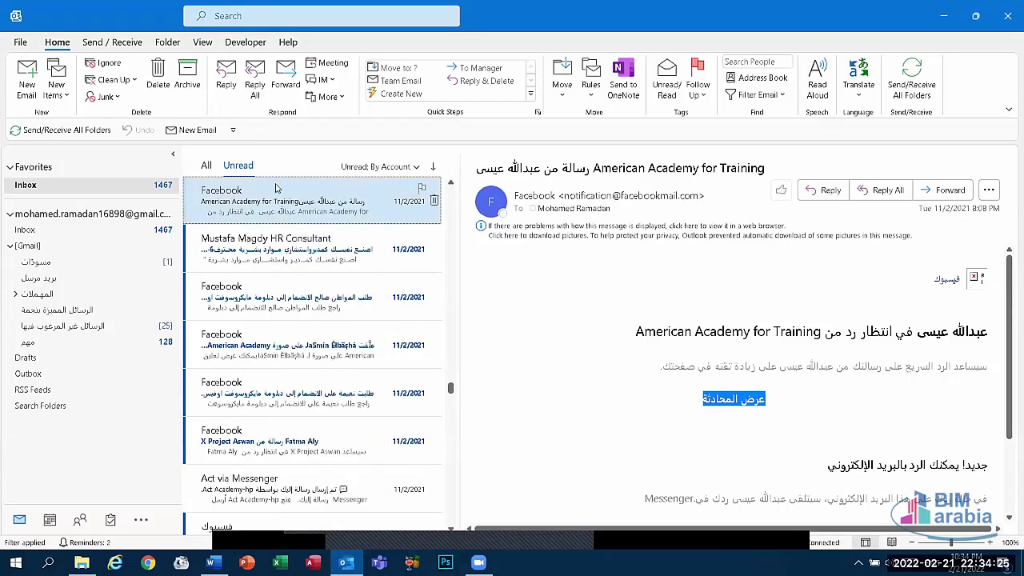
left_click(28, 231)
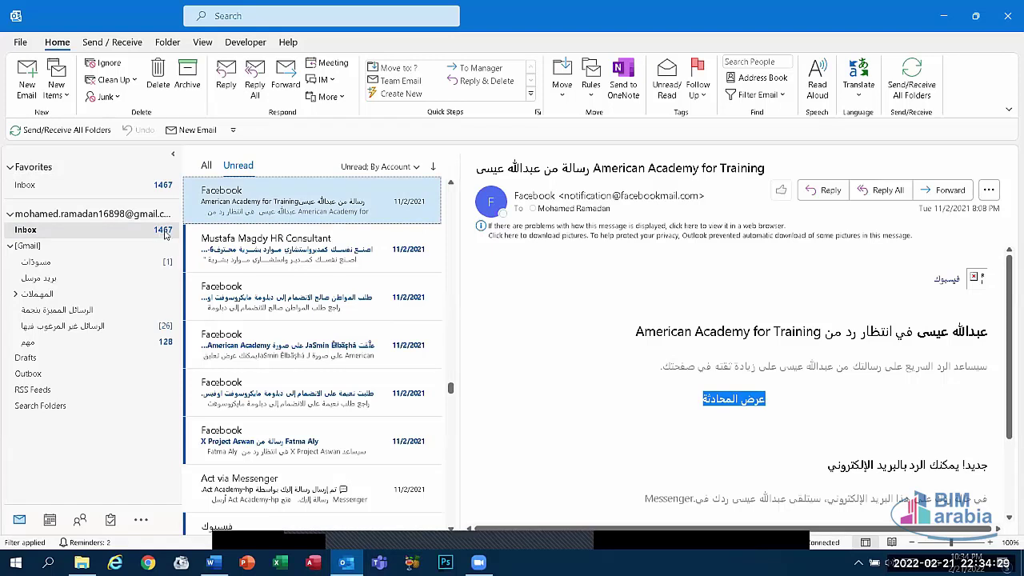
Delete the Gmail draft message, then look through the Sent Items folder.
left_click(38, 262)
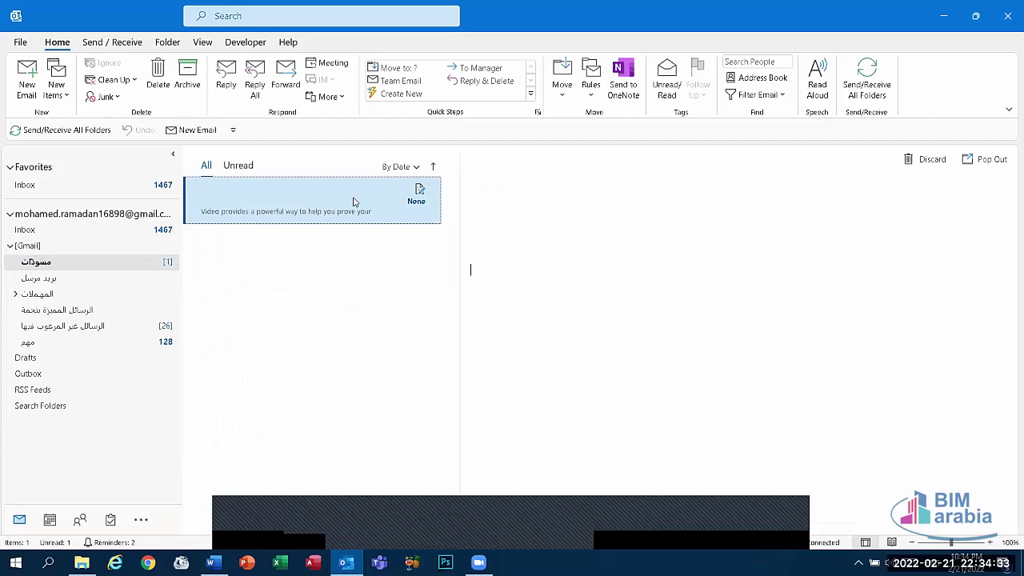
right_click(320, 207)
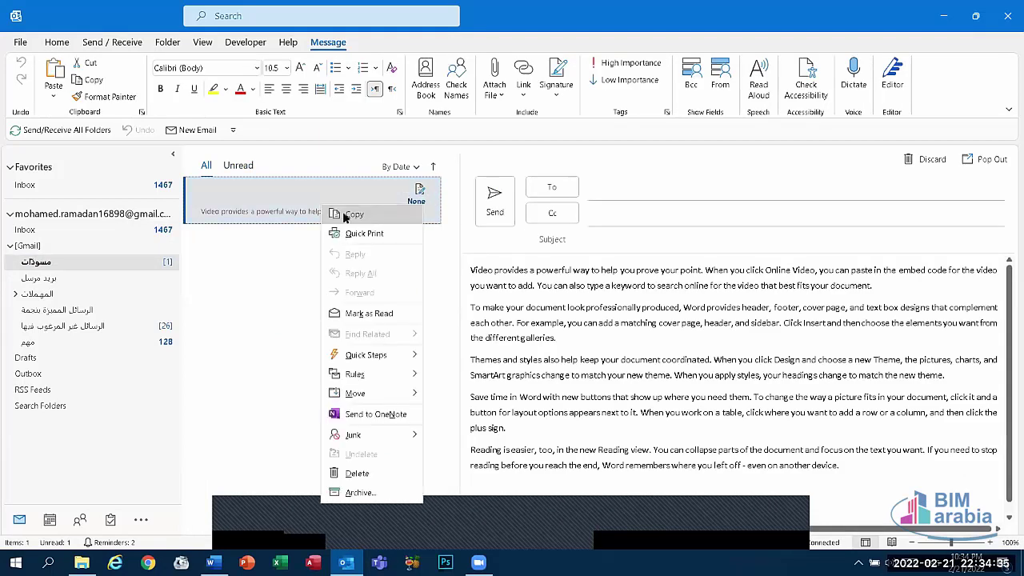
left_click(357, 473)
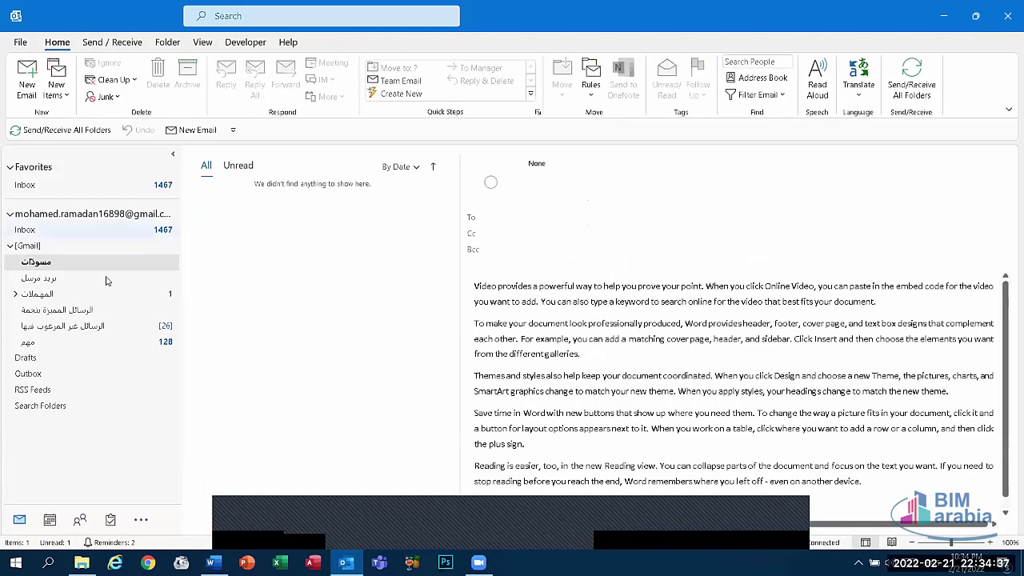
left_click(60, 280)
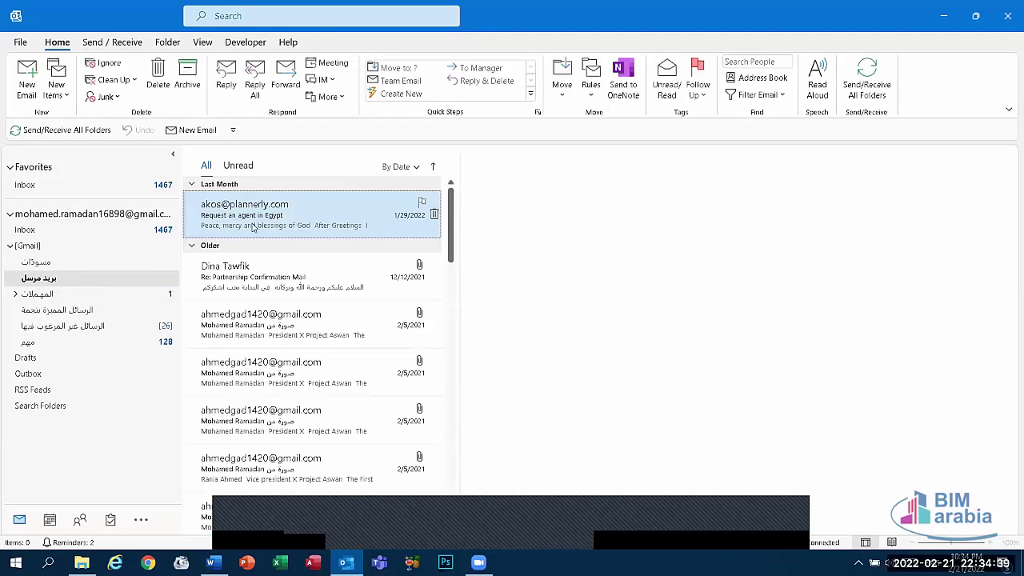
scroll(248, 244, "down", 1)
scroll(248, 244, "down", 3)
scroll(248, 244, "down", 3)
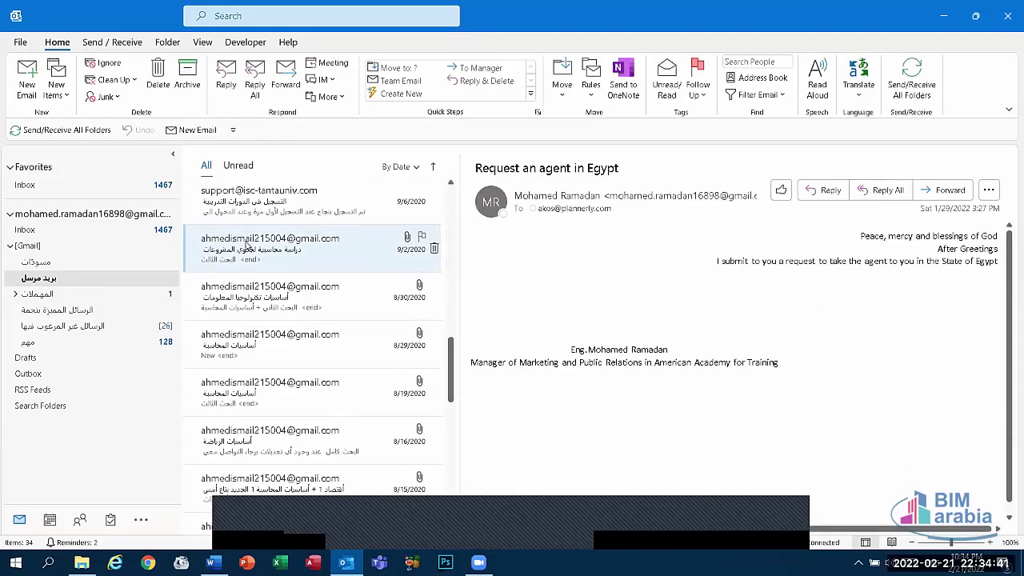
scroll(245, 246, "down", 3)
scroll(246, 246, "down", 3)
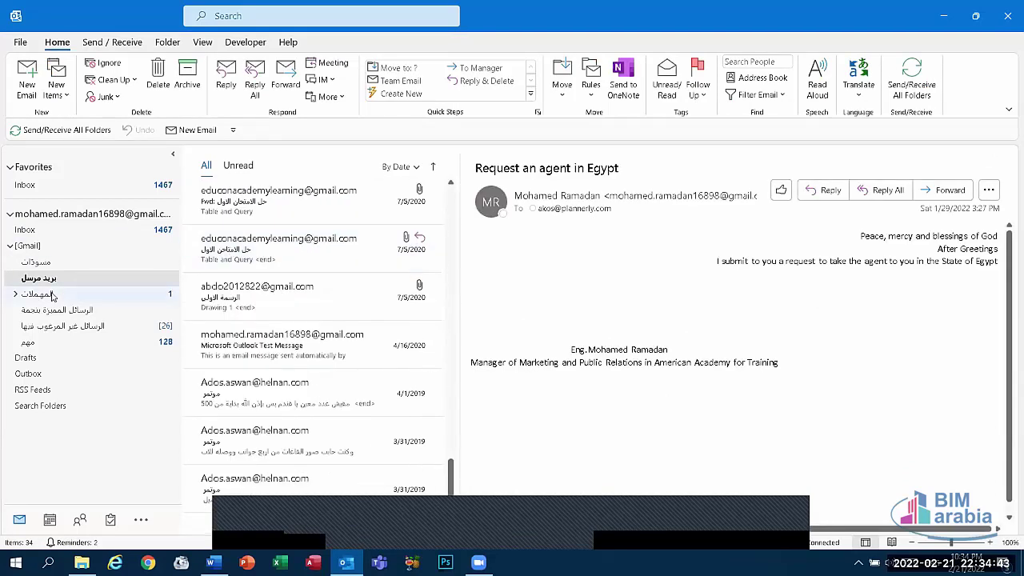
Permanently delete the three المهملات messages and the starred Steam Generation meeting item.
left_click(51, 294)
left_click(434, 201)
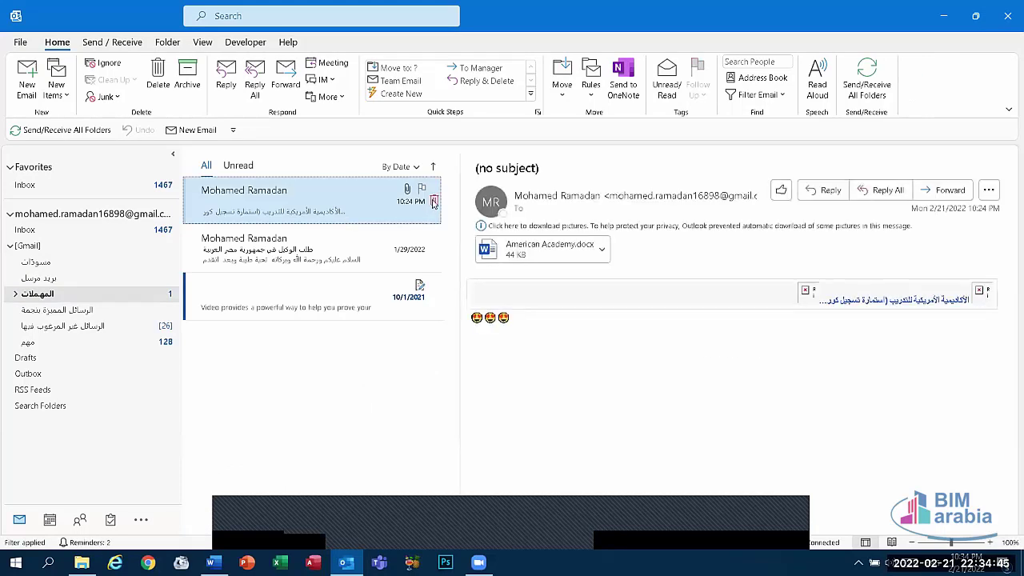
left_click(500, 321)
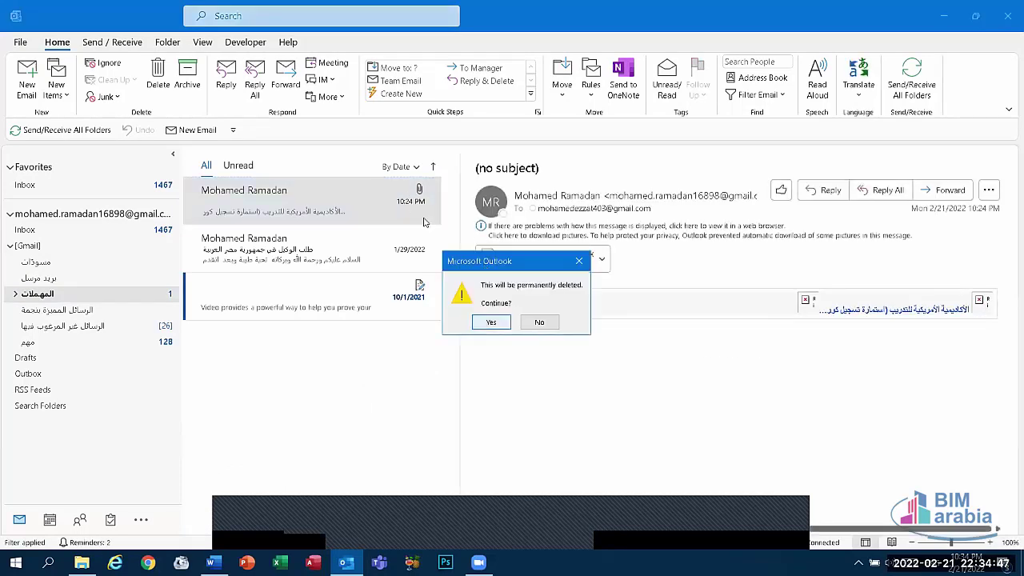
key("Delete")
left_click(491, 321)
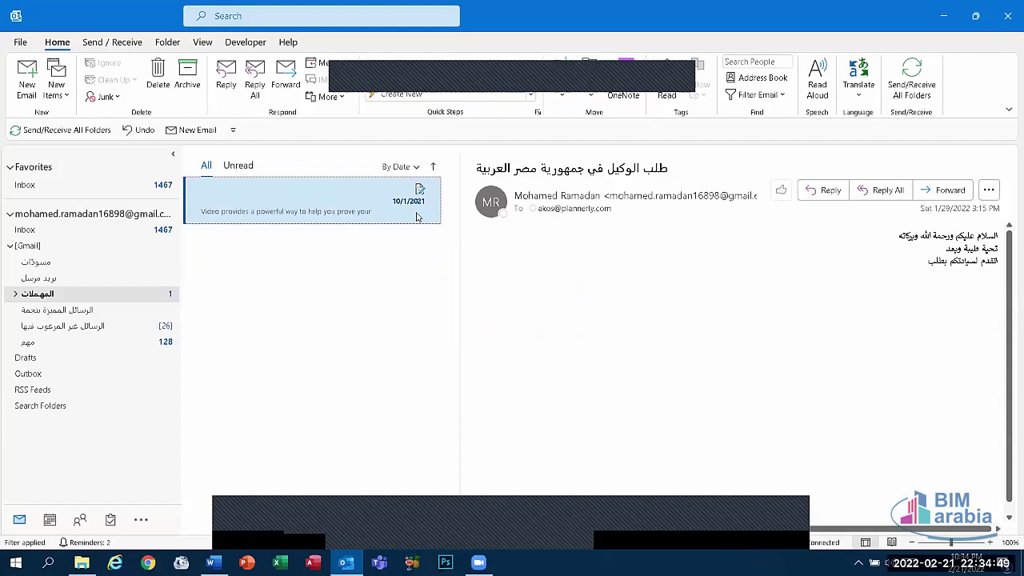
key("Delete")
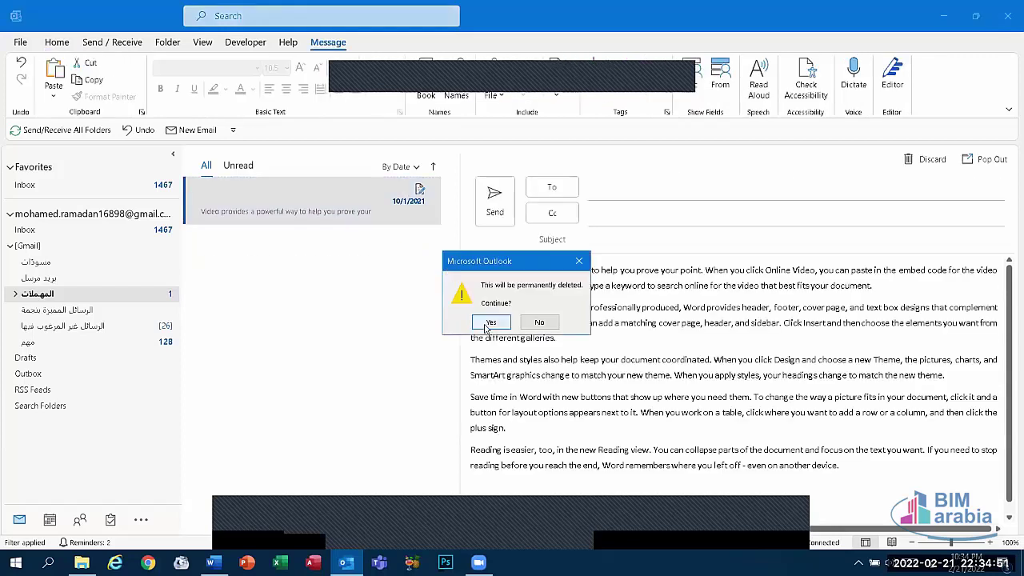
left_click(486, 324)
left_click(71, 315)
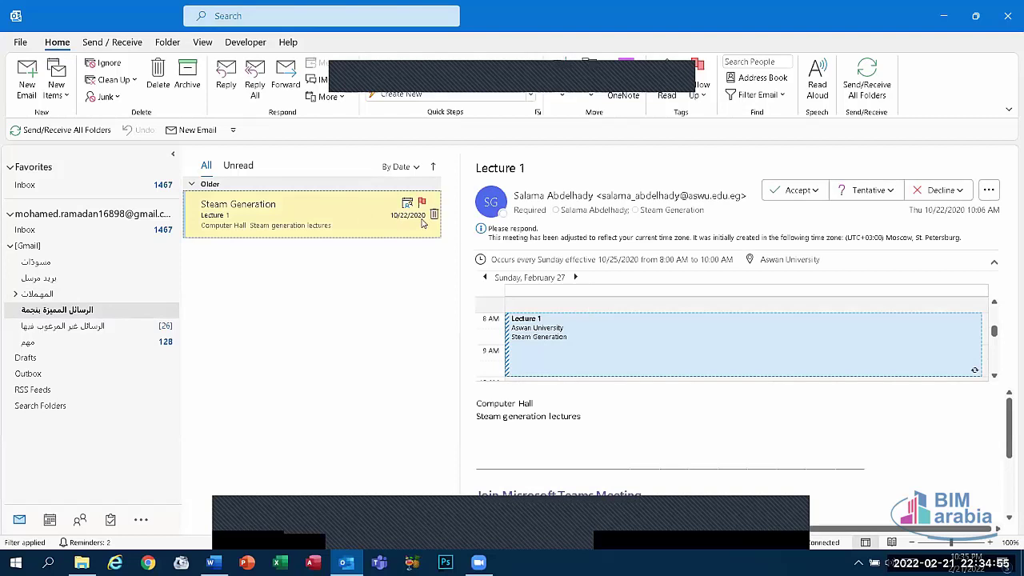
left_click(429, 216)
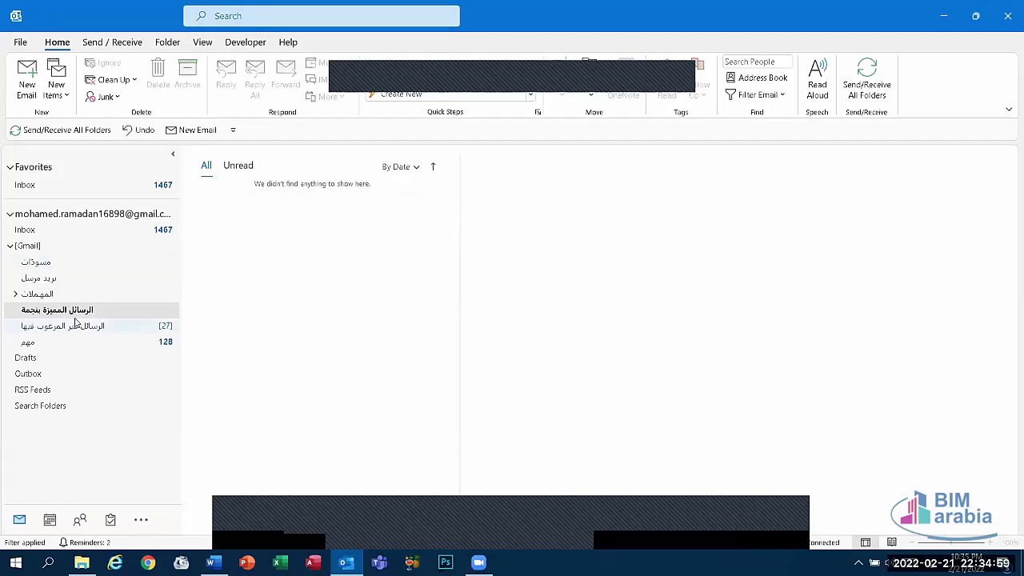
Scroll through the spam and مهم folders, then open the empty Drafts folder.
left_click(78, 324)
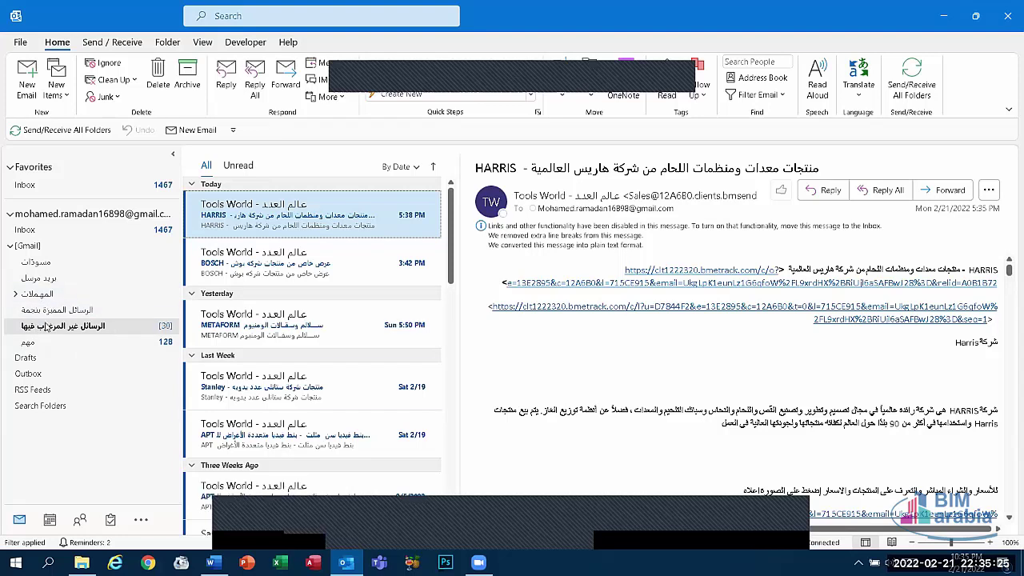
scroll(247, 272, "down", 5)
scroll(248, 273, "down", 2)
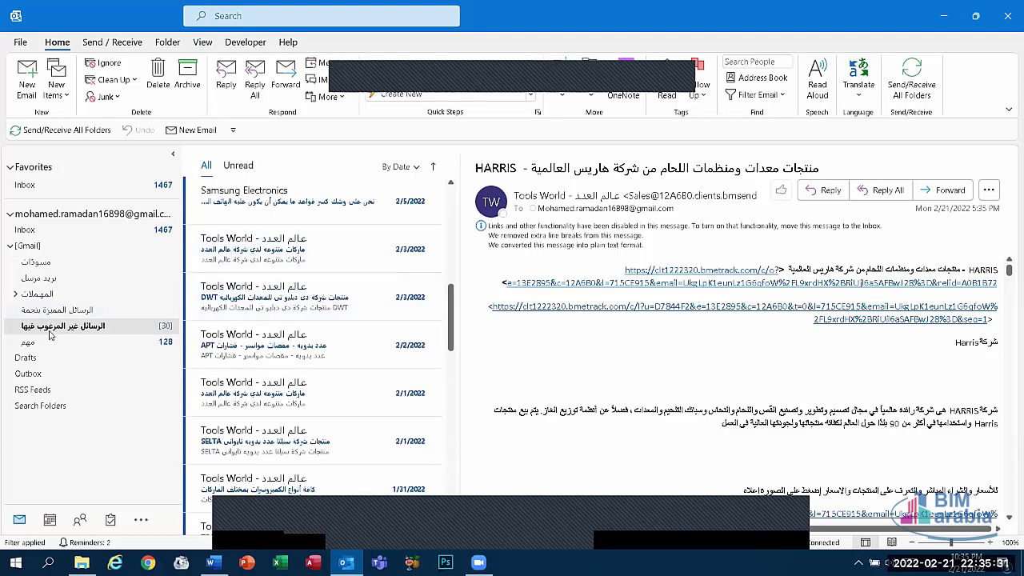
scroll(275, 248, "up", 2)
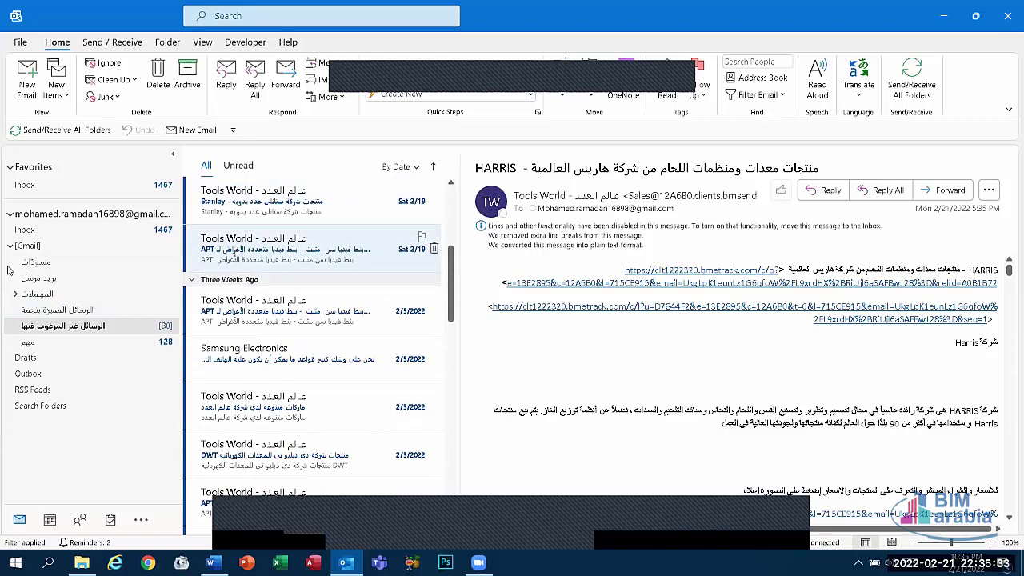
left_click(81, 342)
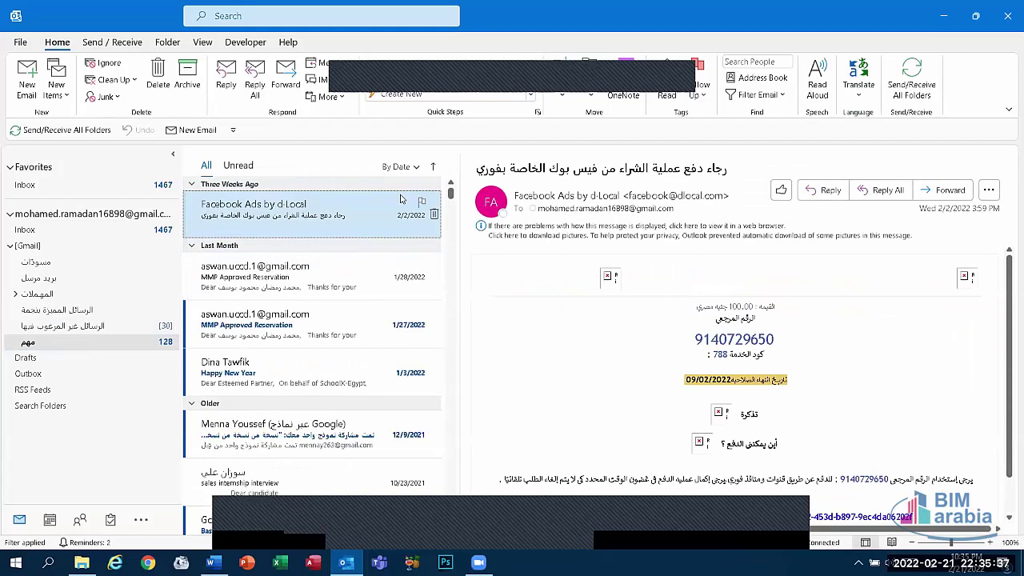
scroll(360, 240, "down", 2)
scroll(320, 264, "up", 2)
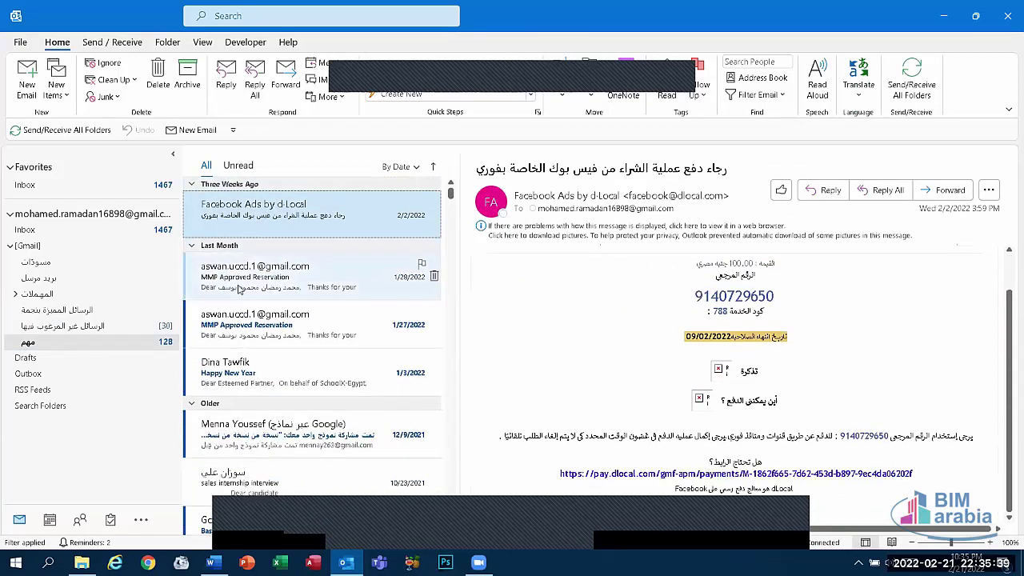
scroll(238, 289, "down", 3)
scroll(200, 294, "down", 2)
scroll(200, 295, "down", 2)
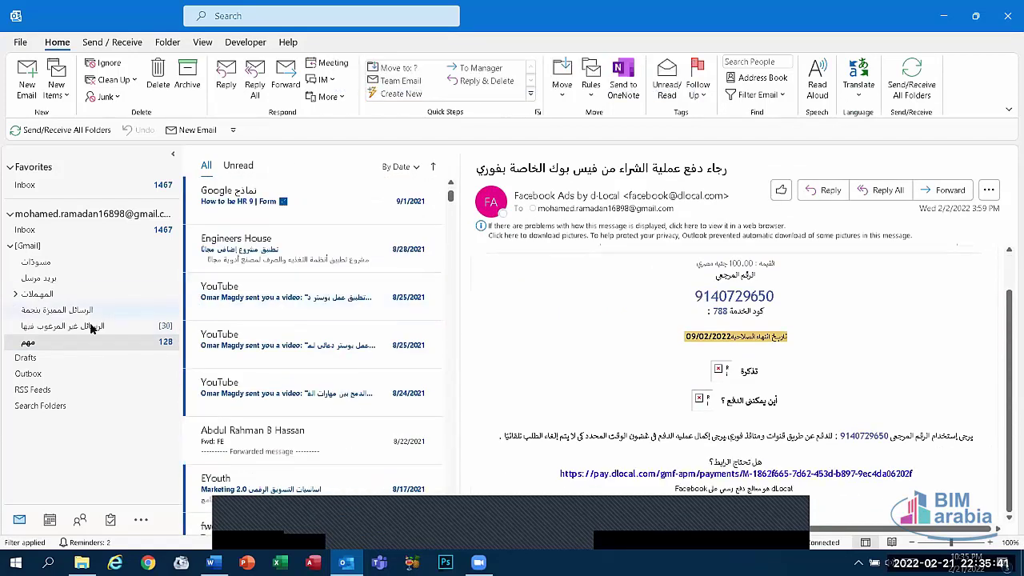
left_click(56, 358)
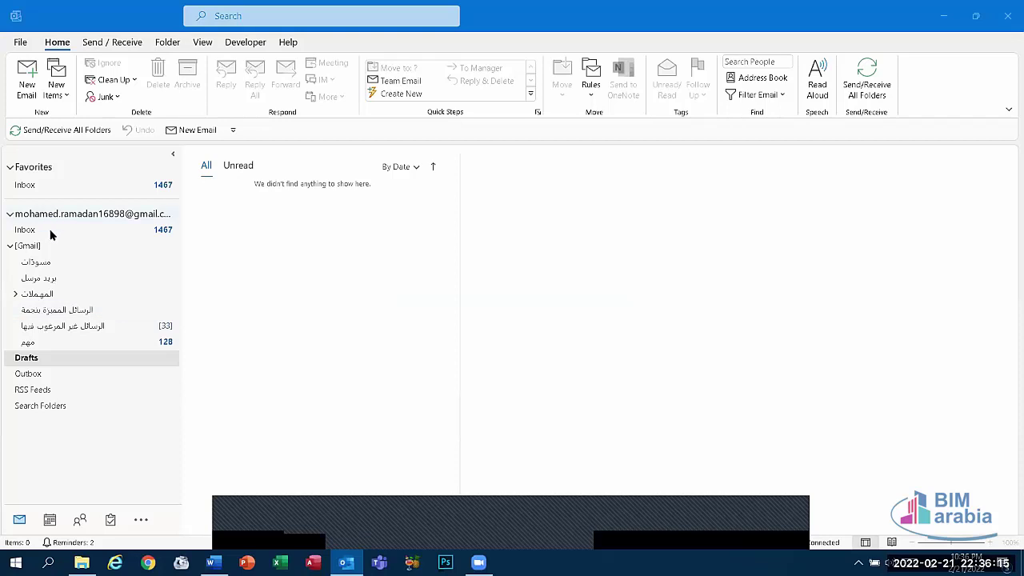
From the Inbox, apply a Junk-mail option to the Facebook sender, then switch to Calendar.
key("ctrl+shift+i")
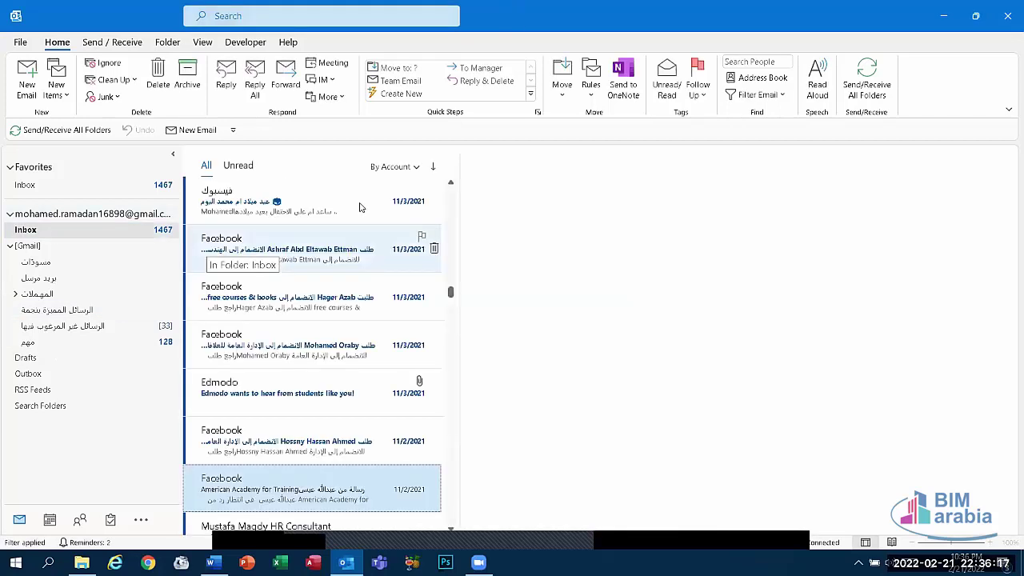
right_click(381, 493)
mouse_move(408, 472)
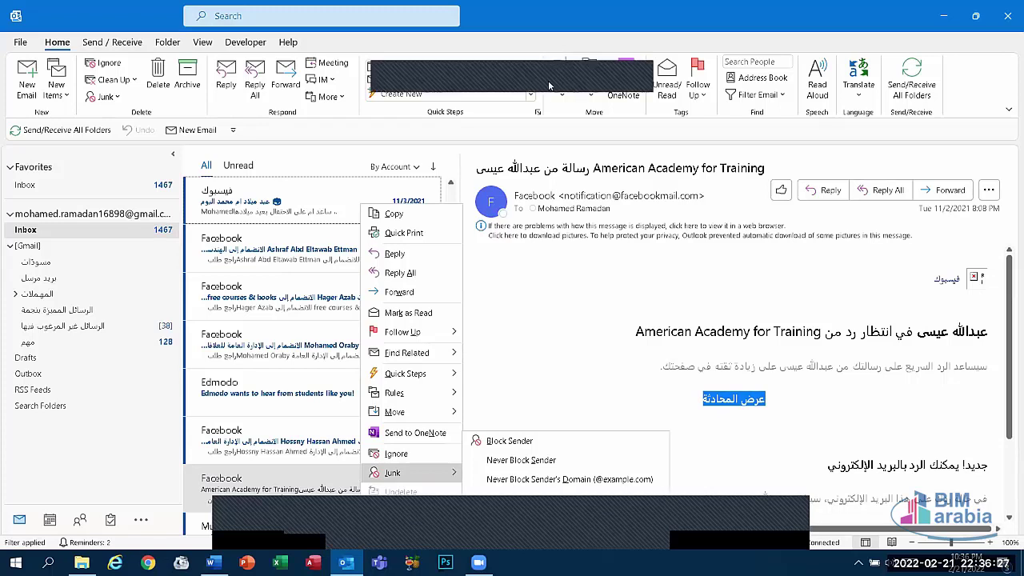
left_click(488, 535)
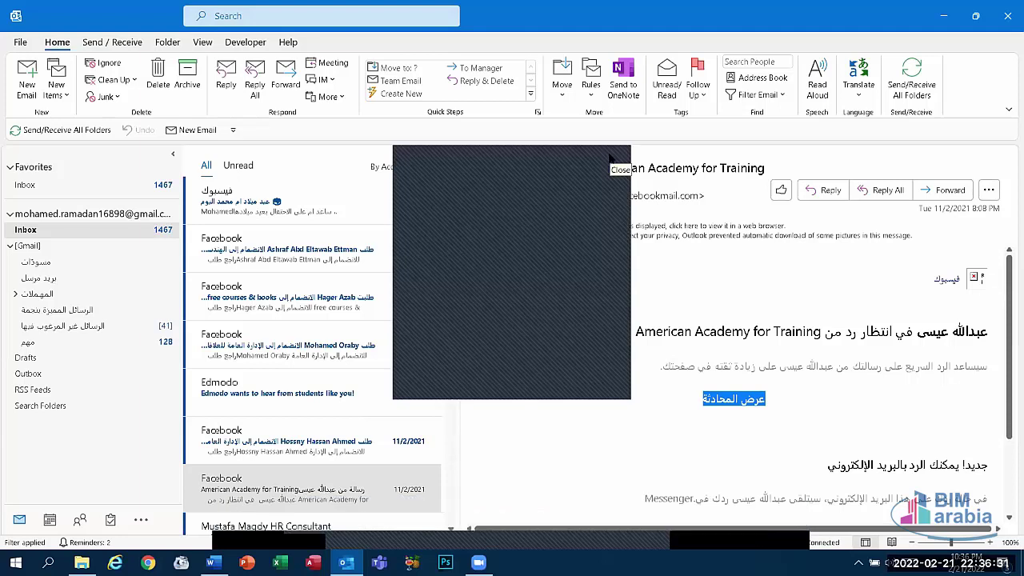
left_click(612, 157)
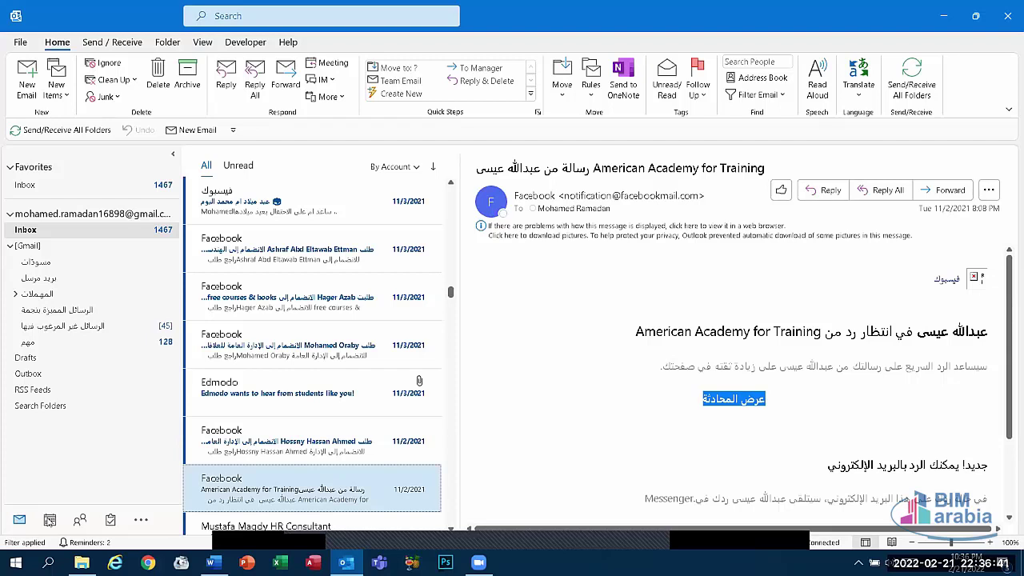
left_click(49, 519)
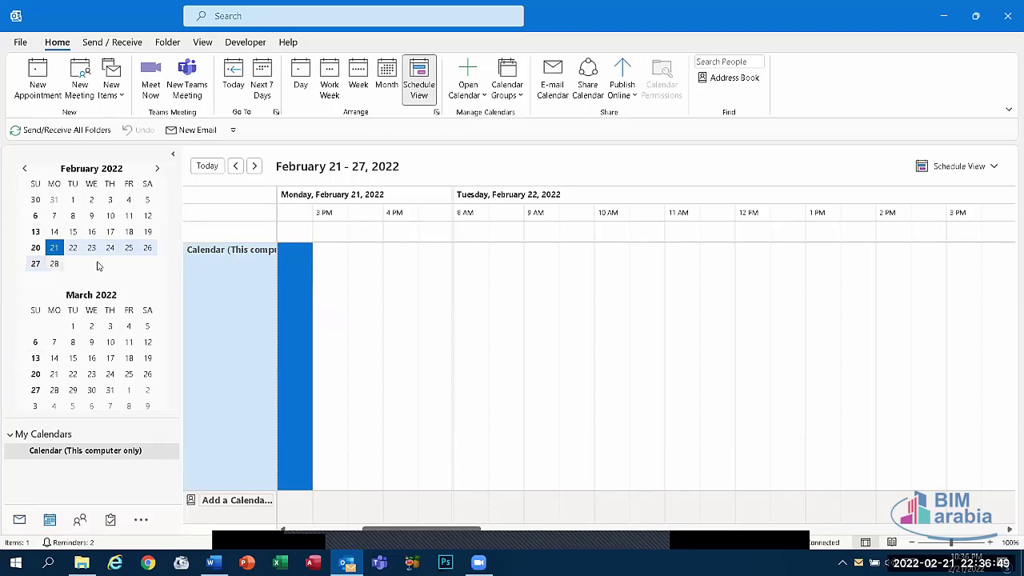
Show only February 22, 2022, then start a blank meeting and discard it unsent.
left_click(73, 247)
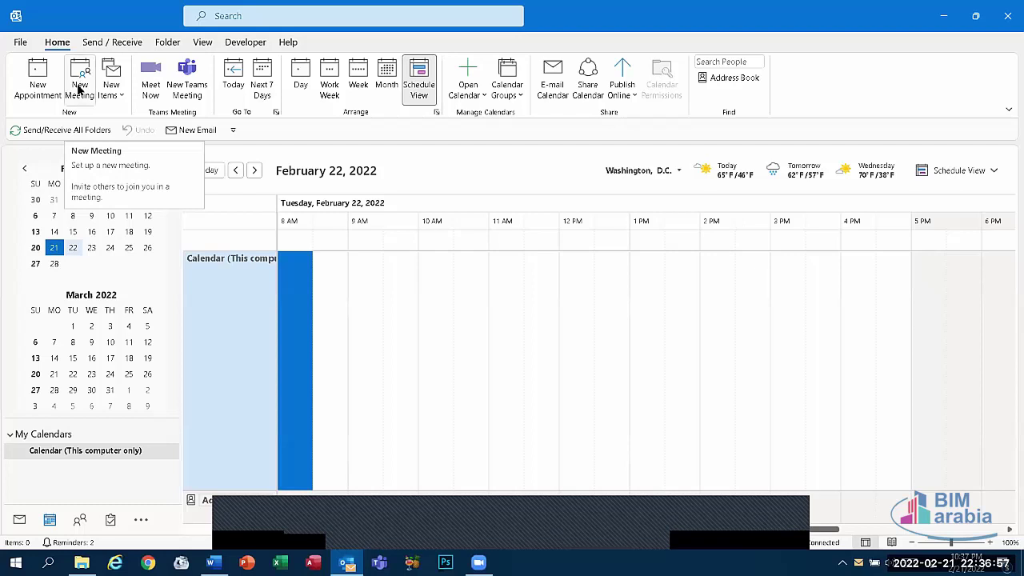
left_click(80, 89)
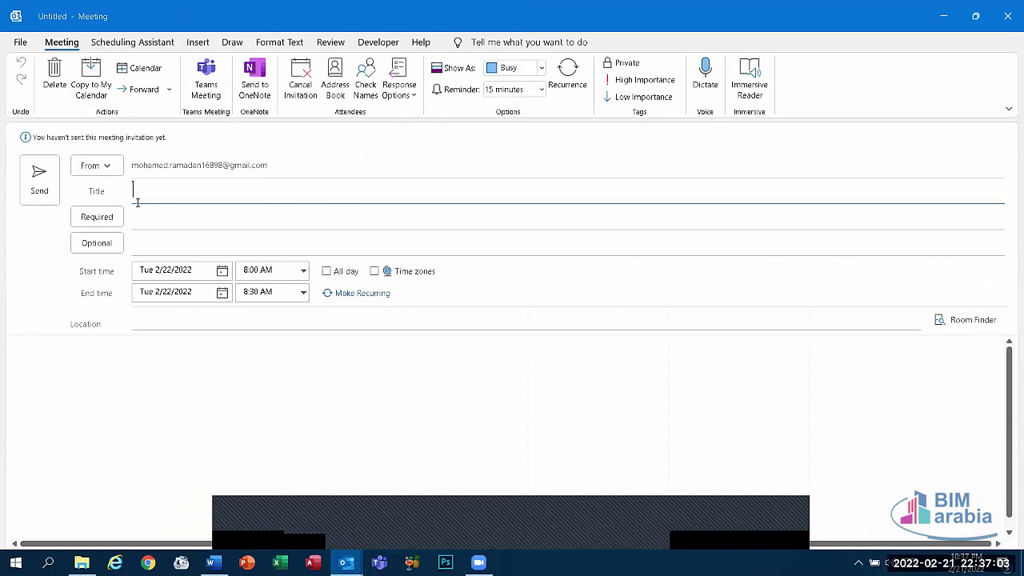
left_click(145, 223)
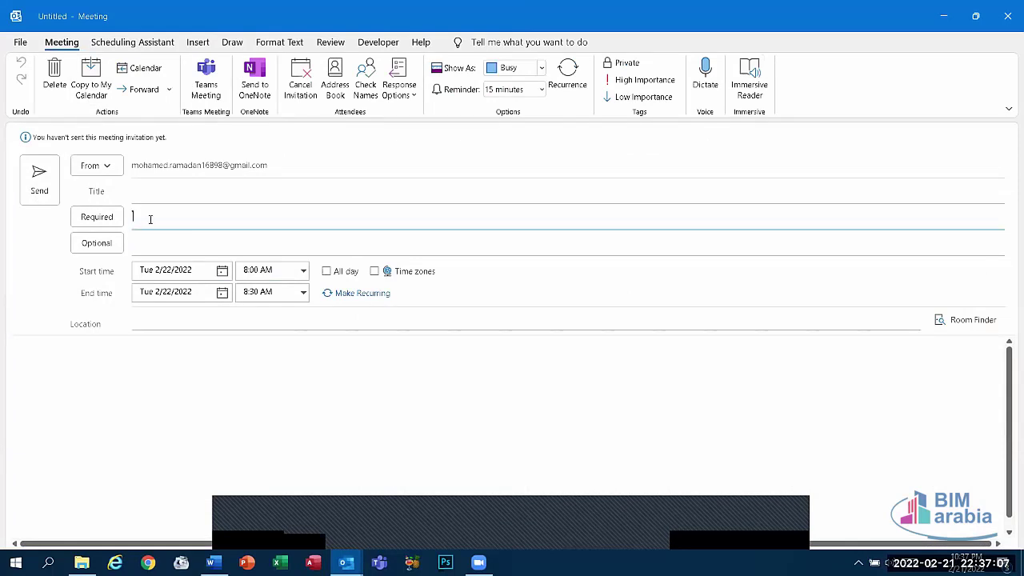
left_click(159, 271)
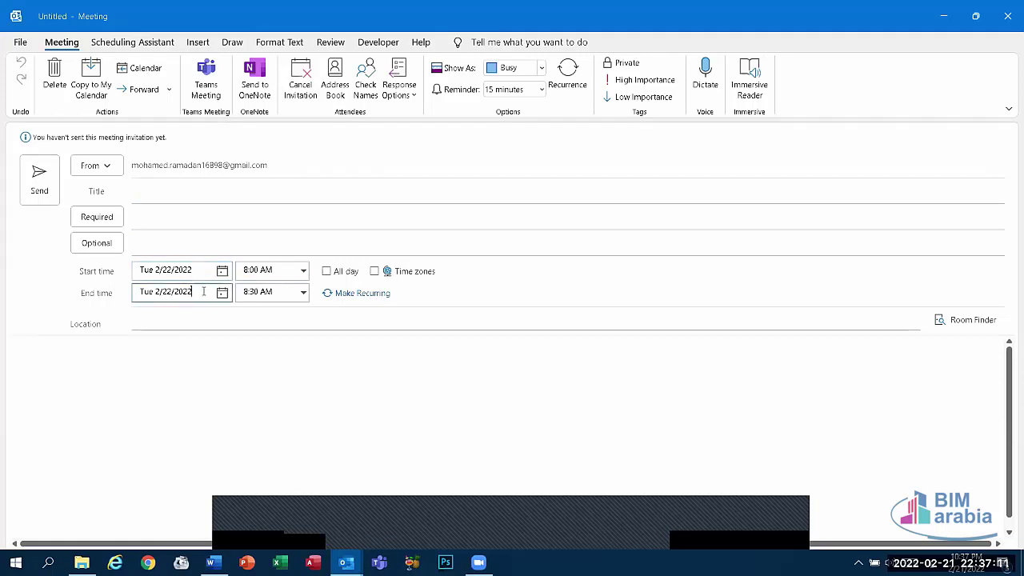
left_click(303, 291)
left_click(503, 534)
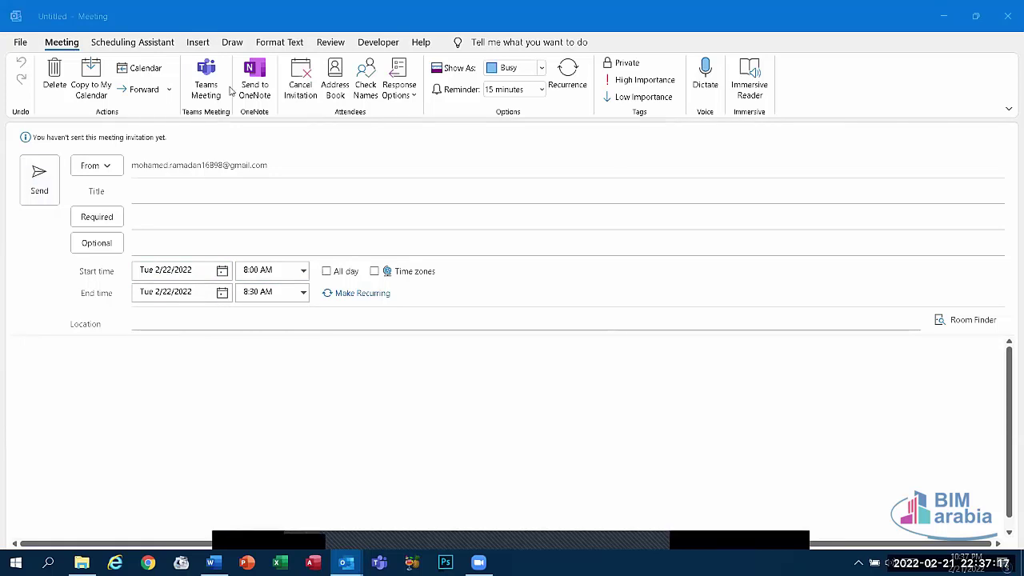
left_click(56, 76)
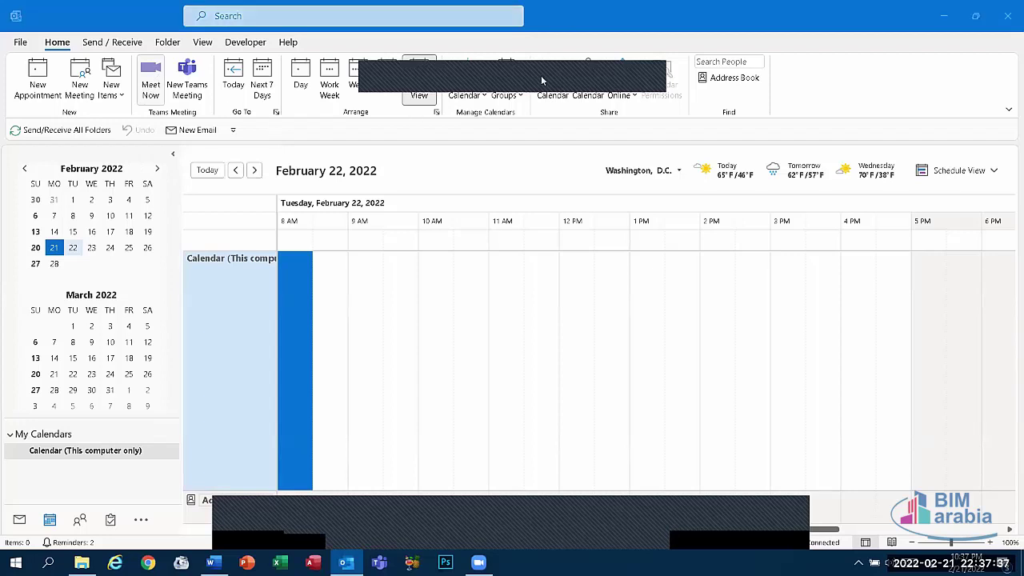
Start a new Teams meeting, delete it unsent without joining, and minimize Outlook to the desktop.
left_click(193, 88)
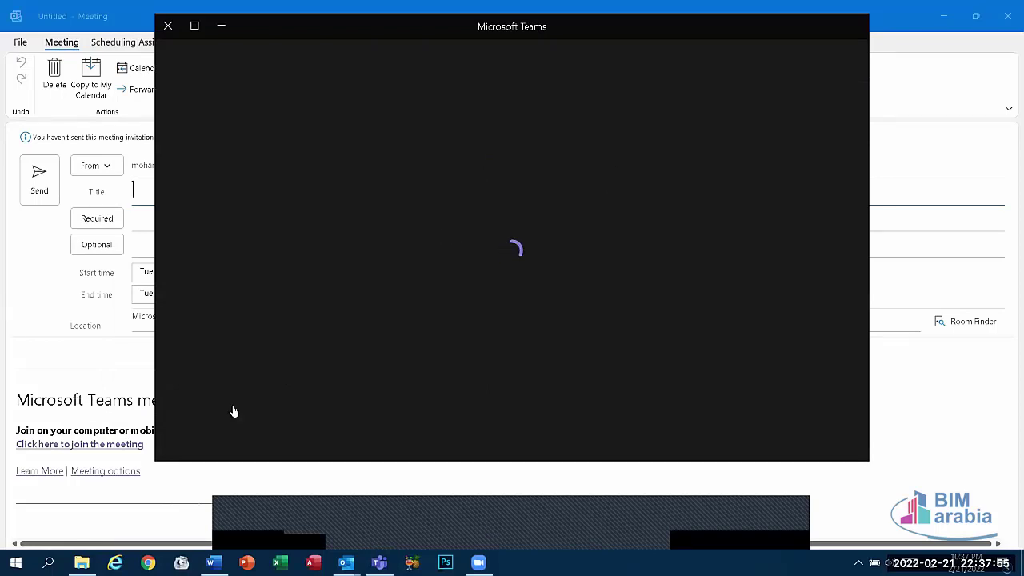
left_click(168, 25)
left_click(54, 78)
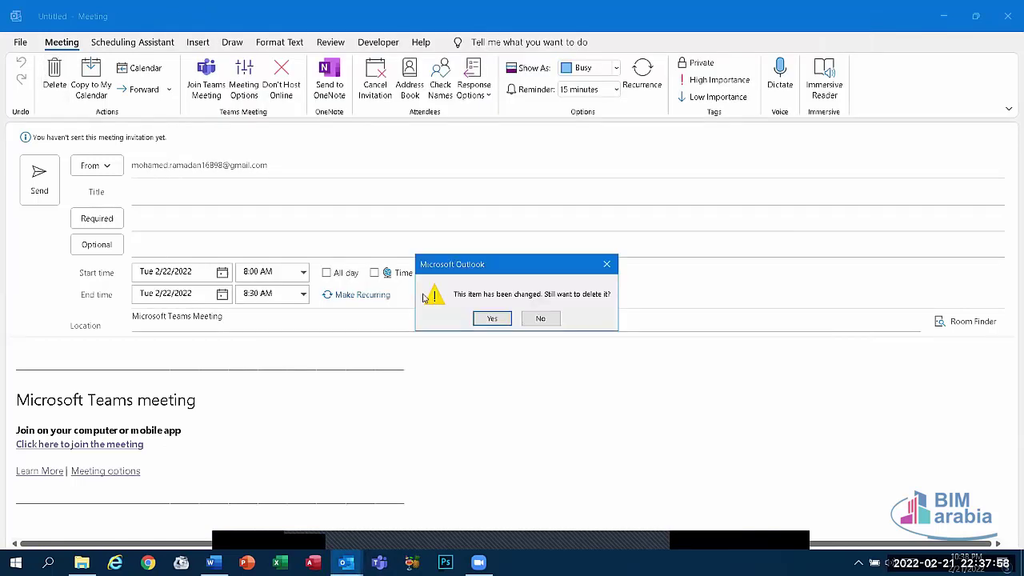
left_click(500, 320)
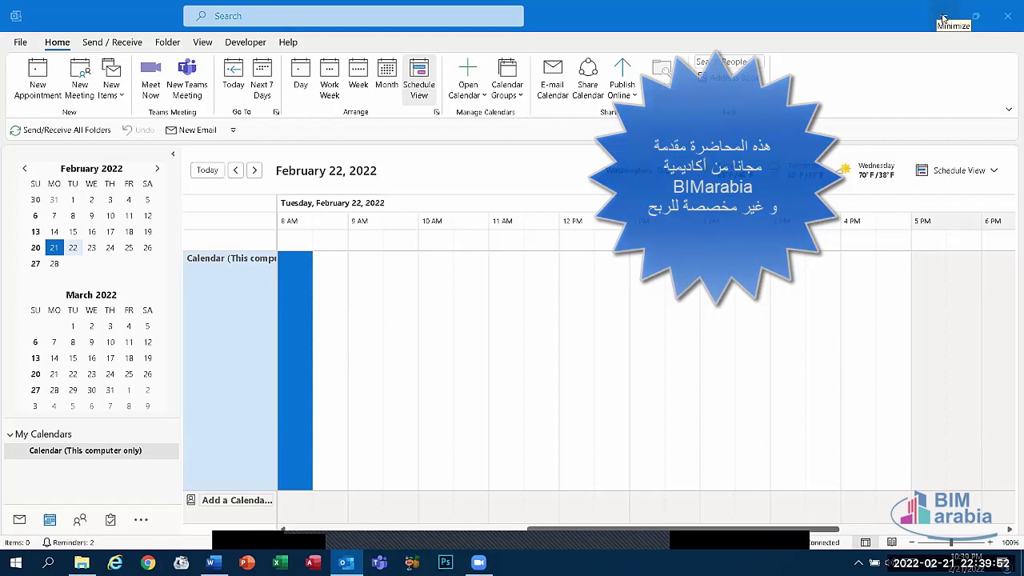
left_click(943, 17)
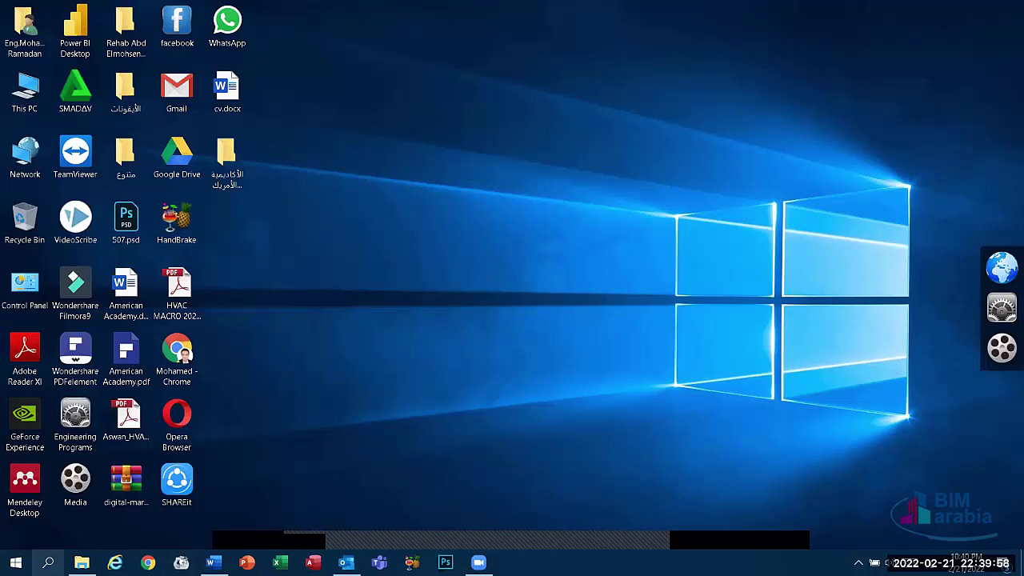
left_click(48, 562)
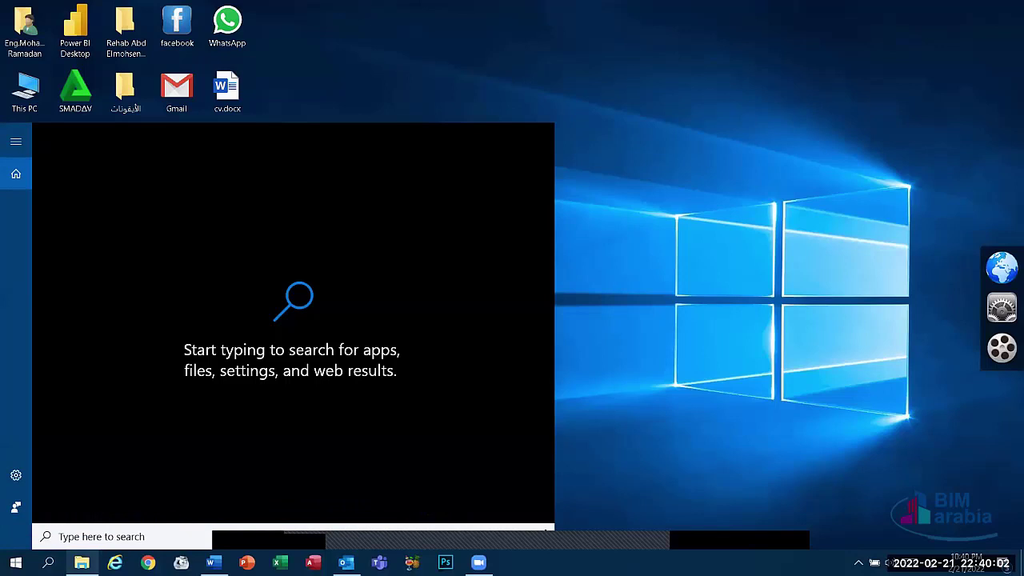
type("OUT")
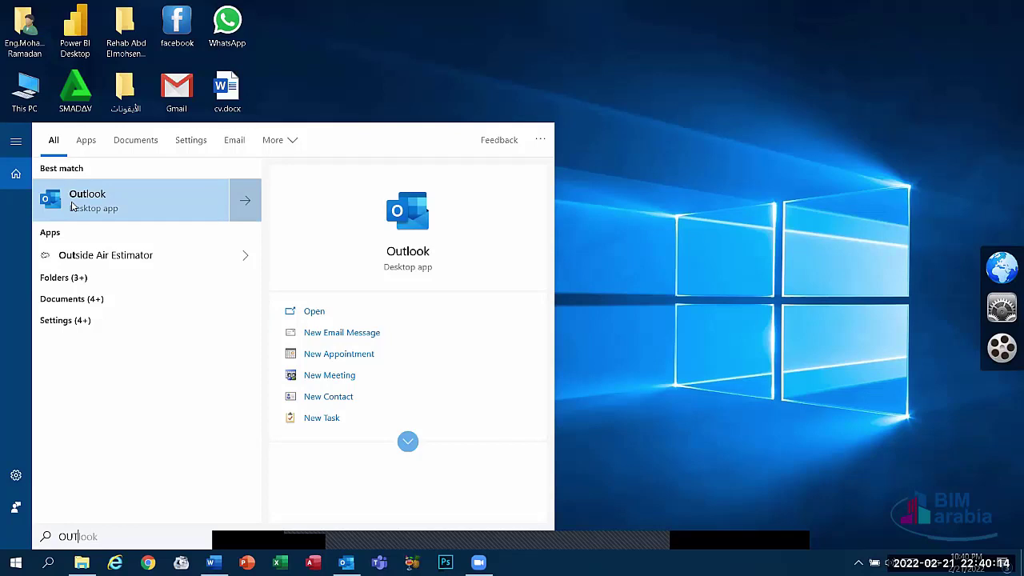
left_click(384, 109)
left_click(16, 562)
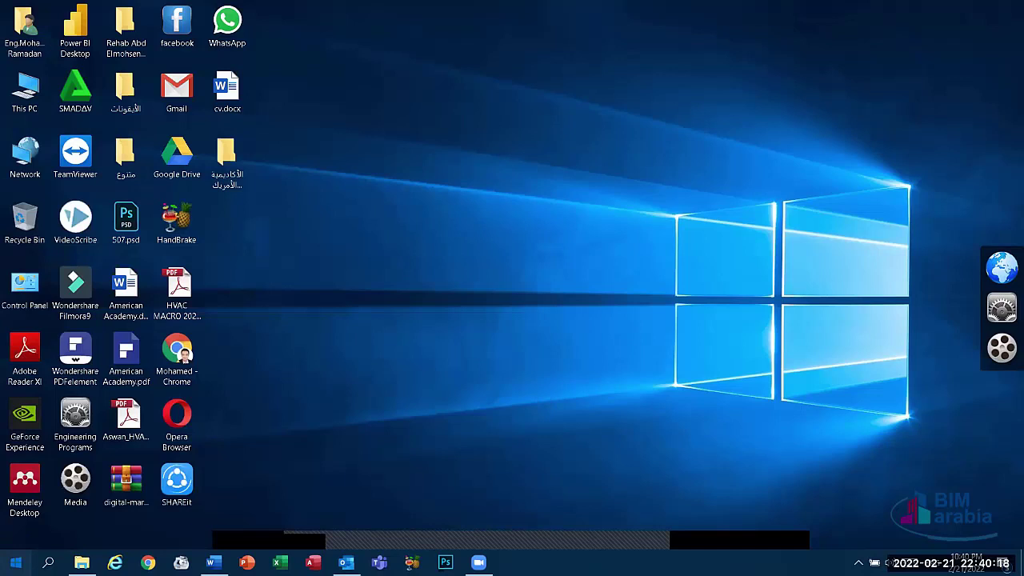
scroll(91, 464, "down", 3)
scroll(90, 464, "up", 5)
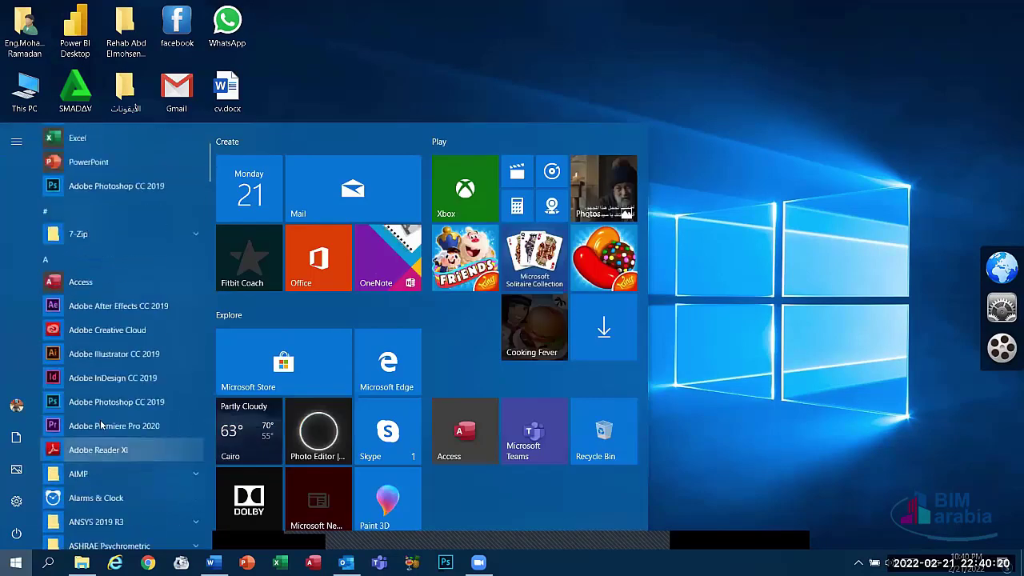
scroll(84, 359, "up", 3)
scroll(78, 310, "down", 3)
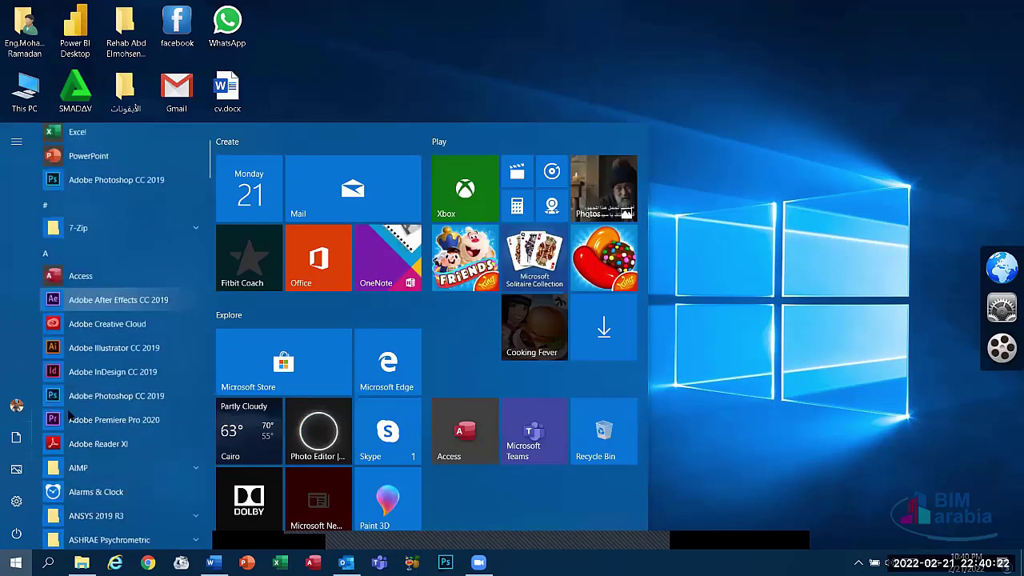
scroll(84, 344, "down", 3)
scroll(93, 379, "down", 3)
scroll(92, 378, "down", 3)
scroll(98, 380, "down", 3)
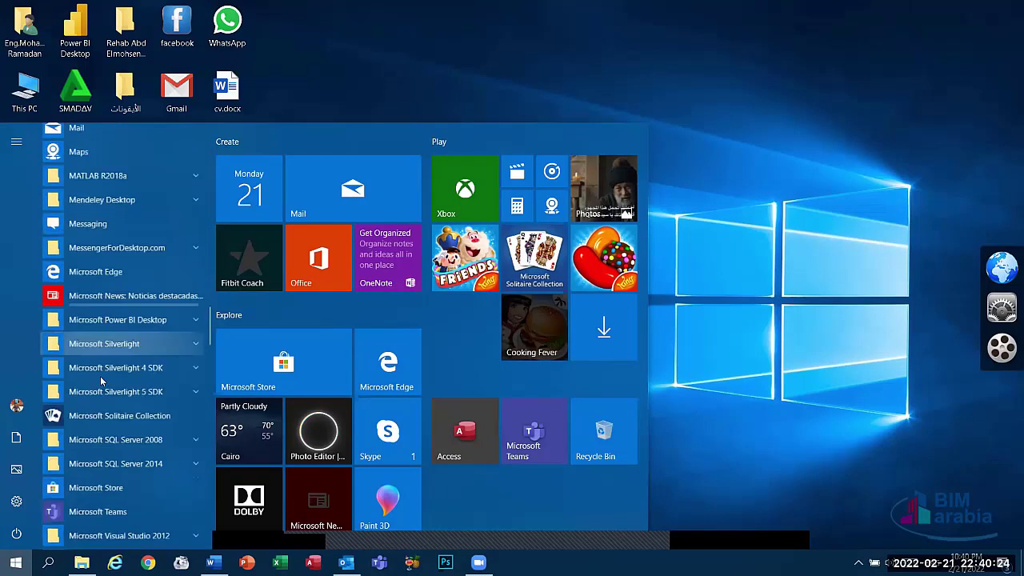
scroll(104, 374, "down", 3)
scroll(105, 374, "down", 3)
scroll(107, 392, "down", 3)
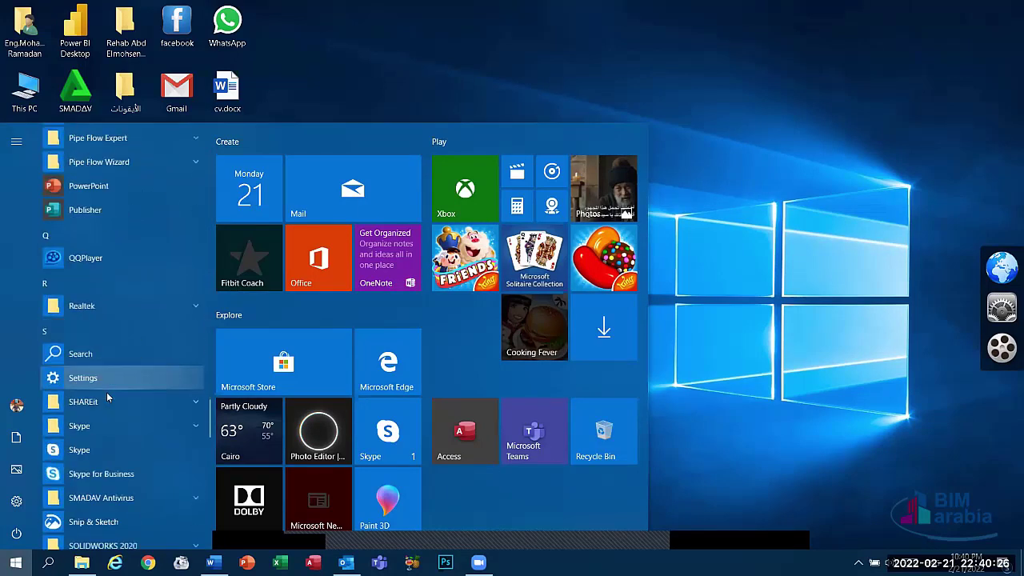
scroll(107, 392, "down", 3)
scroll(106, 392, "down", 3)
scroll(106, 392, "down", 2)
scroll(106, 392, "down", 2)
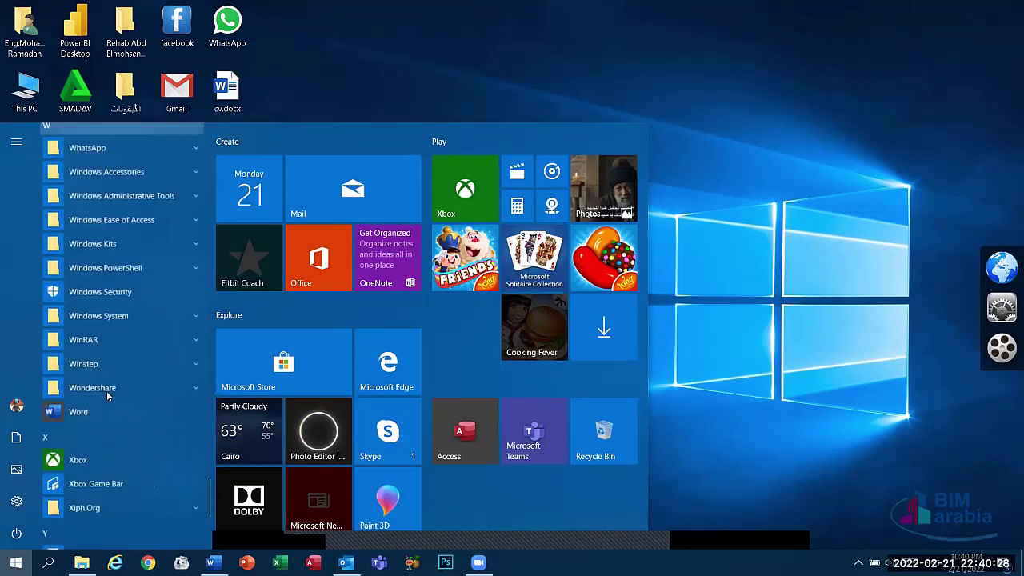
scroll(106, 390, "down", 3)
scroll(106, 383, "up", 5)
scroll(107, 377, "up", 3)
scroll(106, 379, "up", 3)
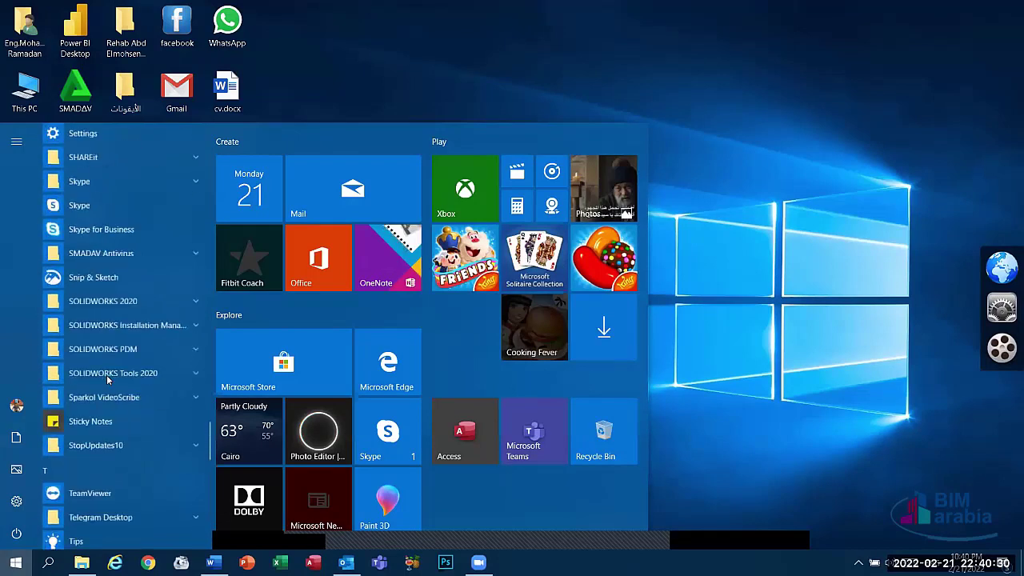
scroll(106, 379, "up", 4)
scroll(106, 379, "up", 1)
scroll(106, 379, "up", 3)
scroll(107, 377, "up", 1)
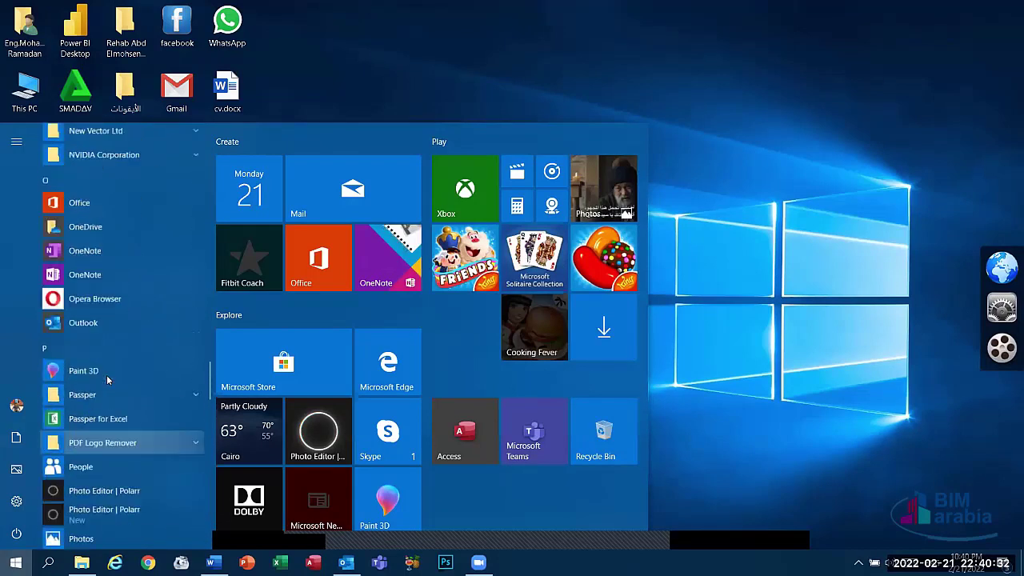
left_click(475, 108)
Search 'ou' from the taskbar to bring Outlook's February 22 calendar back on screen.
left_click(48, 562)
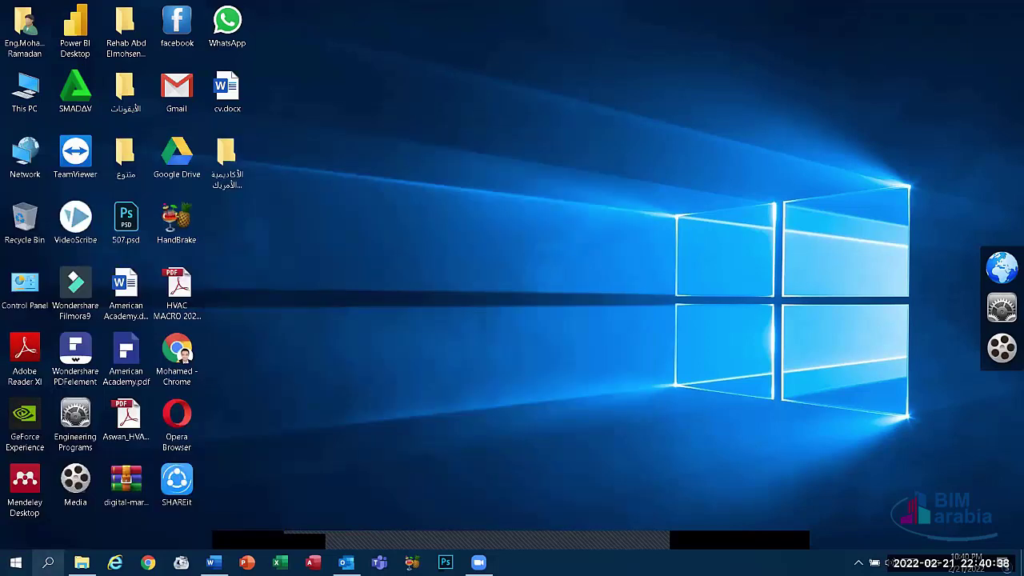
type("ou")
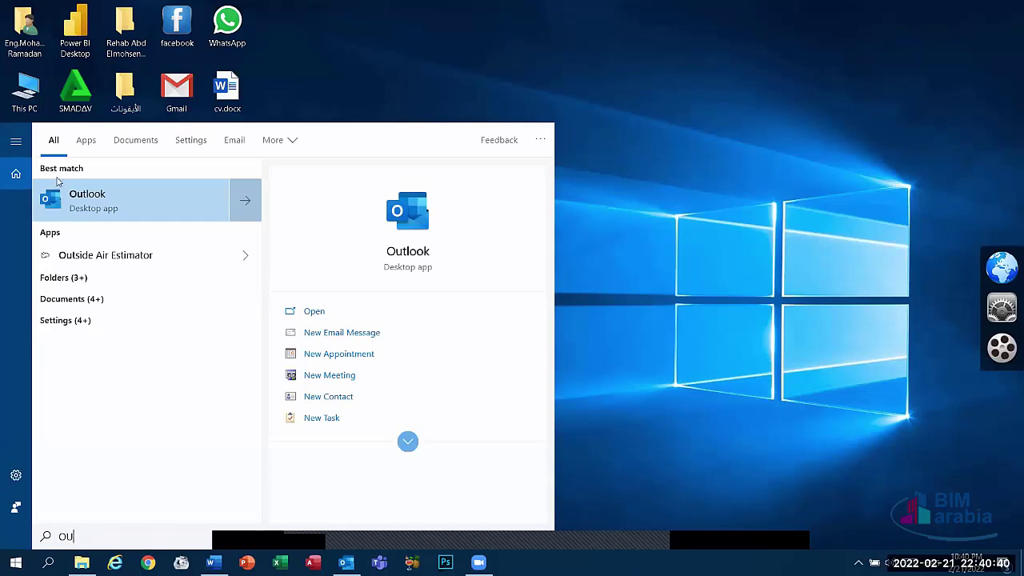
left_click(478, 31)
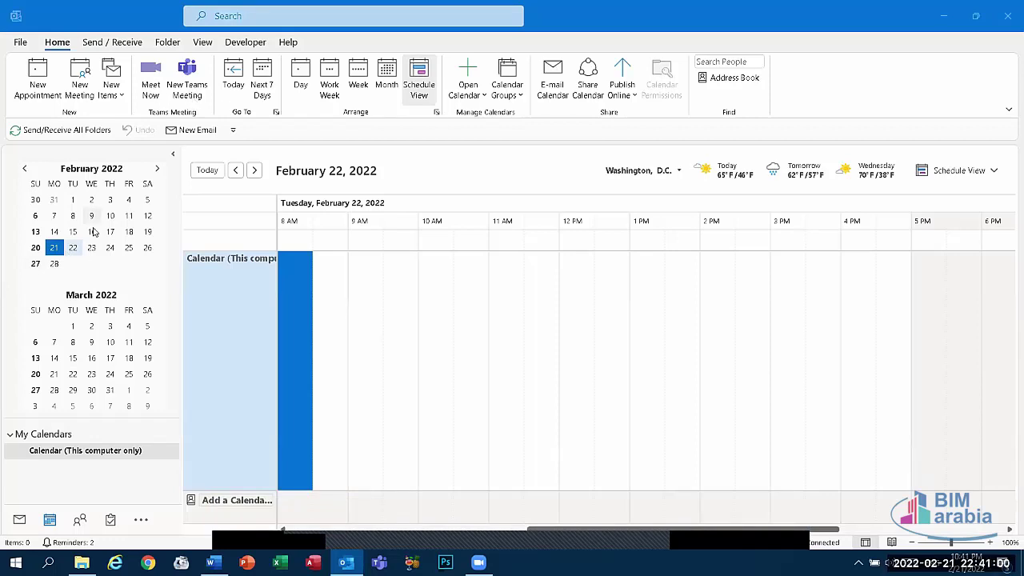
Cycle the calendar through Today, Next 7 Days, Work Week, Week and Month, ending in Schedule View.
left_click(233, 80)
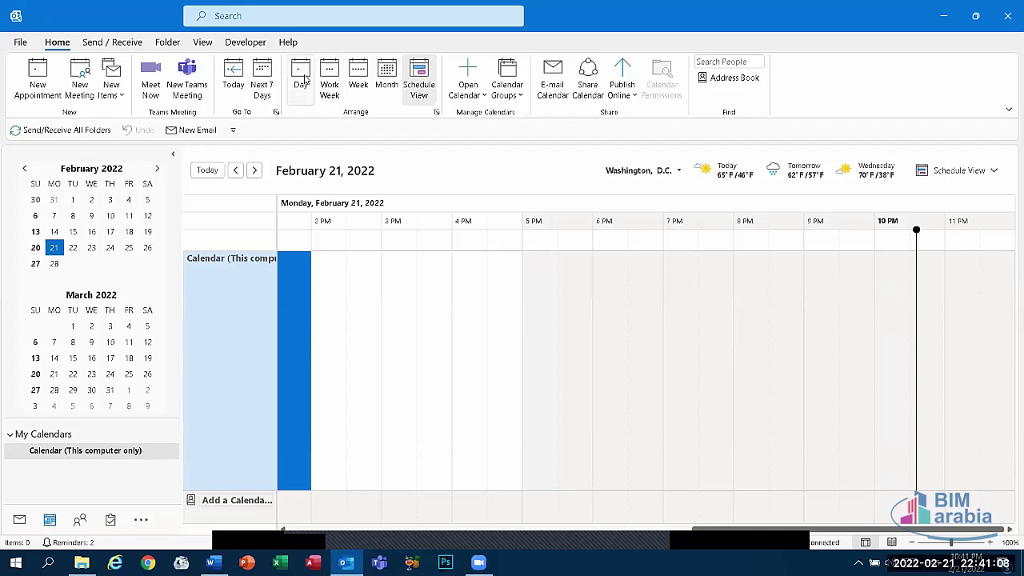
left_click(263, 77)
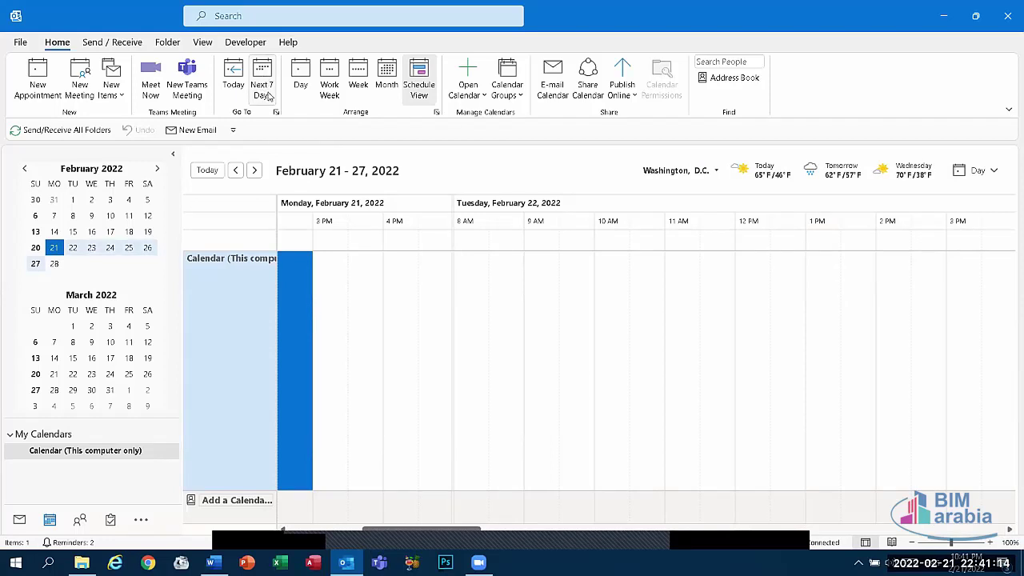
left_click(335, 83)
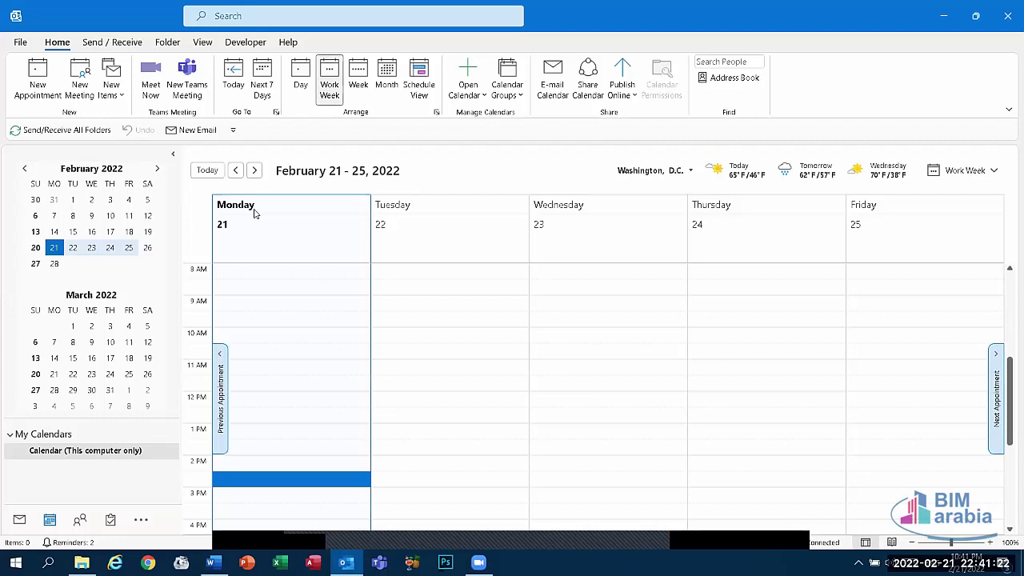
left_click(358, 78)
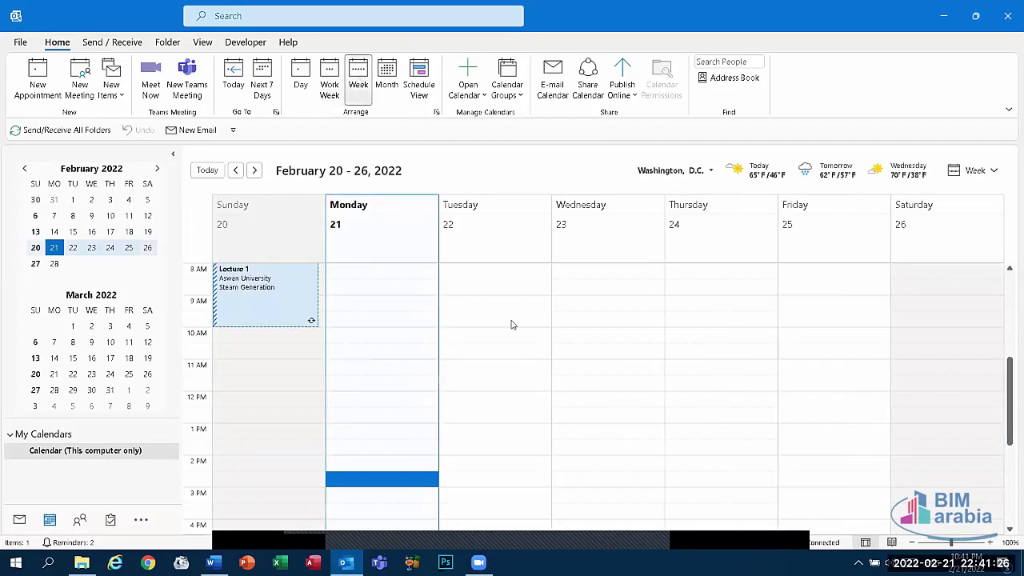
left_click(387, 86)
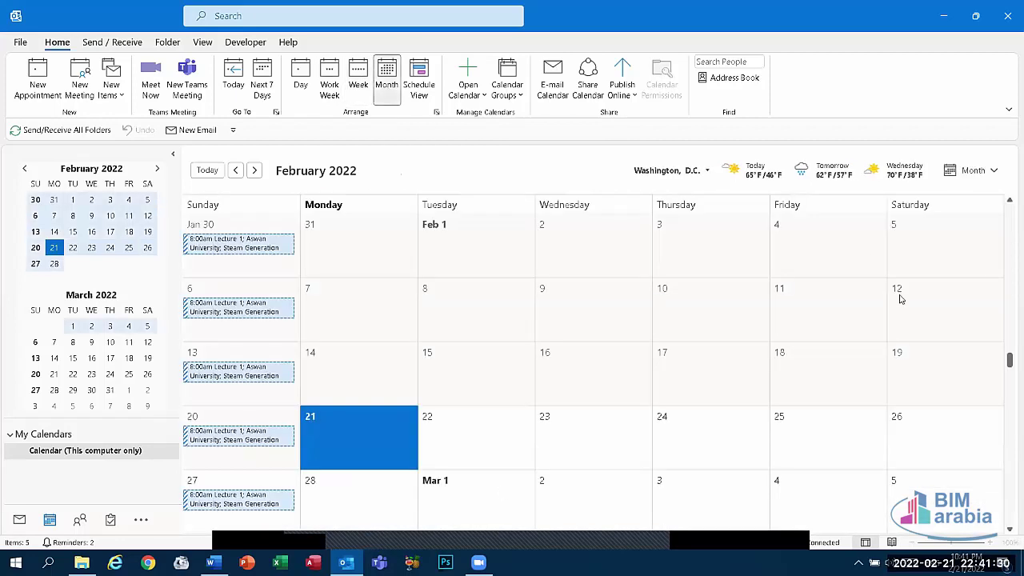
left_click(416, 80)
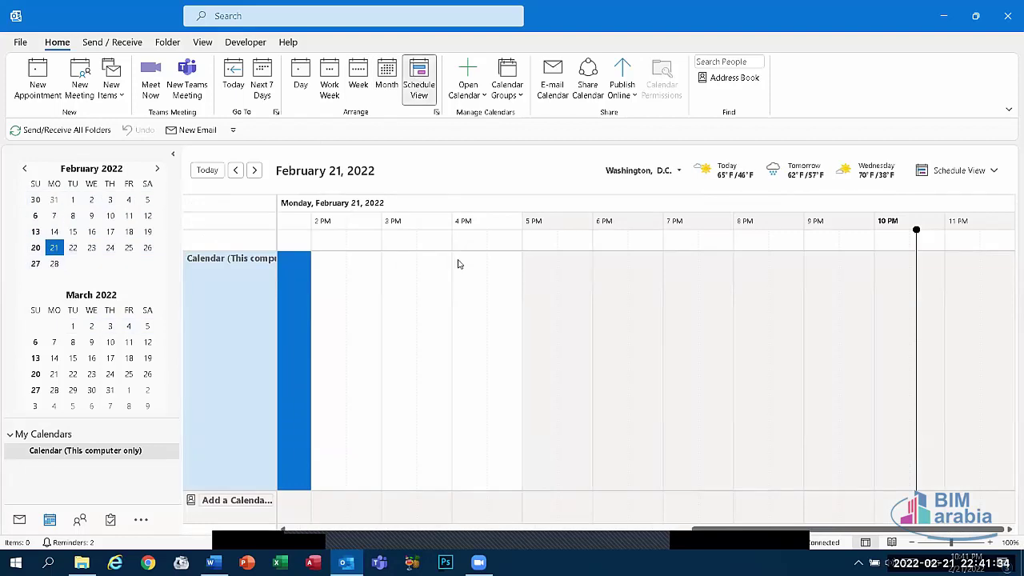
Start sharing the calendar by email, then cancel and close the empty message unsent.
left_click(472, 94)
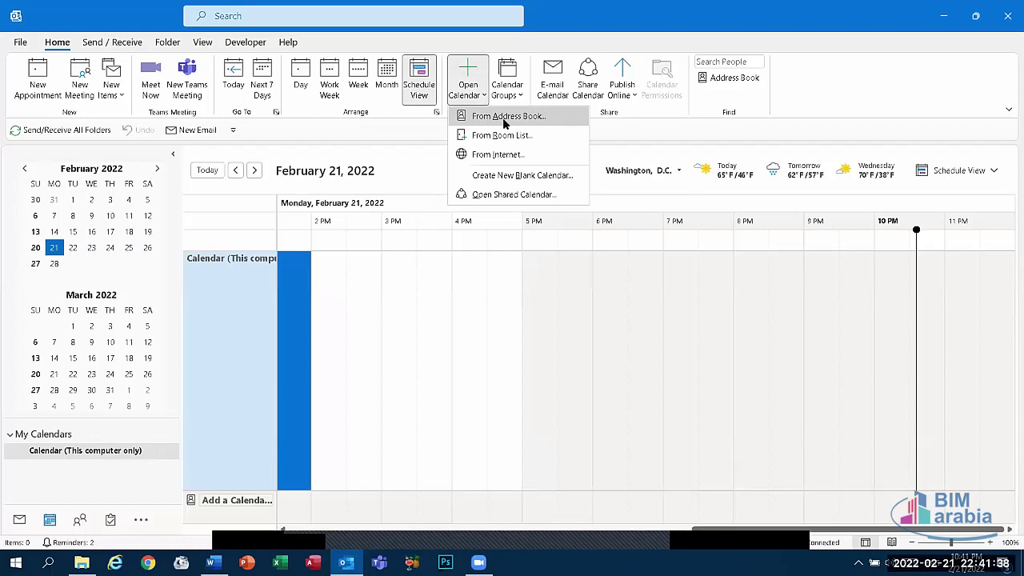
left_click(553, 81)
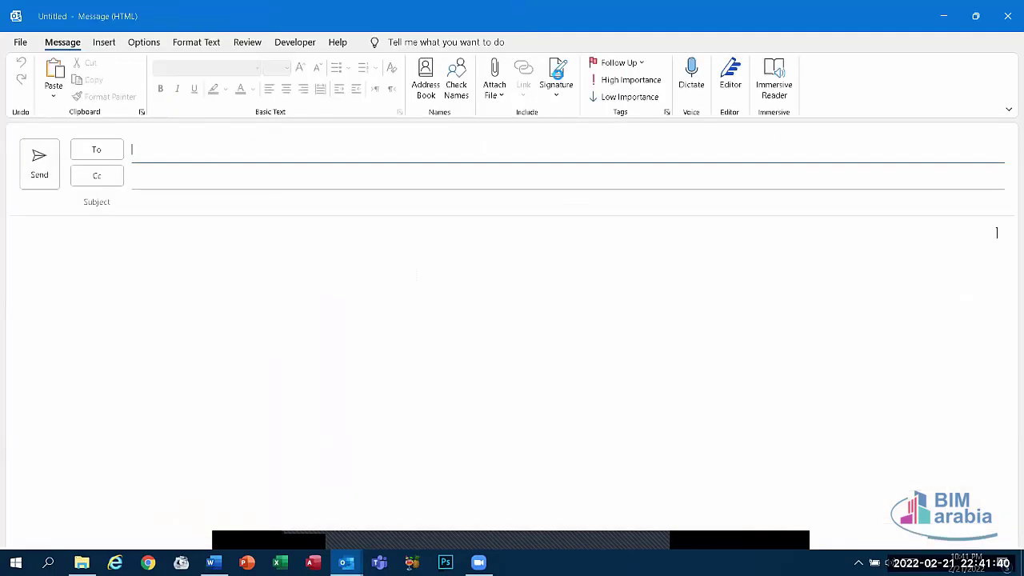
left_click(611, 370)
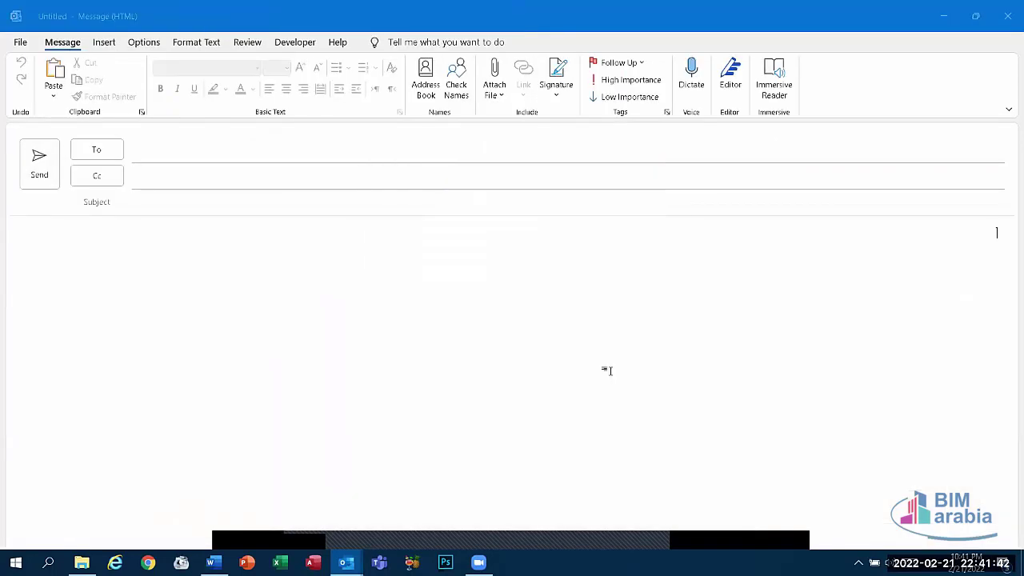
key("Escape")
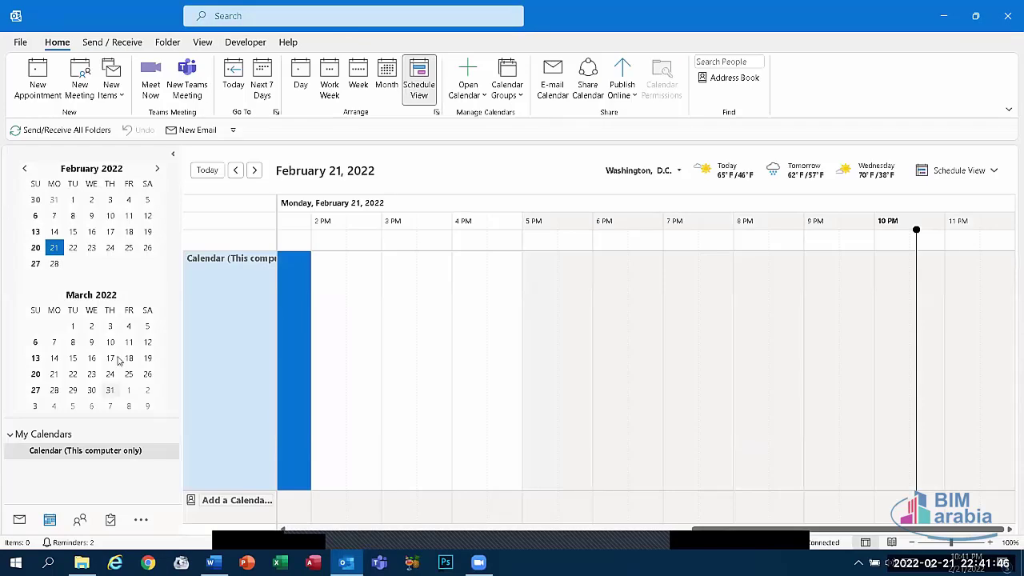
mouse_move(80, 520)
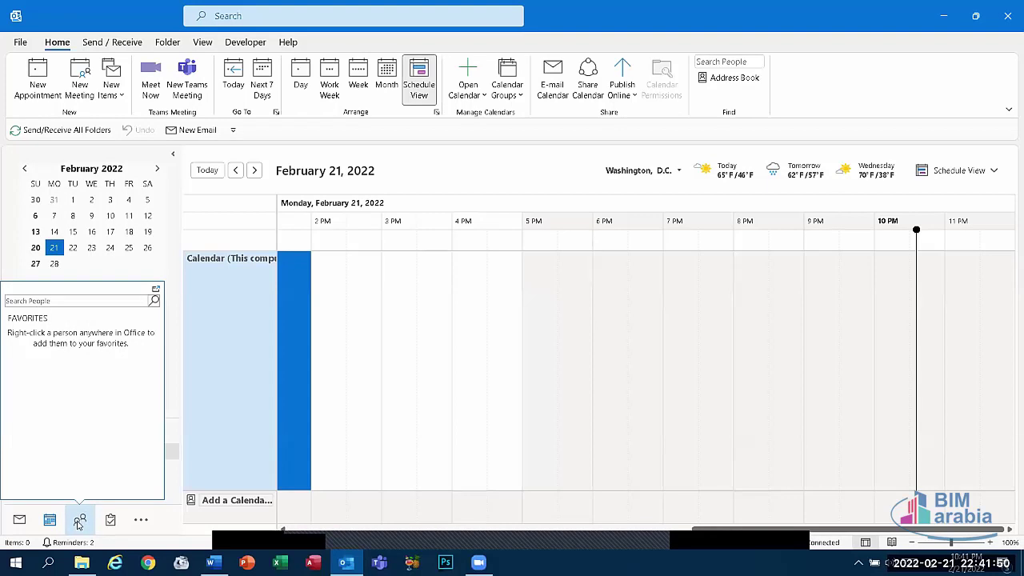
Switch Outlook to Contacts and add the People button to the Windows taskbar.
left_click(79, 520)
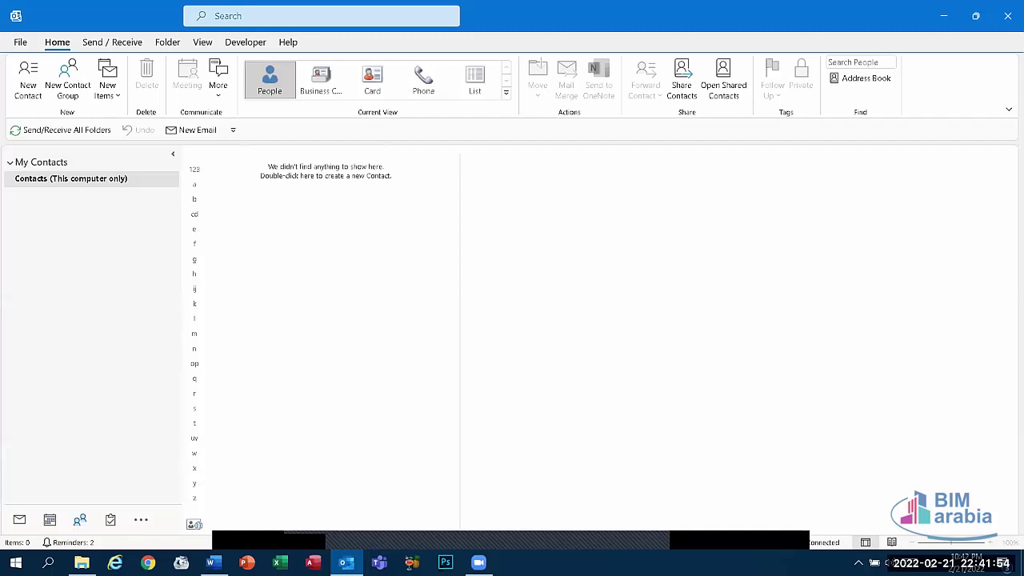
left_click(858, 562)
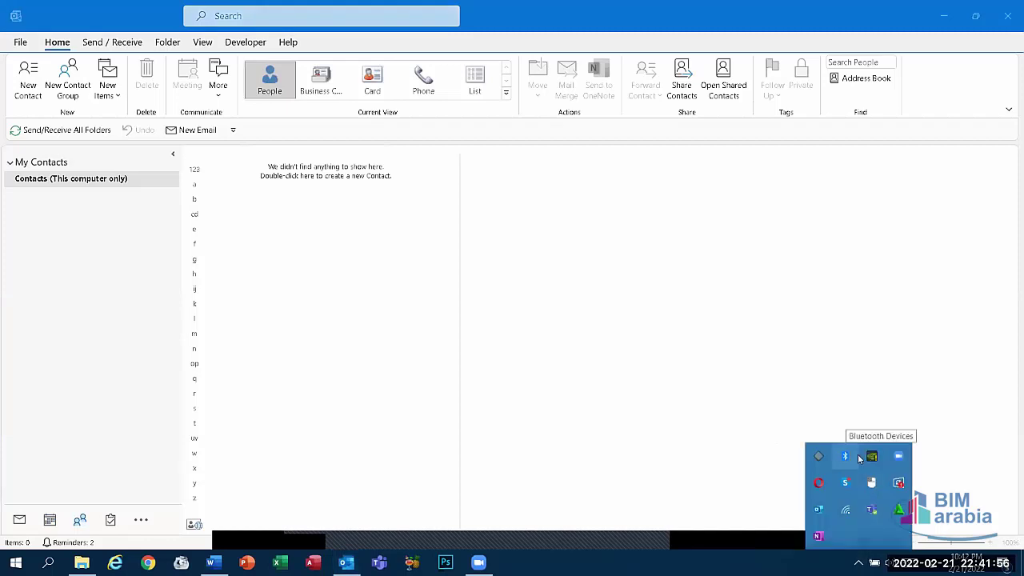
right_click(733, 562)
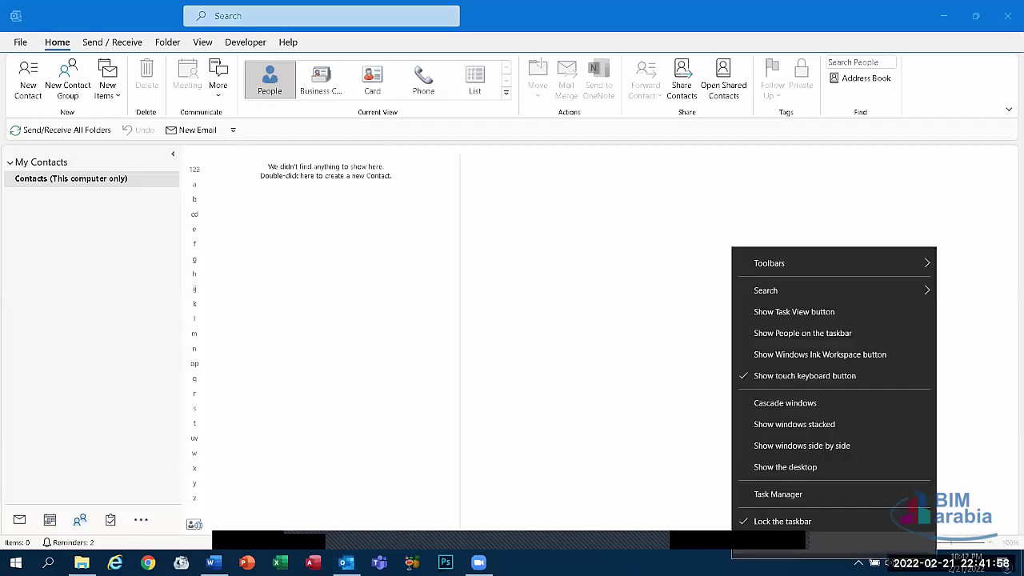
left_click(806, 333)
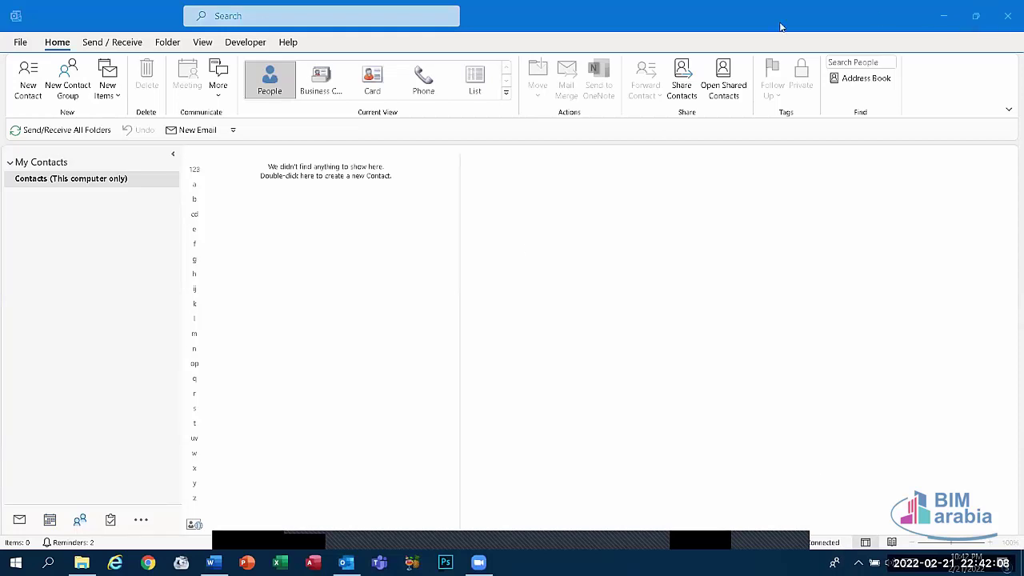
Minimize Outlook and refresh the desktop.
left_click(935, 21)
right_click(505, 138)
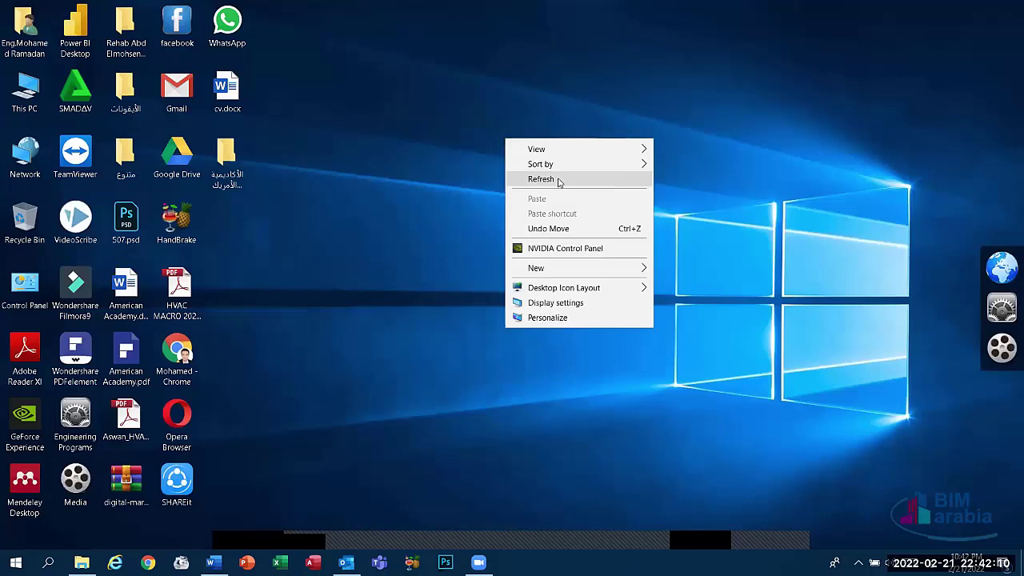
left_click(562, 181)
Open the taskbar People panel, switch between its Apps and People tabs, and show its extra options.
left_click(834, 562)
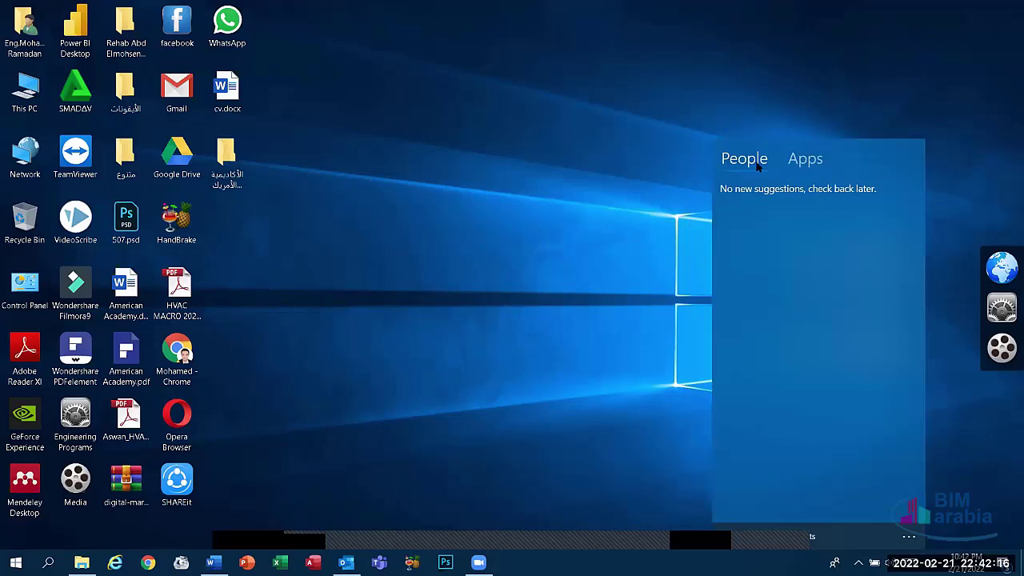
left_click(803, 167)
left_click(759, 160)
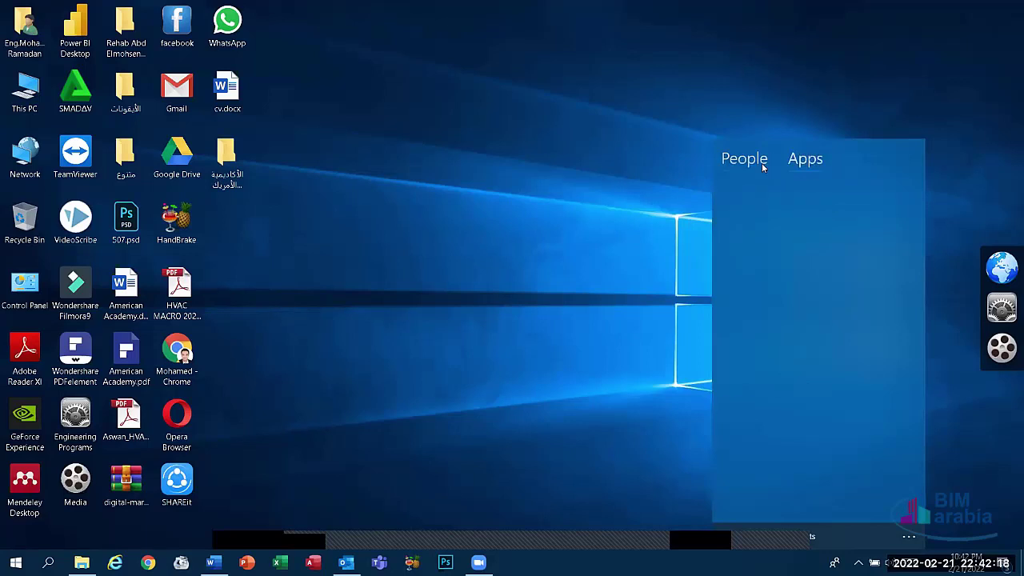
left_click(823, 160)
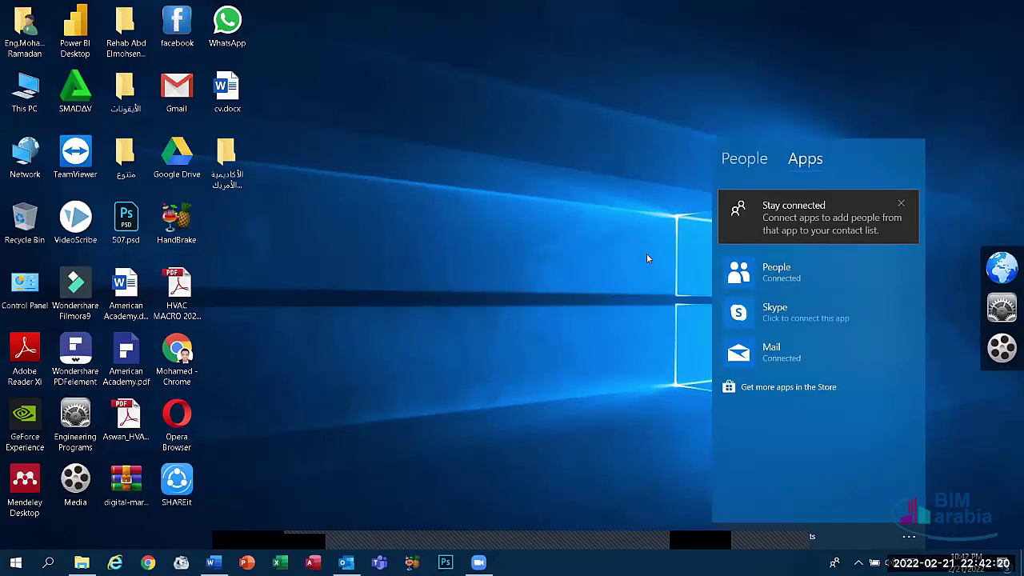
left_click(745, 161)
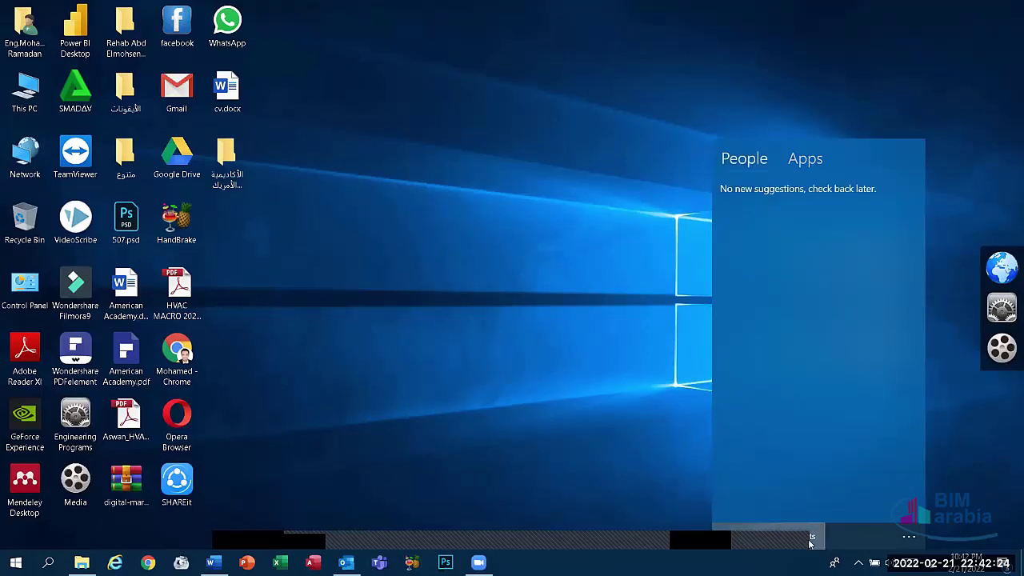
left_click(907, 538)
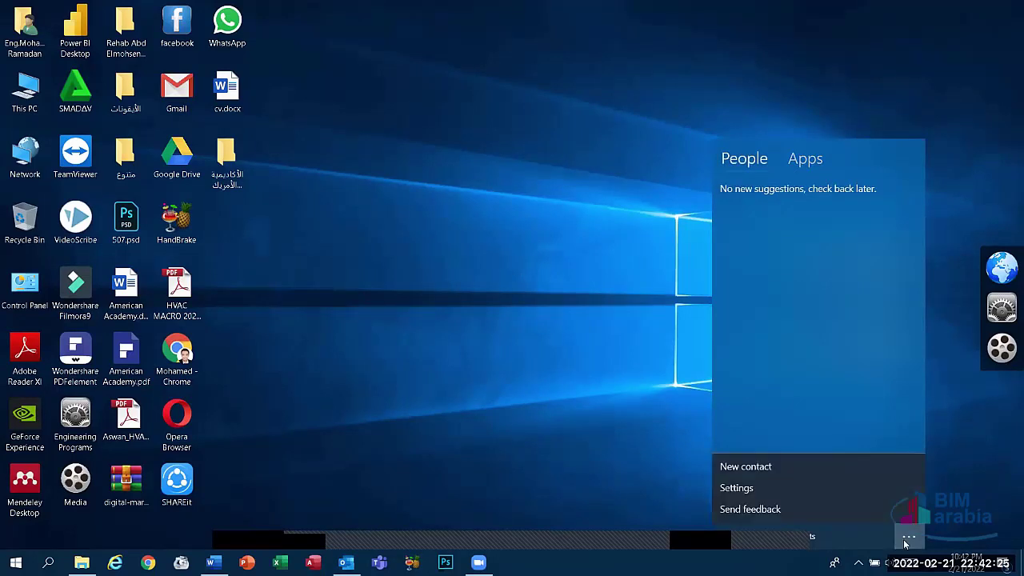
Open a New contact form, scroll through its fields, and close it without saving.
left_click(759, 472)
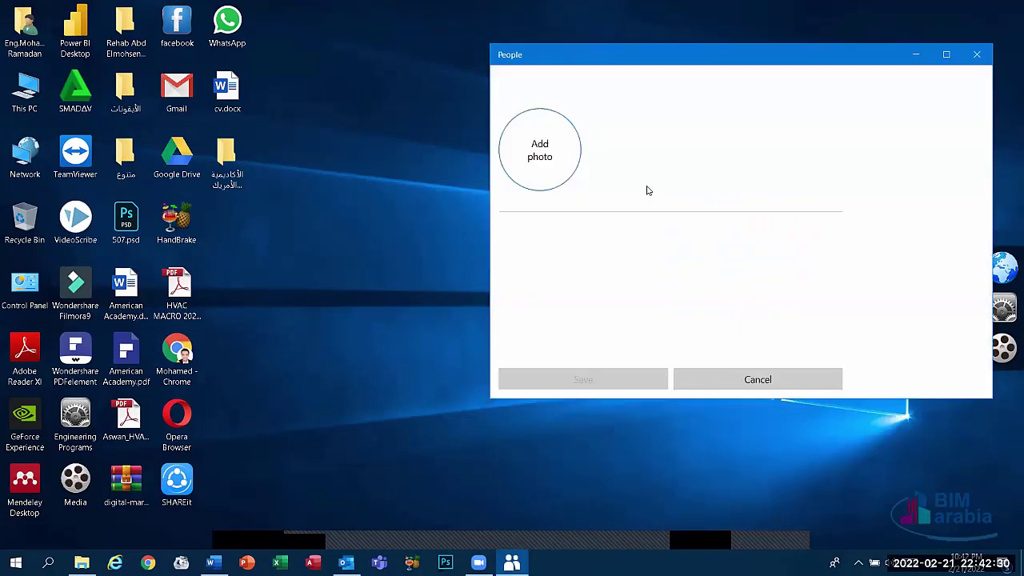
scroll(537, 240, "down", 3)
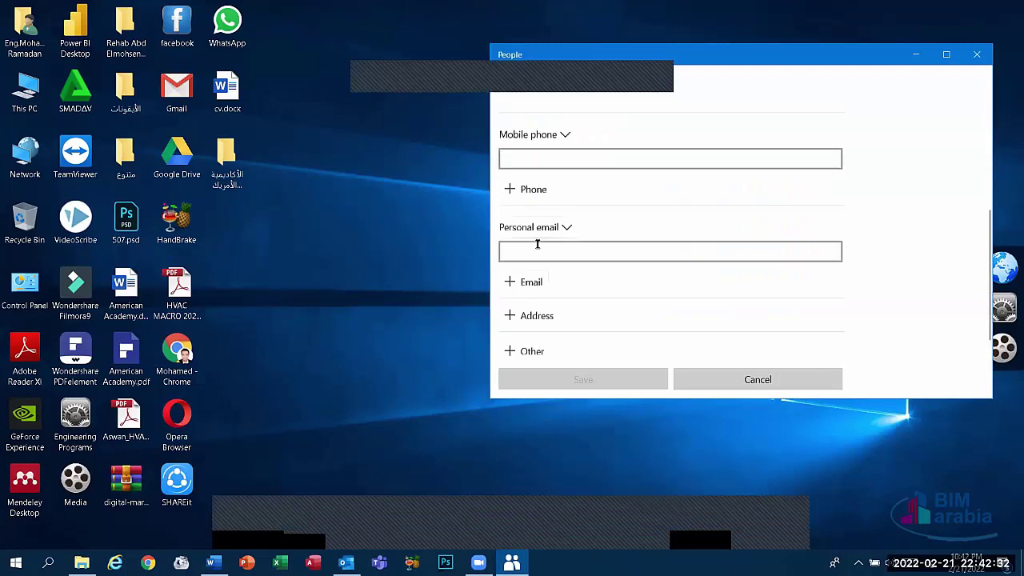
scroll(568, 243, "up", 2)
scroll(591, 234, "up", 1)
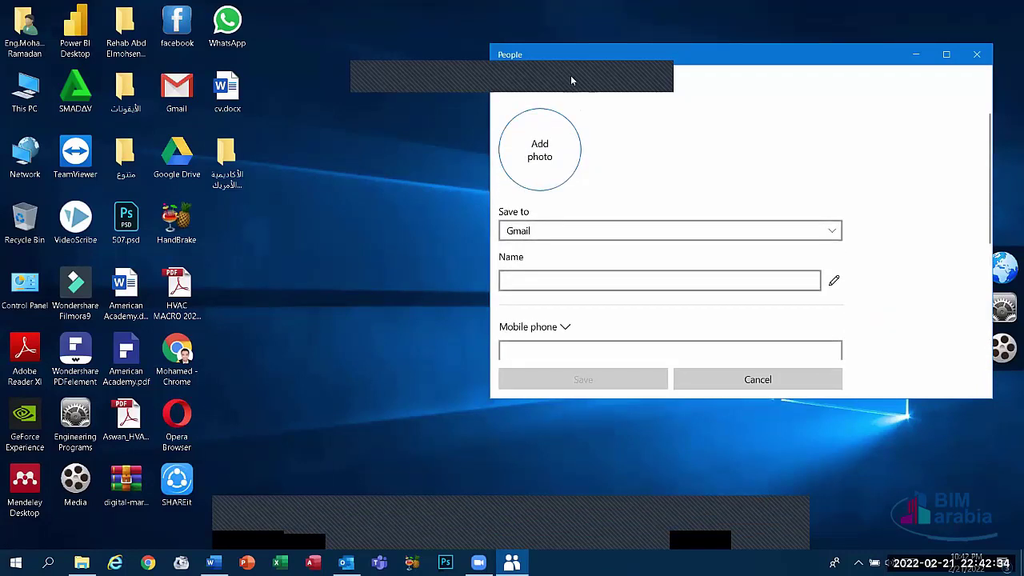
scroll(527, 170, "down", 1)
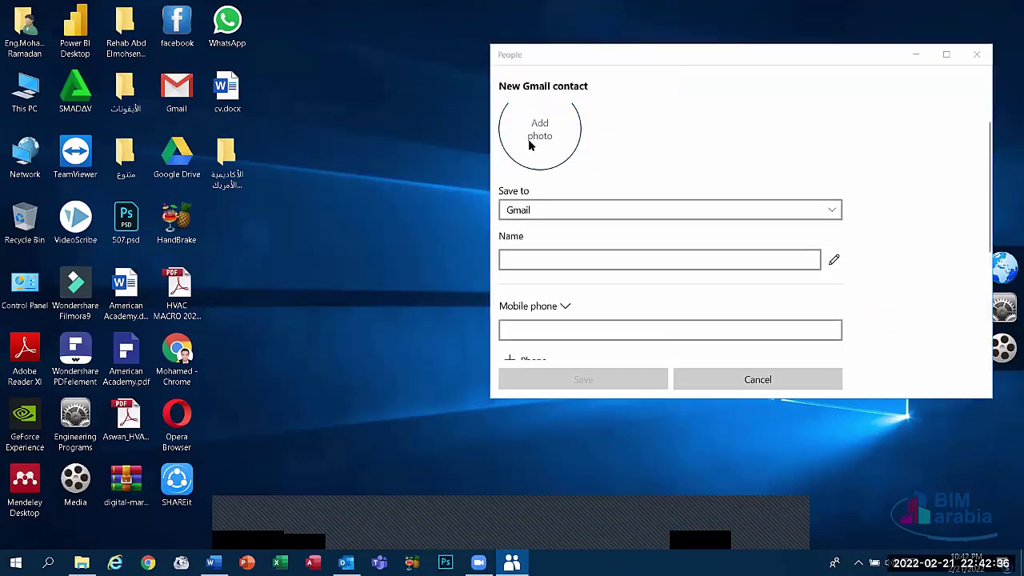
scroll(540, 233, "up", 1)
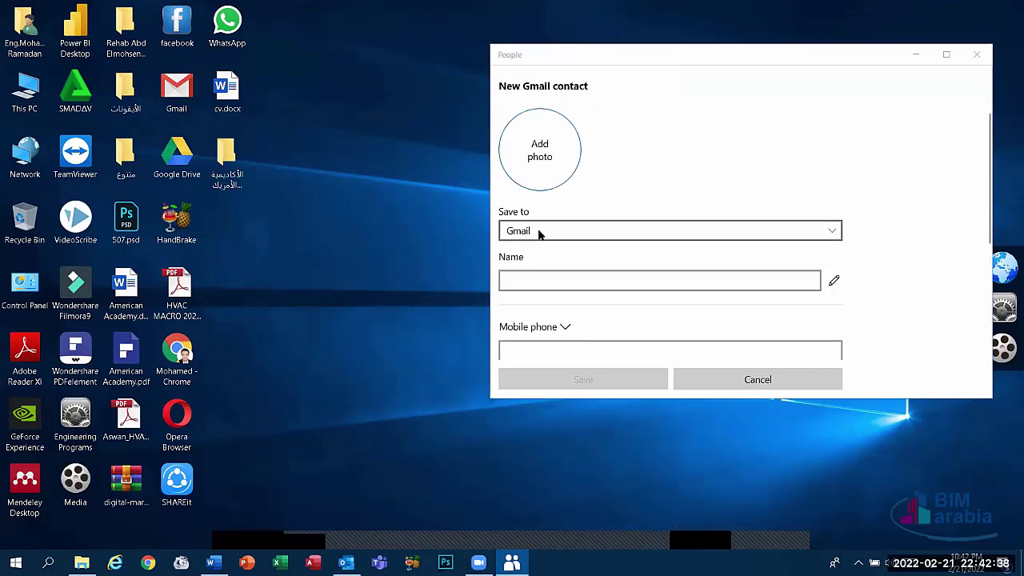
scroll(534, 228, "down", 3)
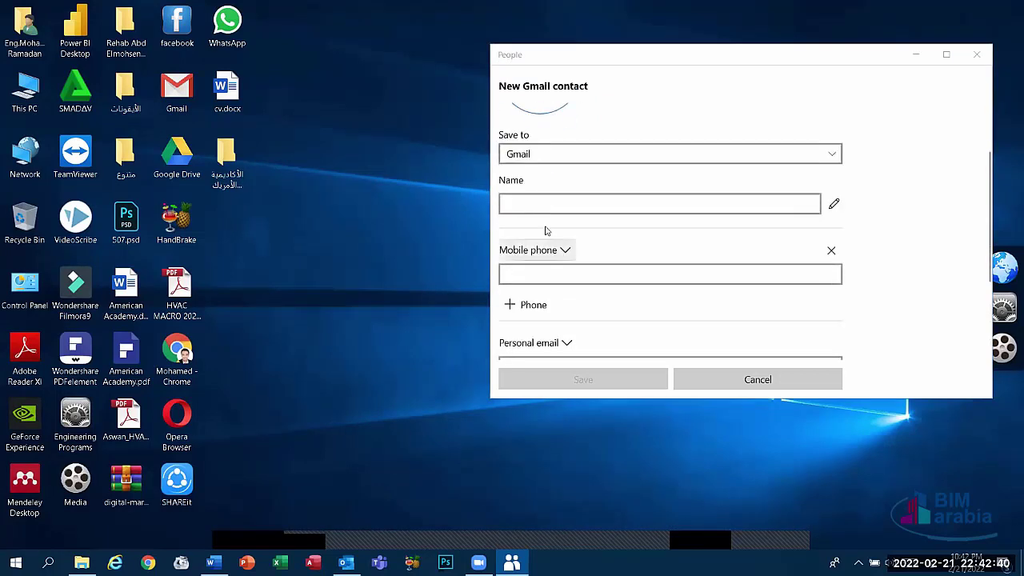
scroll(553, 249, "down", 3)
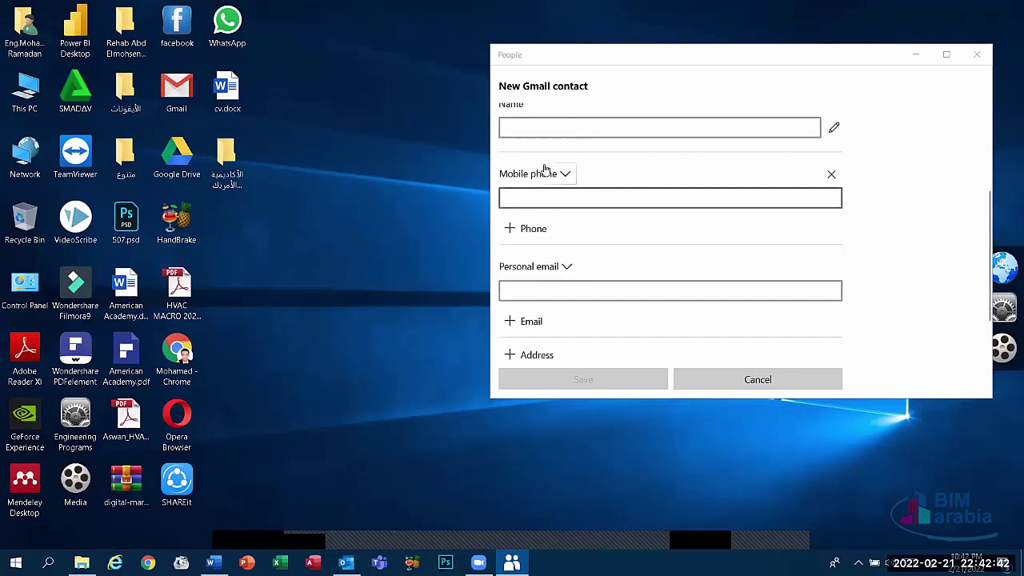
scroll(562, 284, "down", 2)
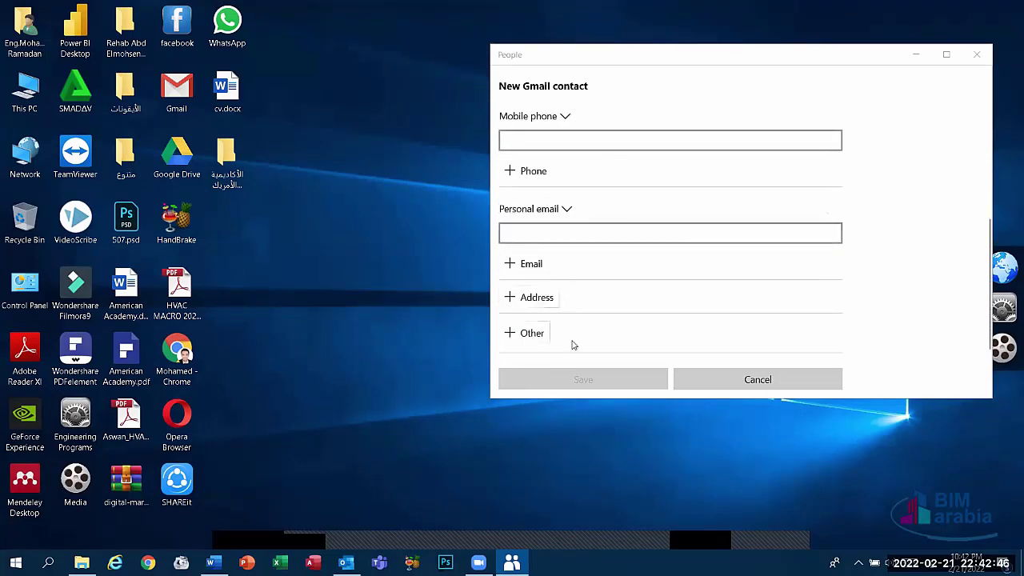
left_click(761, 383)
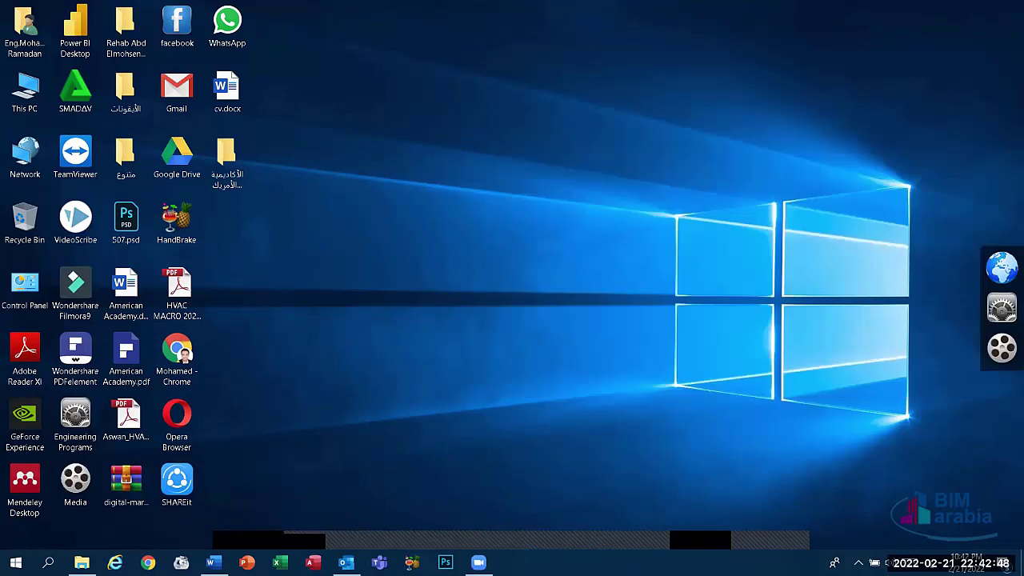
Open the People app's contact list, dismiss the sync failure notice, and close the app.
left_click(858, 562)
left_click(872, 456)
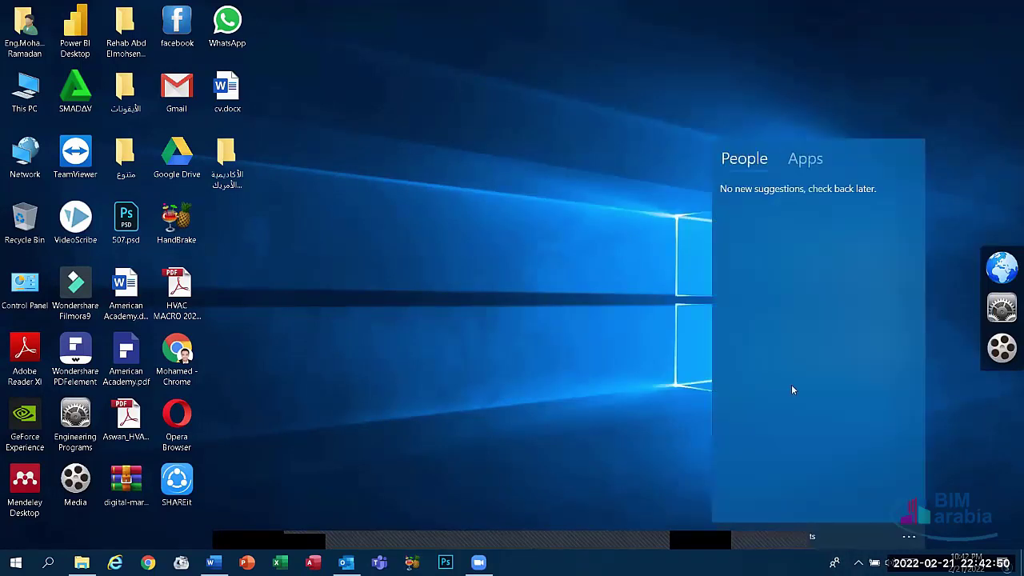
left_click(802, 160)
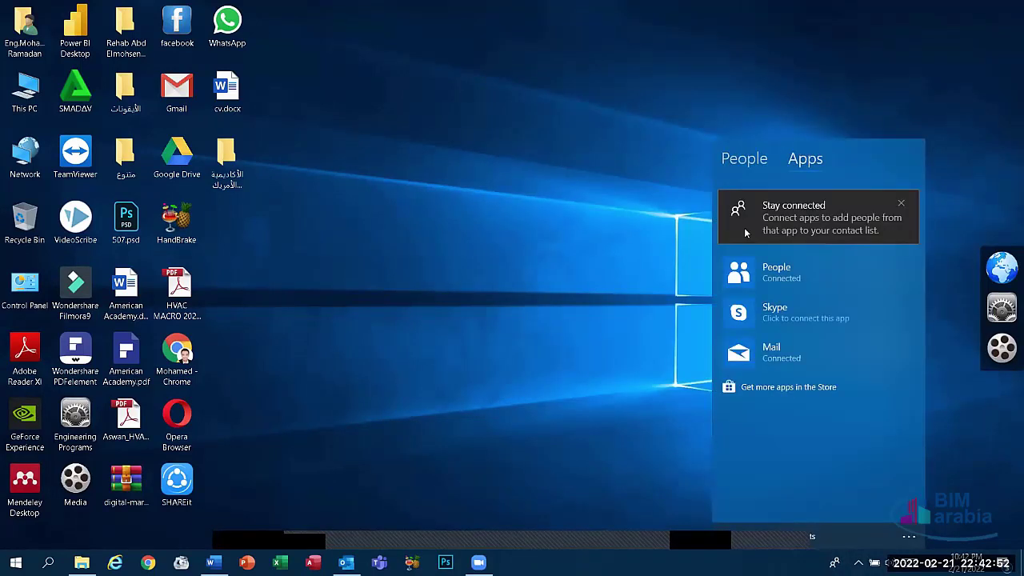
left_click(796, 276)
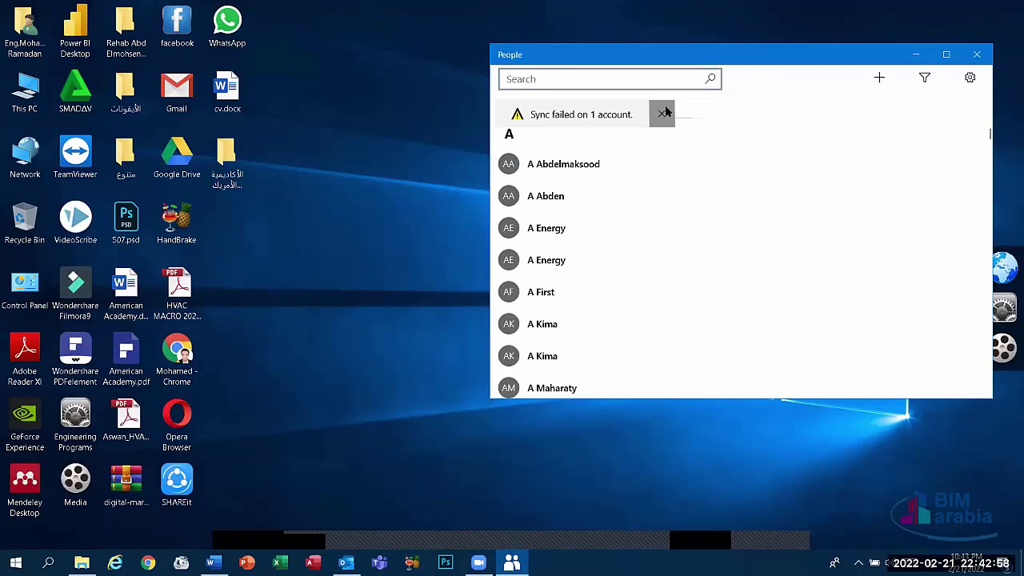
left_click(662, 108)
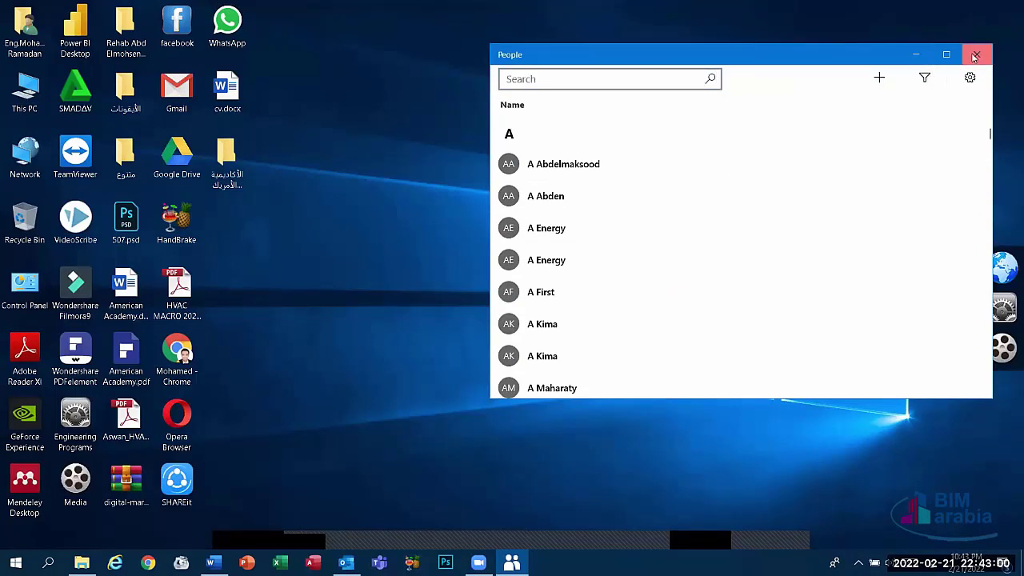
left_click(977, 54)
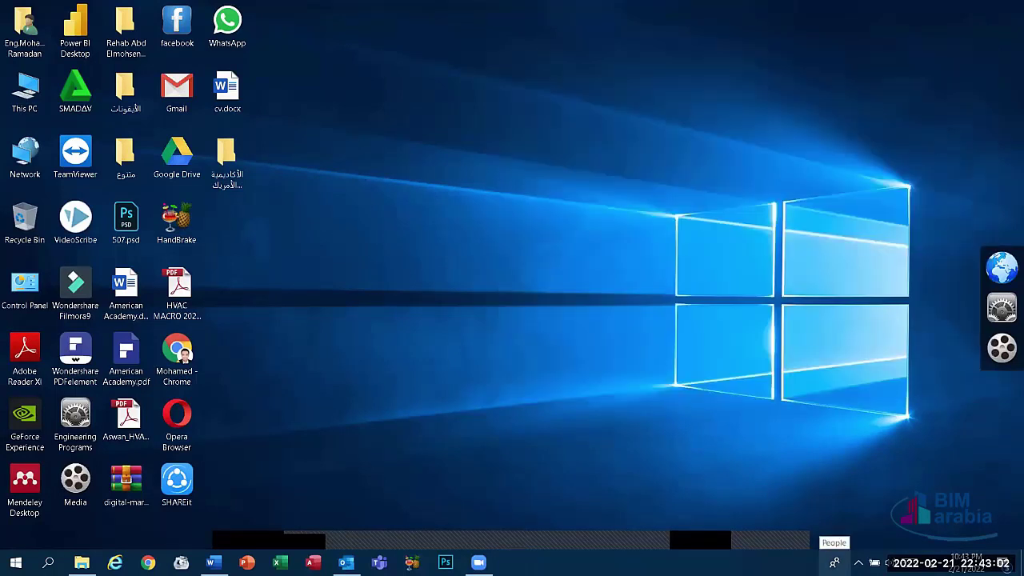
left_click(834, 562)
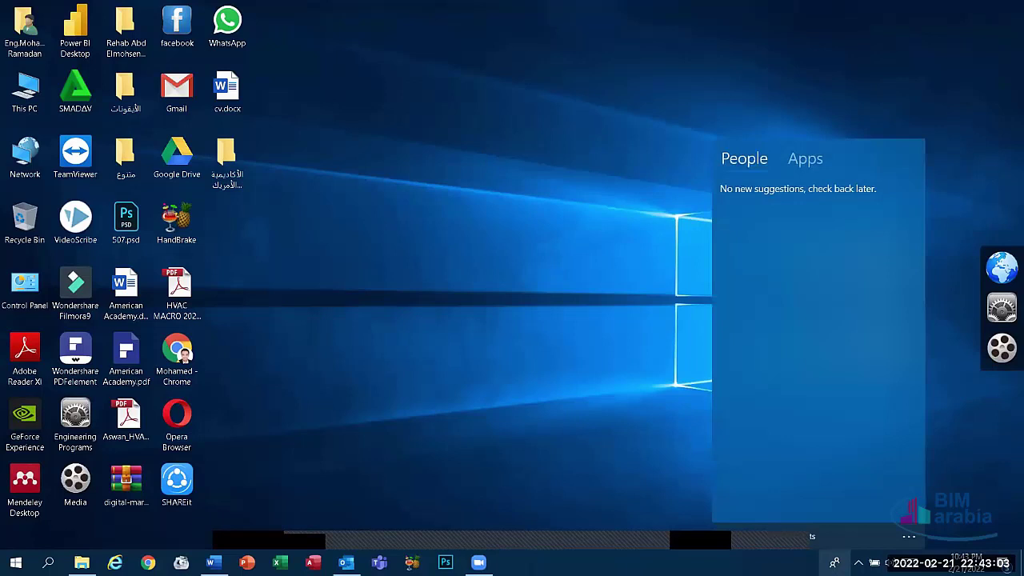
left_click(802, 160)
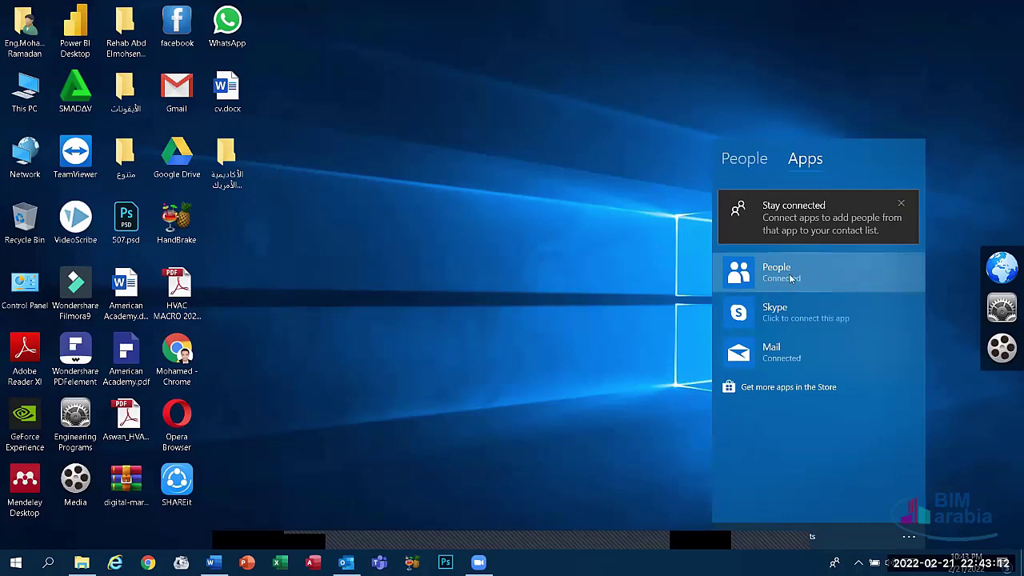
left_click(767, 281)
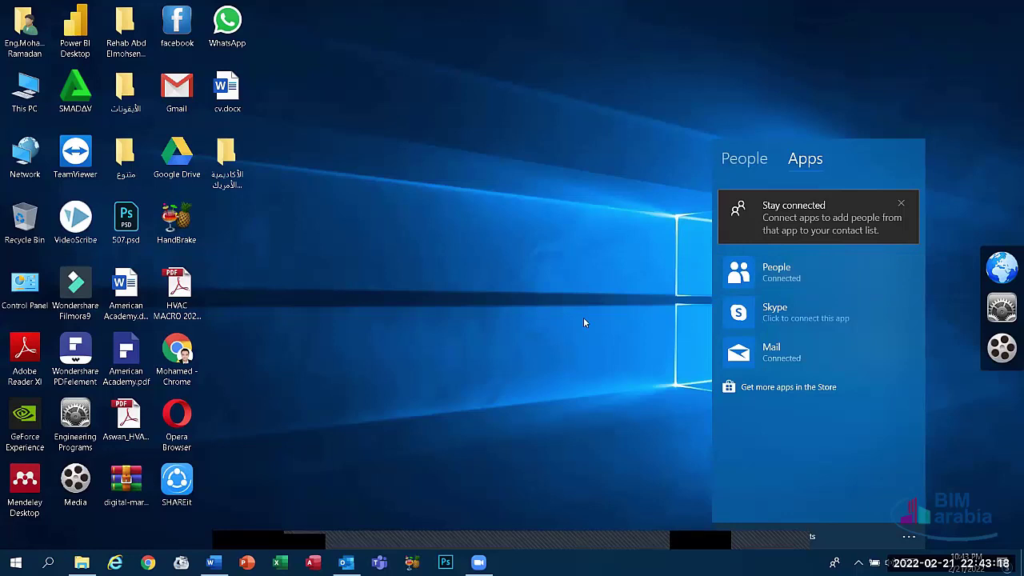
left_click(618, 338)
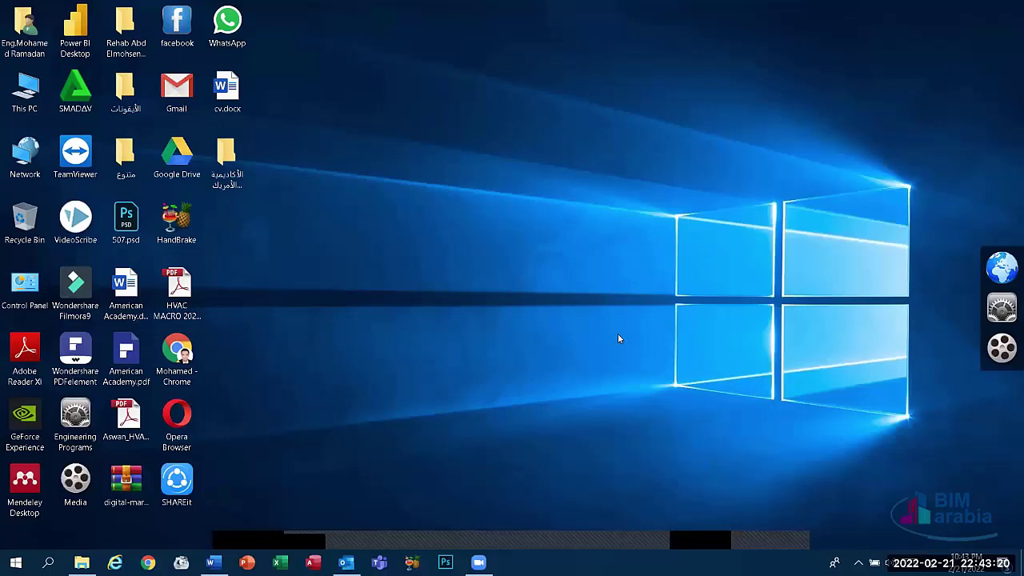
Back in Outlook Contacts, remove the People shortcut from the taskbar and start a new contact.
left_click(346, 558)
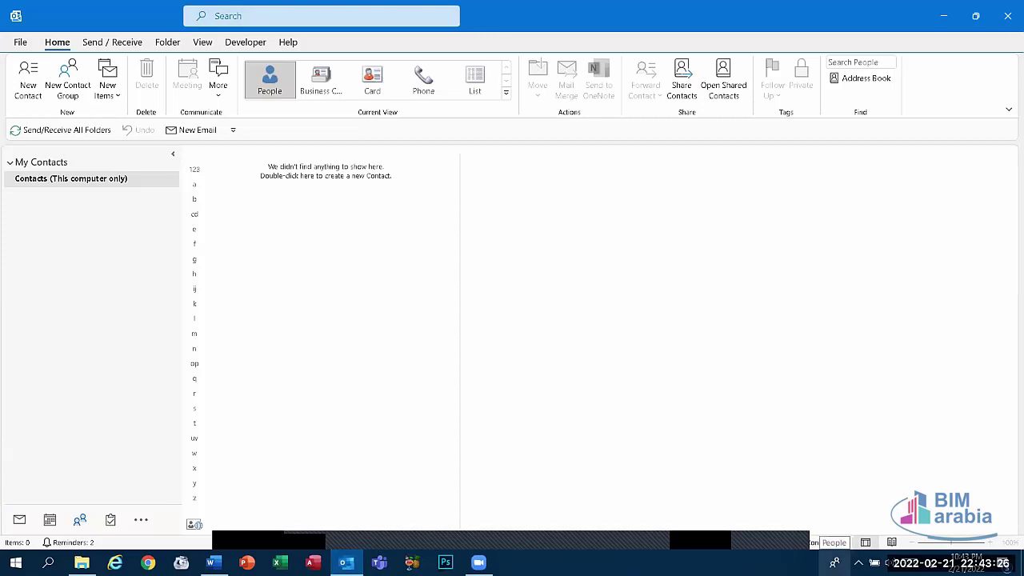
left_click(809, 339)
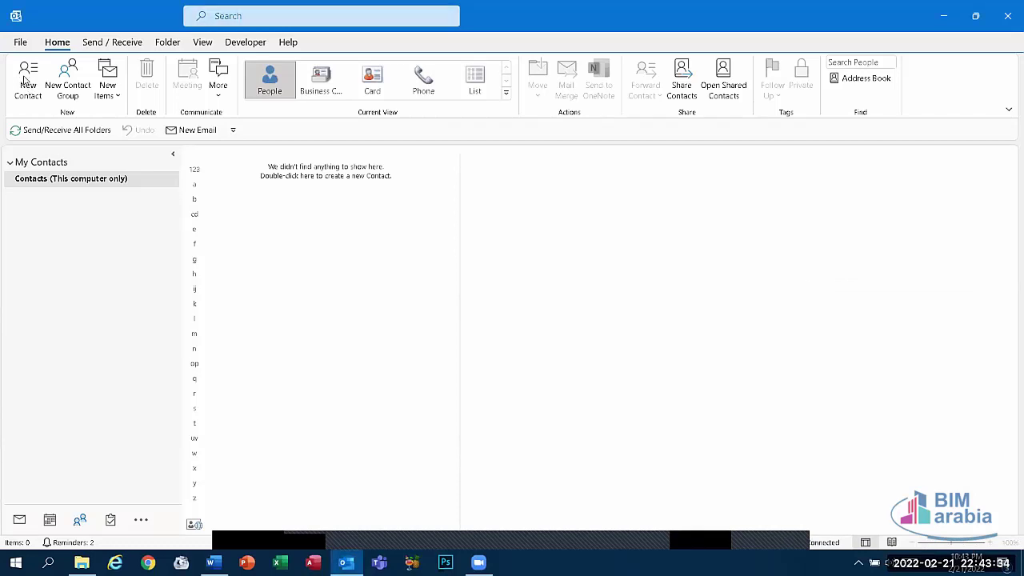
left_click(26, 80)
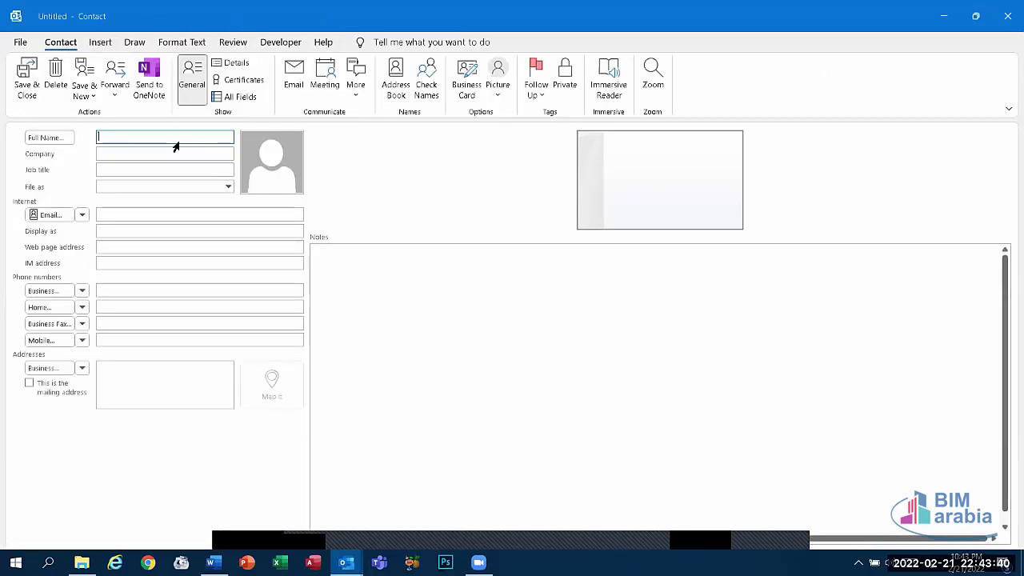
Step through the Company, Job Title and File As fields, then delete the blank contact unsaved.
left_click(129, 157)
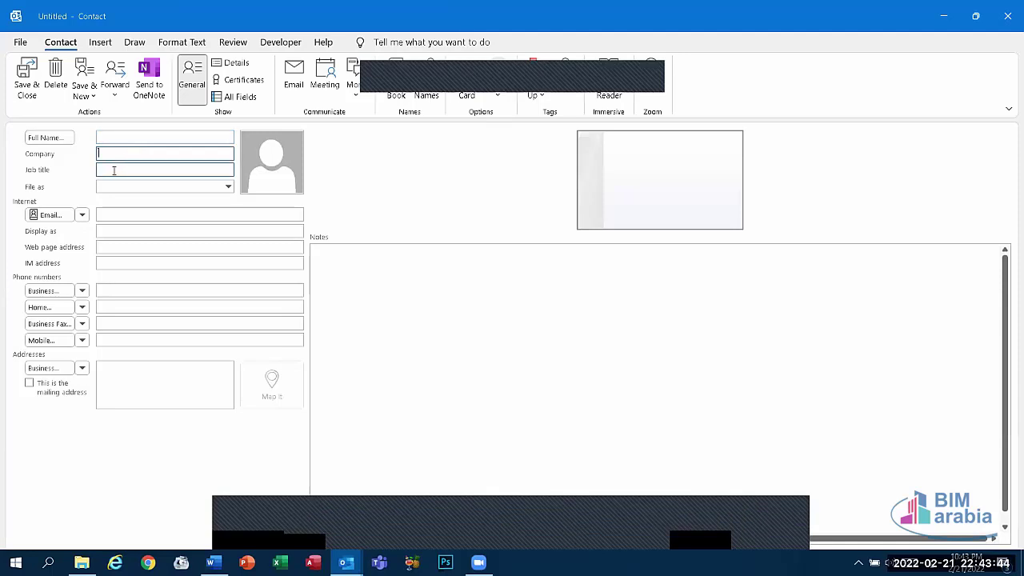
left_click(114, 170)
left_click(125, 185)
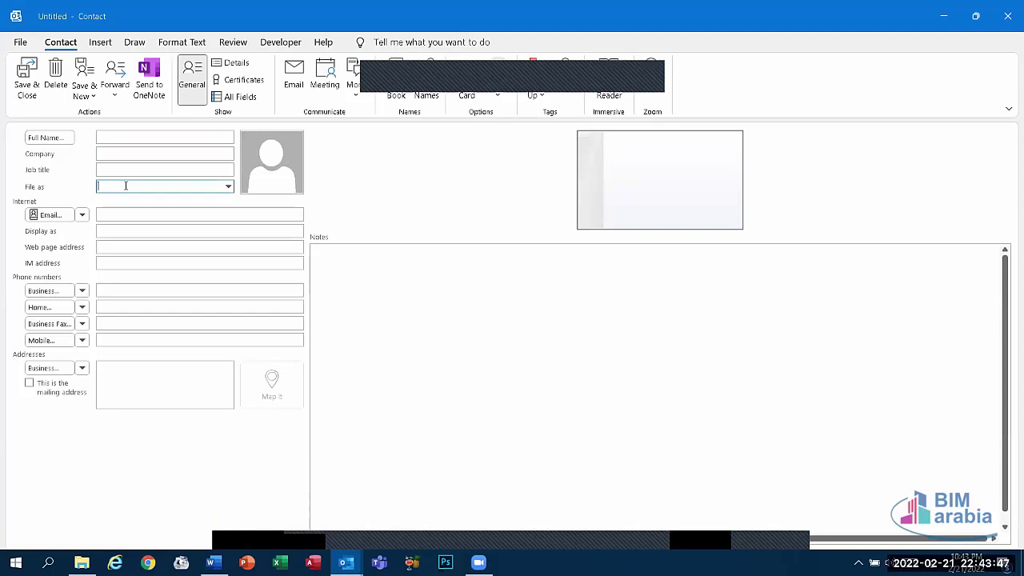
left_click(228, 187)
left_click(228, 187)
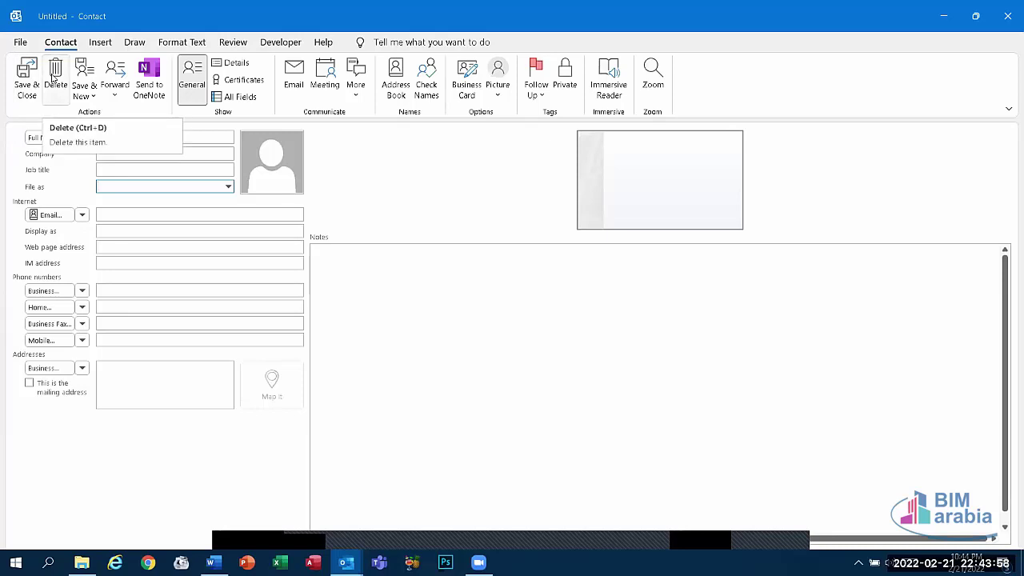
left_click(53, 78)
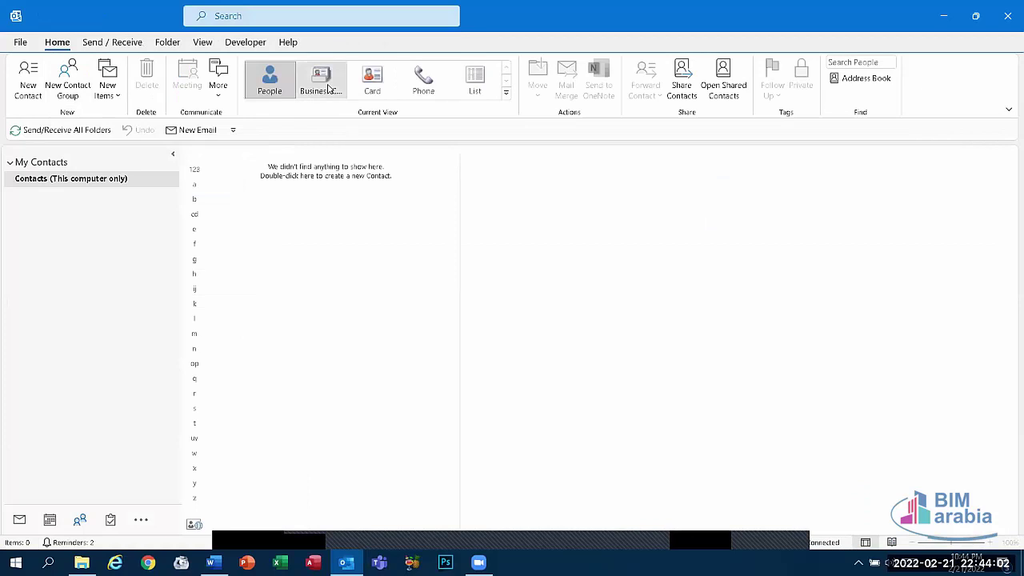
left_click(321, 80)
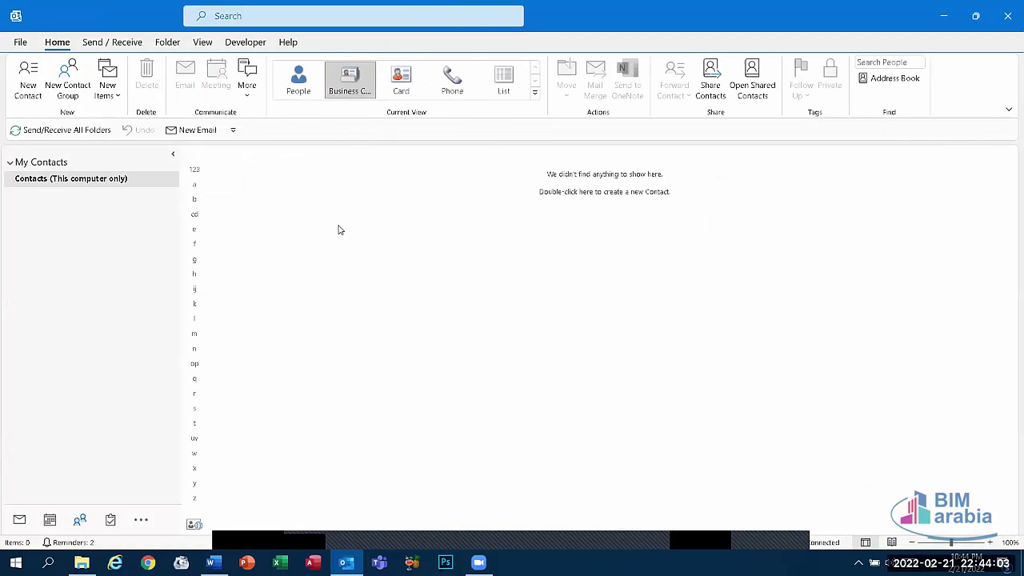
left_click(299, 80)
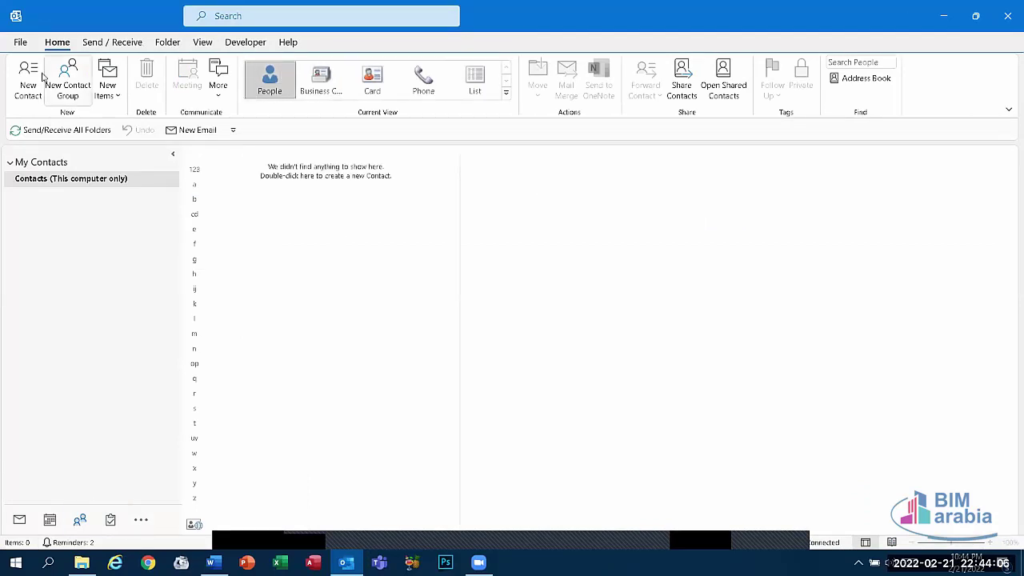
double_click(212, 162)
type("لاسلسلا")
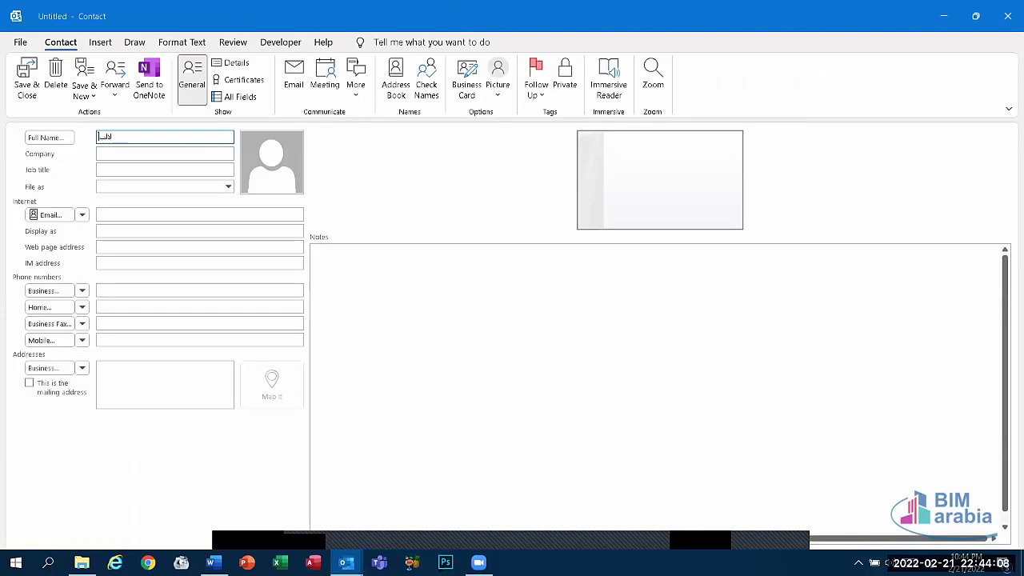
left_click(24, 72)
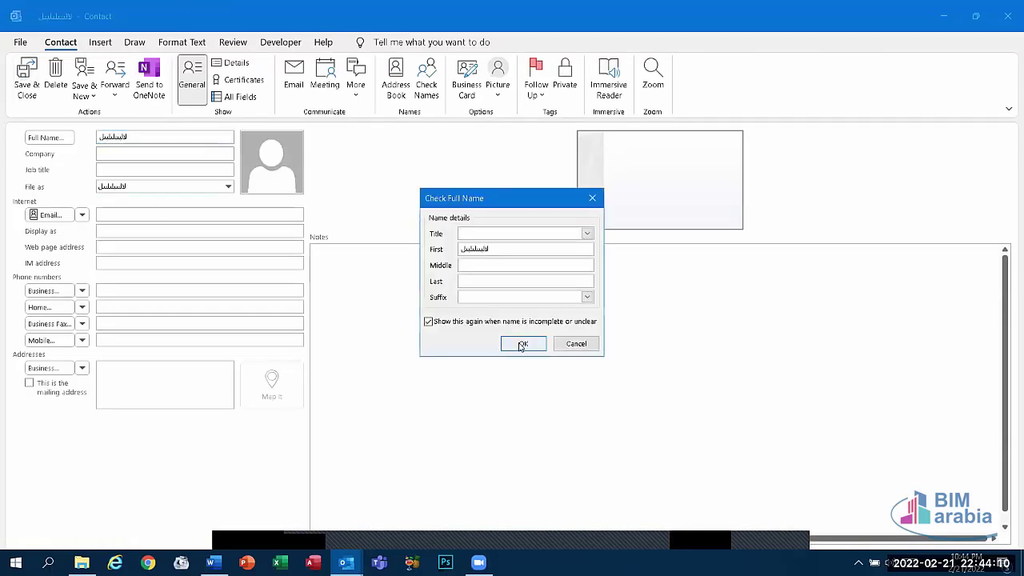
left_click(521, 343)
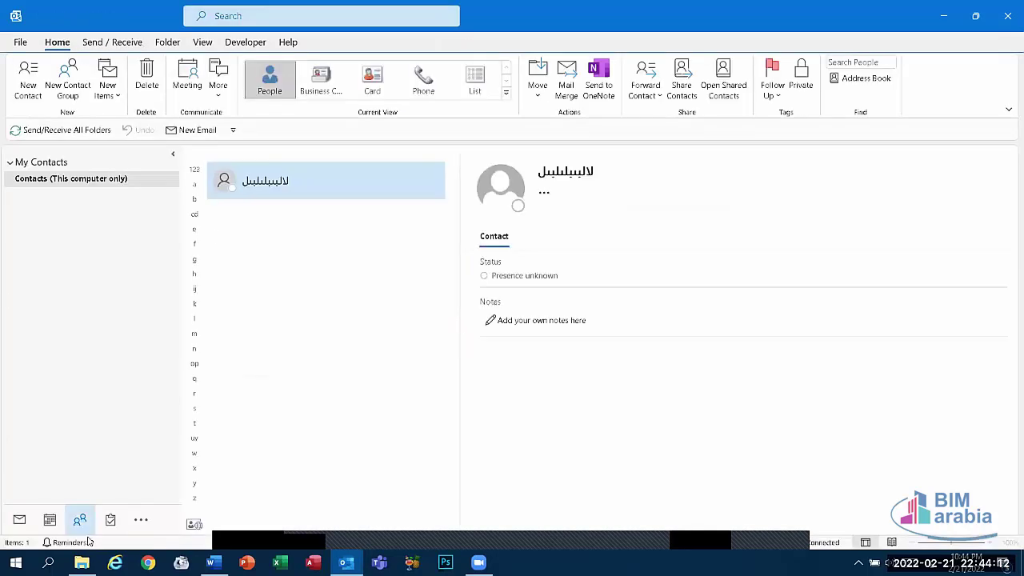
left_click(29, 80)
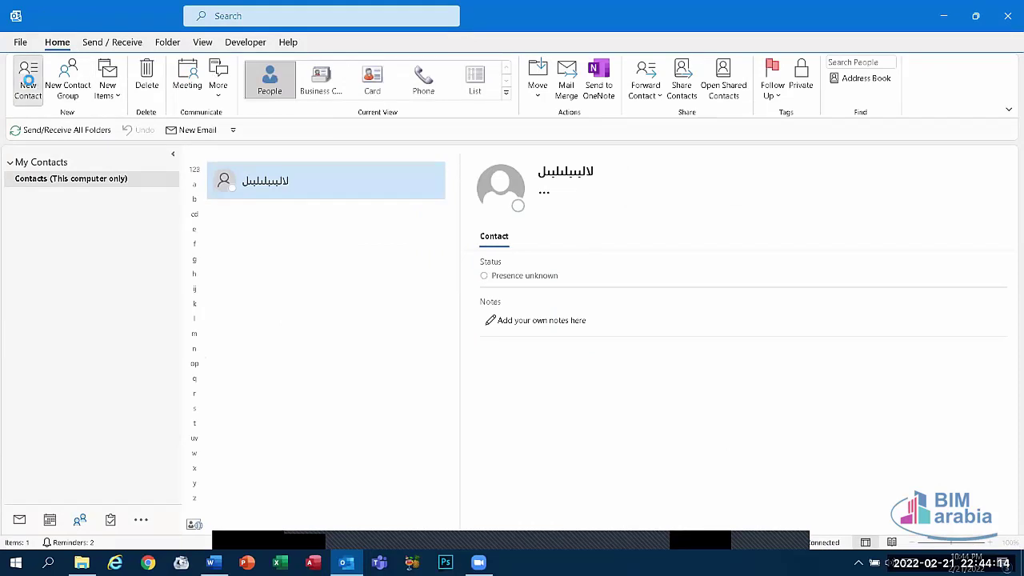
type("ساناتی")
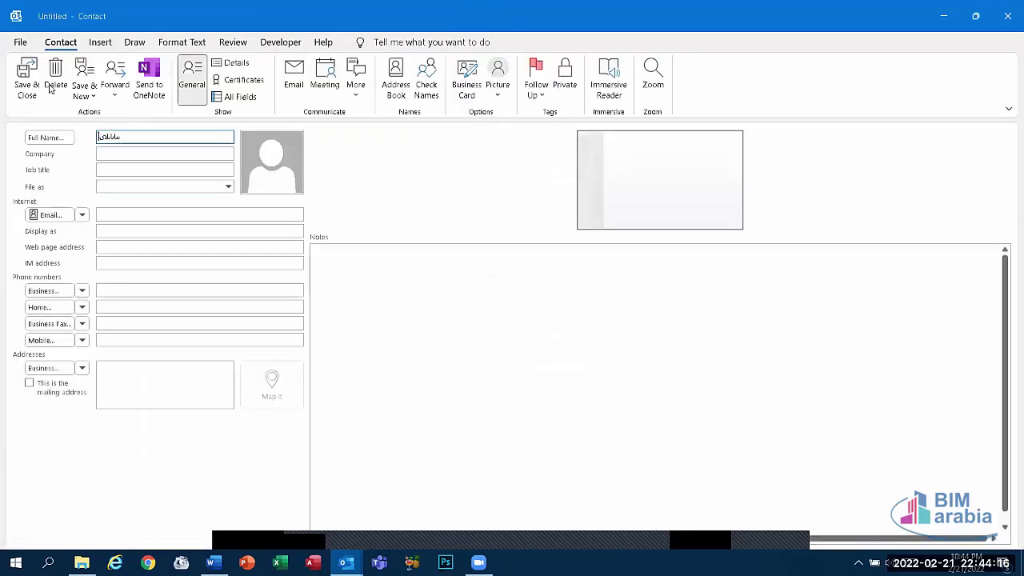
left_click(26, 76)
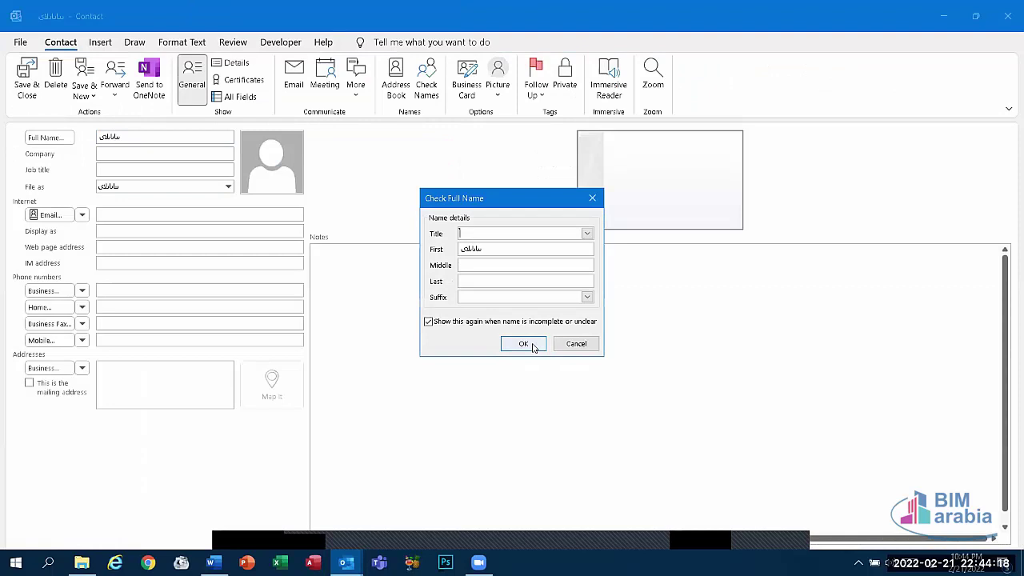
left_click(528, 345)
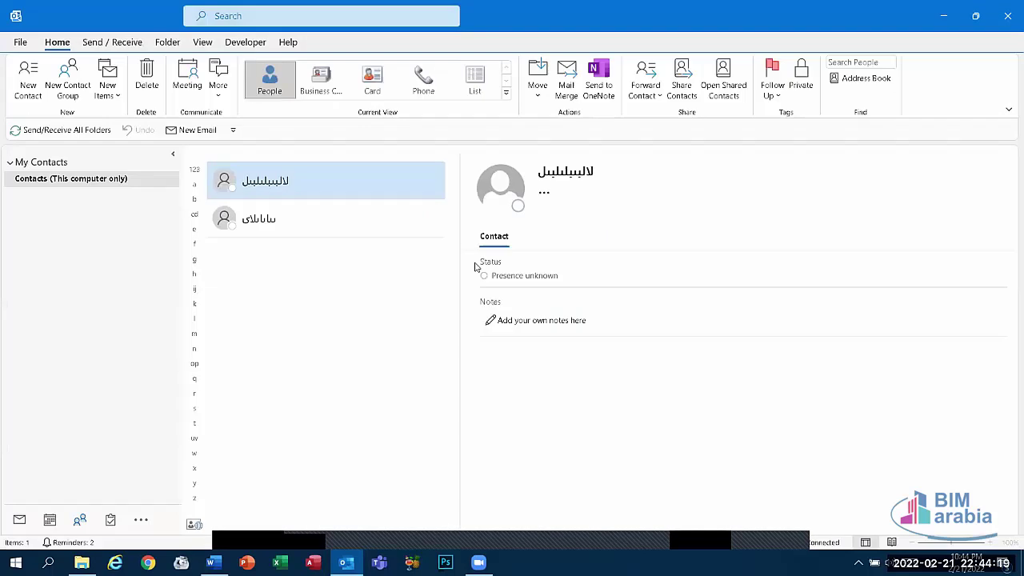
left_click(320, 80)
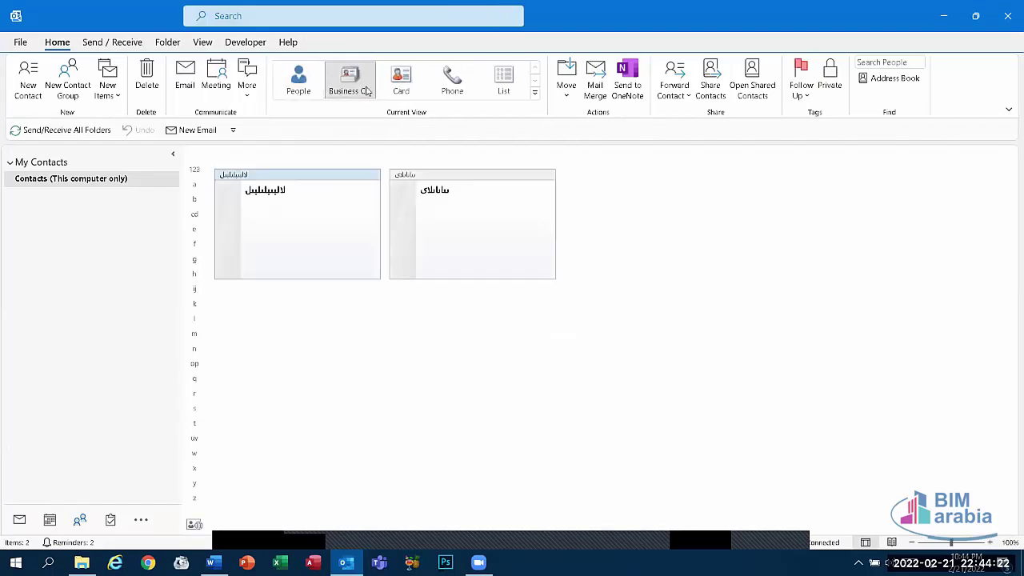
left_click(400, 80)
left_click(453, 84)
left_click(503, 83)
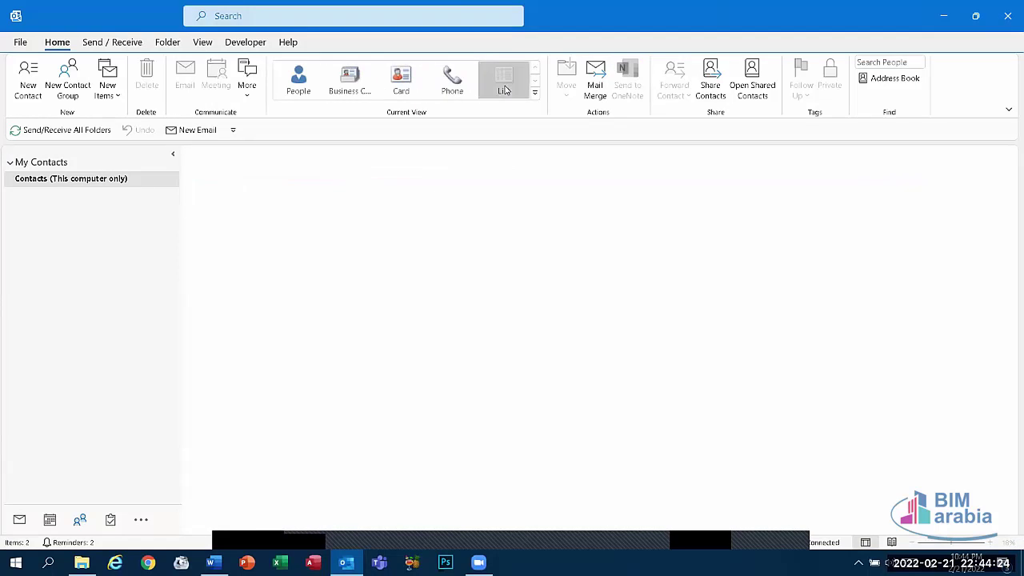
left_click(299, 80)
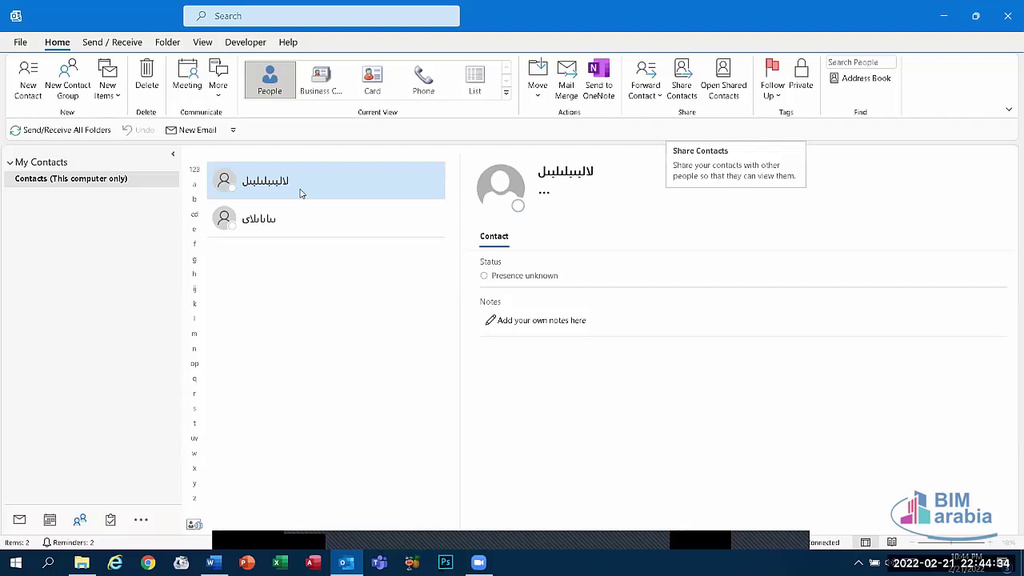
right_click(272, 179)
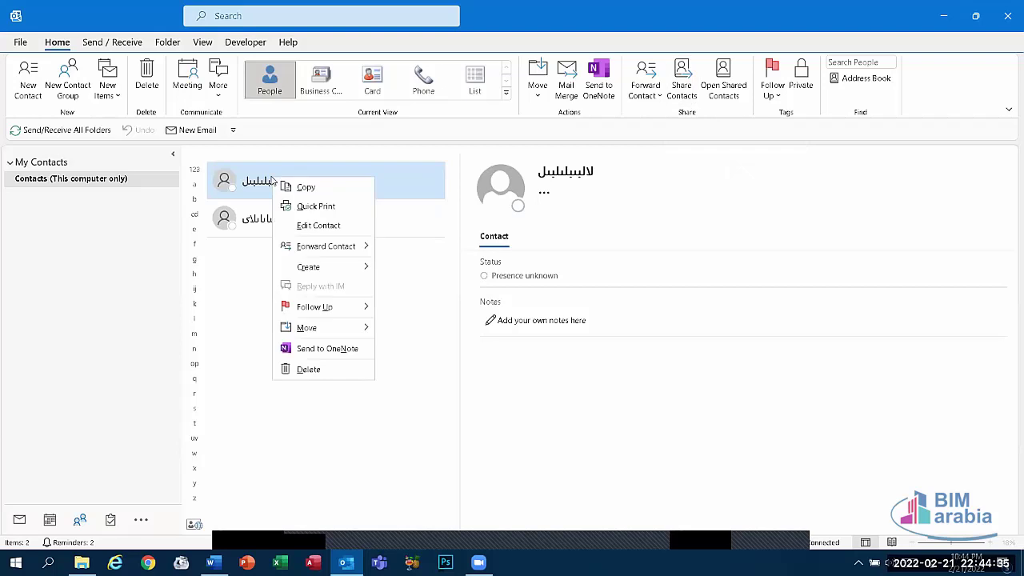
left_click(324, 370)
right_click(249, 186)
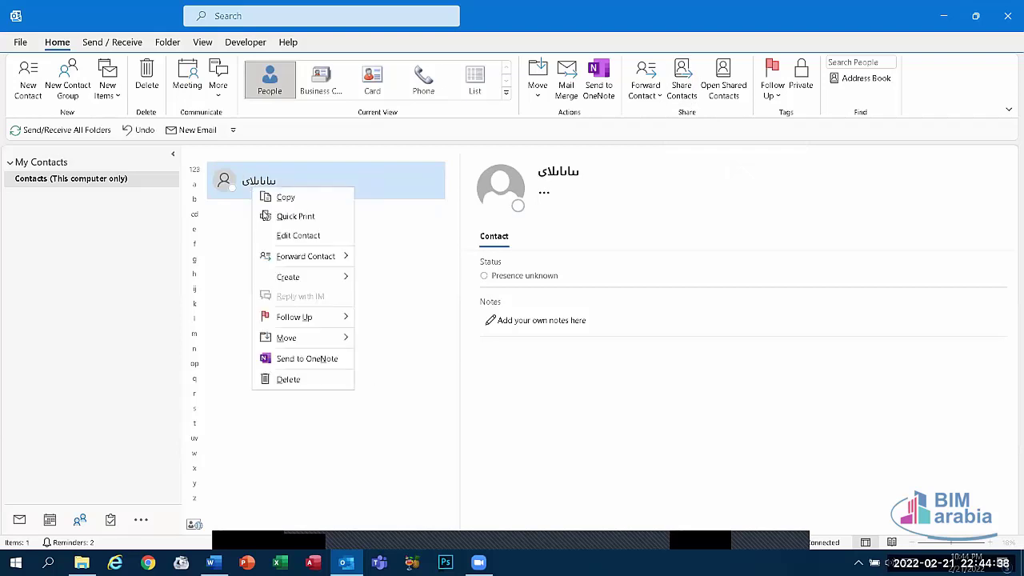
left_click(294, 379)
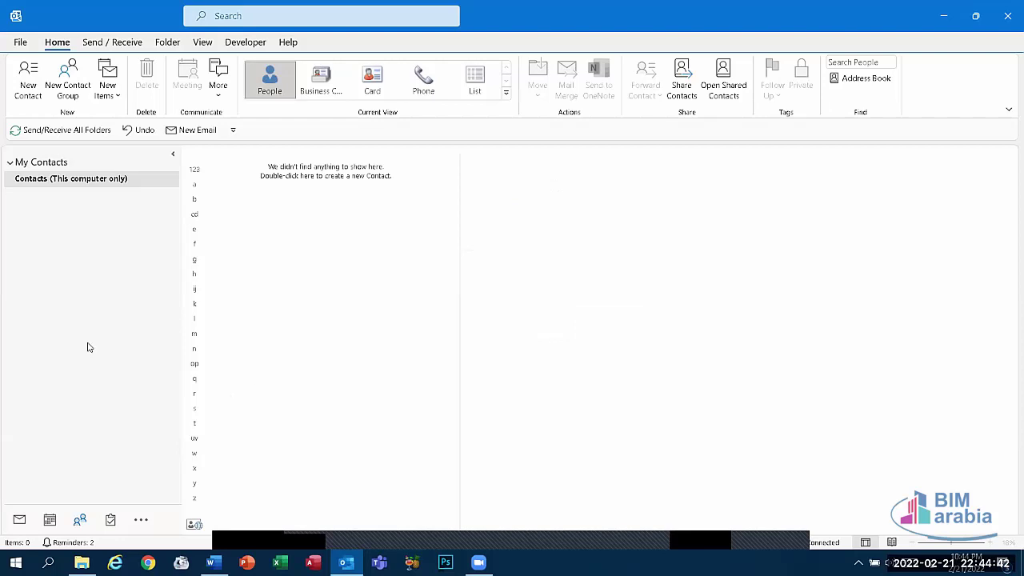
Switch to Tasks, start a new task, and review its dates and status options, leaving Not Started.
left_click(107, 528)
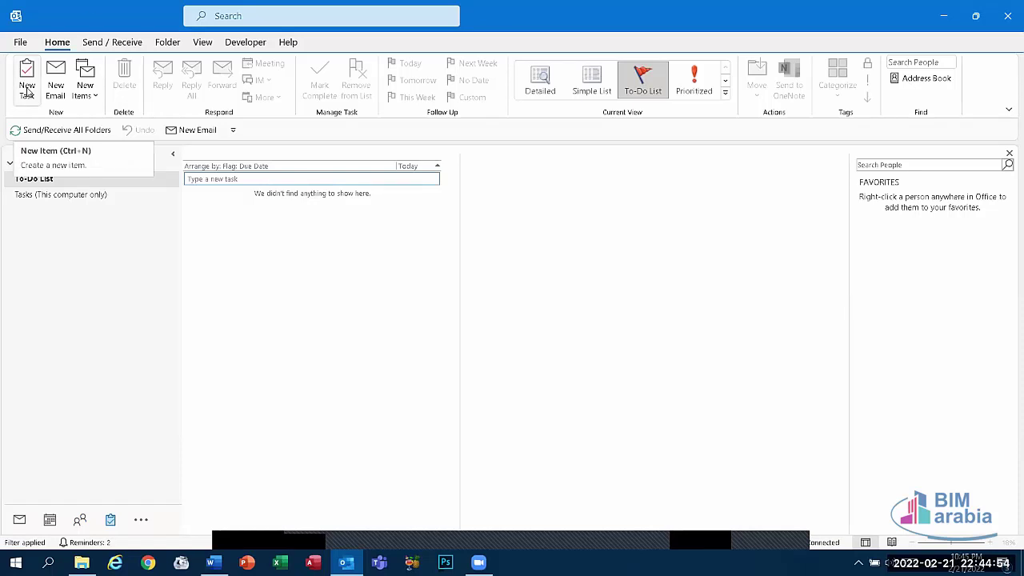
left_click(26, 92)
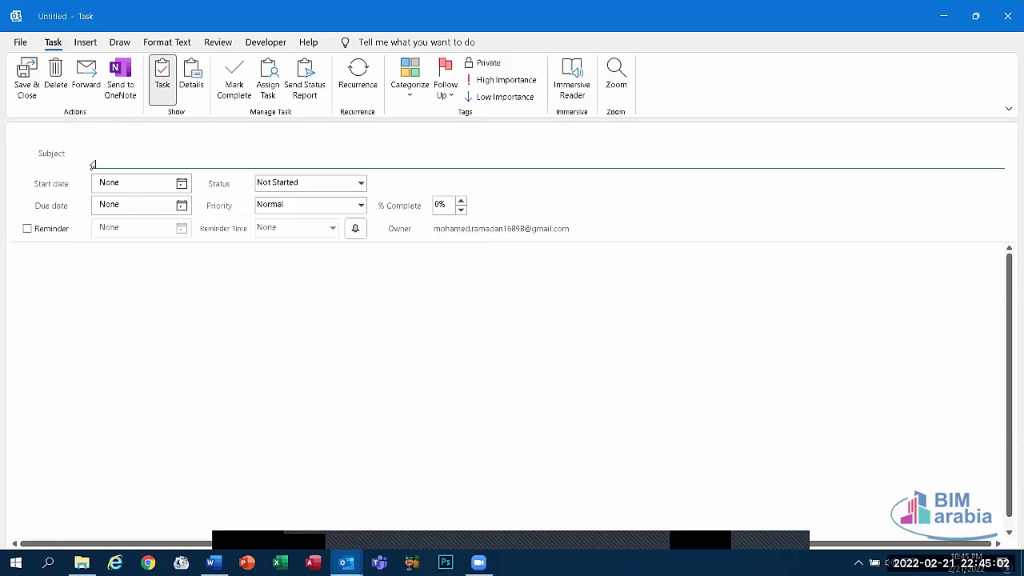
left_click(117, 182)
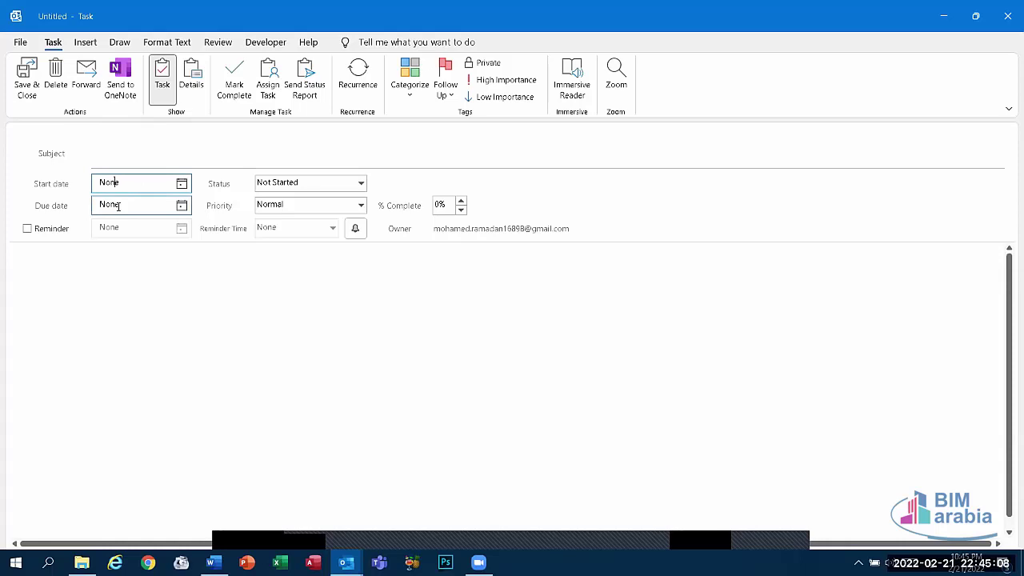
left_click(120, 206)
left_click(327, 184)
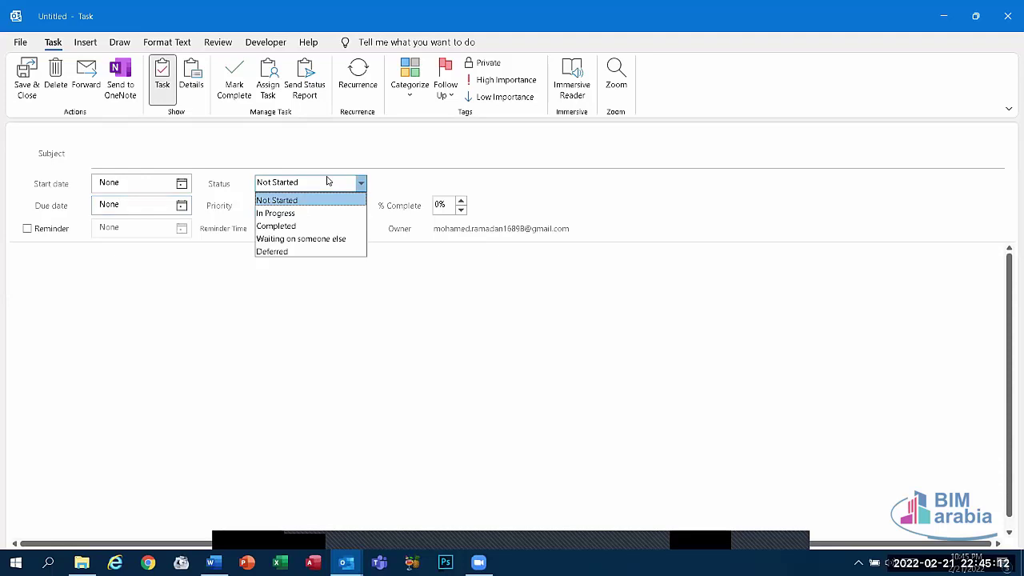
left_click(327, 184)
left_click(327, 183)
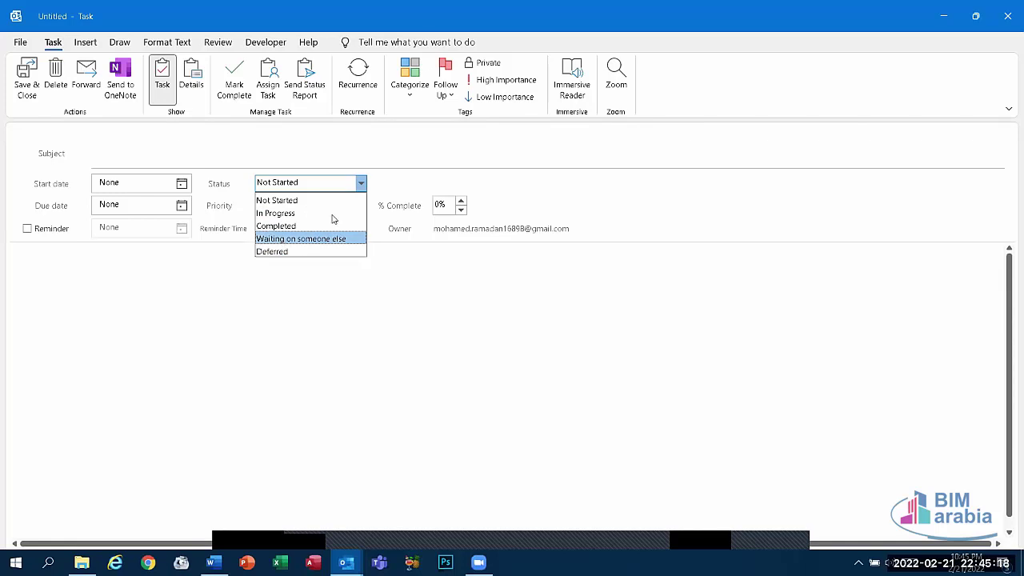
left_click(391, 162)
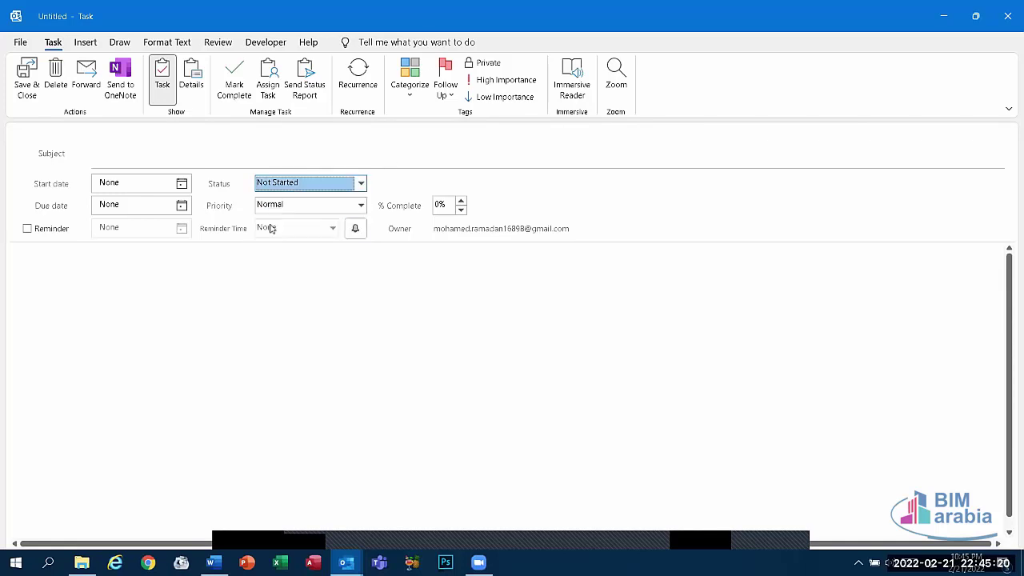
Review the priority options leaving Normal, turn on a reminder, and cancel the reminder sound settings.
left_click(290, 209)
left_click(293, 208)
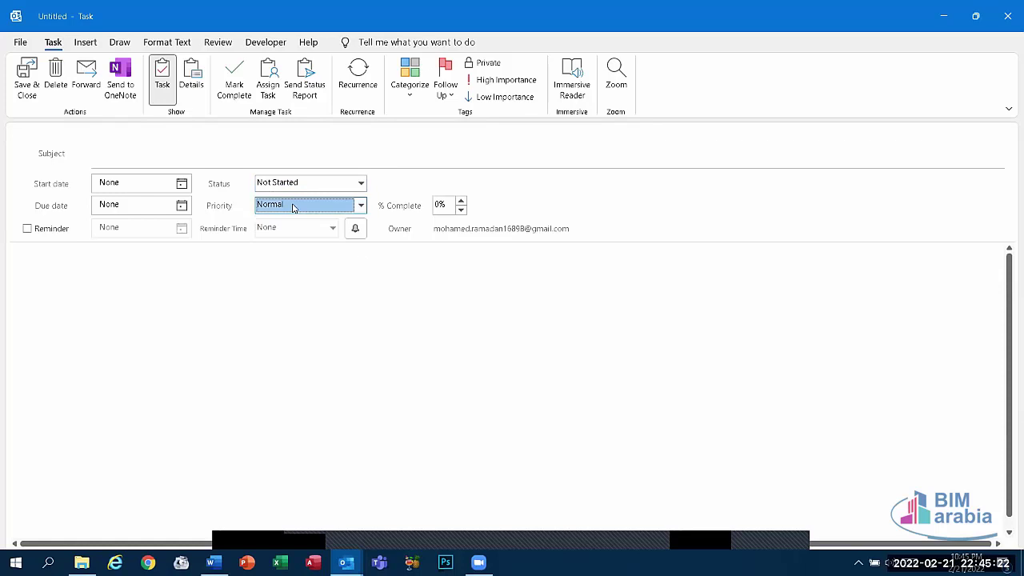
left_click(293, 208)
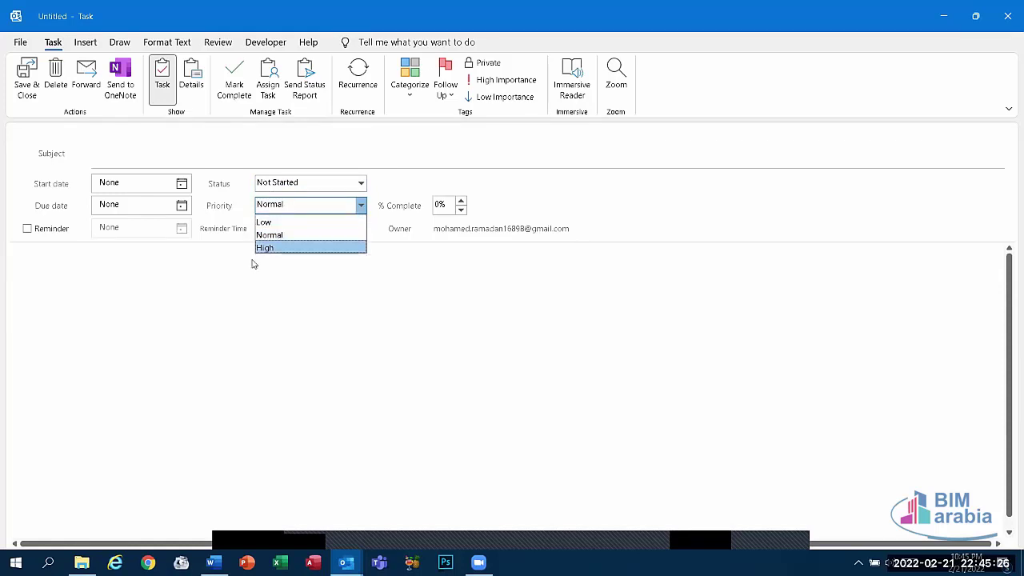
left_click(216, 266)
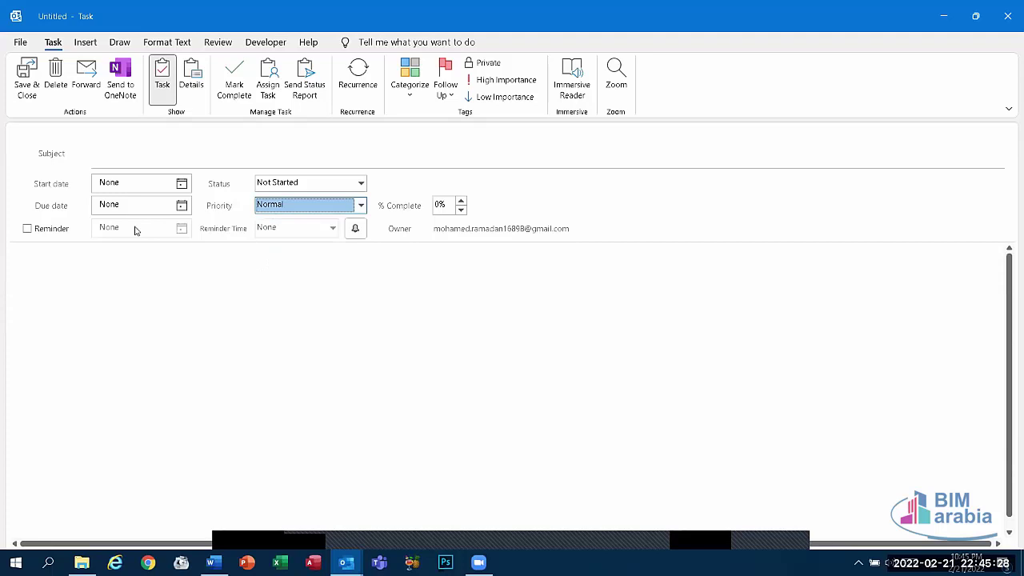
left_click(27, 230)
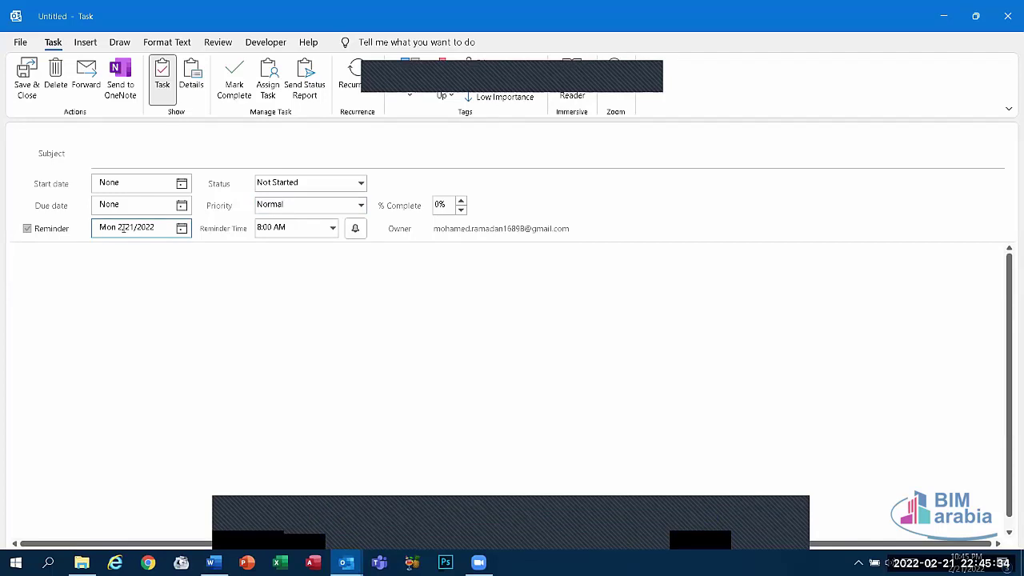
left_click(282, 223)
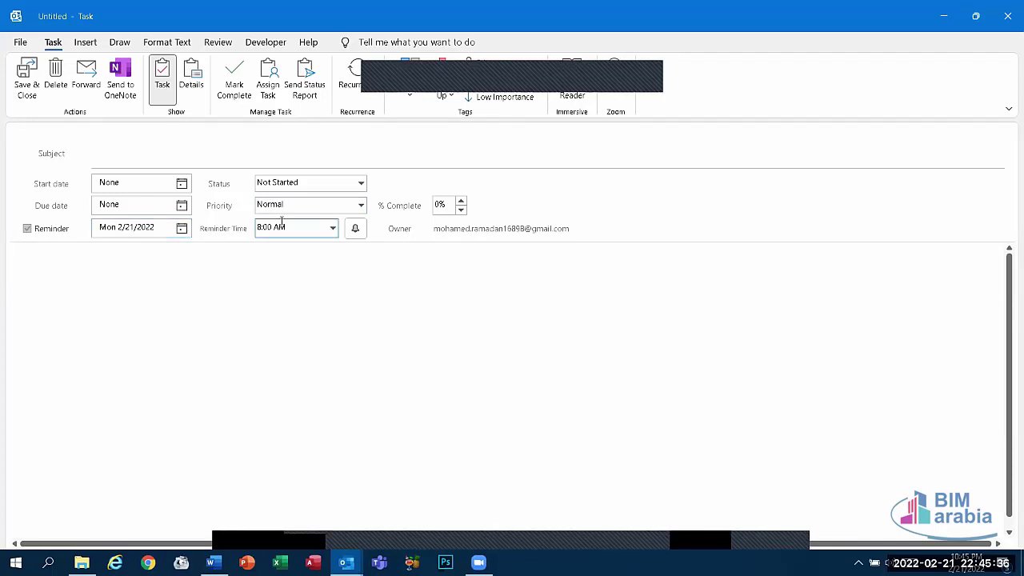
left_click(355, 227)
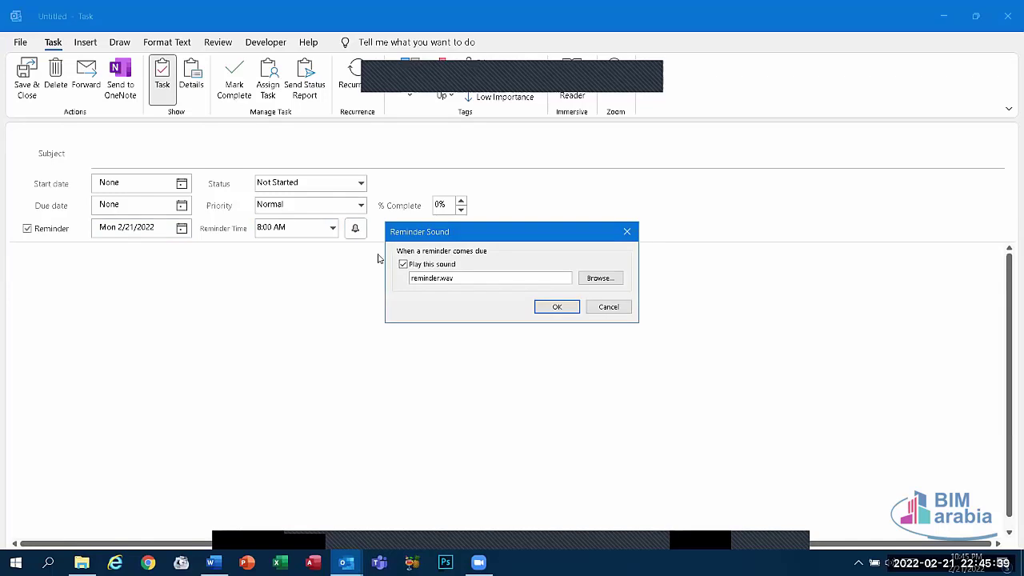
left_click(611, 305)
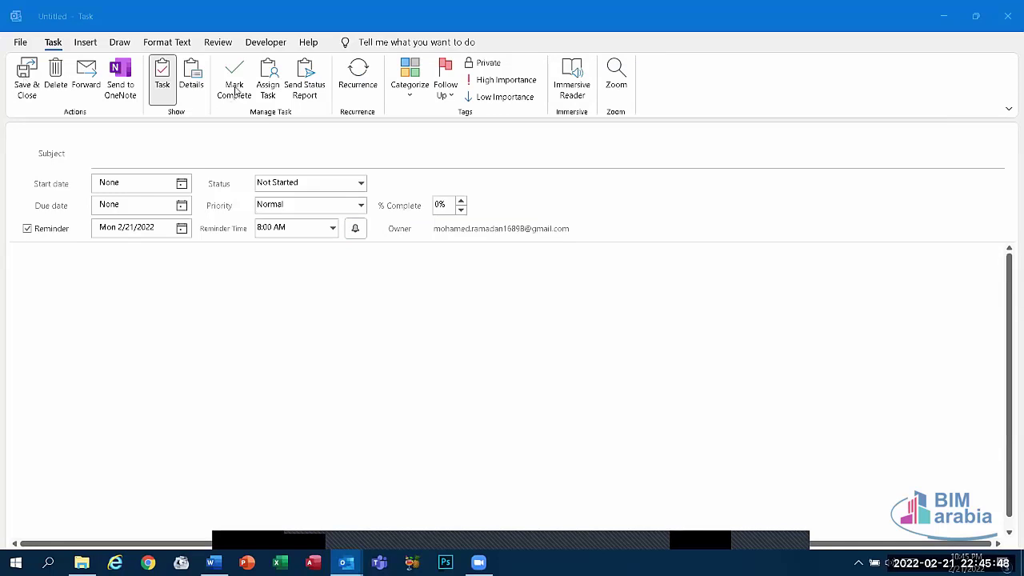
Delete the untitled task unsaved and switch to the Notes folder.
left_click(48, 80)
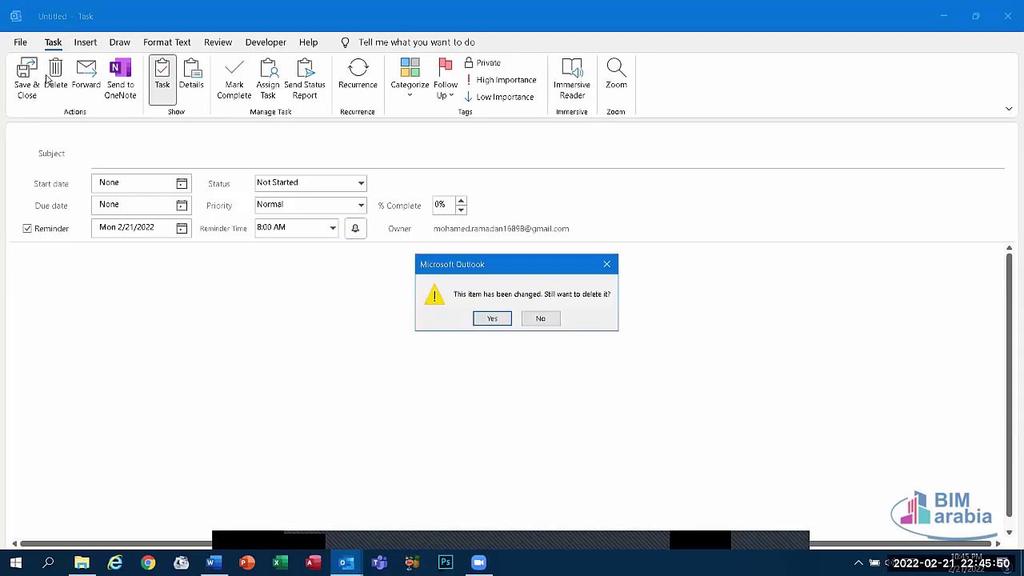
left_click(507, 319)
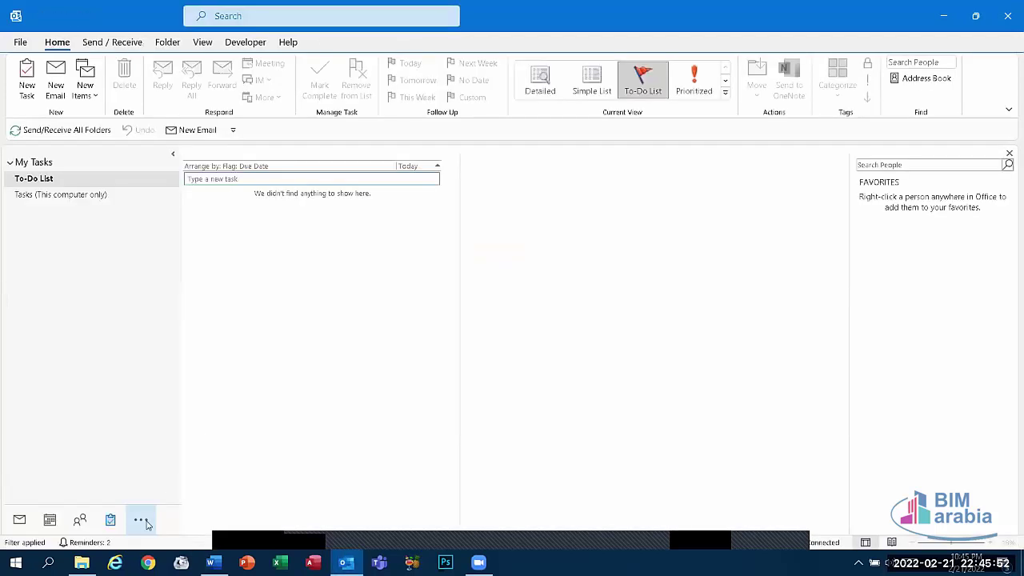
left_click(142, 522)
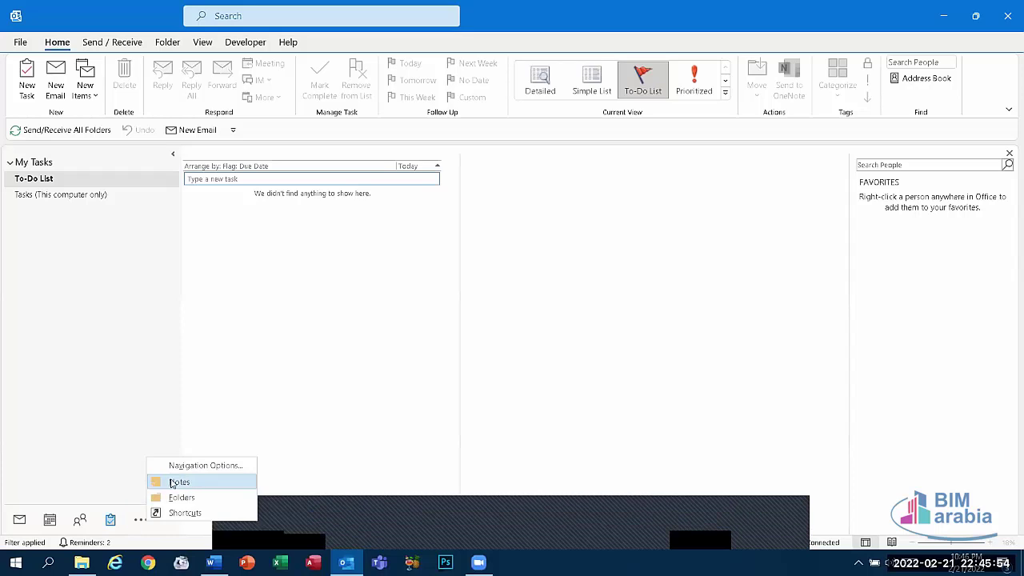
left_click(179, 482)
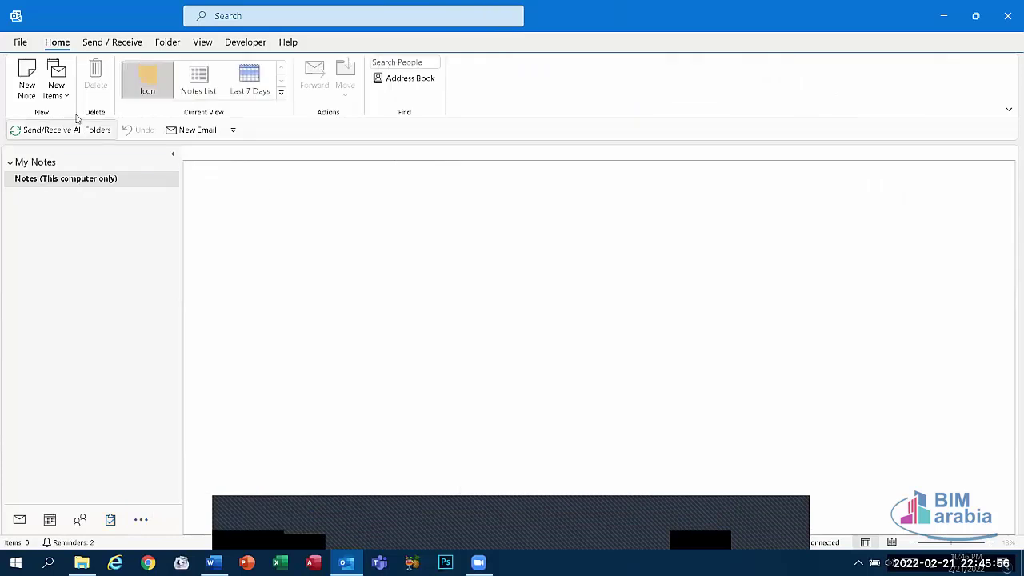
Create a test note reading 'لشاقثاقث', delete it, and show the full mailbox folder list.
left_click(23, 77)
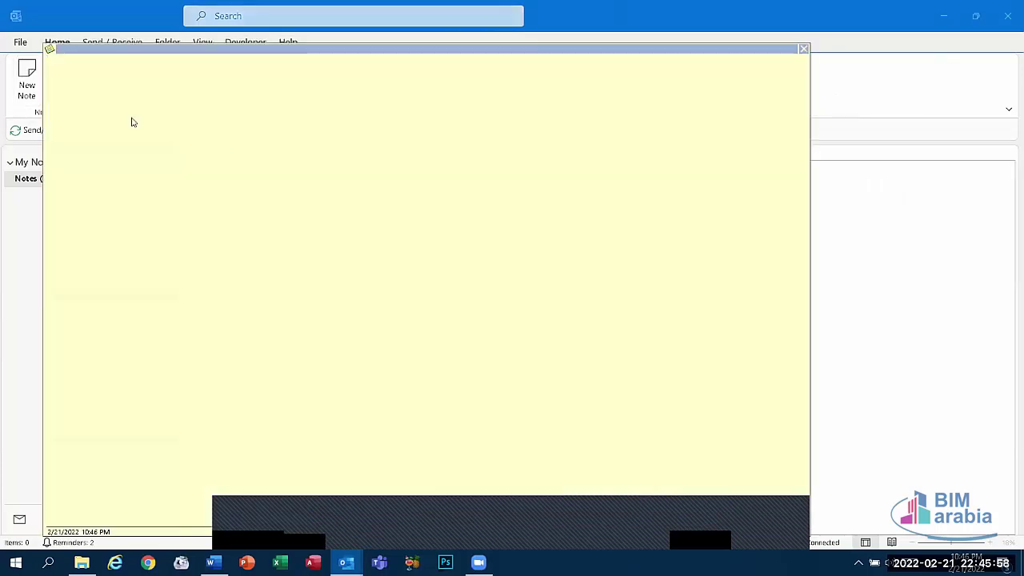
type("صلشاقثاقث")
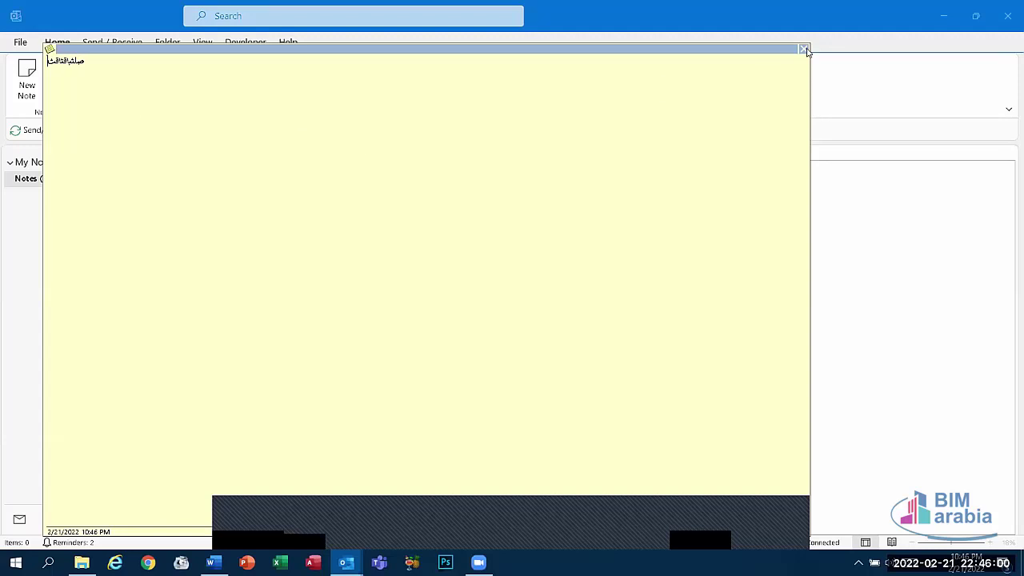
left_click(804, 52)
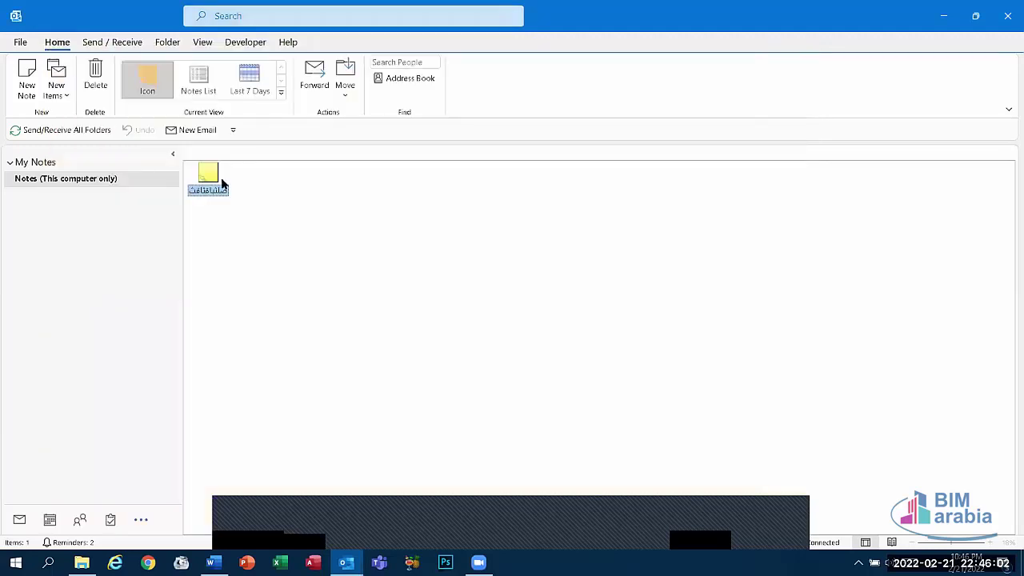
left_click(95, 76)
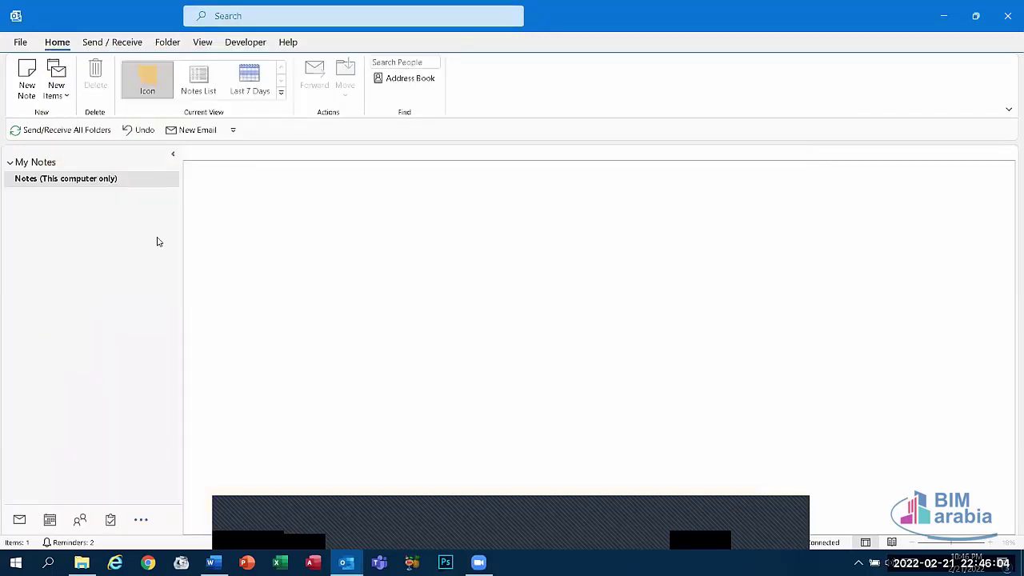
left_click(138, 521)
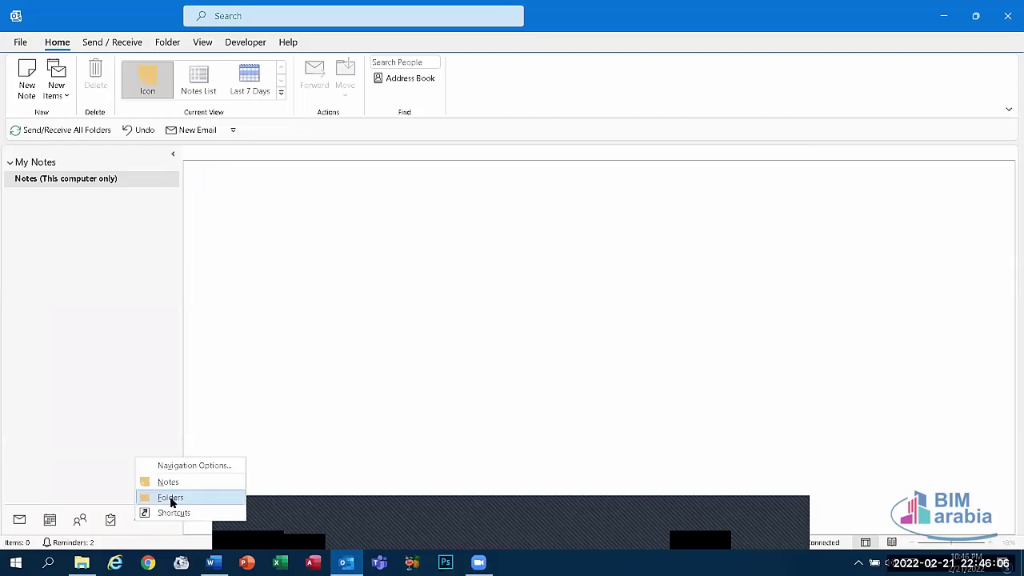
left_click(170, 497)
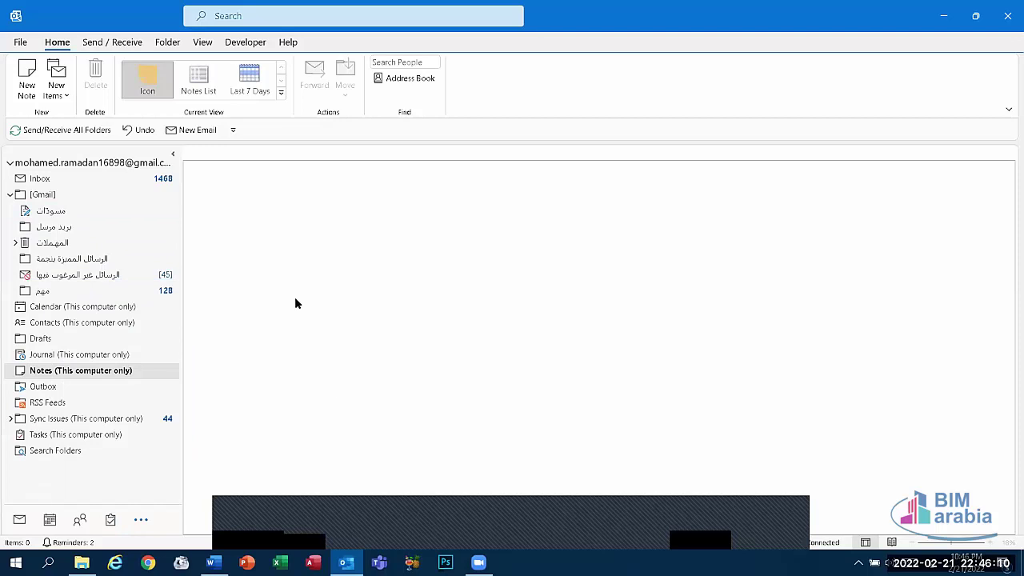
Start a new folder under Notes, then cancel without creating it.
right_click(115, 374)
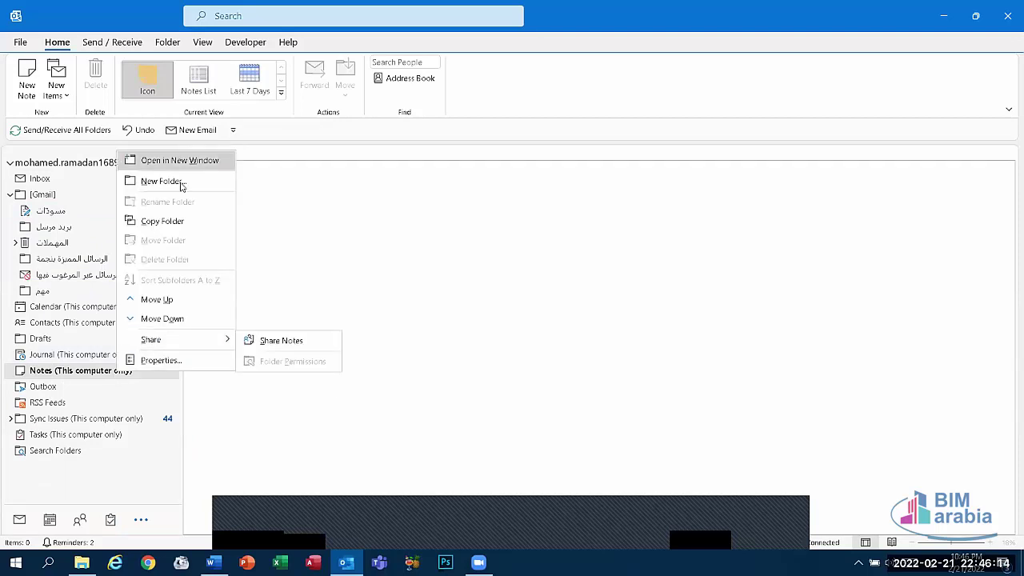
left_click(186, 190)
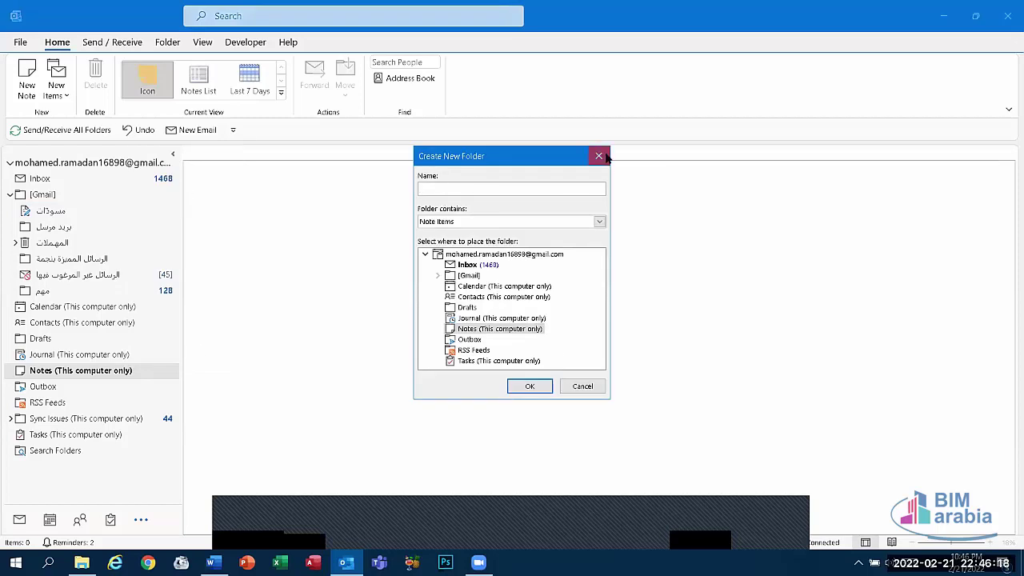
left_click(598, 156)
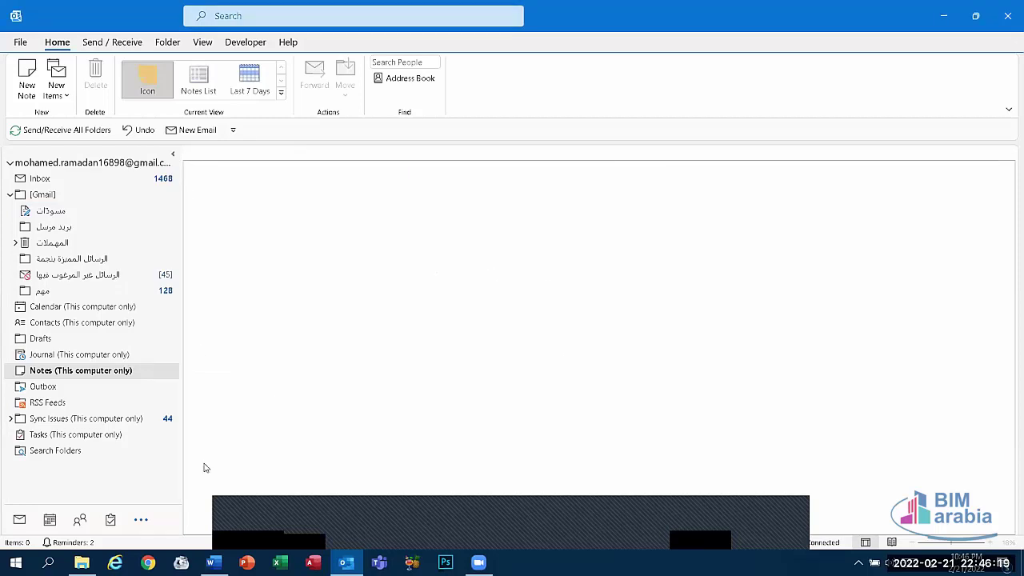
Open the [Gmail] folder and look through the Send / Receive, View and Home tabs.
left_click(142, 520)
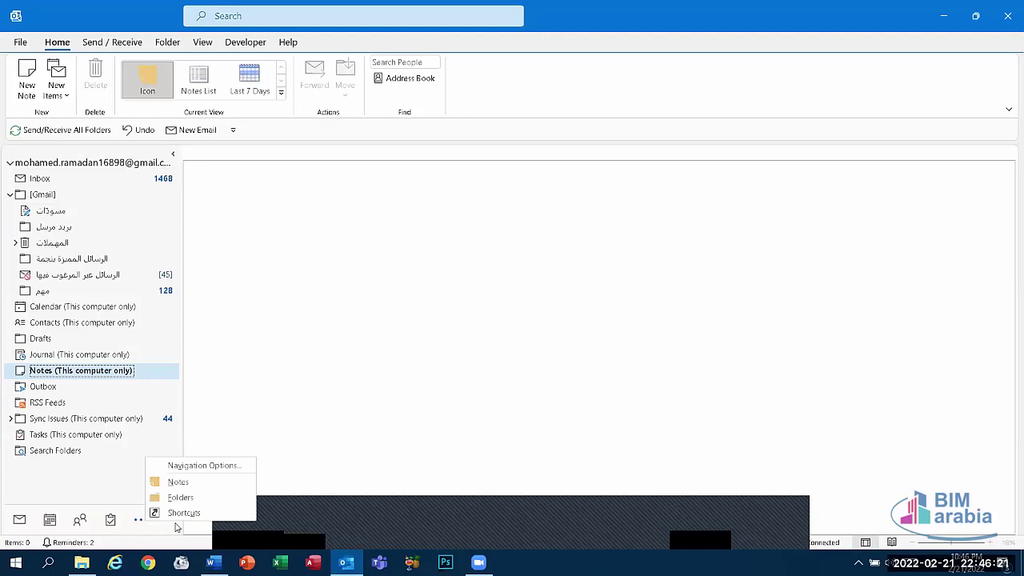
left_click(222, 321)
left_click(44, 195)
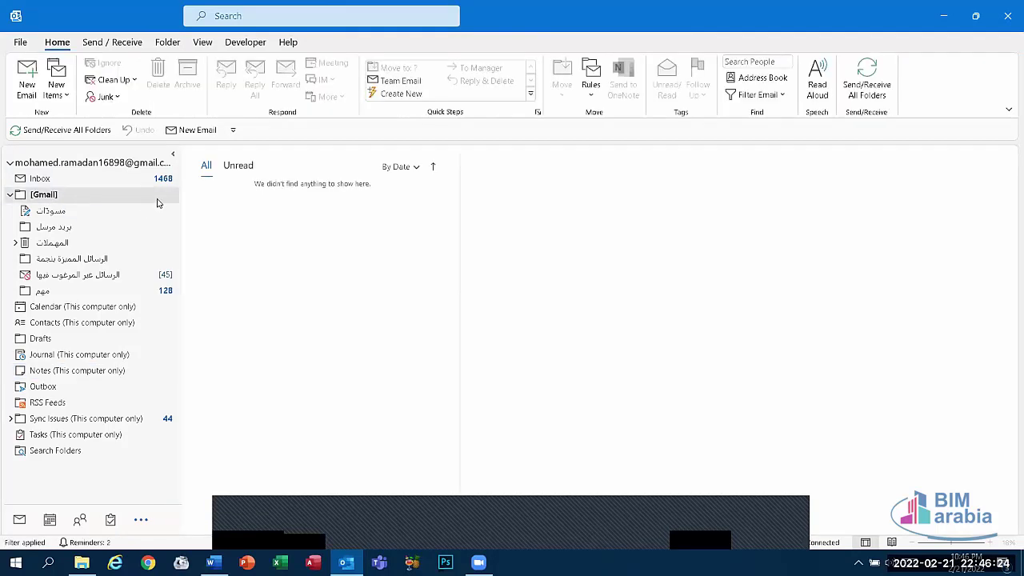
left_click(115, 42)
left_click(202, 42)
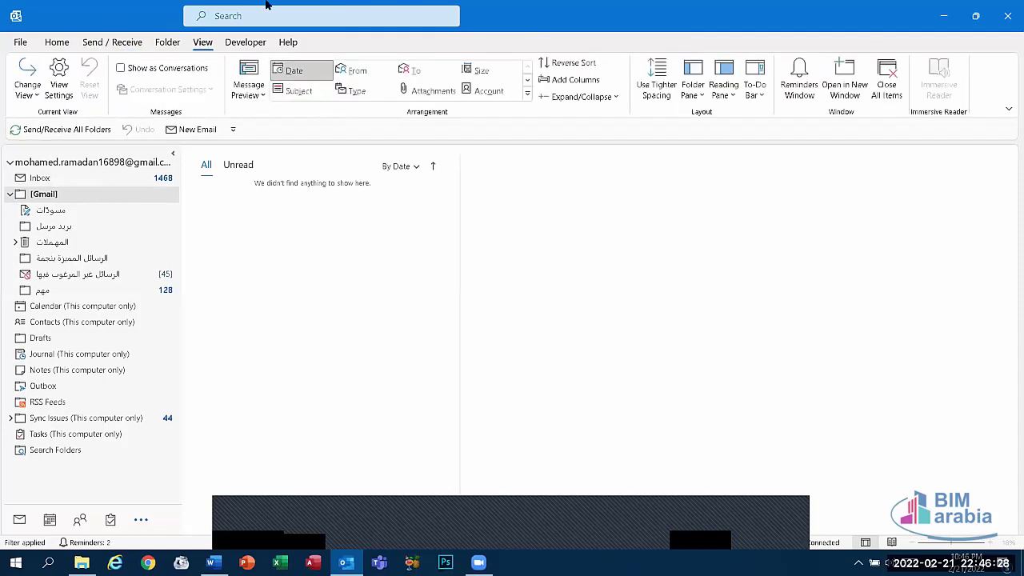
left_click(53, 43)
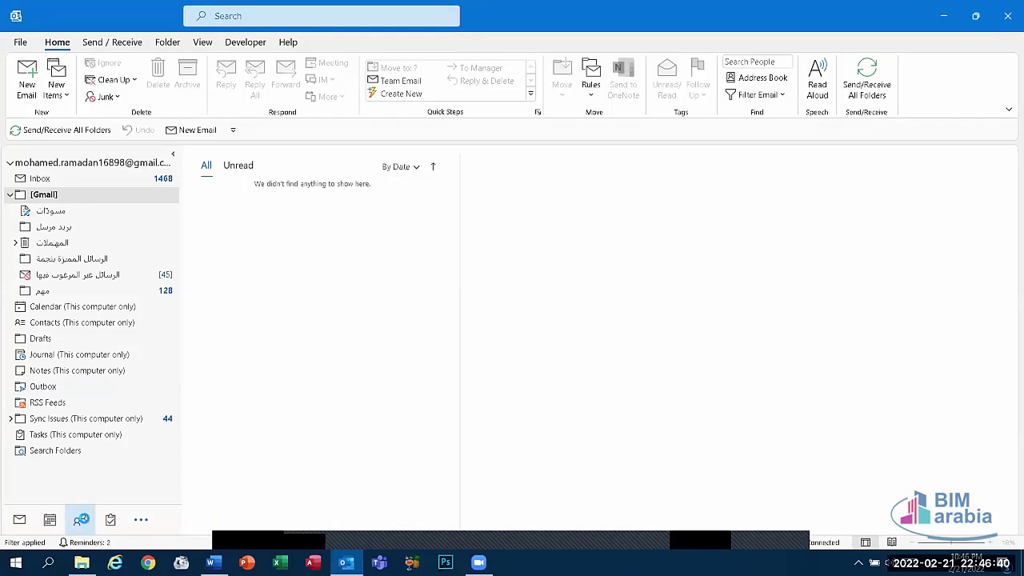
Switch to People to view the empty Contacts folder, then browse the Current View and More options.
left_click(80, 519)
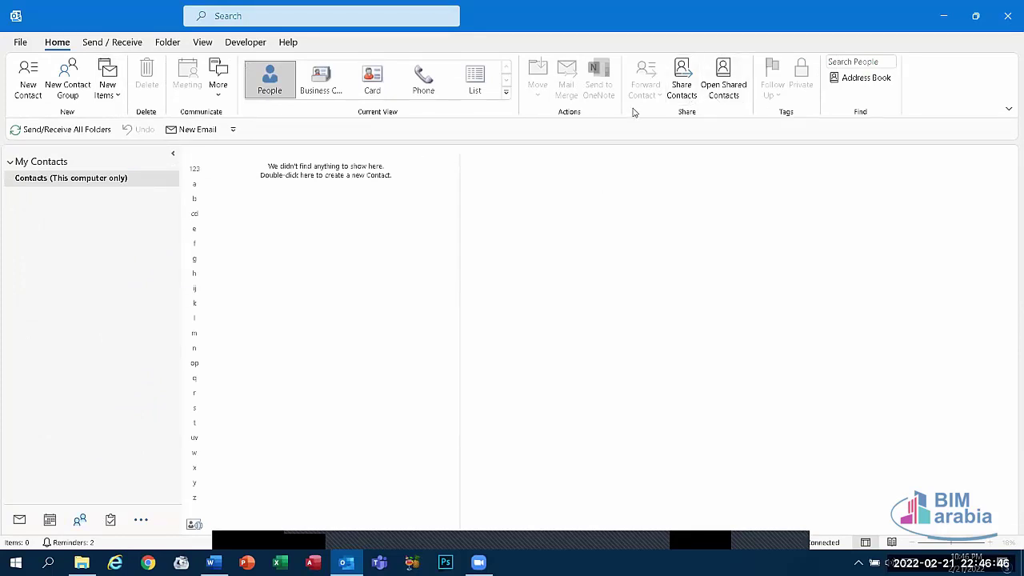
left_click(505, 93)
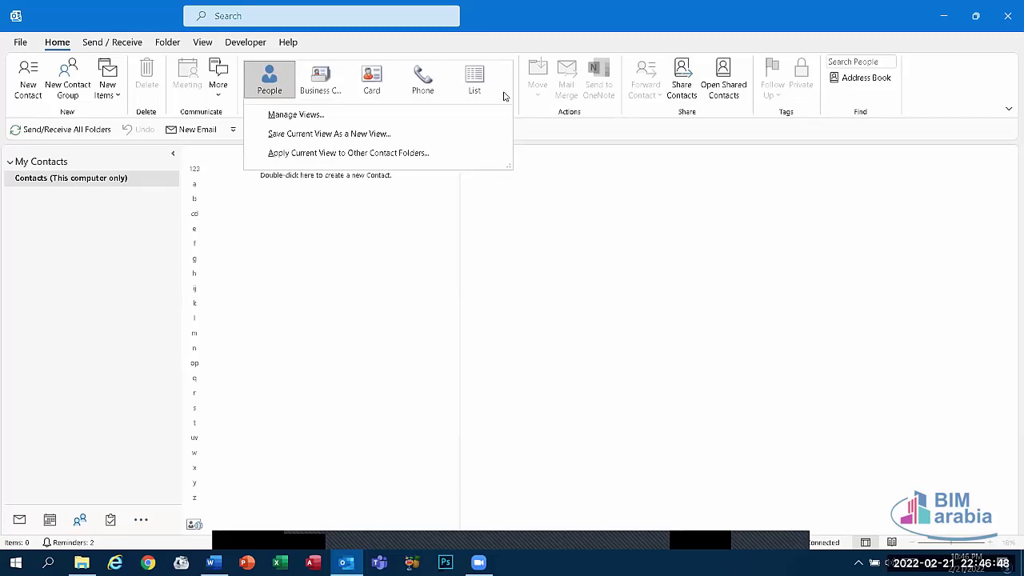
left_click(371, 214)
left_click(218, 88)
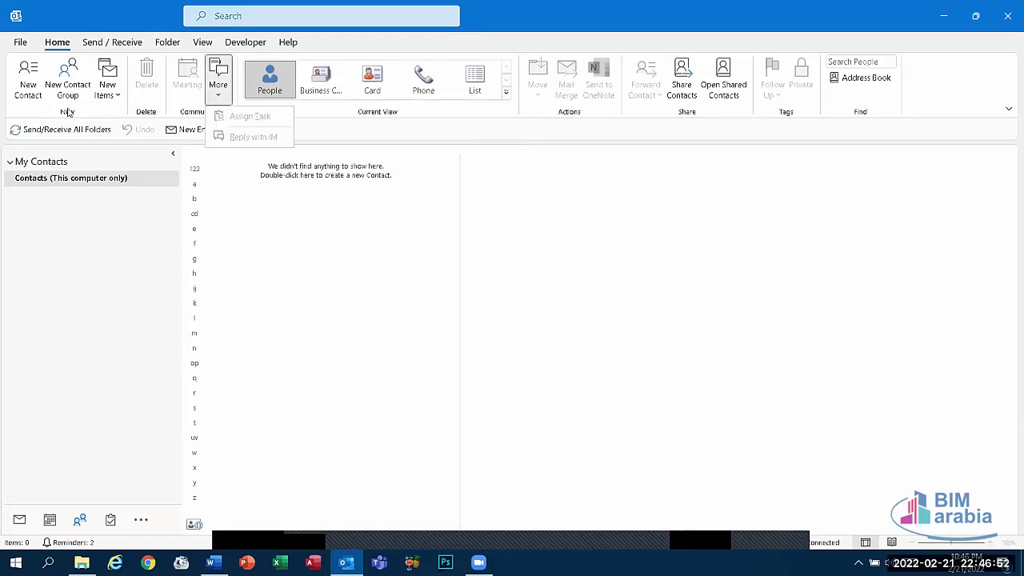
left_click(90, 217)
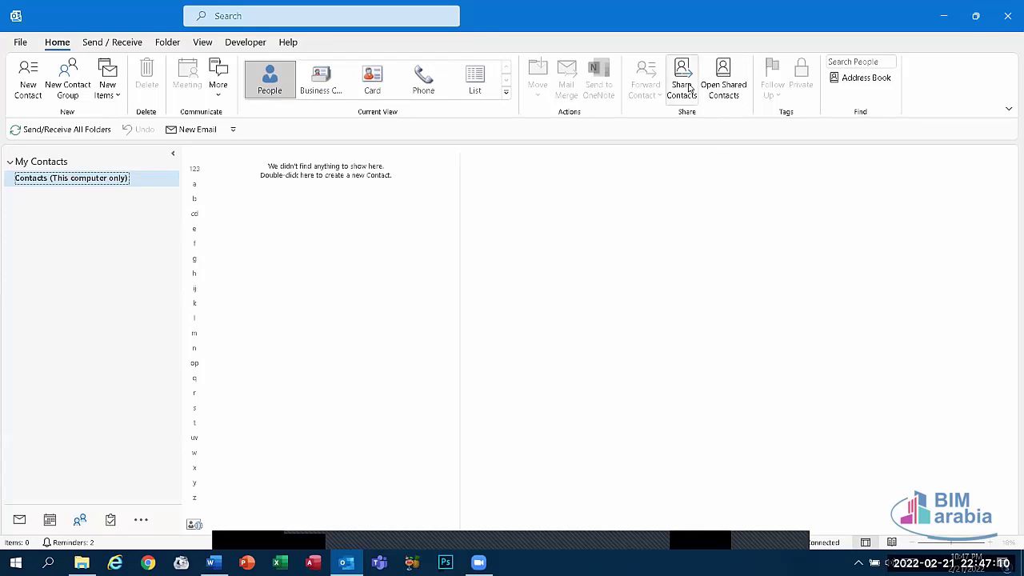
left_click(690, 88)
Return to the Gmail Inbox and start a new blank email message.
left_click(31, 525)
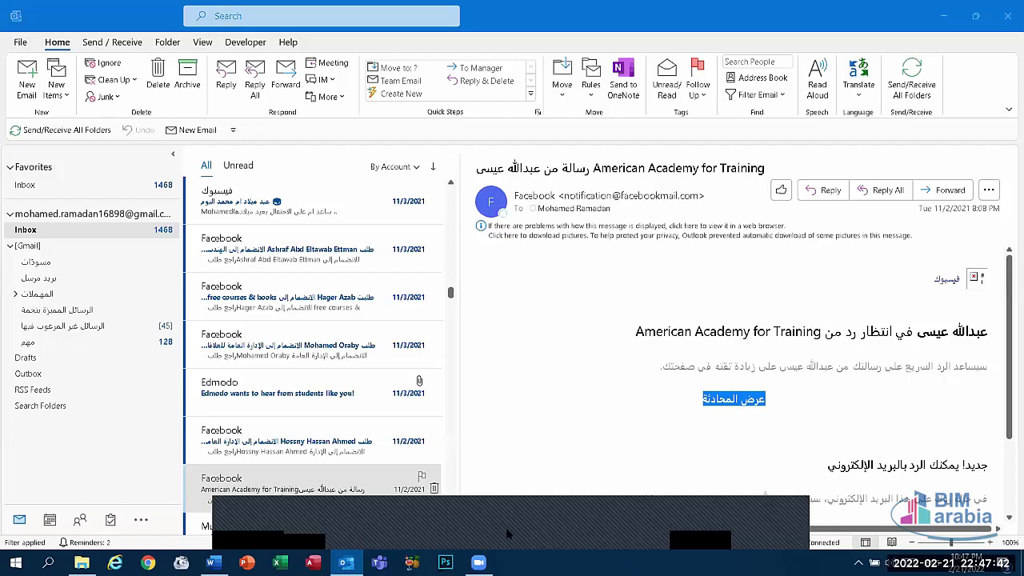
mouse_move(312, 200)
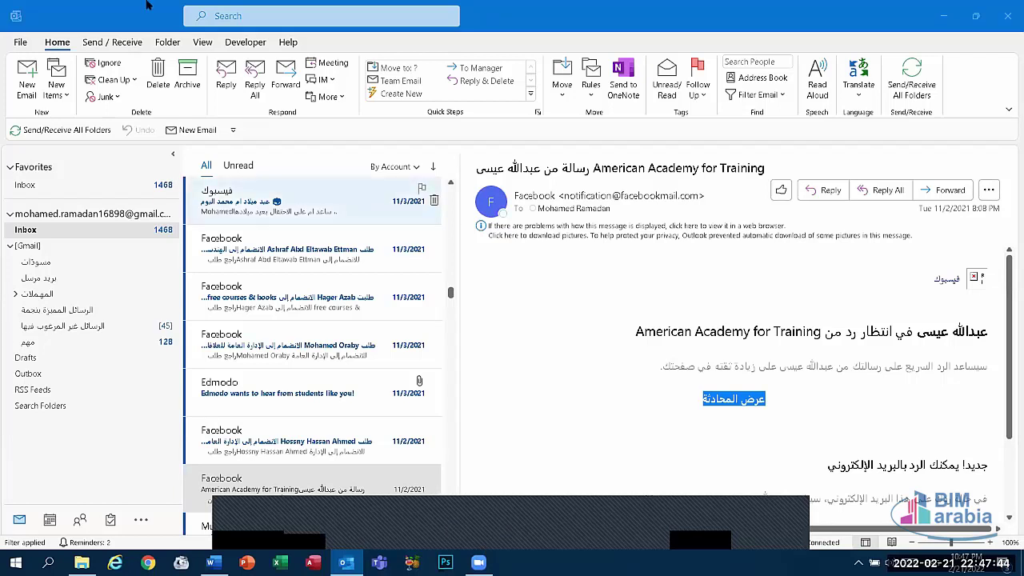
left_click(35, 80)
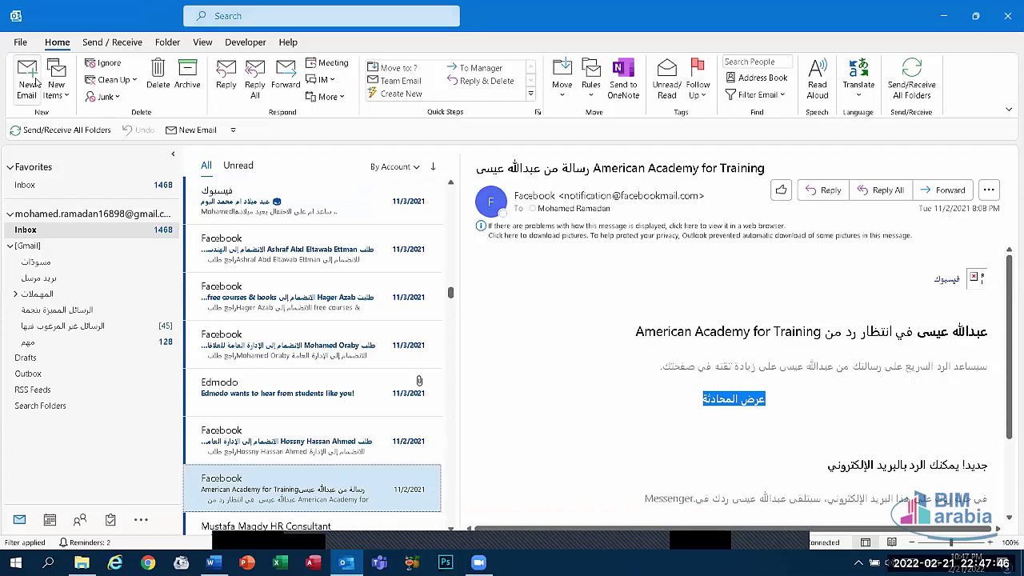
left_click(35, 80)
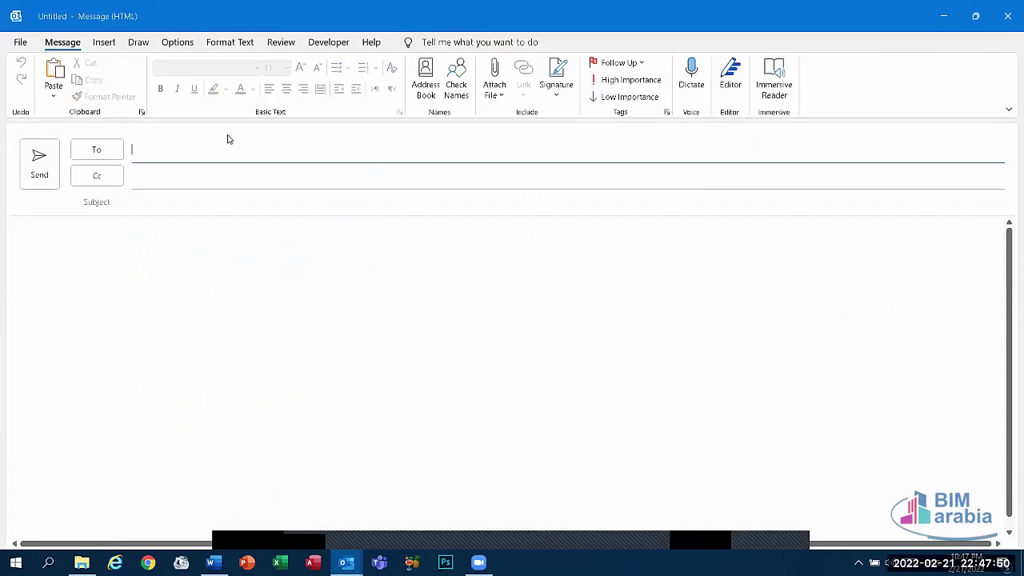
Type and erase a letter in the To field, then bring the Word document forward.
type("M")
key("BackSpace")
key("BackSpace")
left_click(212, 562)
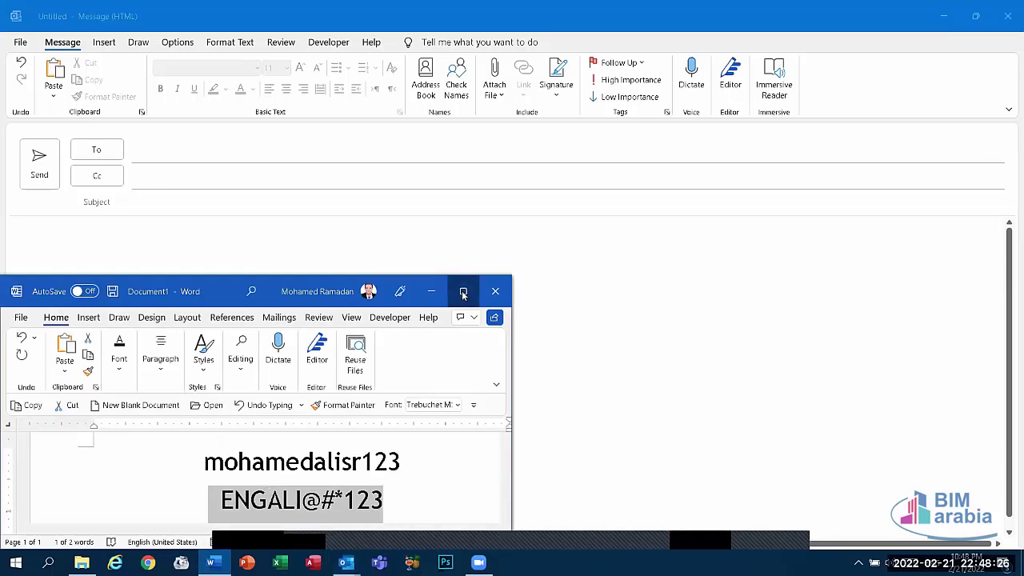
Start a new blank Word document from a fresh Word window.
left_click(463, 292)
right_click(212, 562)
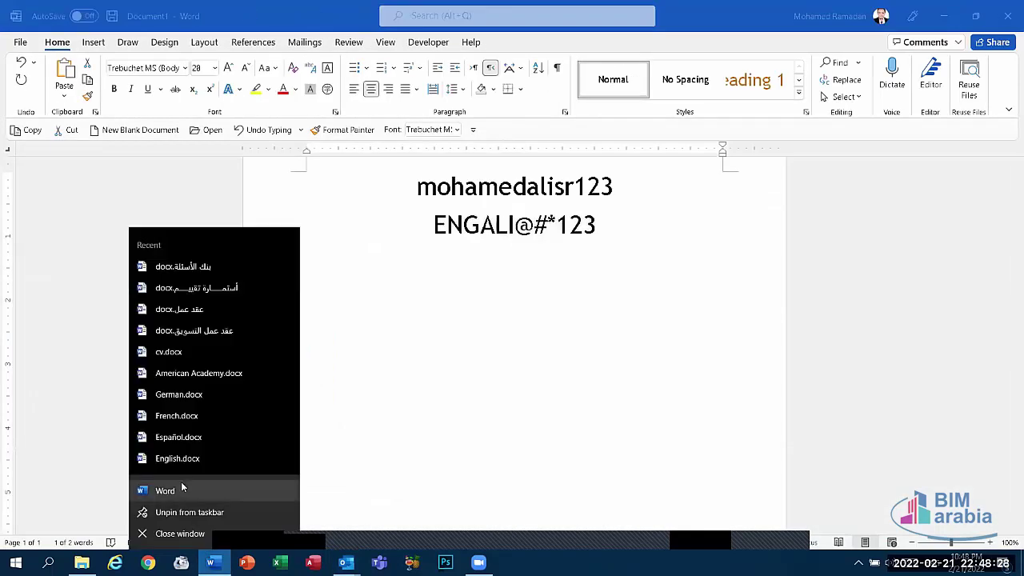
left_click(164, 490)
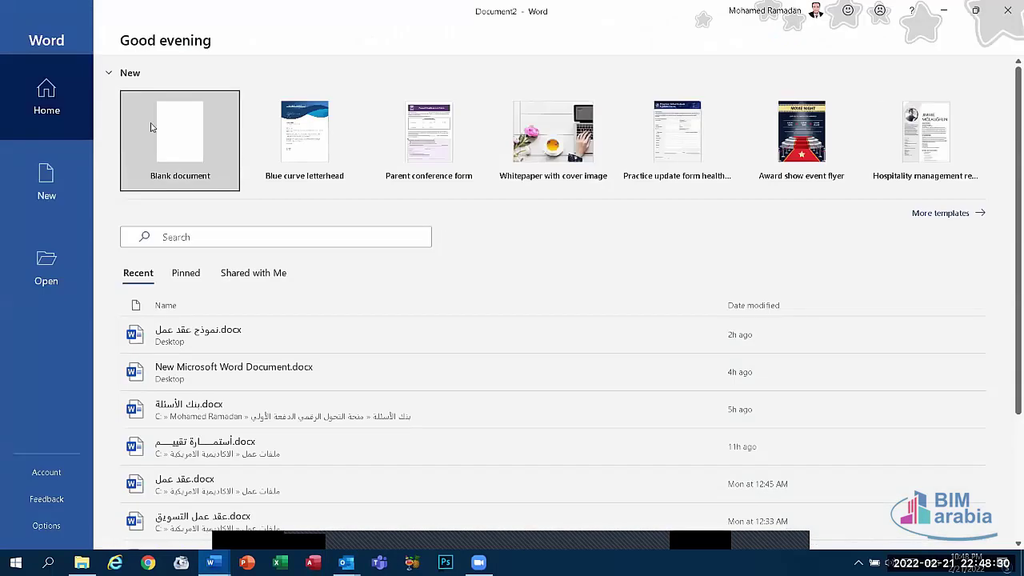
left_click(151, 127)
type("c")
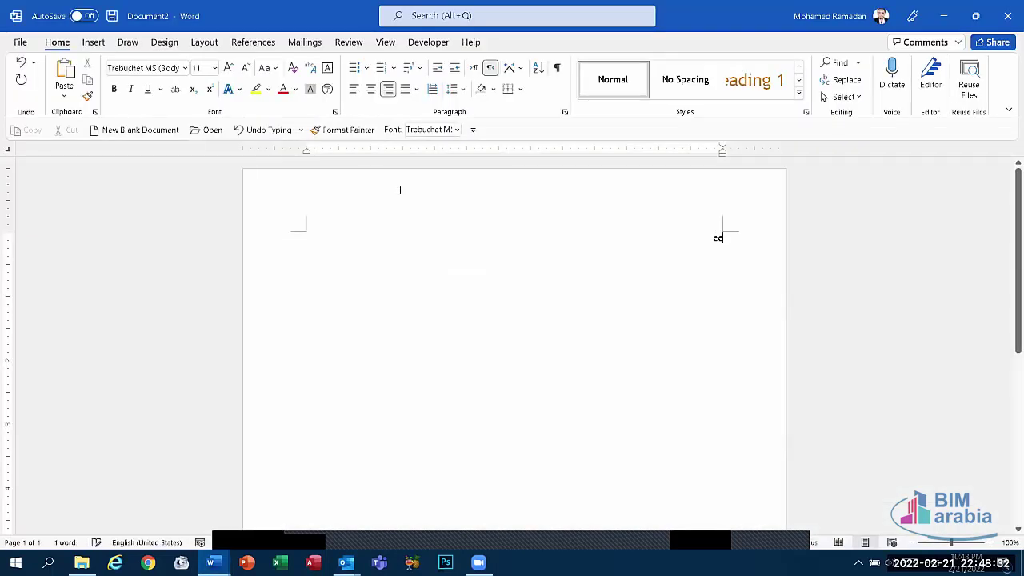
Type the lines 'Cc carbon copy' and 'Bcc blind carbon copy', then select both.
type("ca")
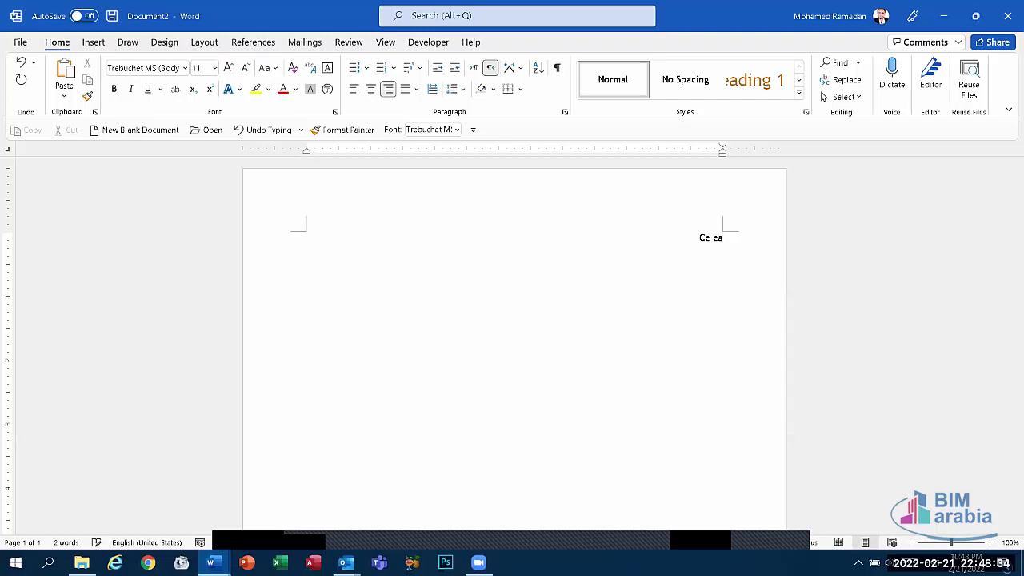
type("rbon c")
type("opy ")
type("Bcc b")
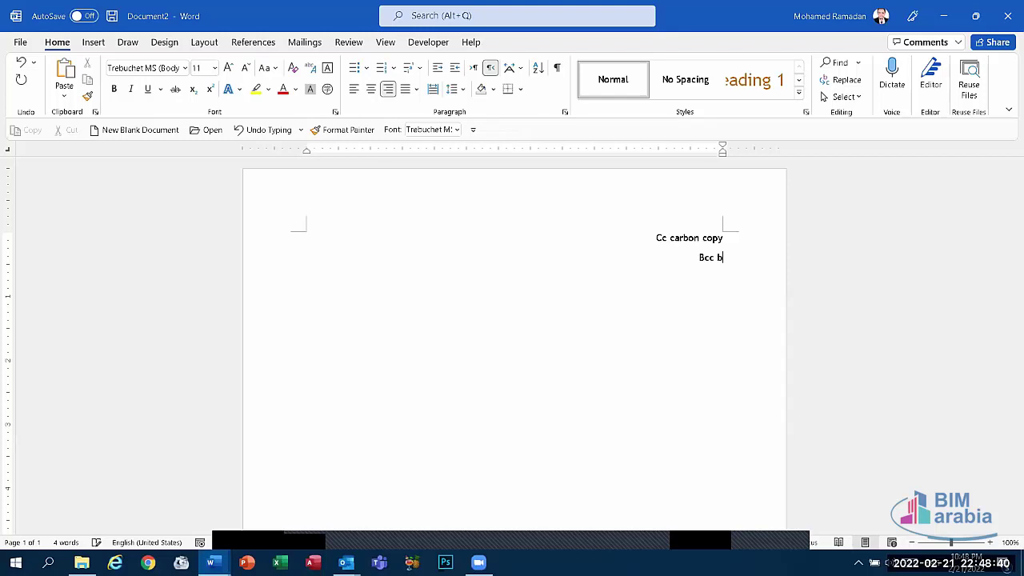
type("lind carb")
type("om")
key("BackSpace")
type("n ")
type("cop")
type("y")
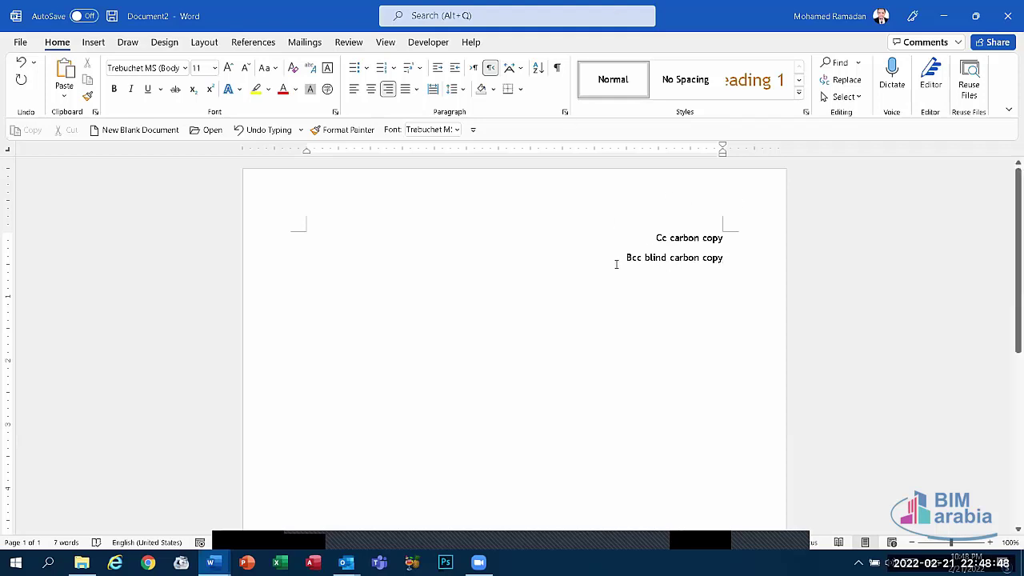
mouse_move(615, 263)
left_mouse_down()
mouse_move(723, 260)
mouse_move(653, 237)
left_mouse_up()
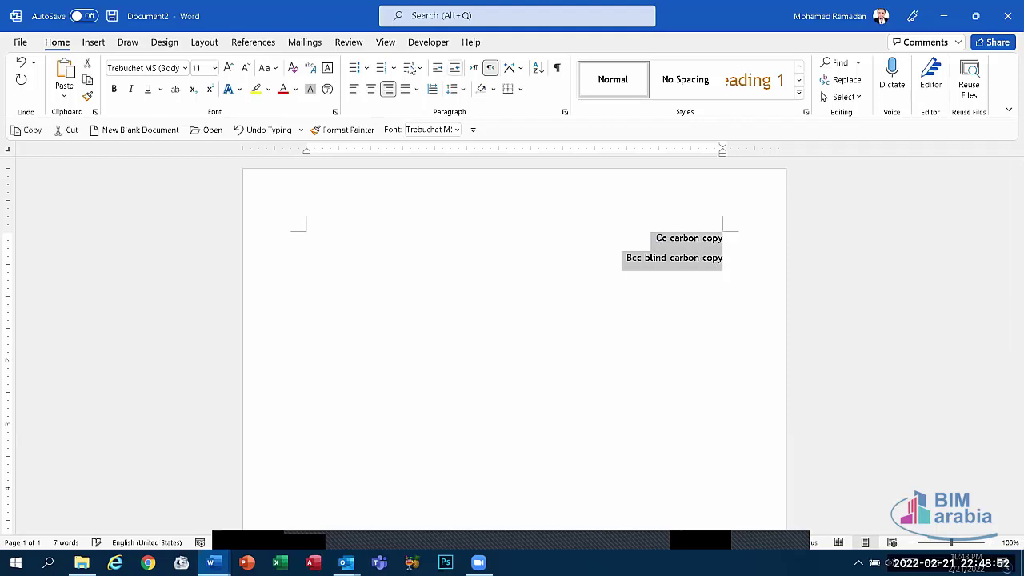
Enlarge the Cc and Bcc lines to size 28 and centre them.
left_click(227, 67)
left_click(227, 67)
left_click(227, 67)
left_click(227, 67)
left_click(227, 67)
double_click(227, 67)
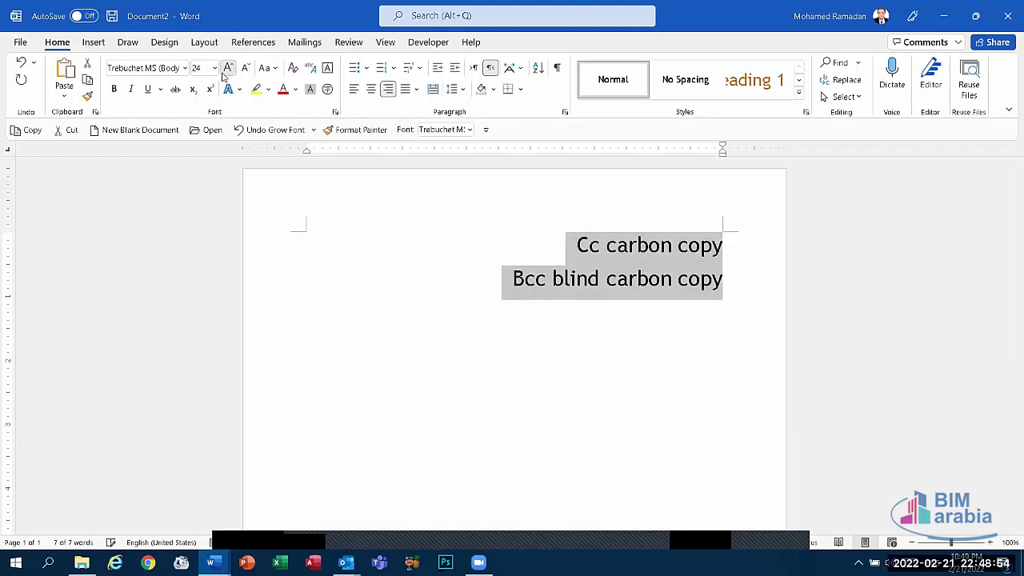
left_click(227, 67)
left_click(370, 88)
left_click(460, 256)
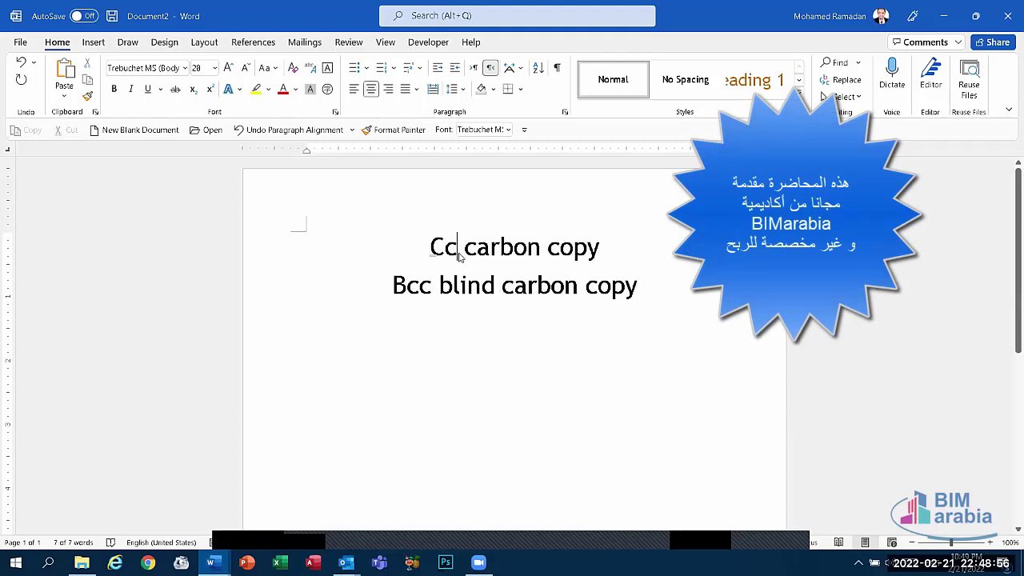
Add spacing to the Cc and Bcc lines and move below the Bcc line.
left_click(439, 285)
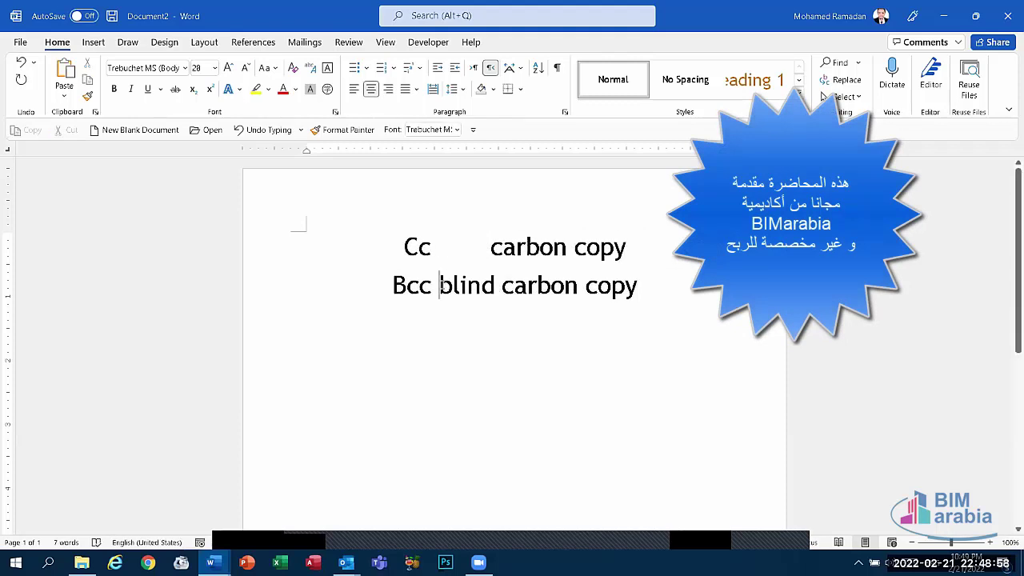
left_click(386, 239)
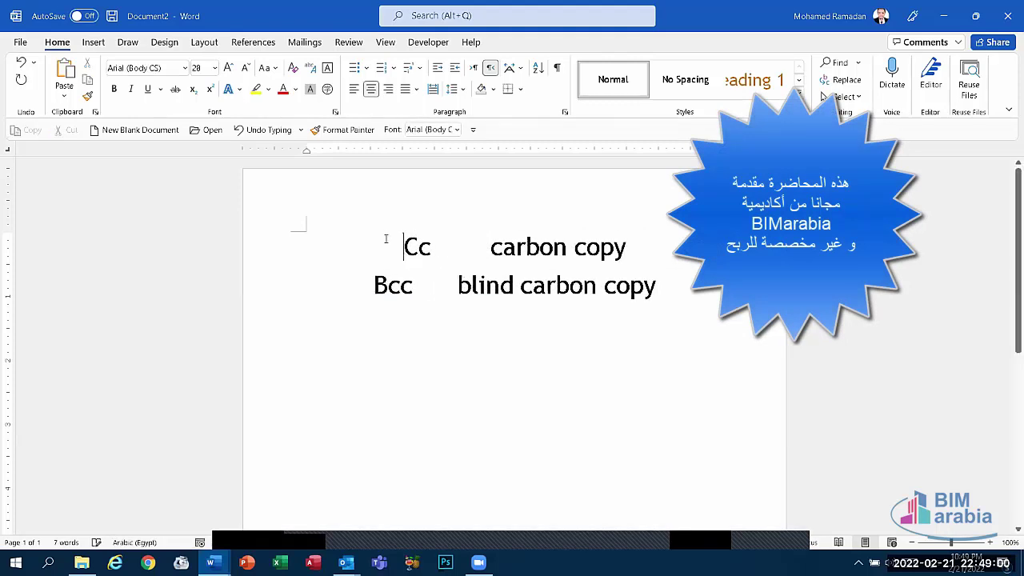
key("End")
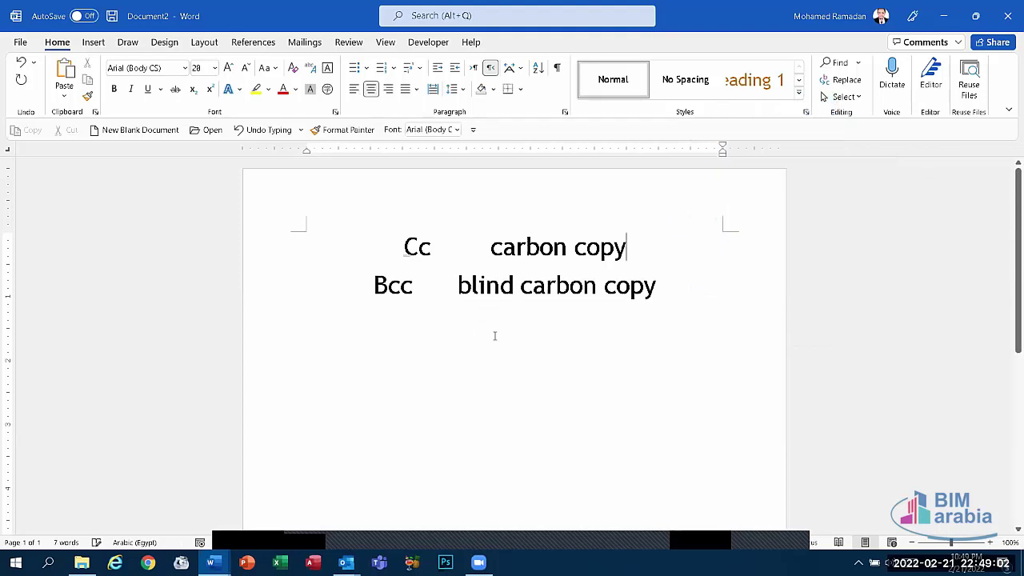
left_click(512, 386)
triple_click(672, 297)
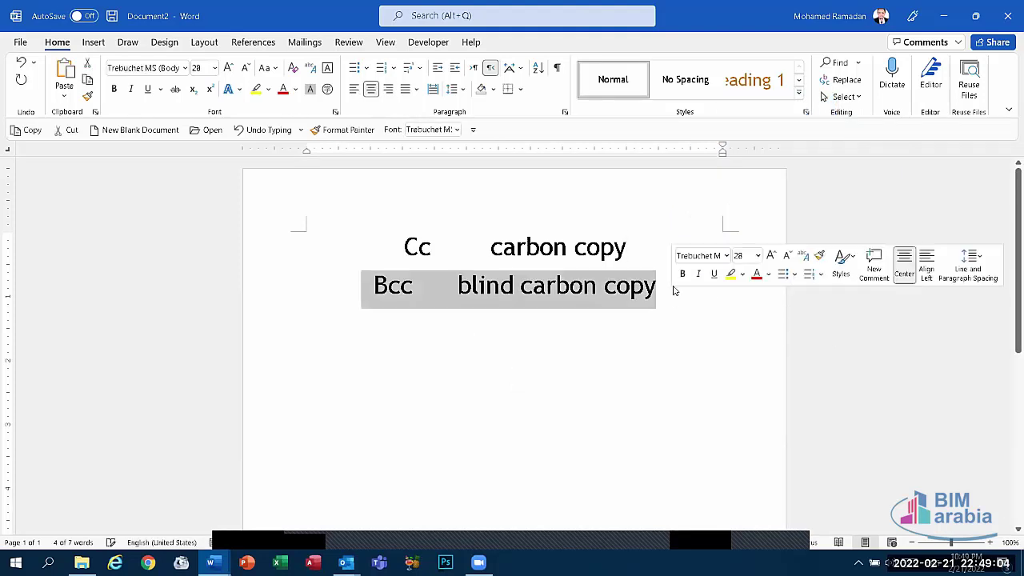
left_click(656, 286)
key("Down")
key("Down")
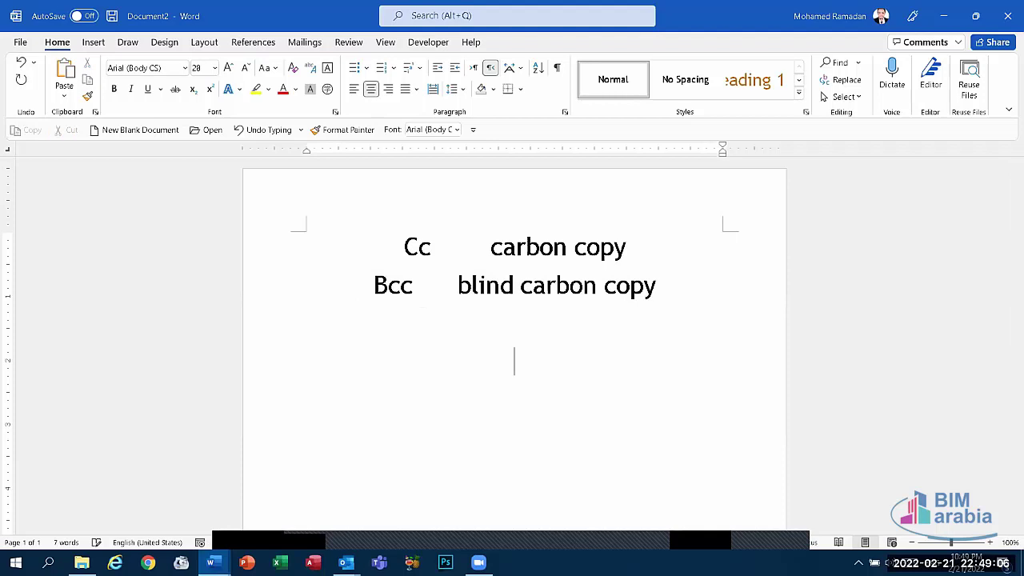
Type 'From', 'To' and 'Subject' on separate centred lines.
type("Fron")
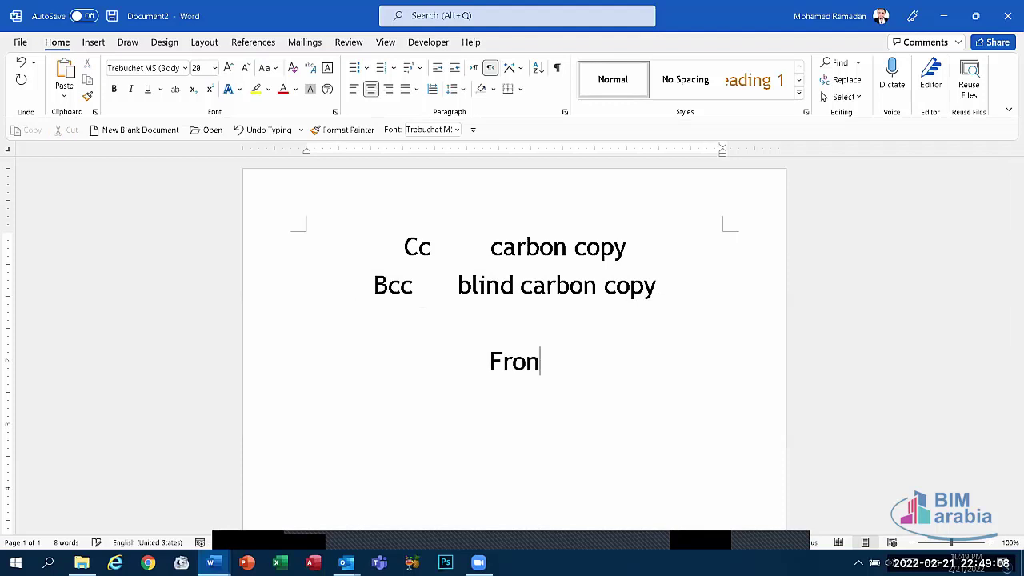
type("m")
key("BackSpace")
key("BackSpace")
type("m")
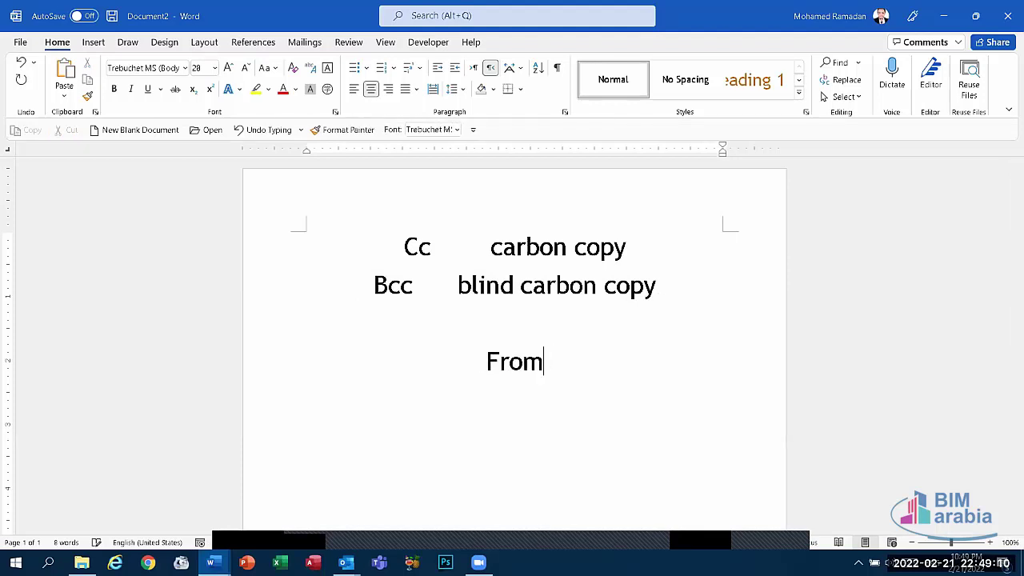
key("Return")
type("To")
key("Return")
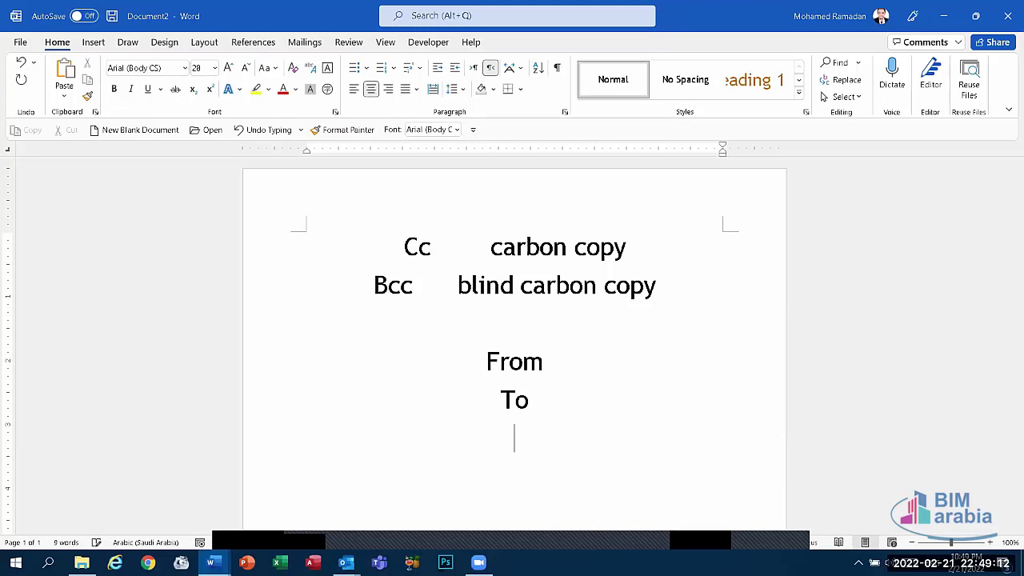
type("Subject")
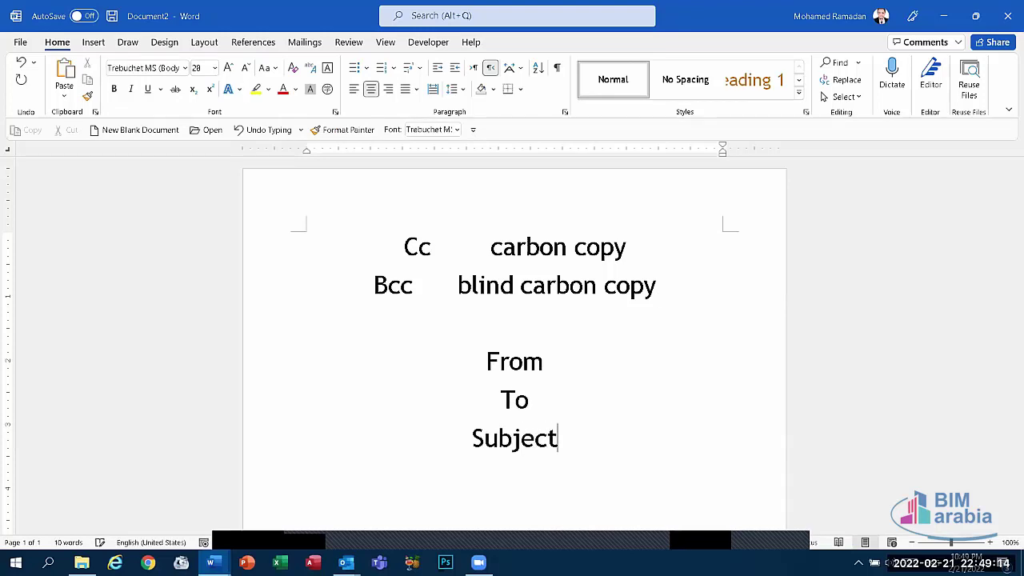
Select the From, To and Subject words and revisit the Cc and Bcc lines.
left_click(523, 361)
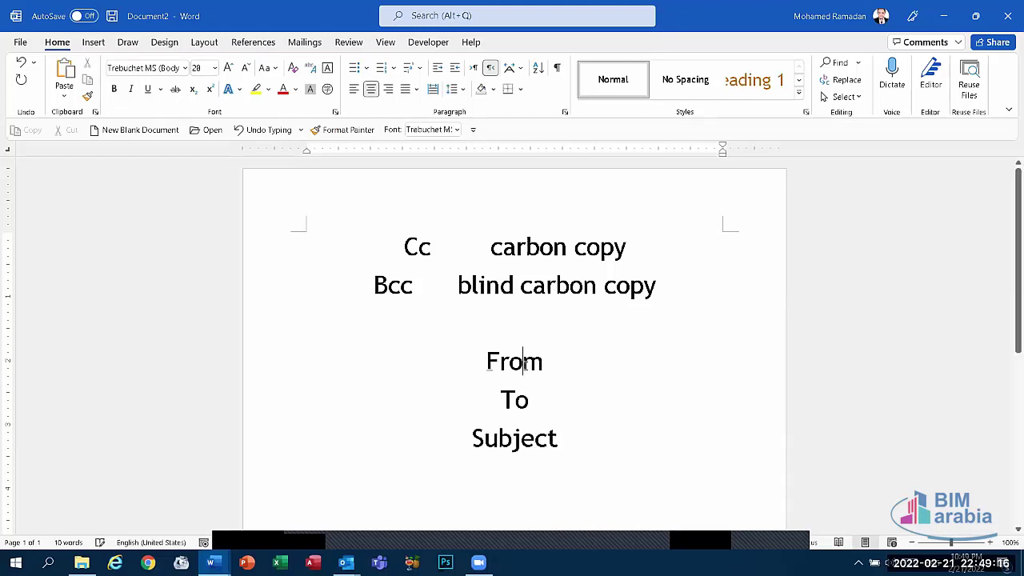
left_click_drag(534, 406, 495, 409)
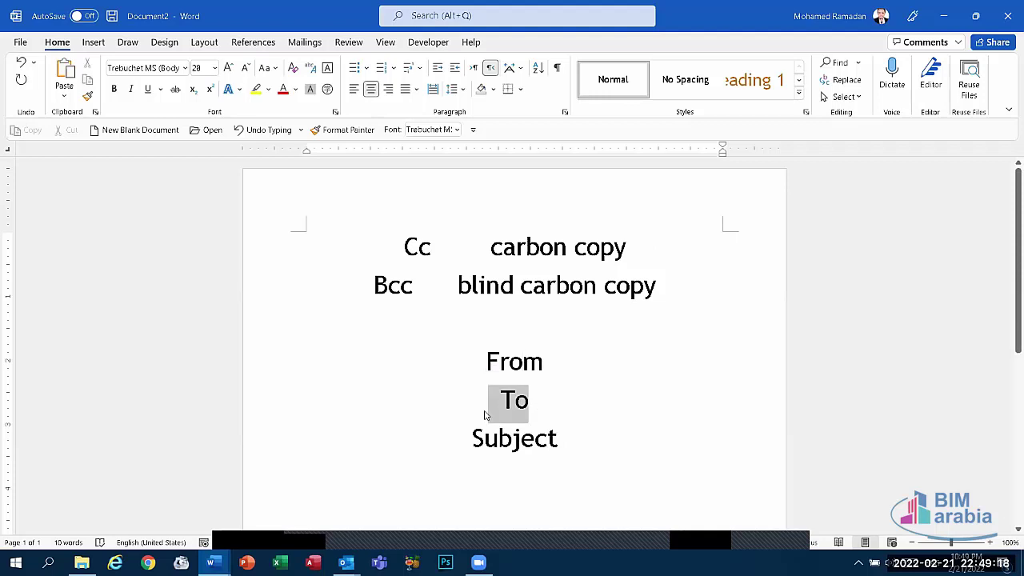
left_click_drag(559, 439, 481, 438)
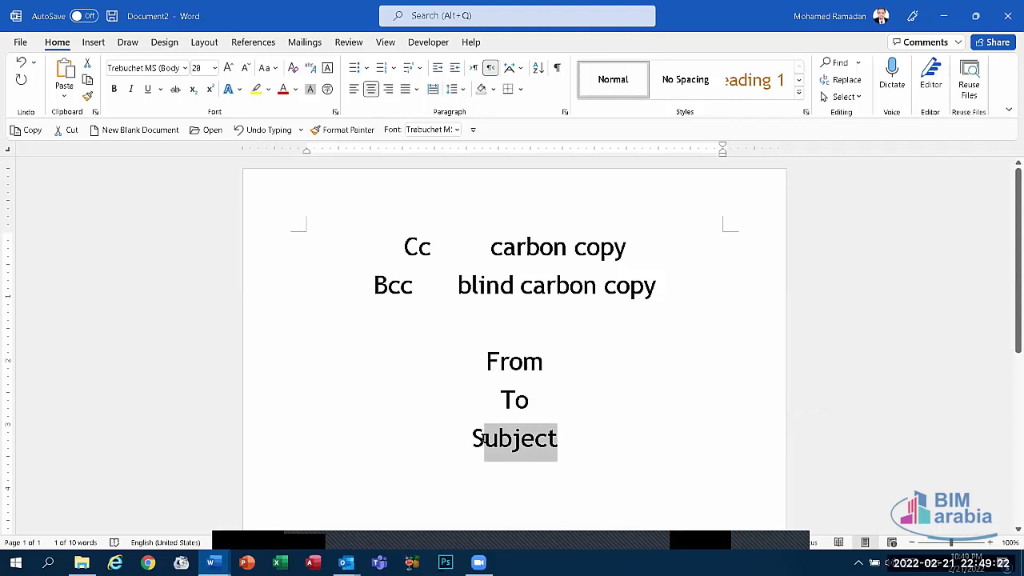
left_click(416, 248)
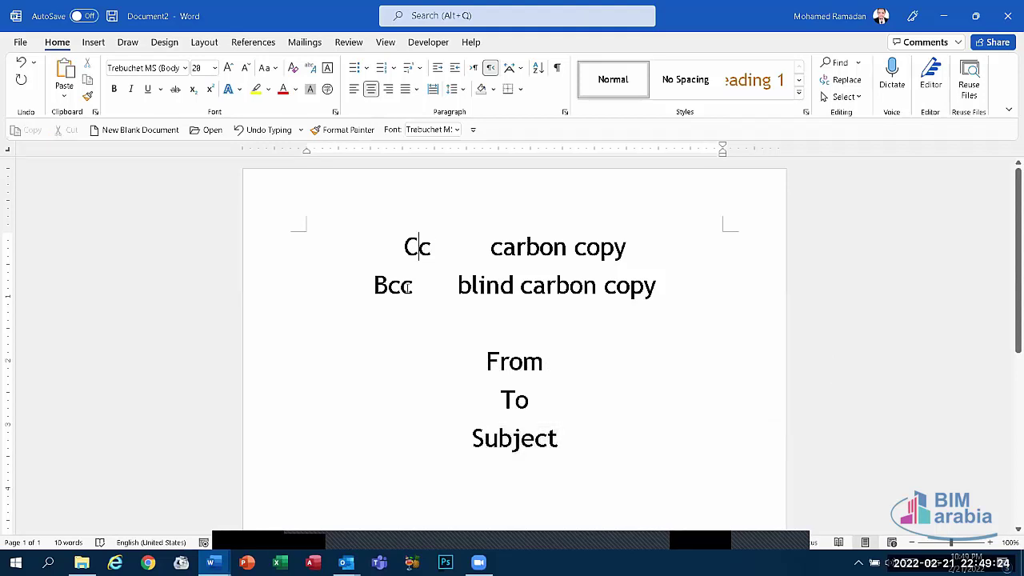
left_click(402, 286)
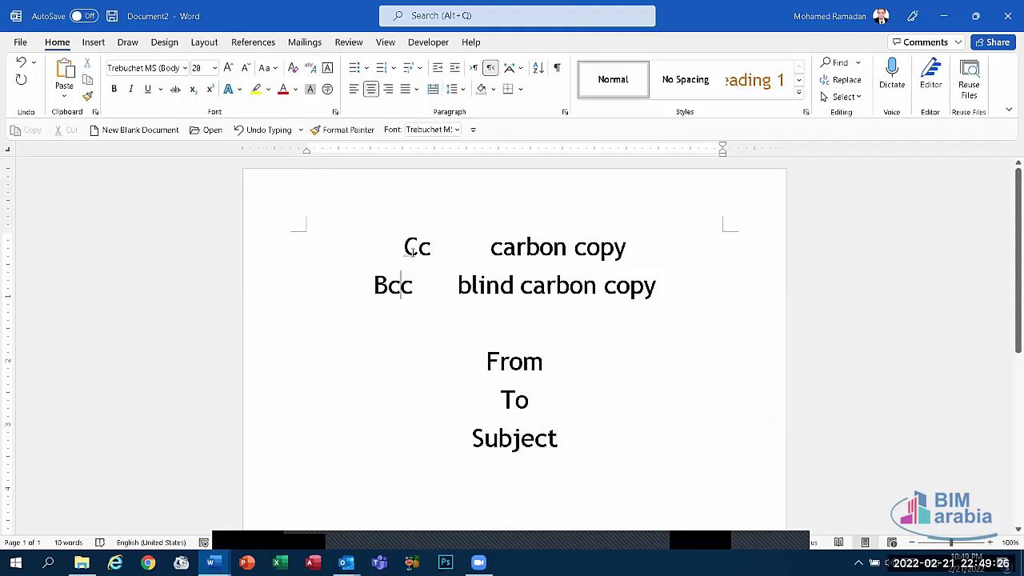
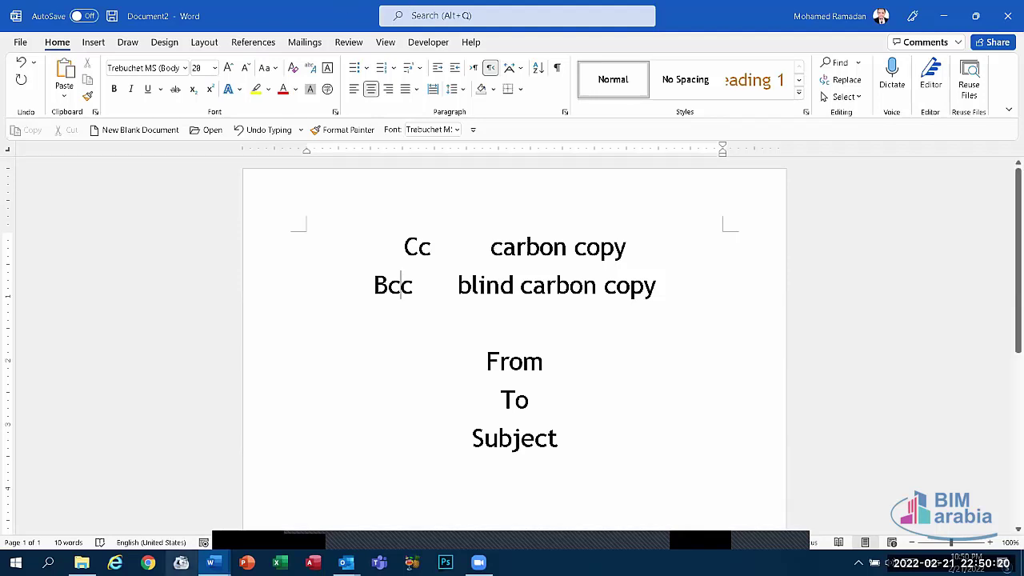
Switch from Word to the untitled Outlook message and place the cursor in the subject line.
left_click(345, 562)
mouse_move(345, 562)
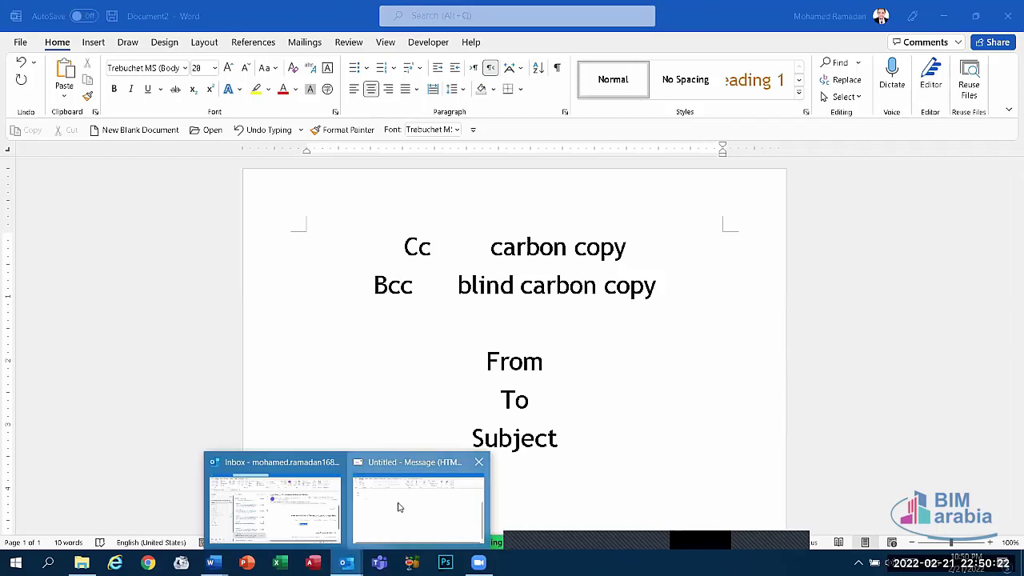
left_click(396, 505)
left_click(153, 210)
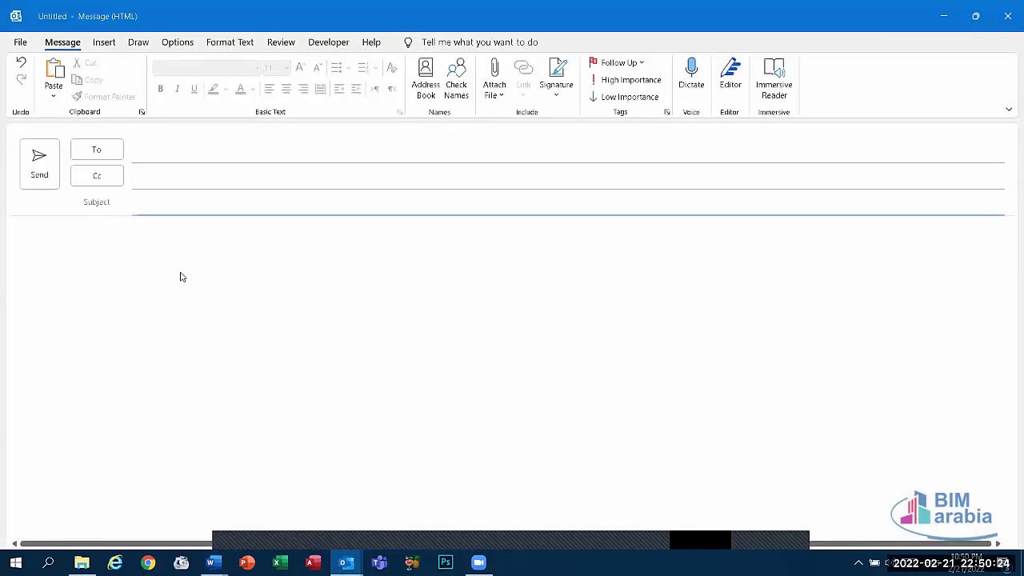
Switch the keyboard to English and delete the stray letters typed into the message body.
left_click(180, 277)
key("alt+shift")
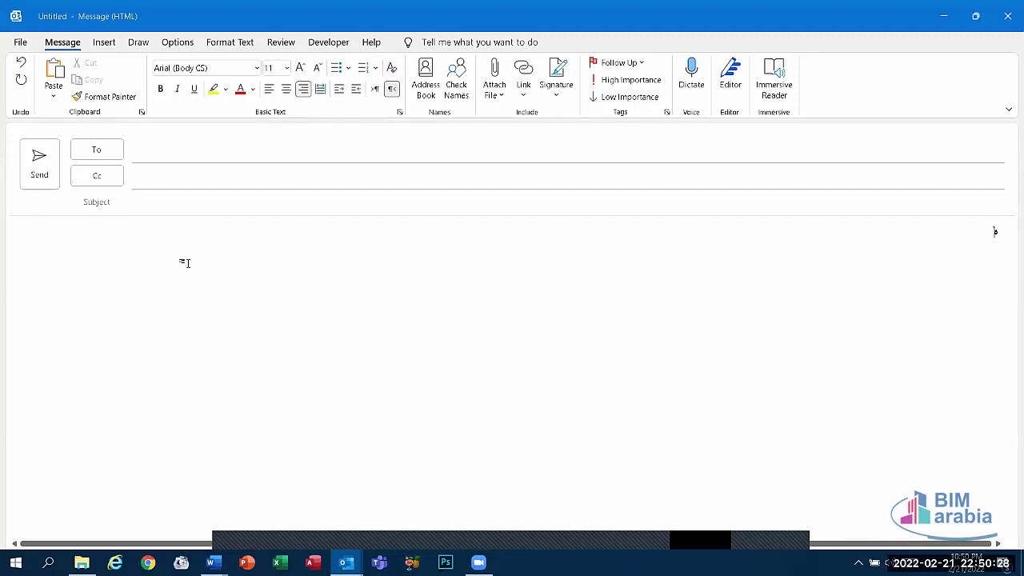
key("alt+shift")
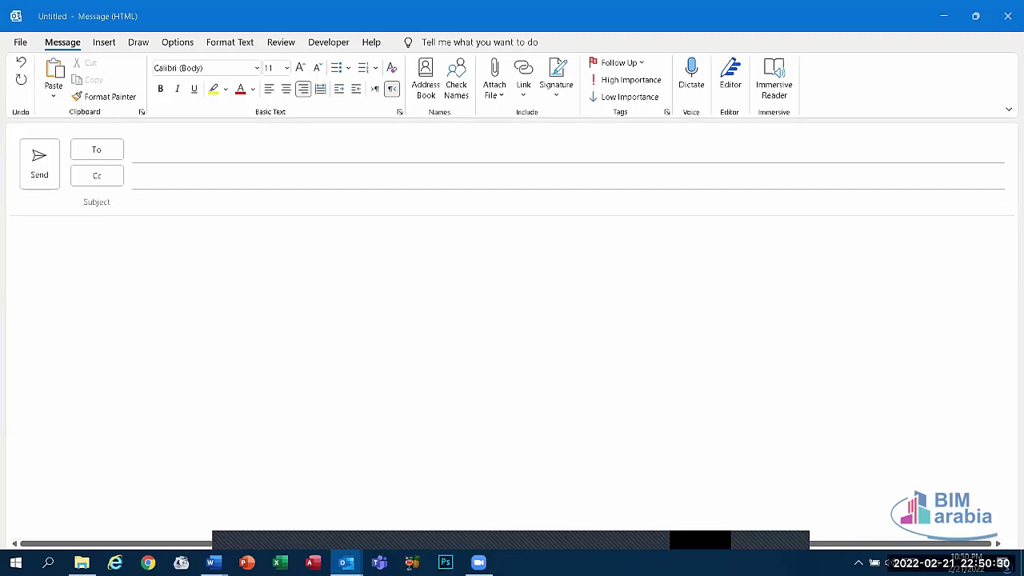
type("m")
key("alt+shift")
key("BackSpace")
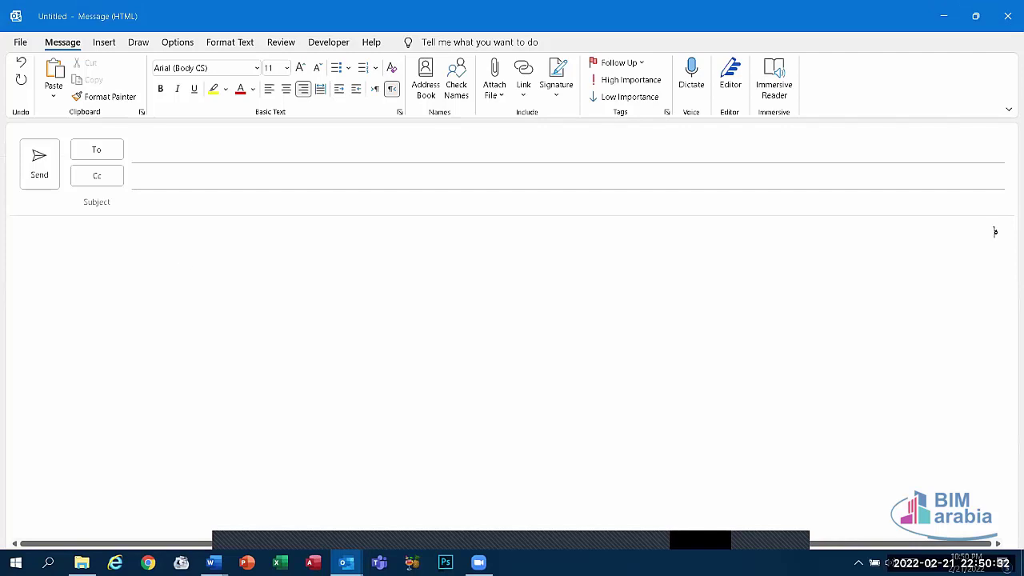
key("alt+shift")
type("m")
key("alt+shift")
key("BackSpace")
key("alt+shift")
Type the sender's full name on the first body line and center it.
type("Moha")
type("med R")
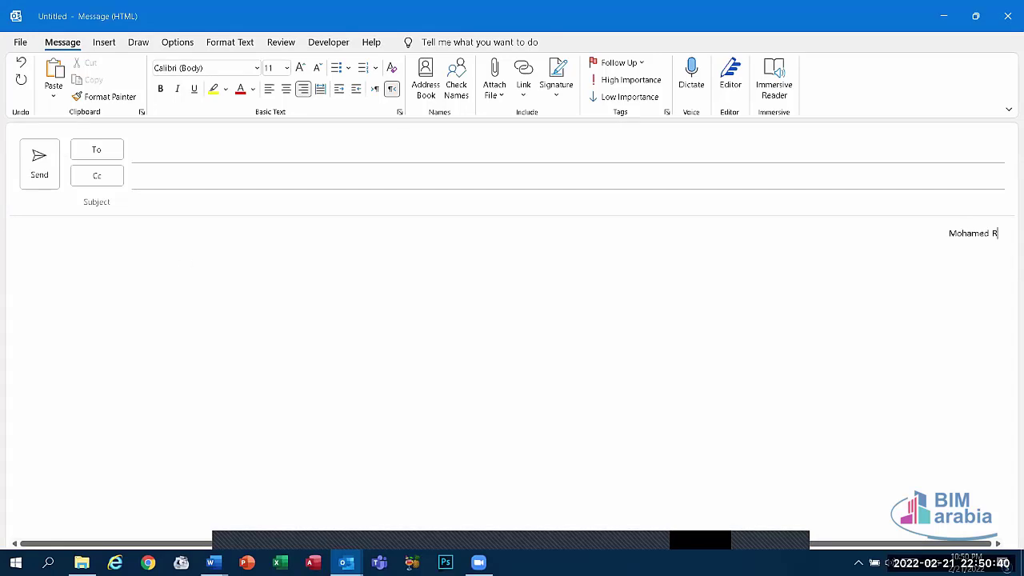
type("amadan")
left_click_drag(917, 234, 998, 234)
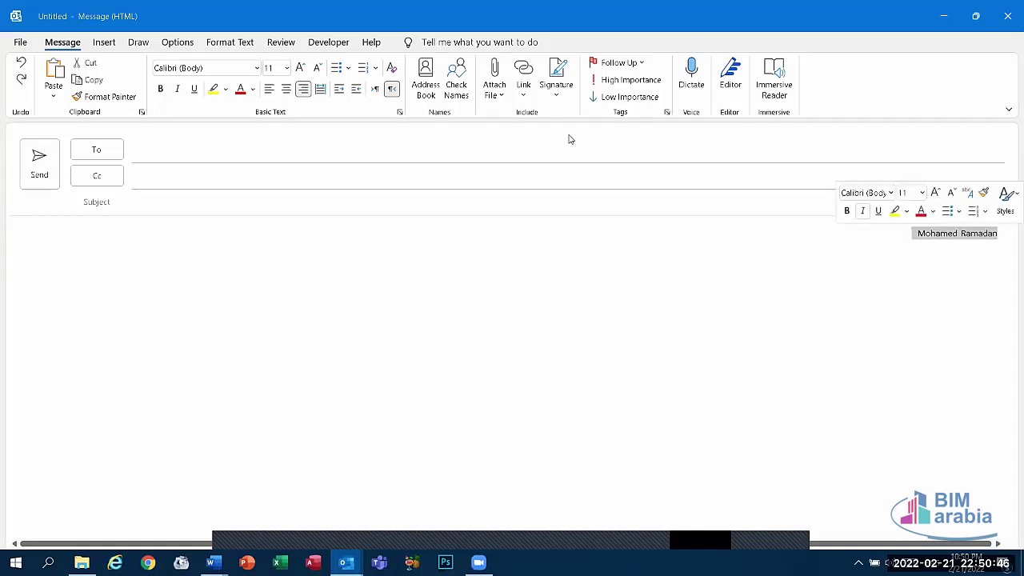
left_click(285, 89)
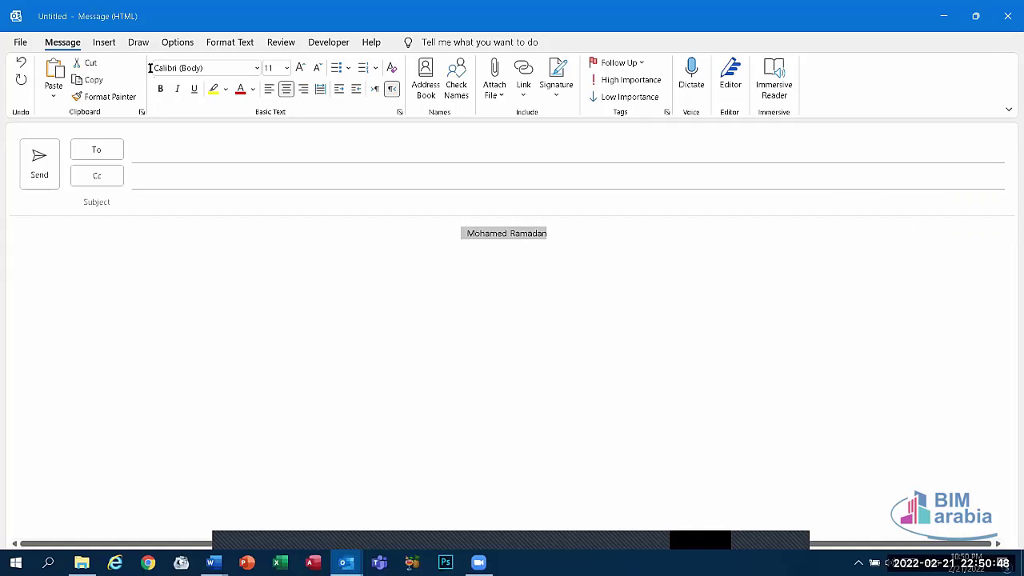
Set the name in Times New Roman and grow it to 26 pt.
left_click(256, 68)
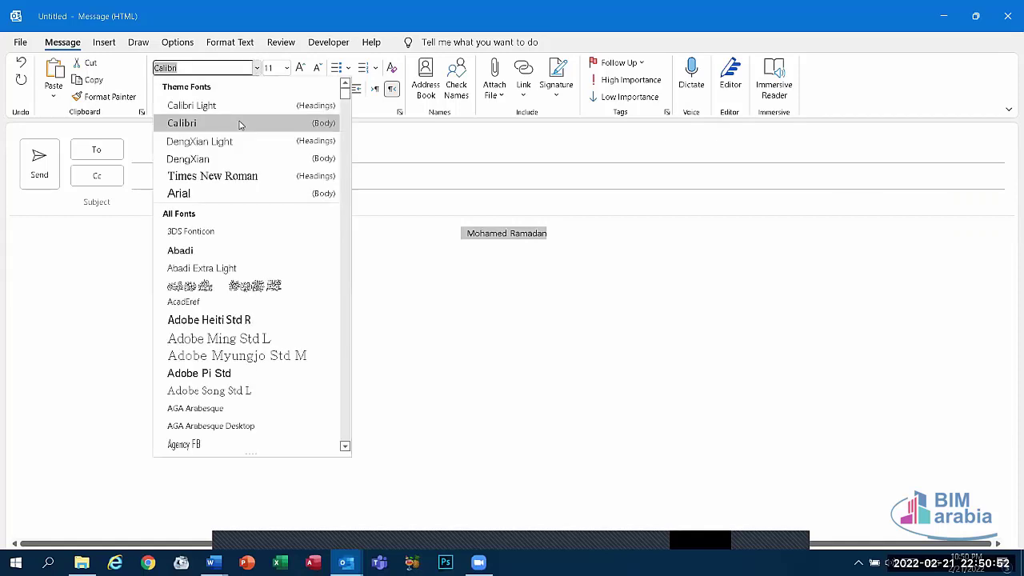
left_click(268, 176)
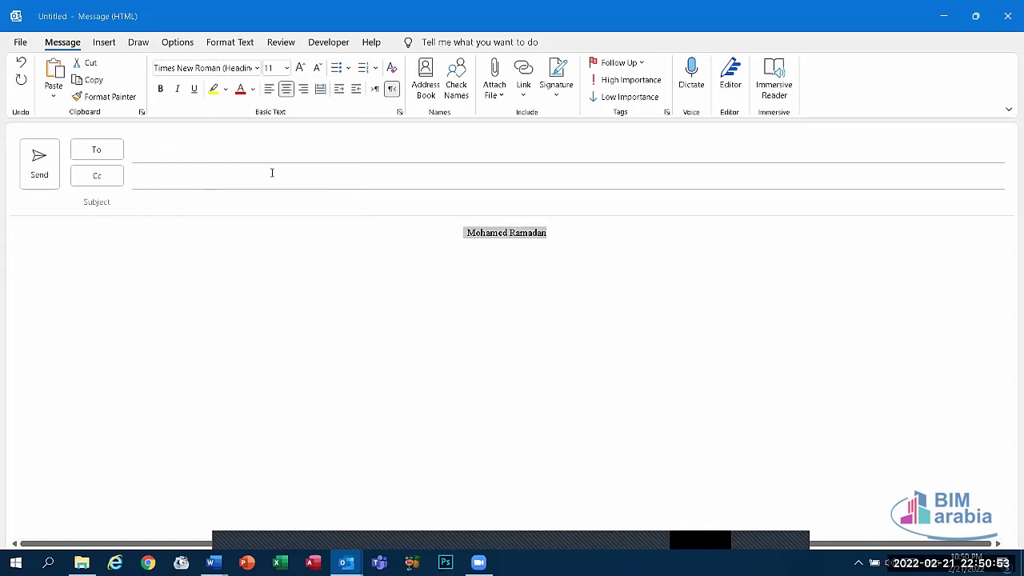
left_click(300, 67)
double_click(300, 68)
double_click(300, 67)
double_click(300, 67)
left_click(300, 67)
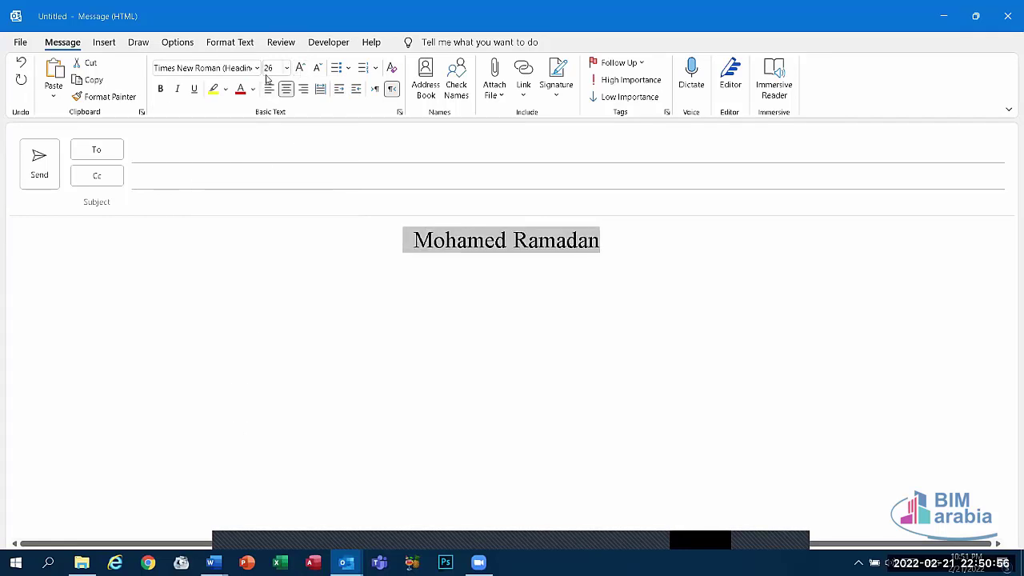
Browse the font list without changing the font, close the popup, and reselect the name line.
left_click(256, 68)
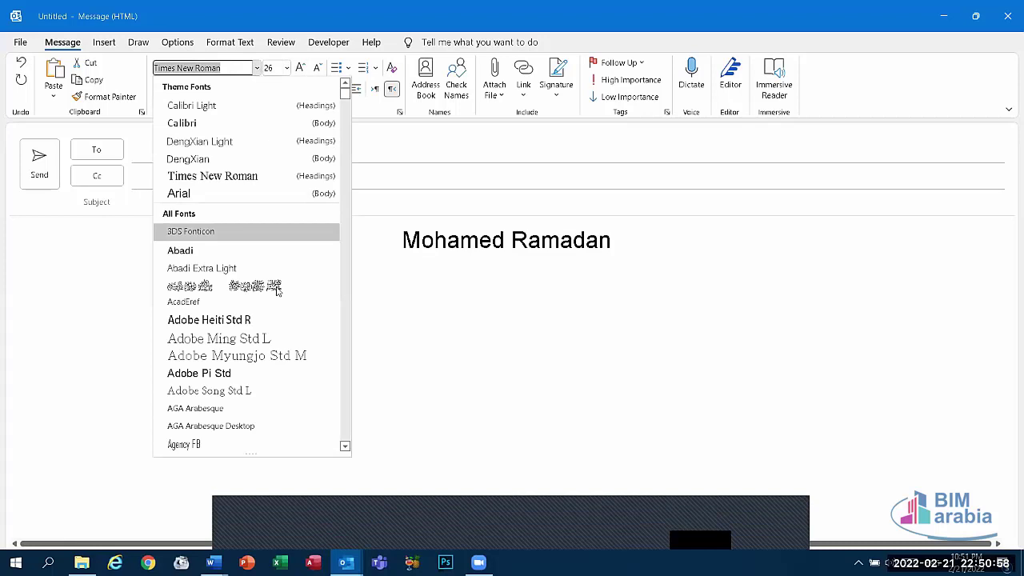
scroll(276, 285, "down", 5)
scroll(275, 284, "down", 2)
scroll(264, 276, "down", 1)
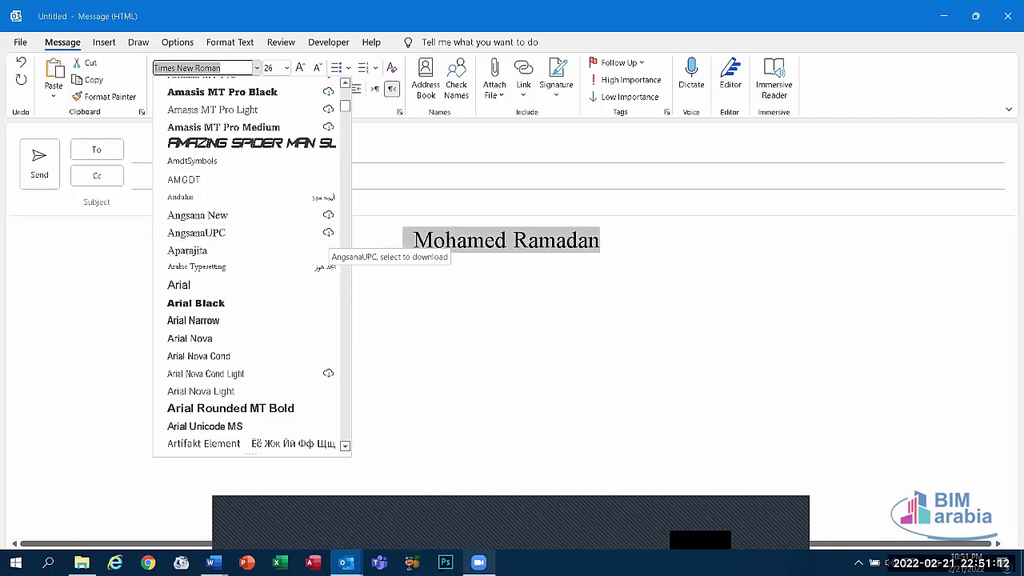
left_click(495, 541)
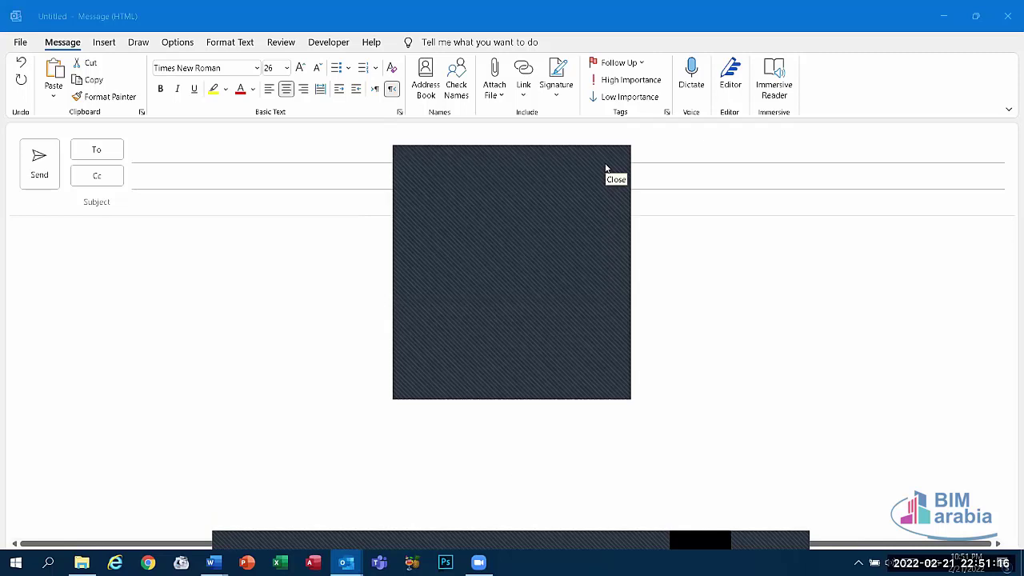
left_click(605, 168)
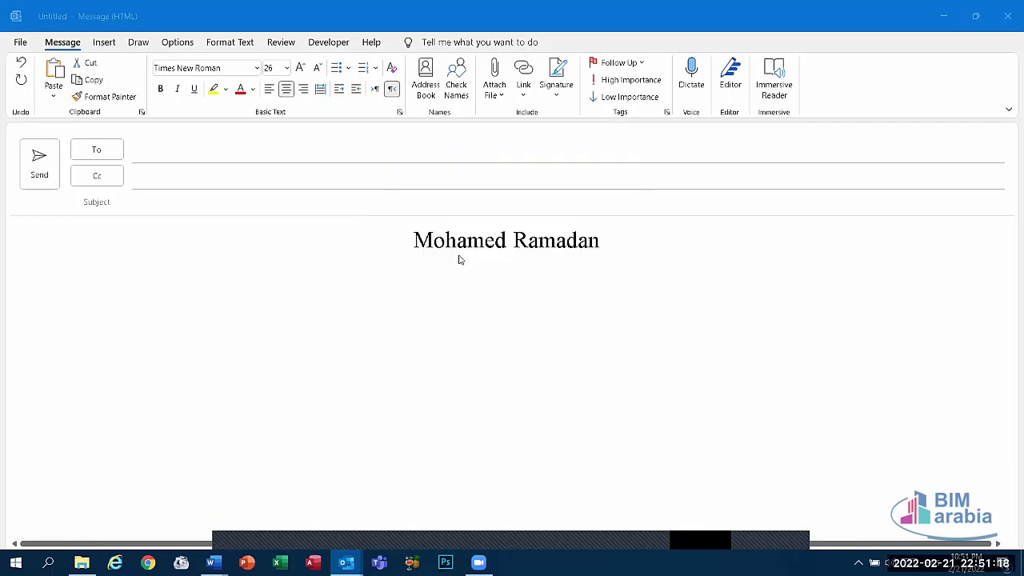
triple_click(607, 237)
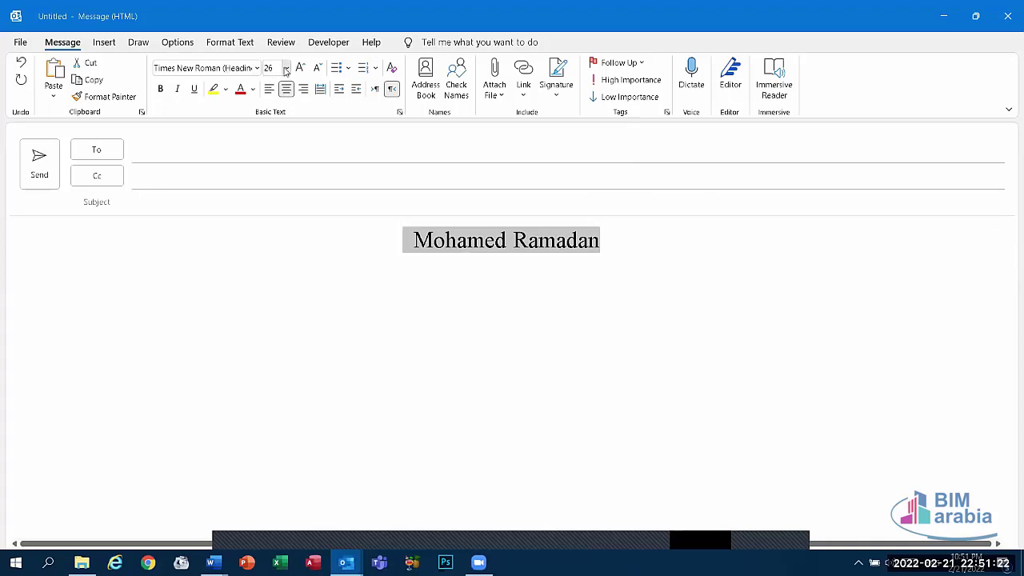
Set the name to 72 pt, grow it up to 130 pt, then shrink it back to 48 pt.
left_click(286, 70)
left_click(270, 318)
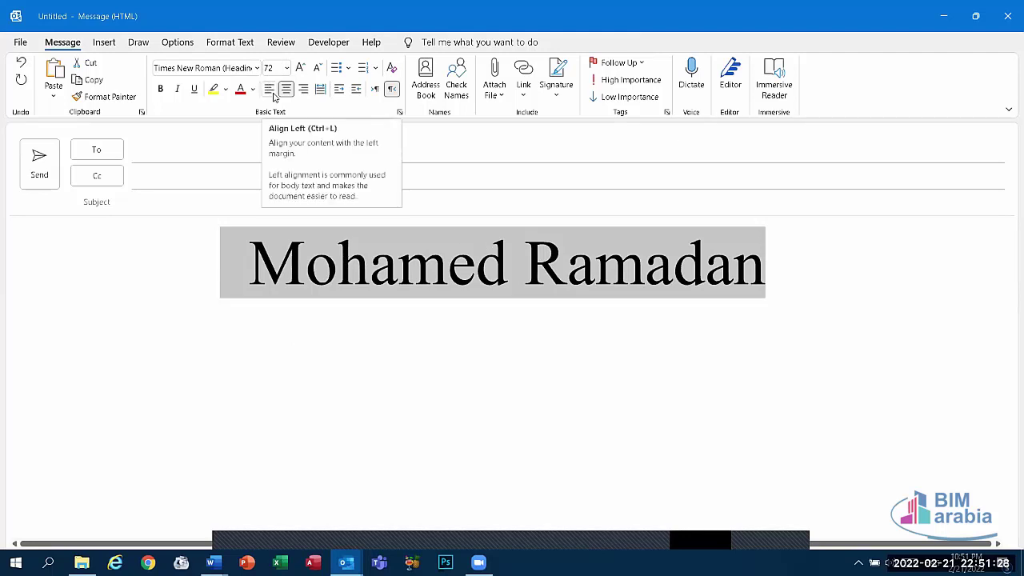
left_click(301, 70)
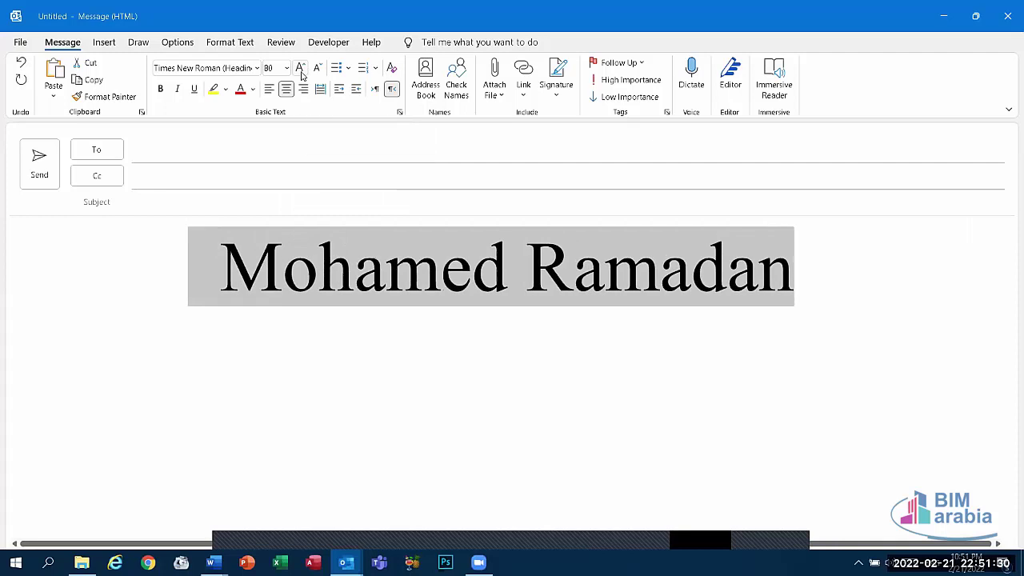
left_click(300, 69)
left_click(301, 69)
left_click(301, 69)
left_click(300, 69)
left_click(300, 69)
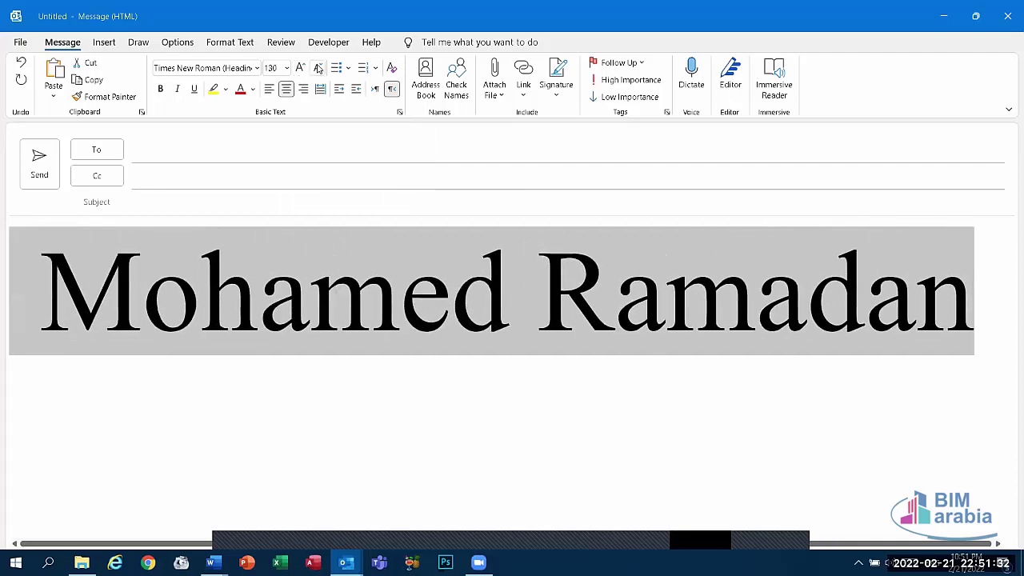
left_click(317, 69)
left_click(317, 69)
left_click(317, 69)
left_click(317, 69)
left_click(317, 69)
left_click(317, 69)
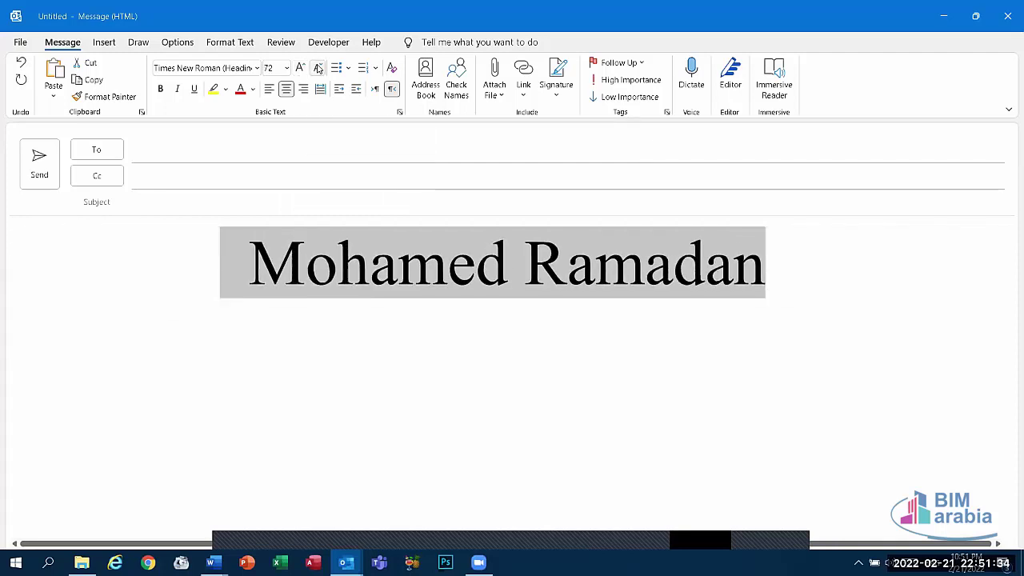
left_click(318, 69)
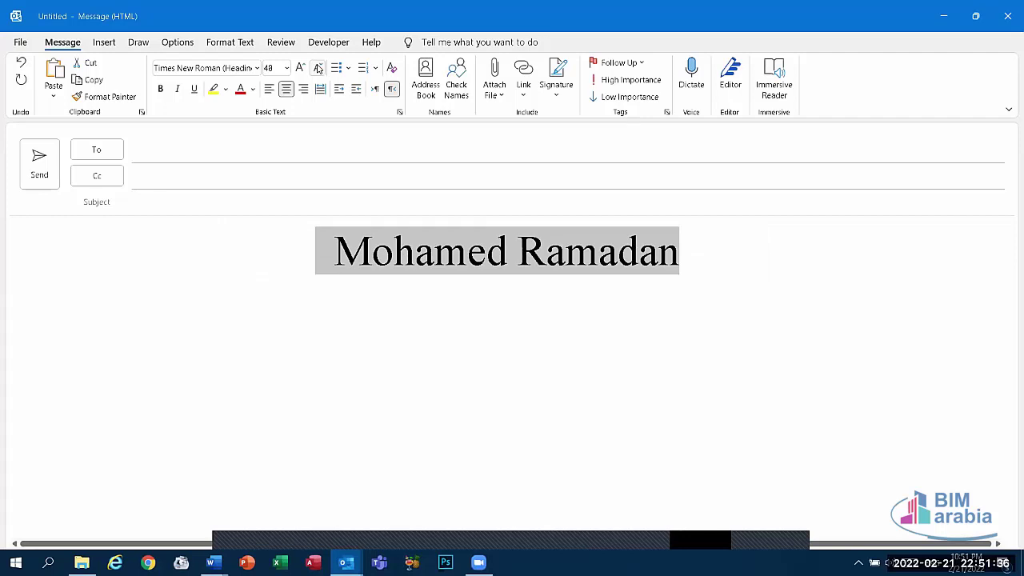
left_click(318, 69)
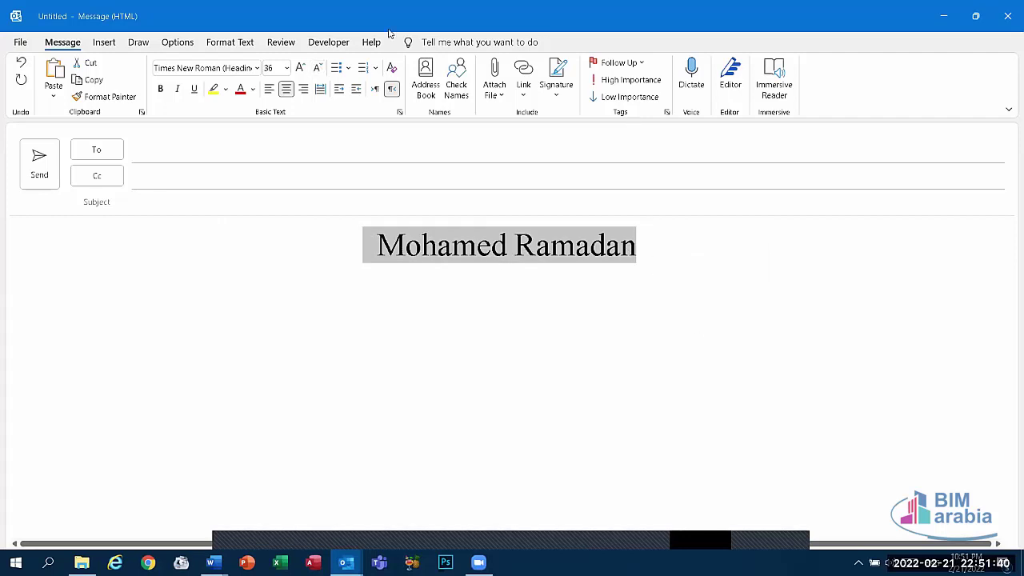
Make the name bold, italic, underlined and red.
left_click(161, 90)
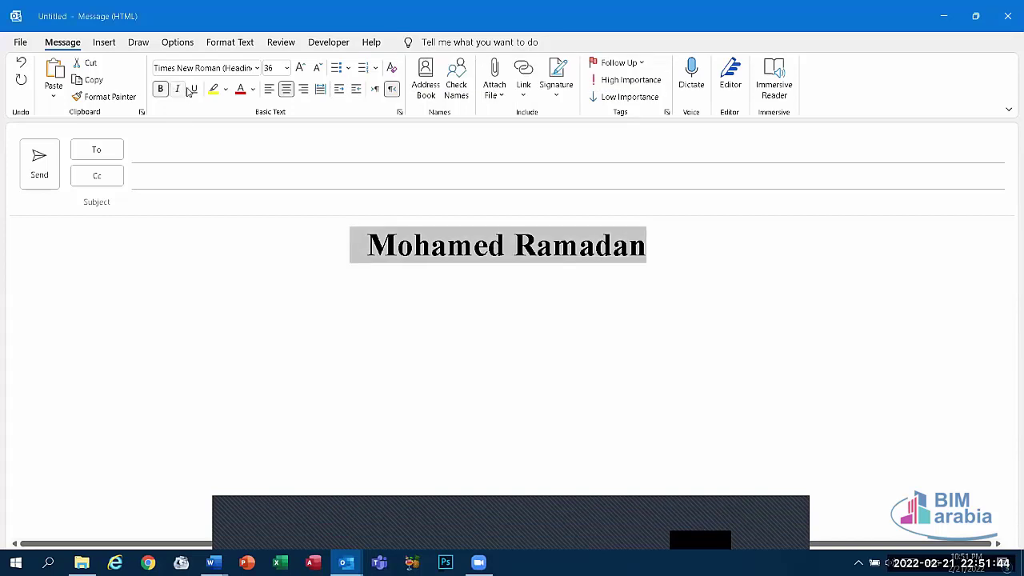
left_click(179, 91)
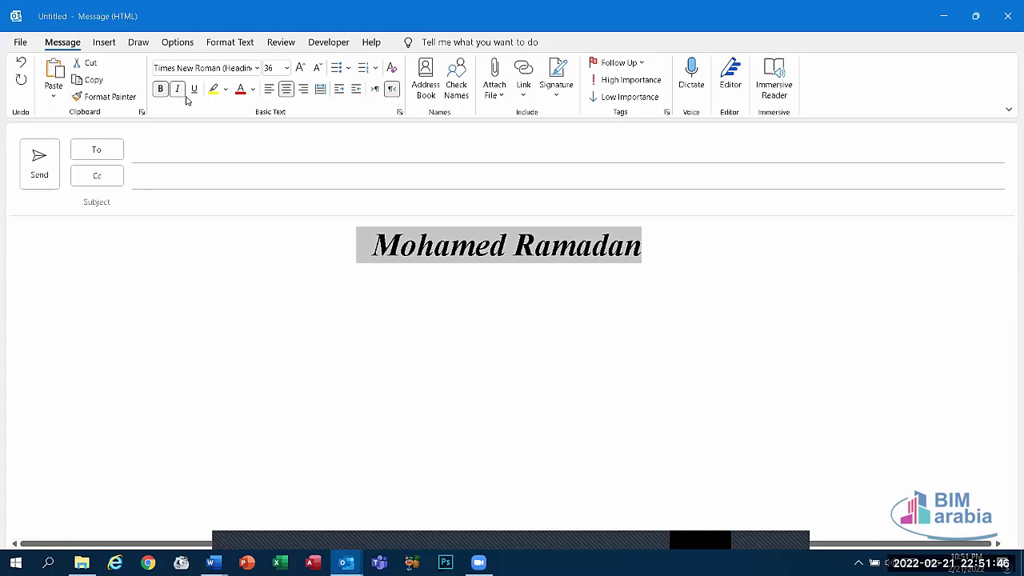
left_click(193, 91)
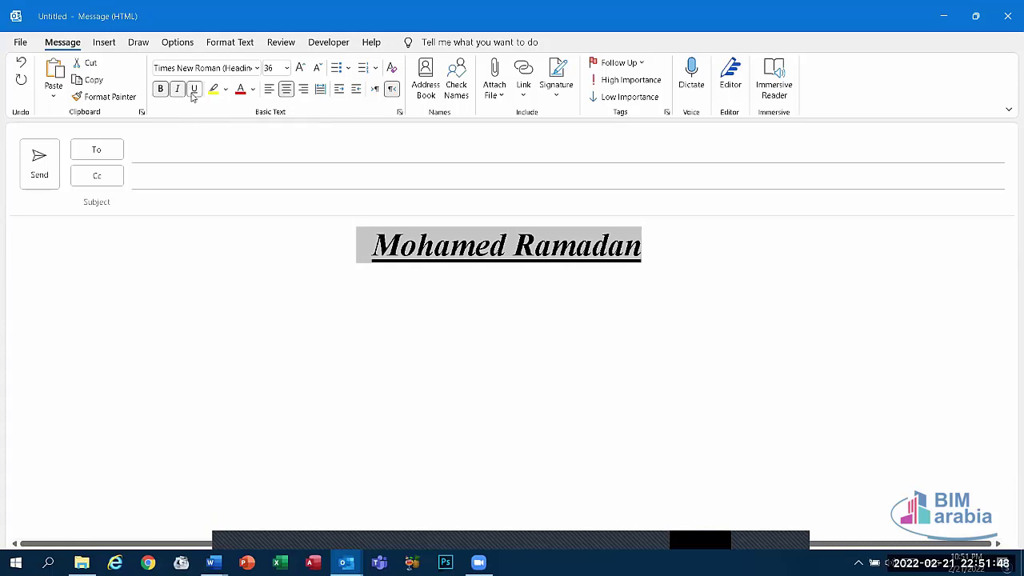
left_click(240, 90)
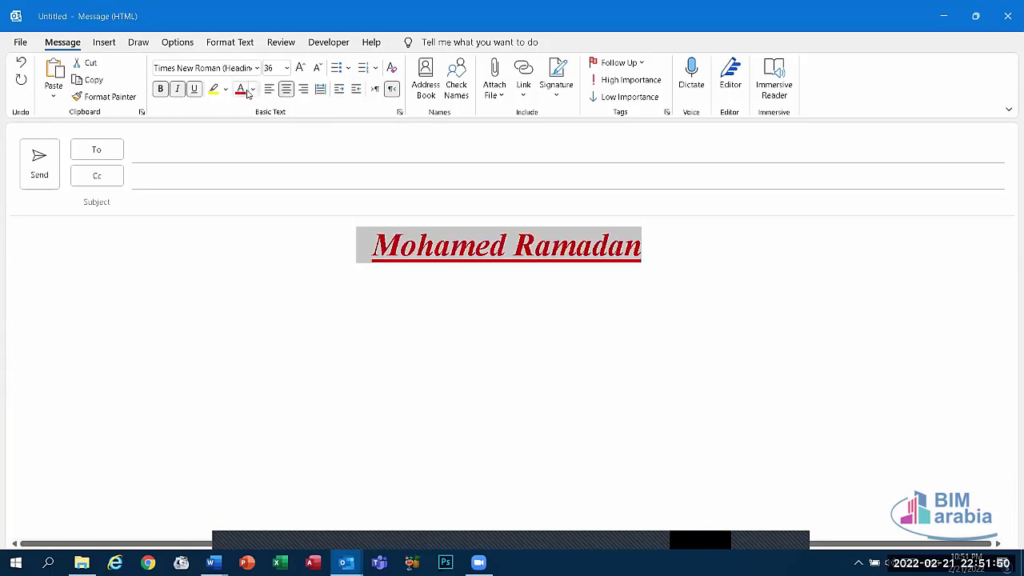
Change the name's font colour to green and give it a yellow highlight.
left_click(253, 89)
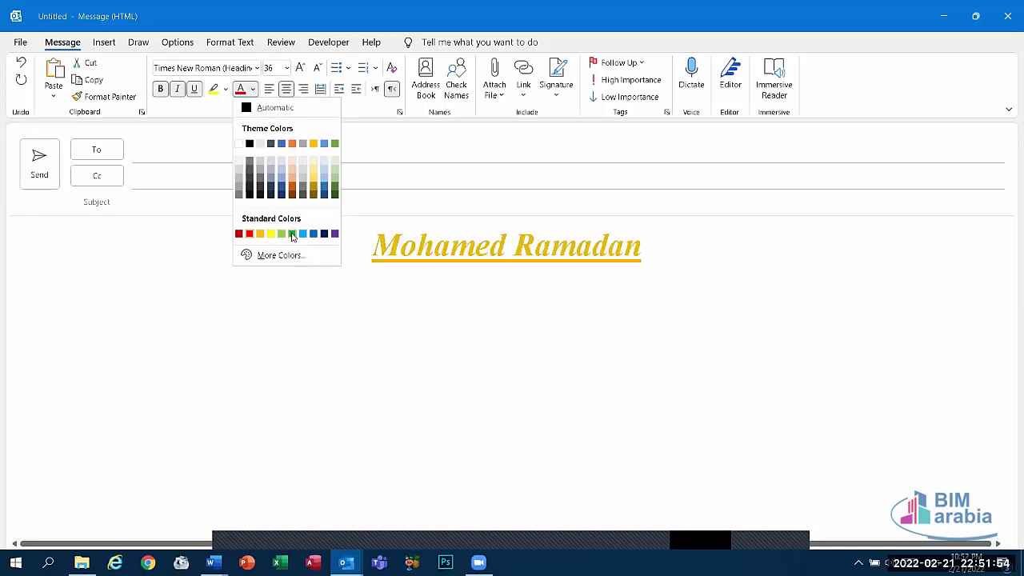
left_click(292, 233)
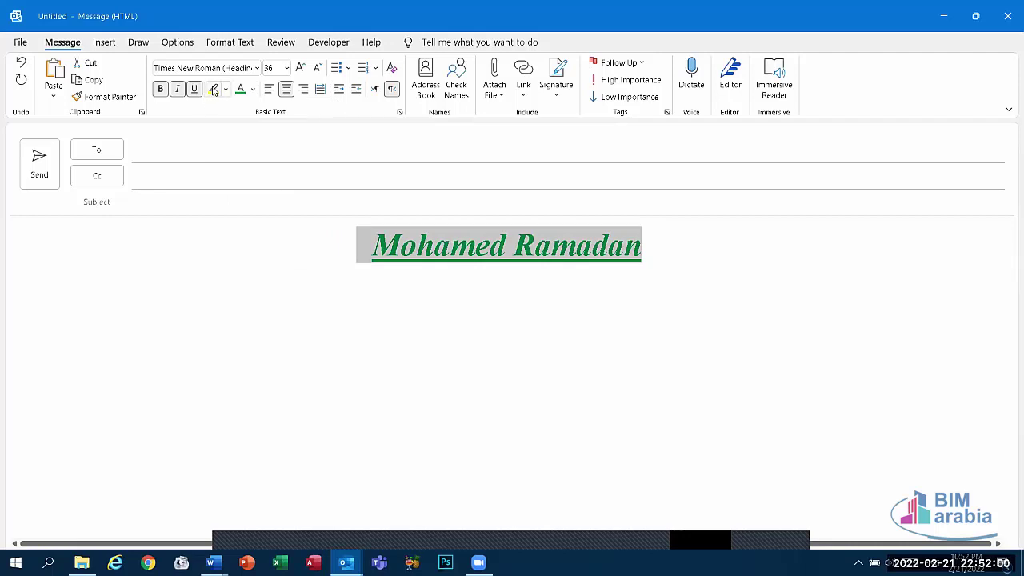
left_click(215, 89)
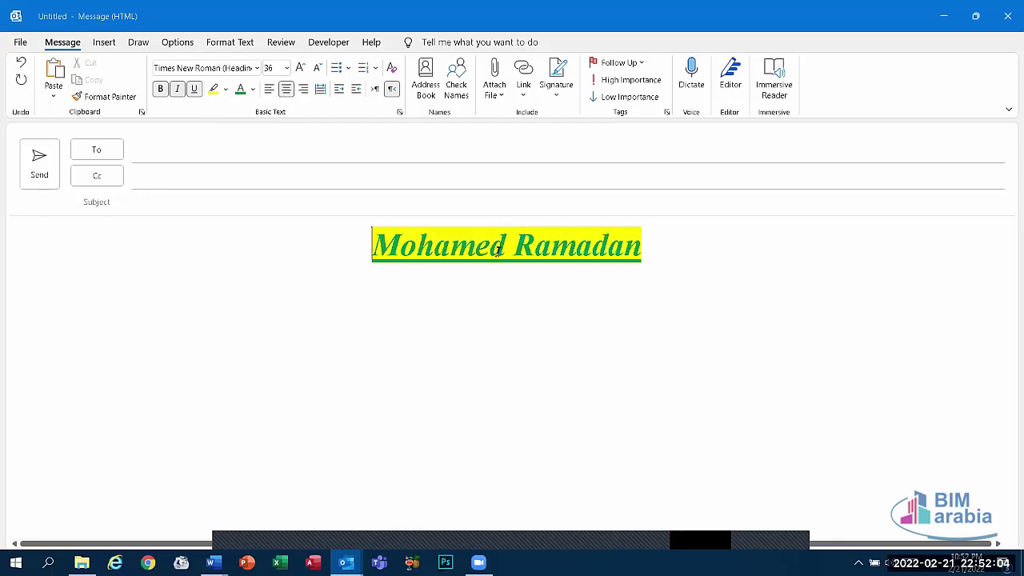
Try left, center and right alignment on the name, ending centered.
left_click(268, 91)
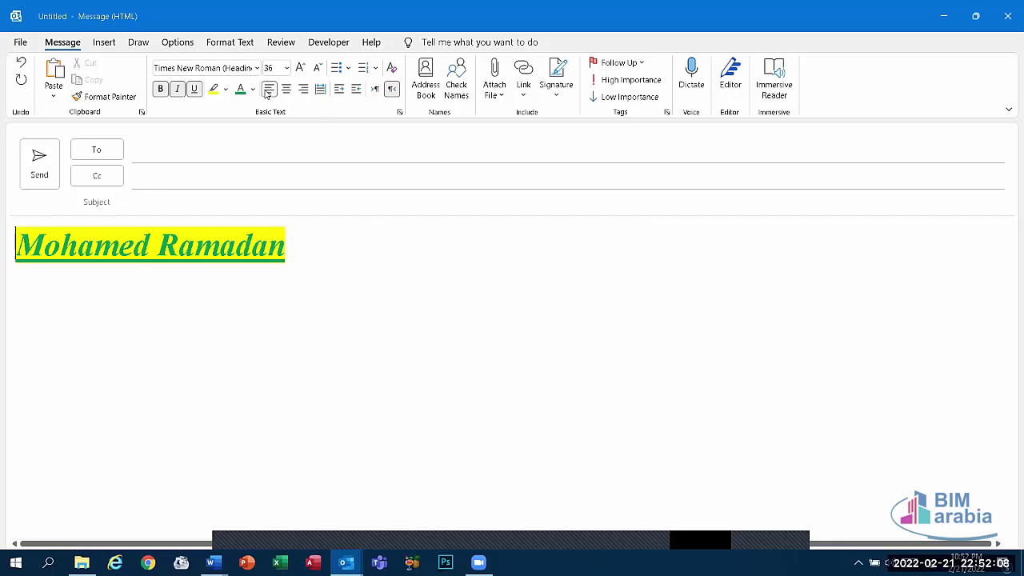
left_click(286, 90)
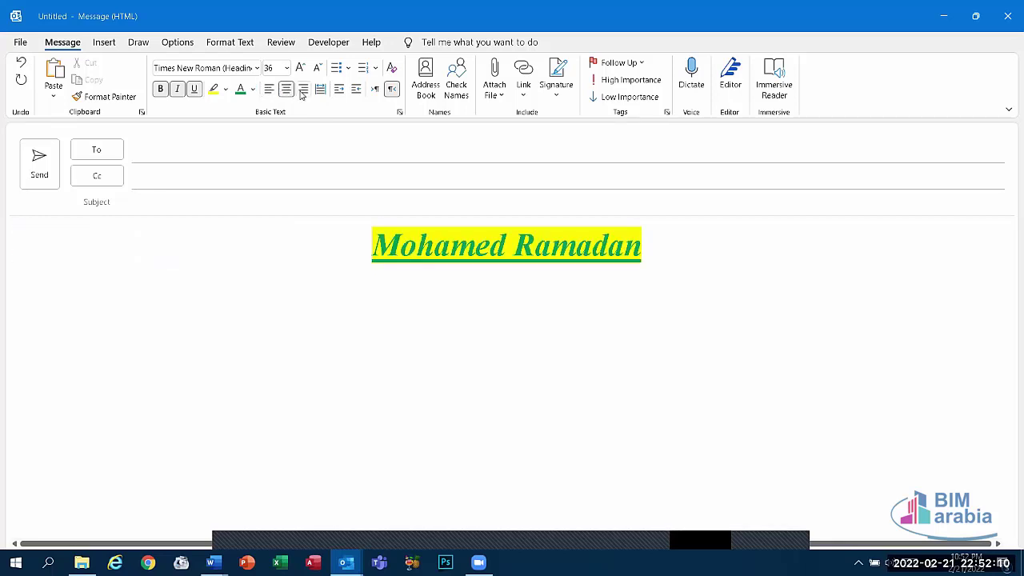
left_click(303, 89)
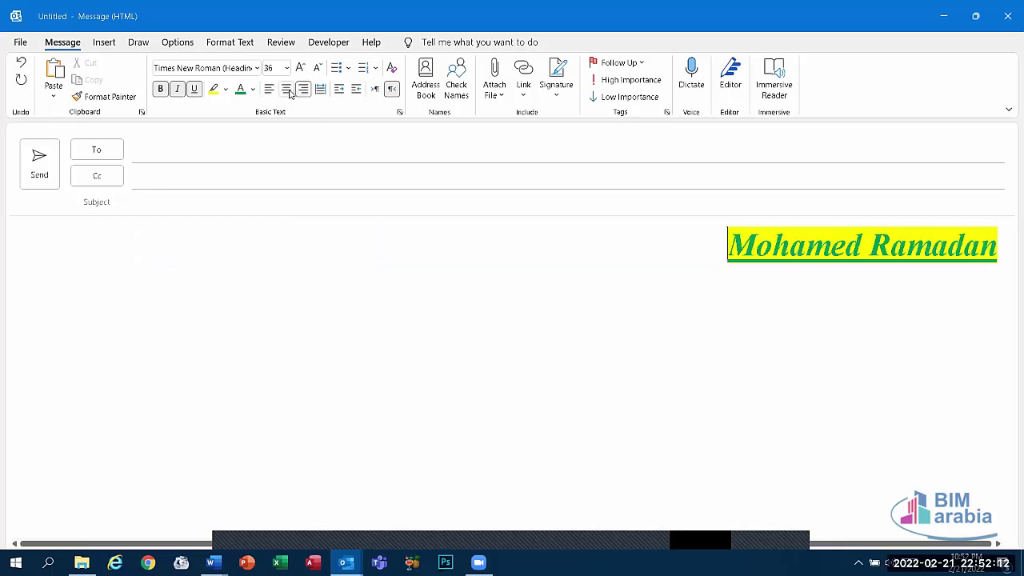
left_click(286, 89)
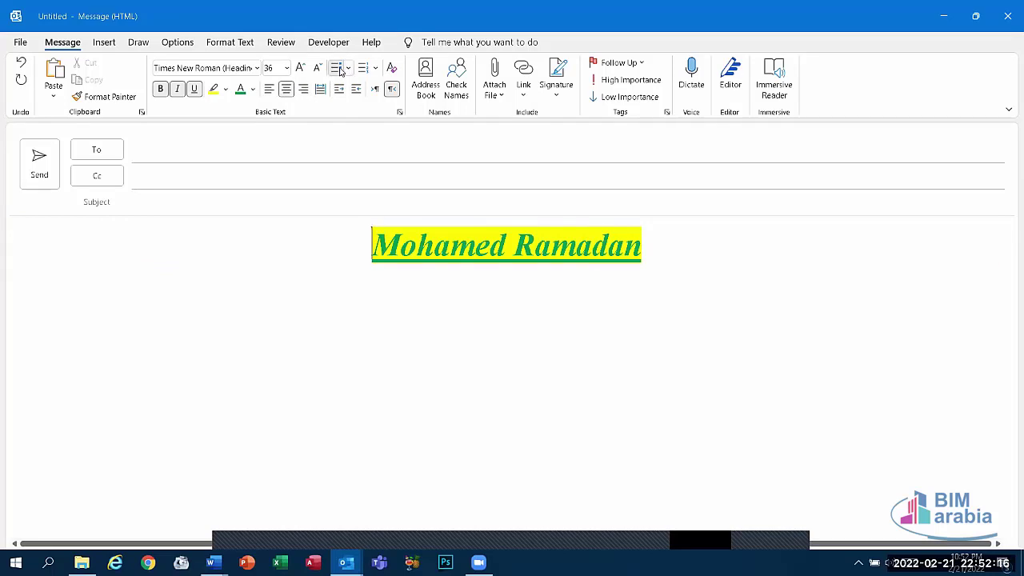
Turn the name line into a bullet item with a hollow circle bullet.
left_click(336, 69)
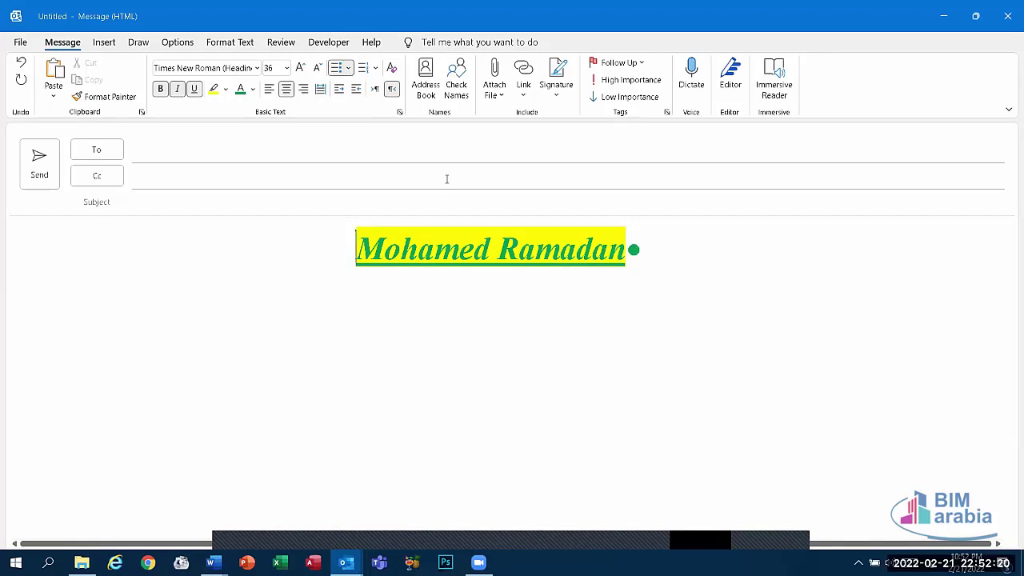
left_click(349, 69)
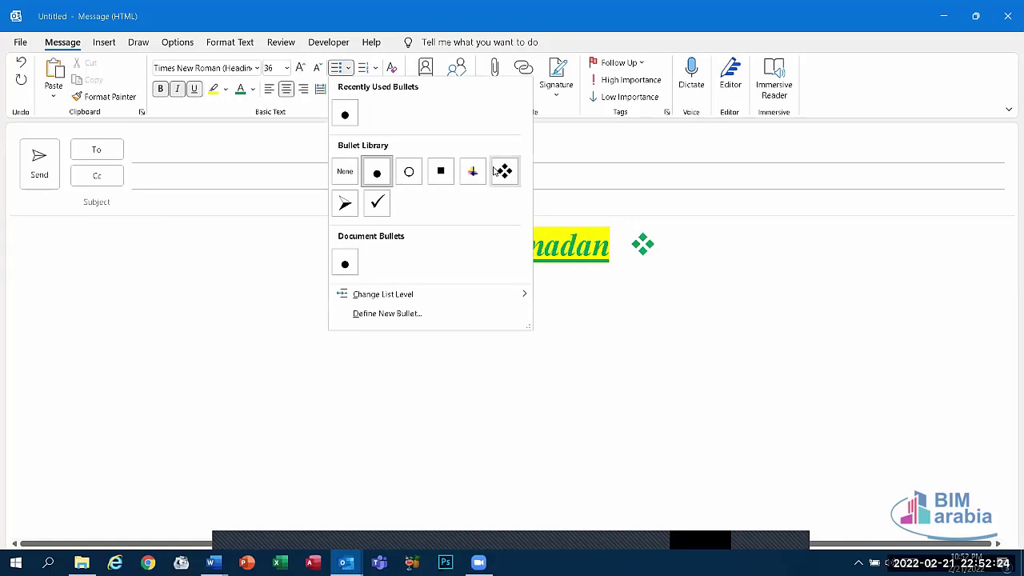
left_click(409, 171)
Add two more bulleted lines with the names 'ahmed' and 'ali'.
key("Return")
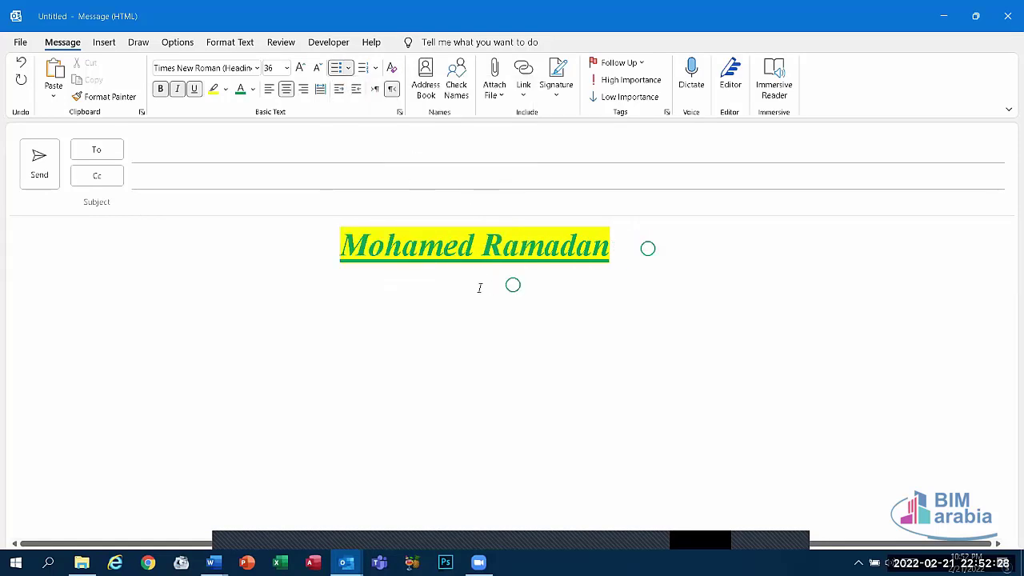
type("ش")
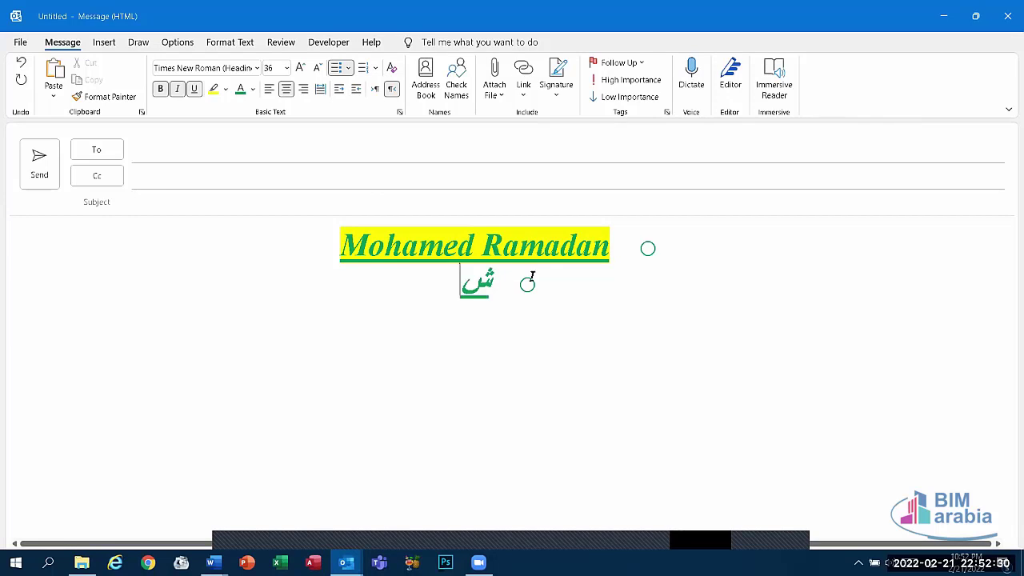
key("BackSpace")
type("a")
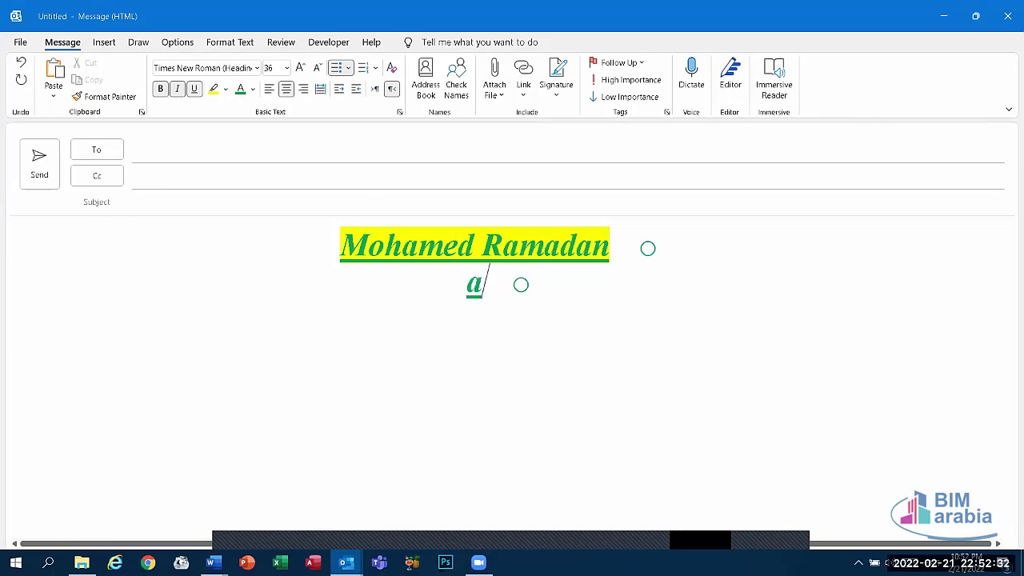
type("hmed")
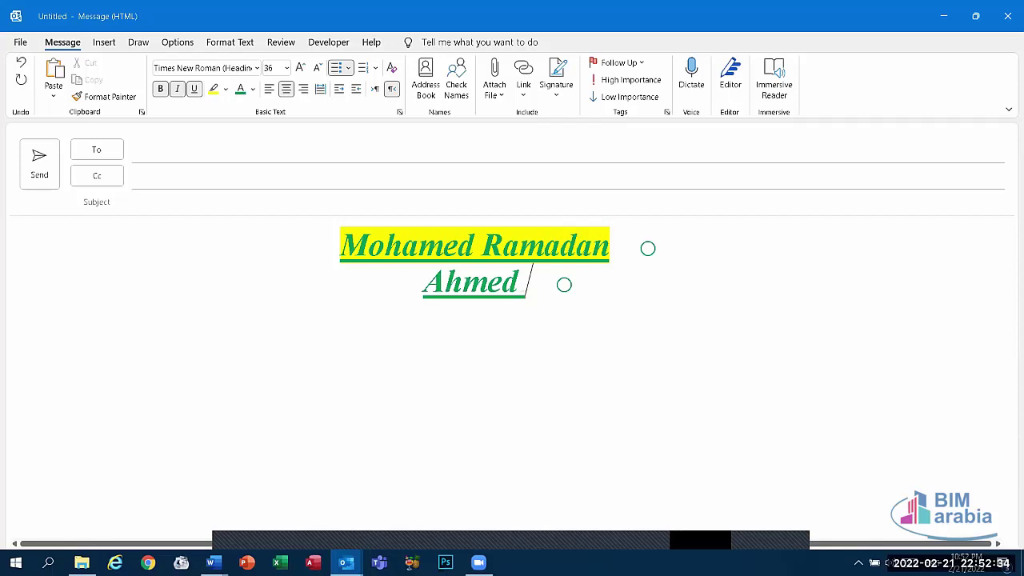
key("Return")
type("a")
type("li")
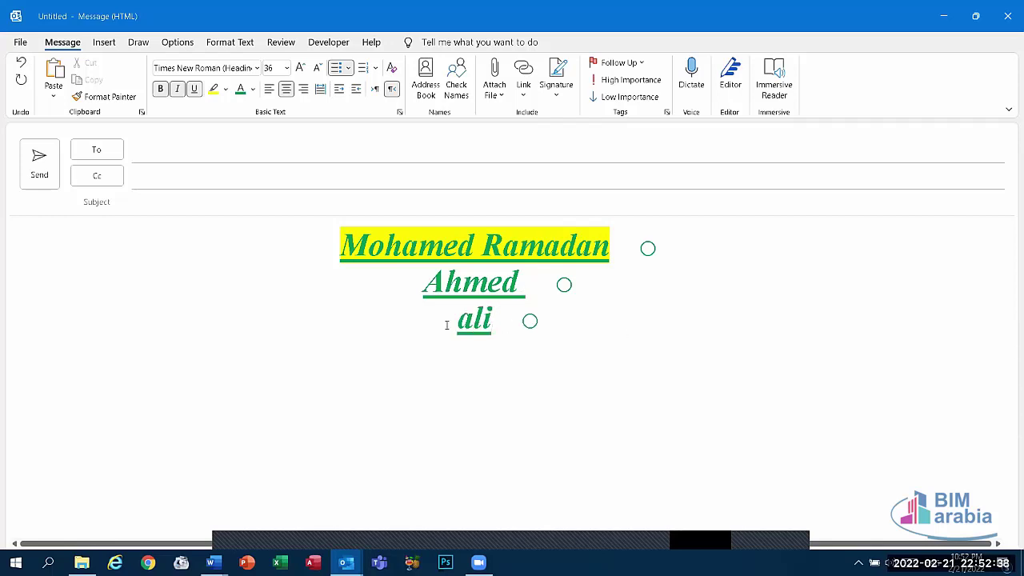
Select all three name lines and switch their bullets to arrows.
mouse_move(444, 325)
left_mouse_down()
mouse_move(617, 263)
mouse_move(621, 245)
left_mouse_up()
left_click(426, 366)
left_click_drag(467, 353, 336, 218)
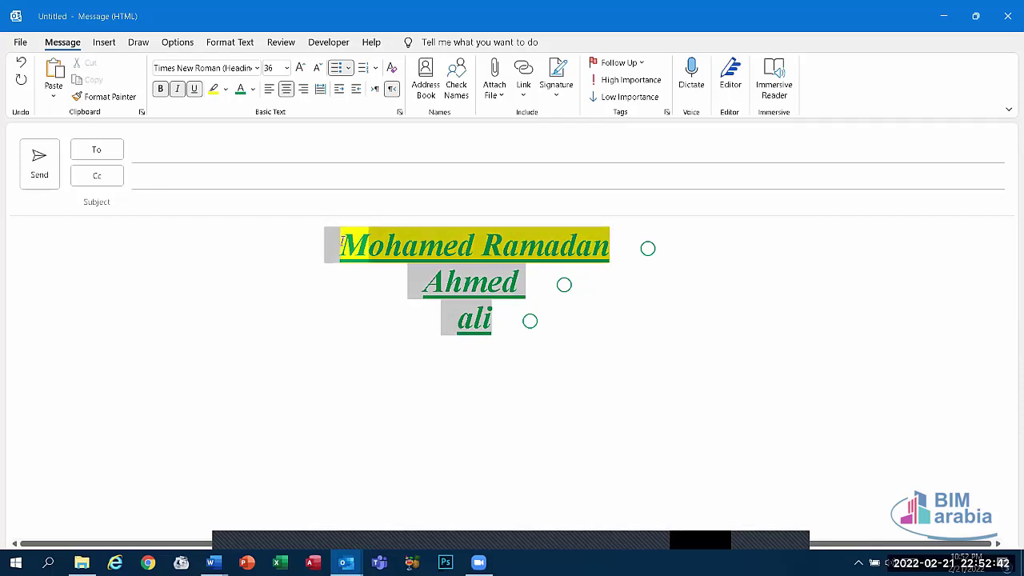
left_click(348, 243)
double_click(349, 243)
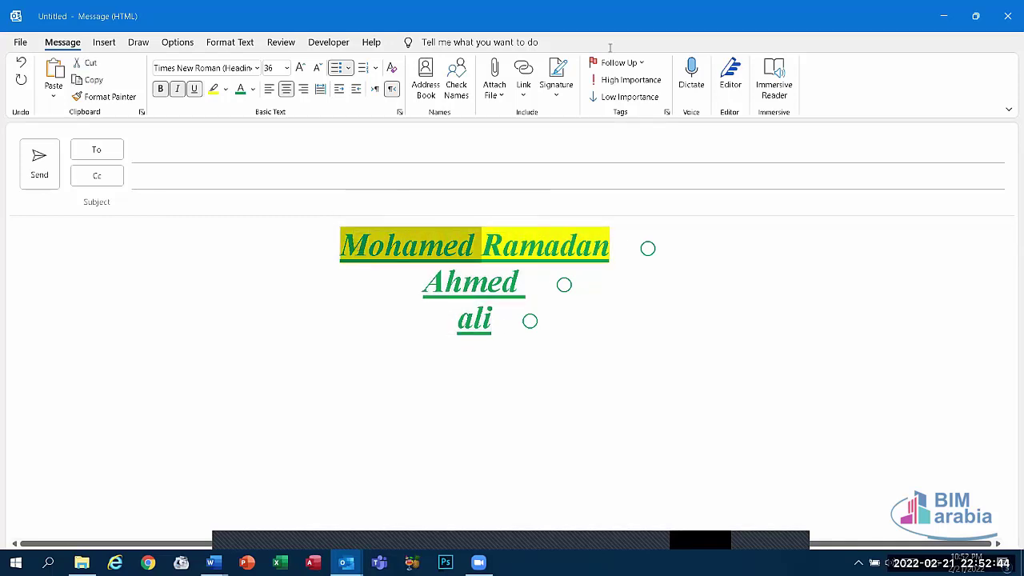
left_click(446, 325)
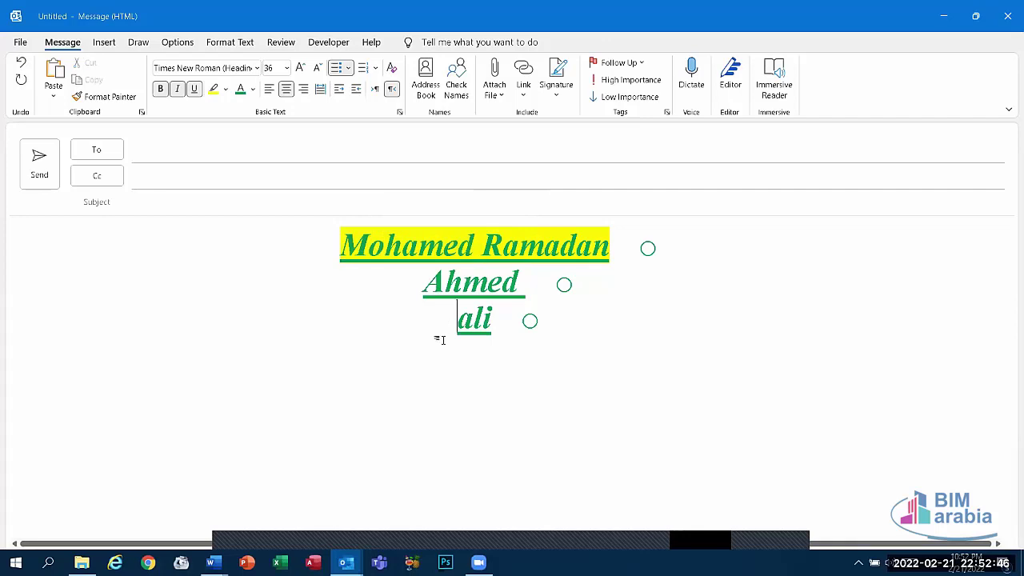
mouse_move(491, 319)
left_mouse_down()
mouse_move(390, 238)
mouse_move(373, 241)
left_mouse_up()
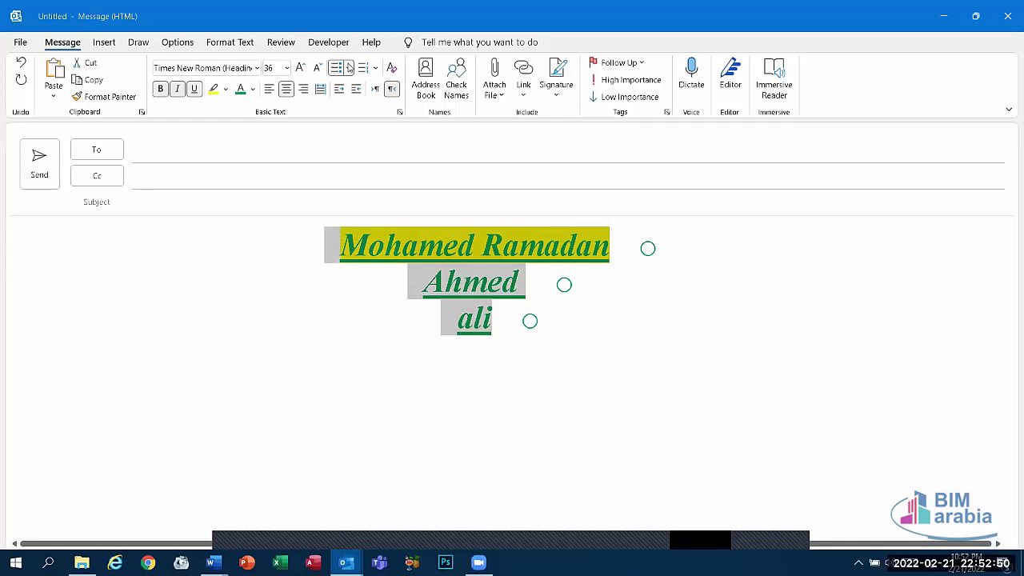
left_click(349, 69)
left_click(339, 201)
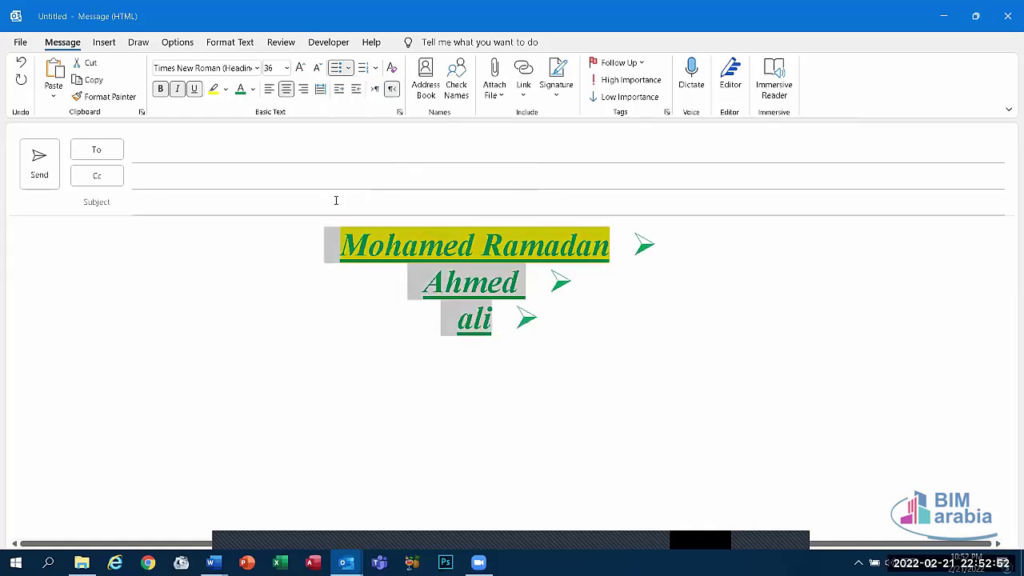
Preview the Numbering Library and close it without choosing a format.
left_click(373, 69)
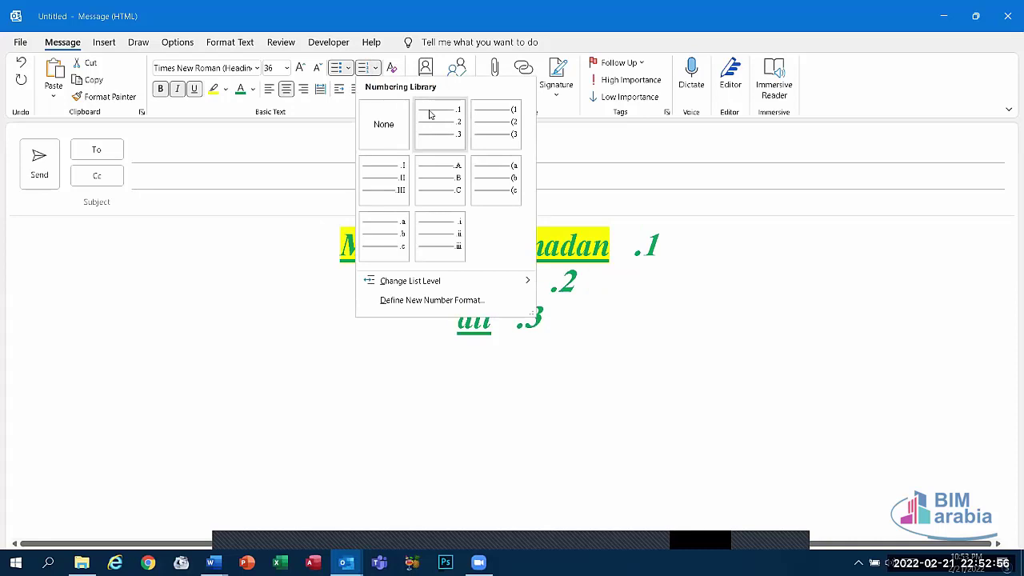
left_click(585, 379)
left_click(457, 284)
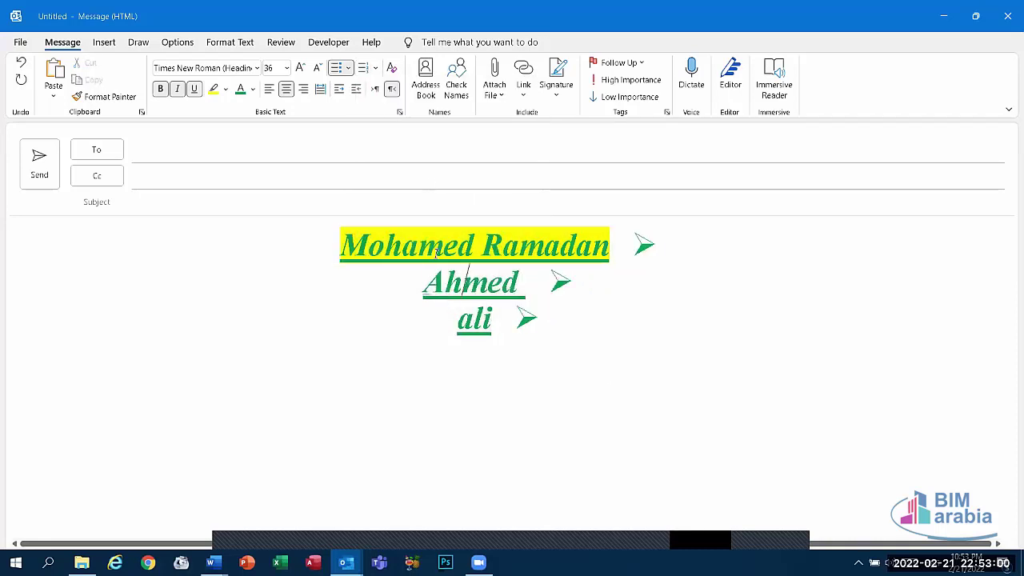
Clear all formatting from the first name line, removing its bullet.
triple_click(437, 253)
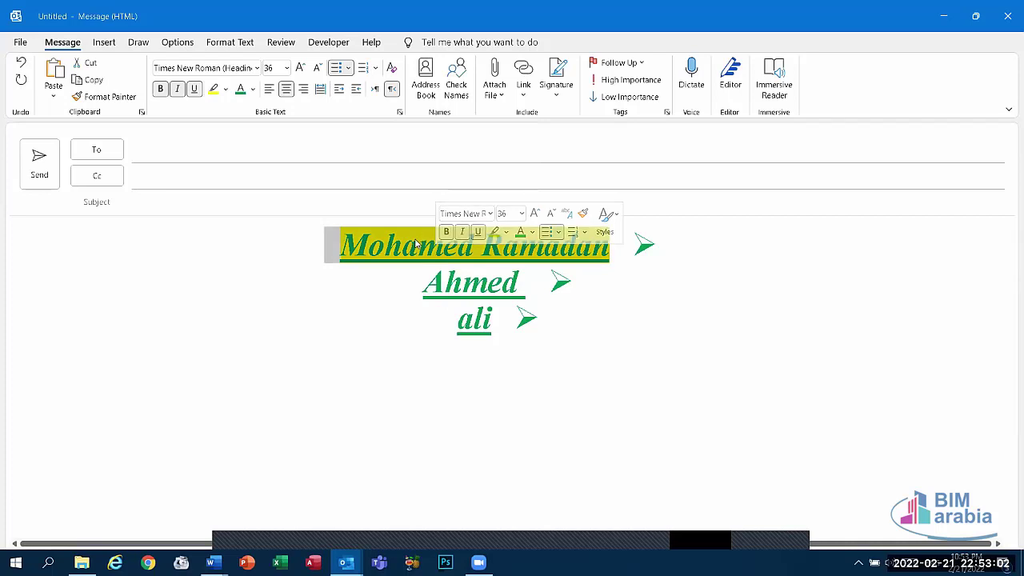
left_click(391, 70)
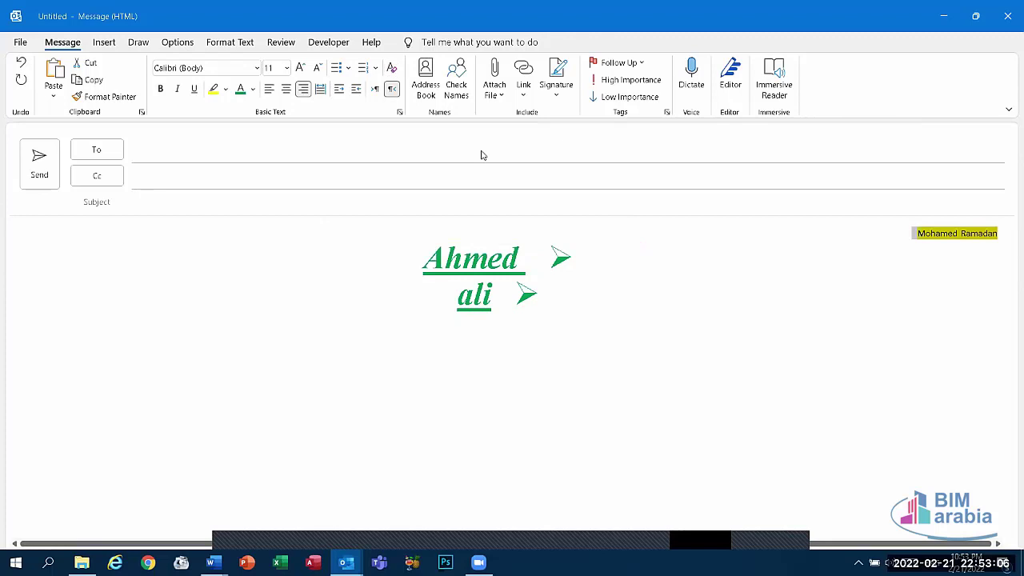
left_click(968, 244)
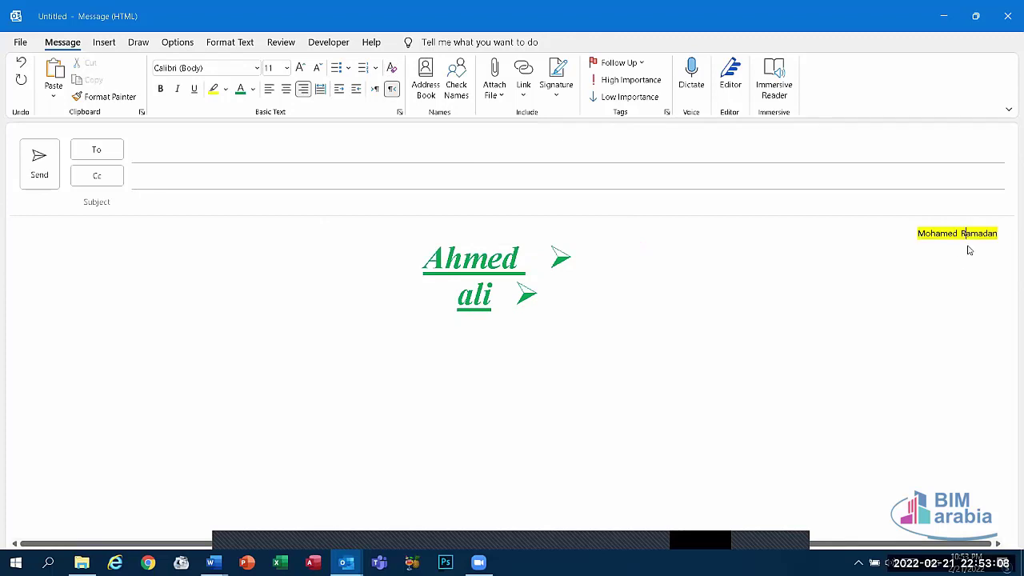
mouse_move(998, 234)
left_mouse_down()
mouse_move(916, 234)
mouse_move(998, 233)
left_mouse_up()
left_click(916, 234)
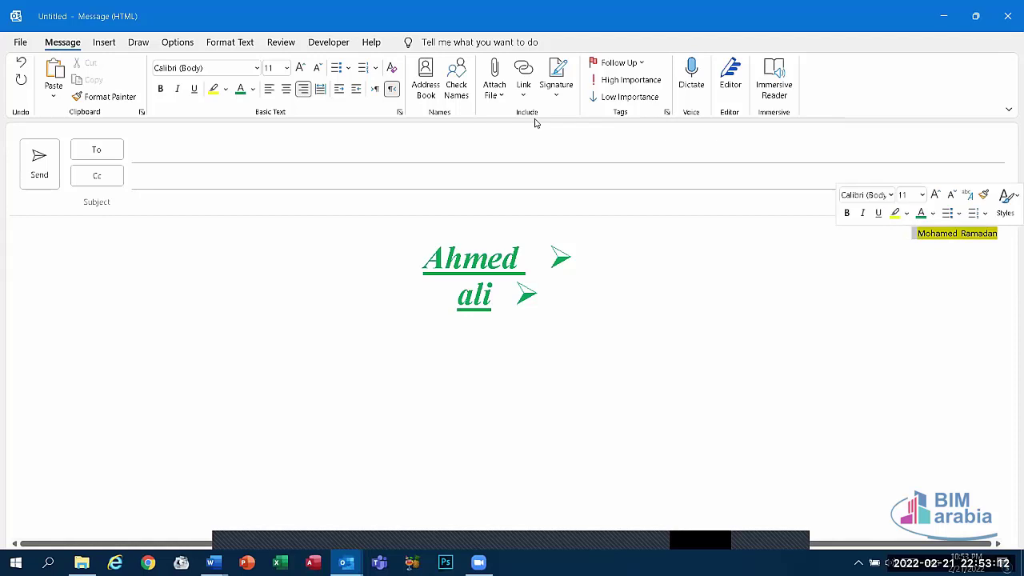
Center the first name line and enlarge it to 24 pt.
left_click(285, 88)
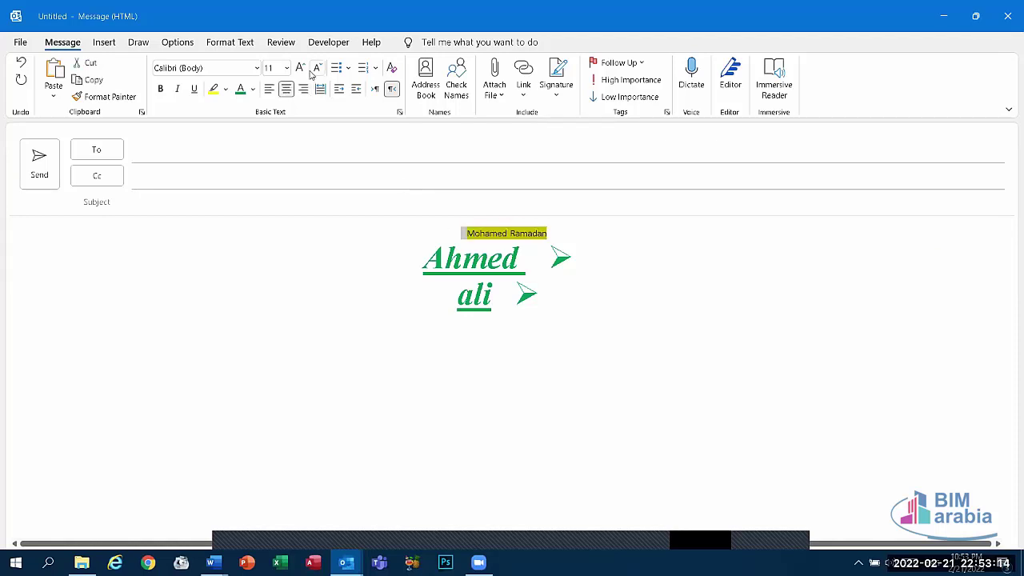
left_click(301, 68)
left_click(300, 68)
left_click(301, 68)
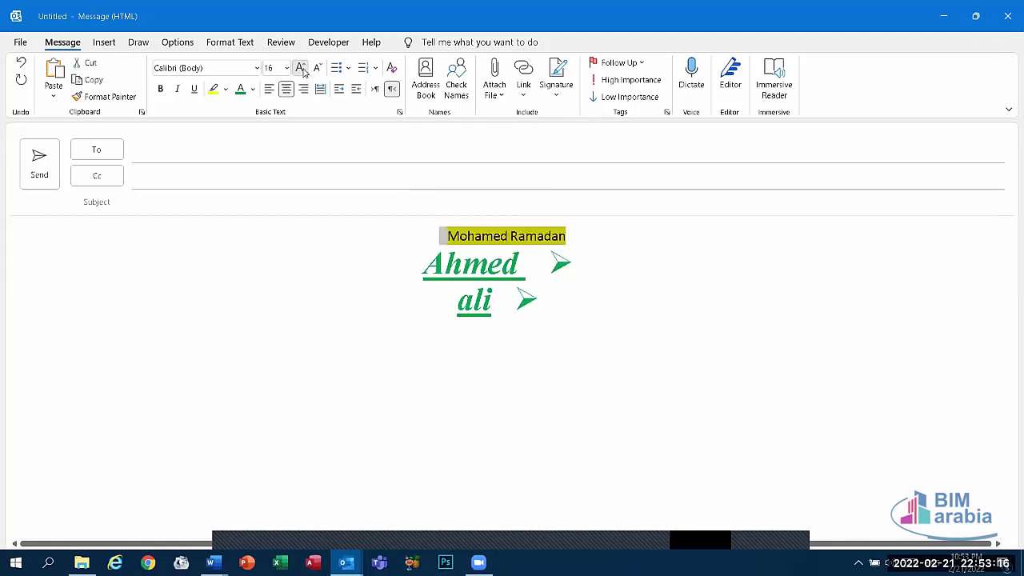
key("ctrl+shift+period")
key("ctrl+shift+period")
key("ctrl+shift+period")
left_click(553, 247)
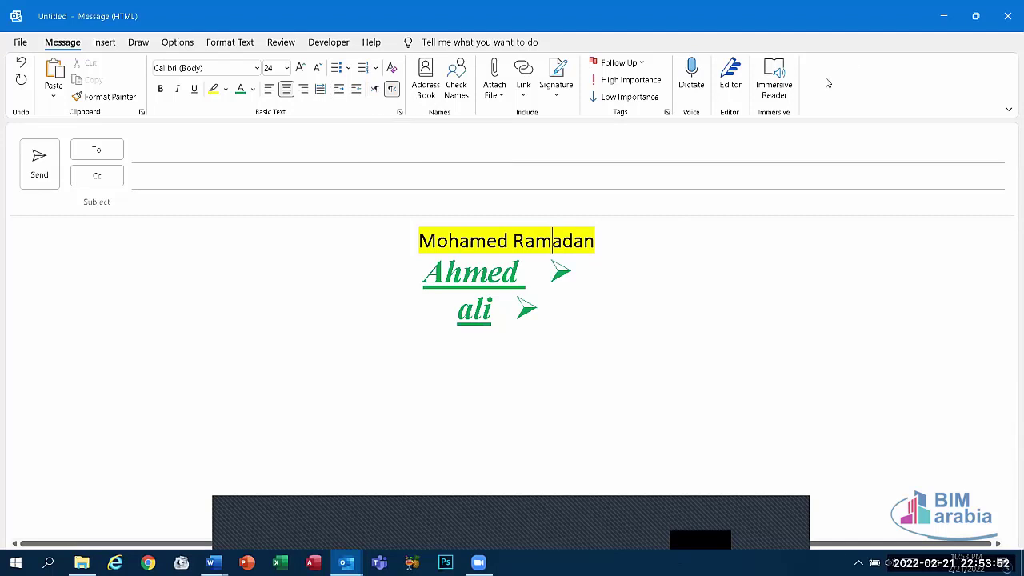
left_click(492, 548)
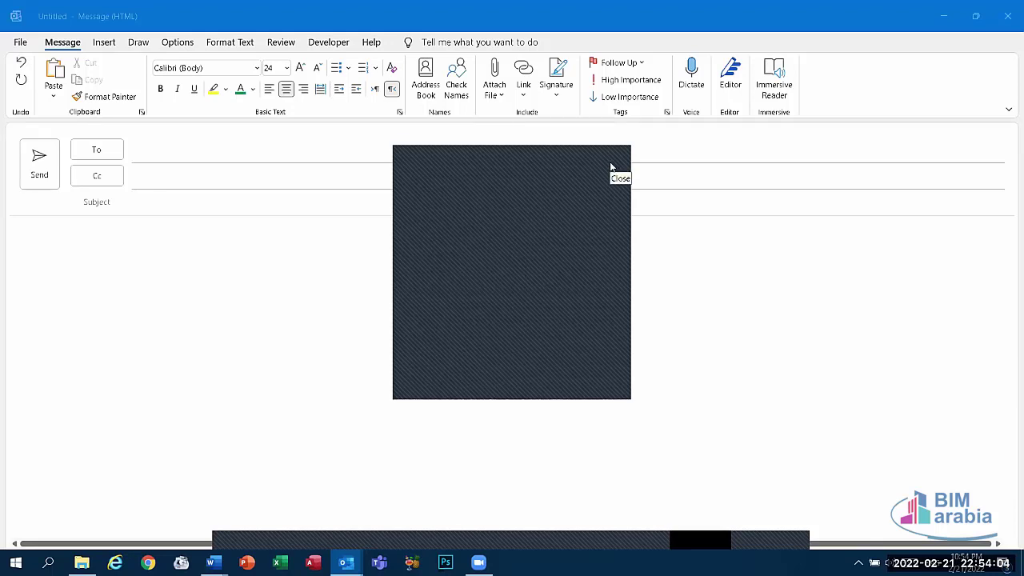
left_click(610, 166)
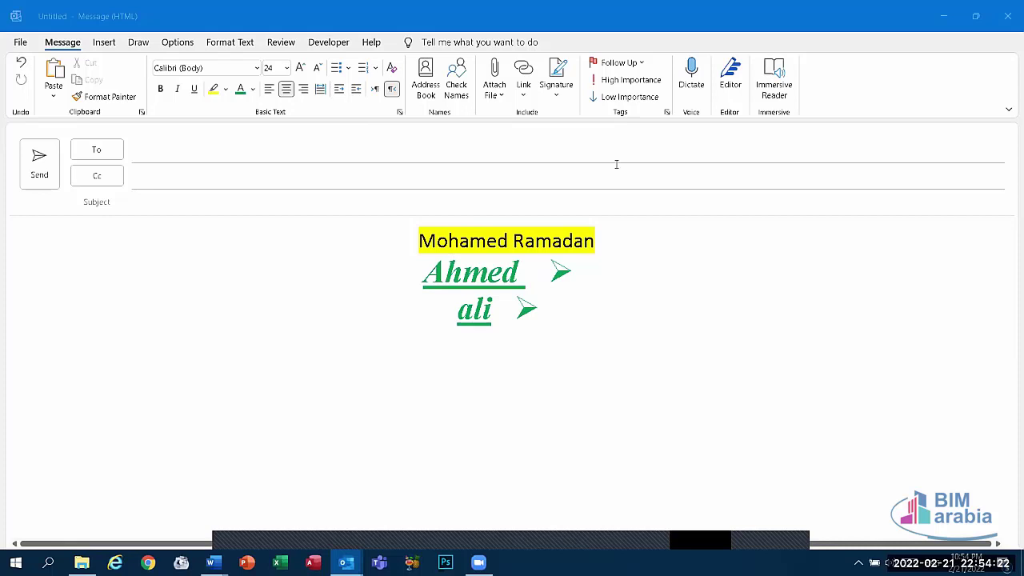
Indent the green bulleted names further right and adjust the highlighted name's indent left and back.
key("Up")
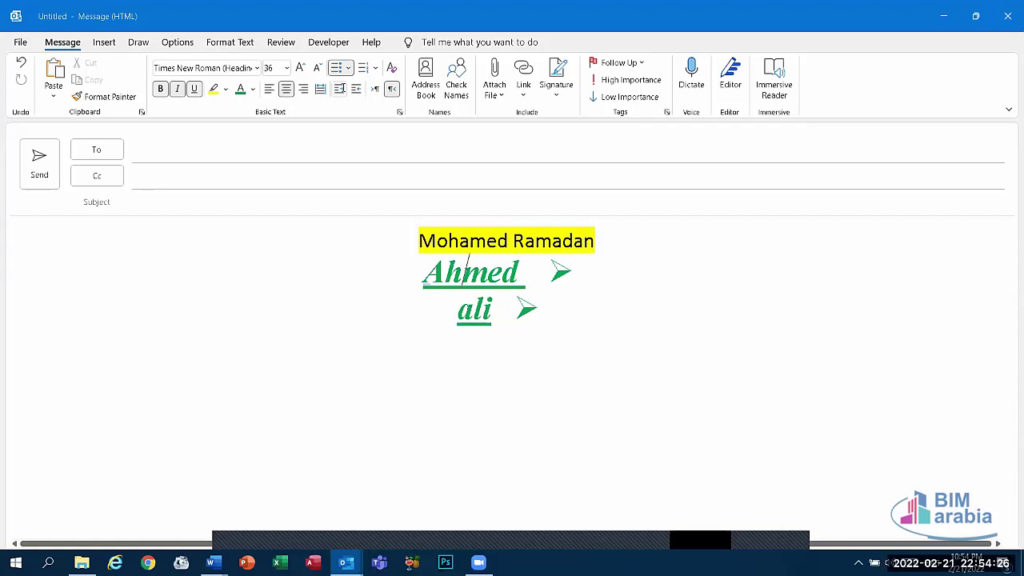
left_click(339, 88)
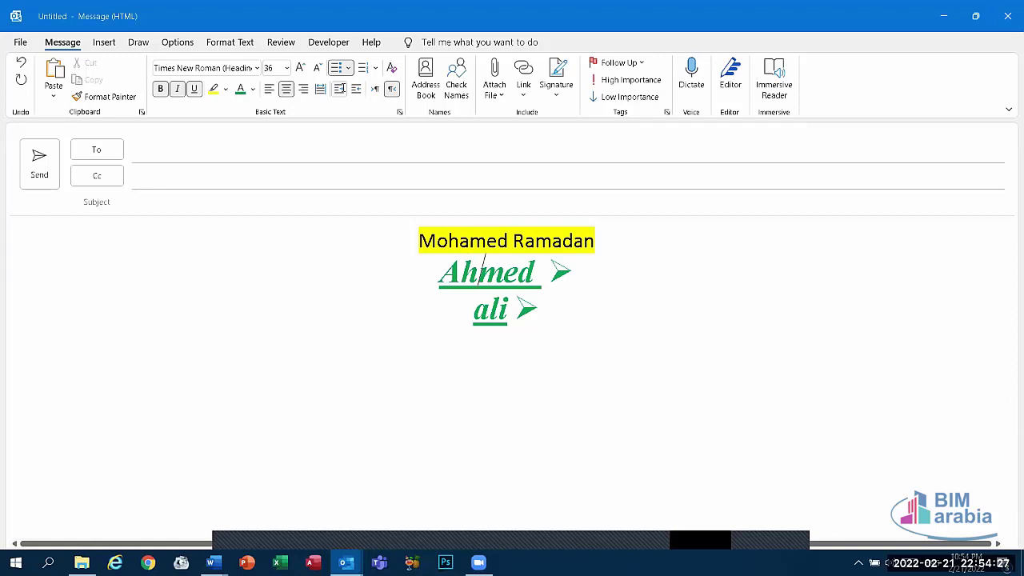
left_click(420, 241)
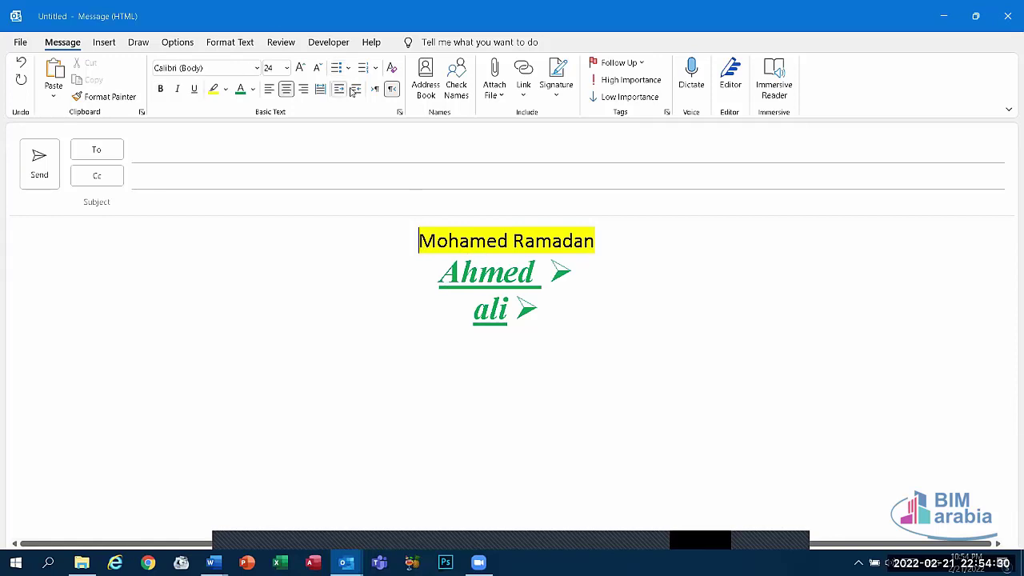
left_click(355, 89)
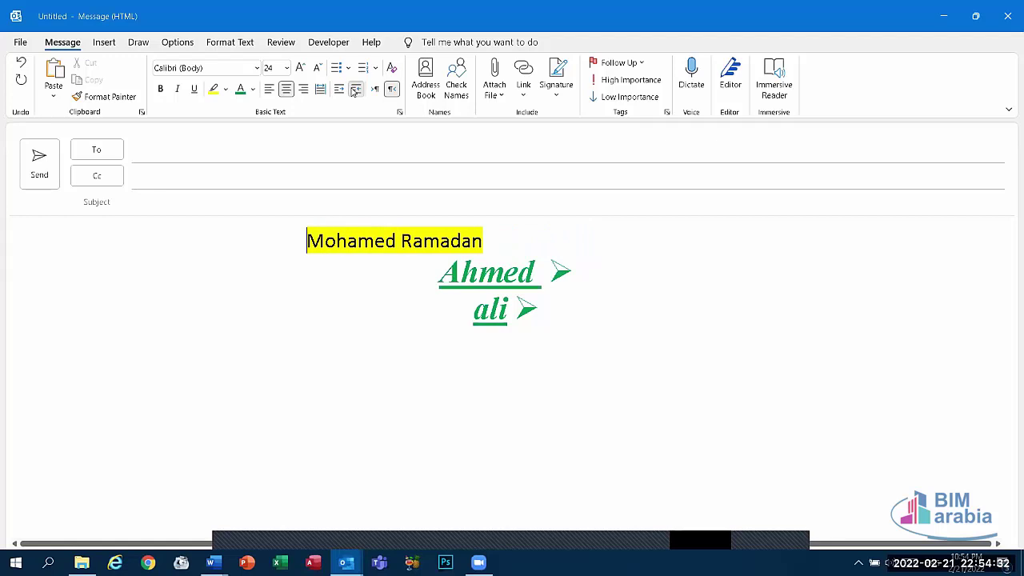
left_click(354, 90)
left_click(354, 89)
left_click(340, 92)
left_click(341, 92)
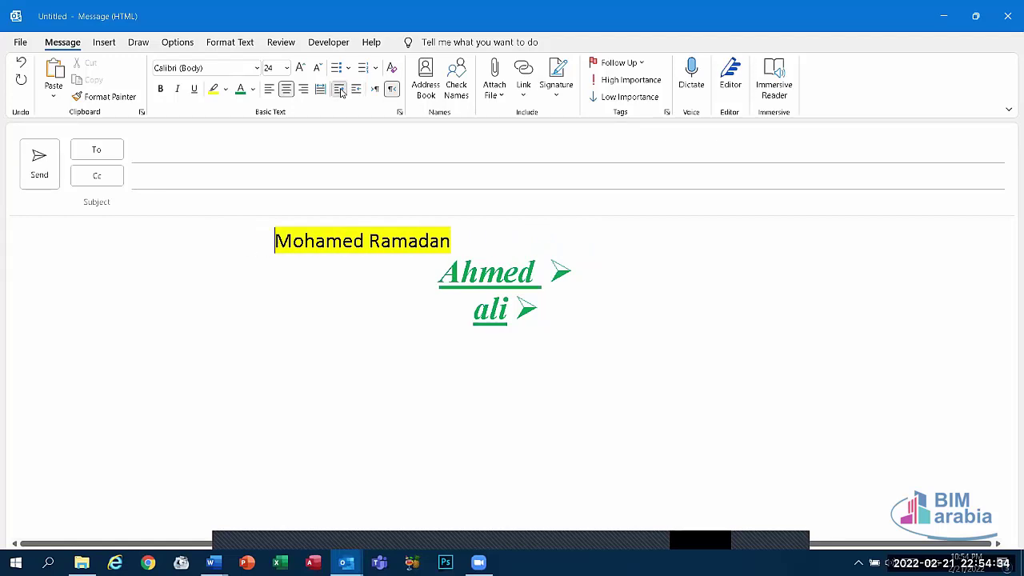
left_click(341, 92)
left_click(340, 92)
left_click(341, 92)
left_click(341, 92)
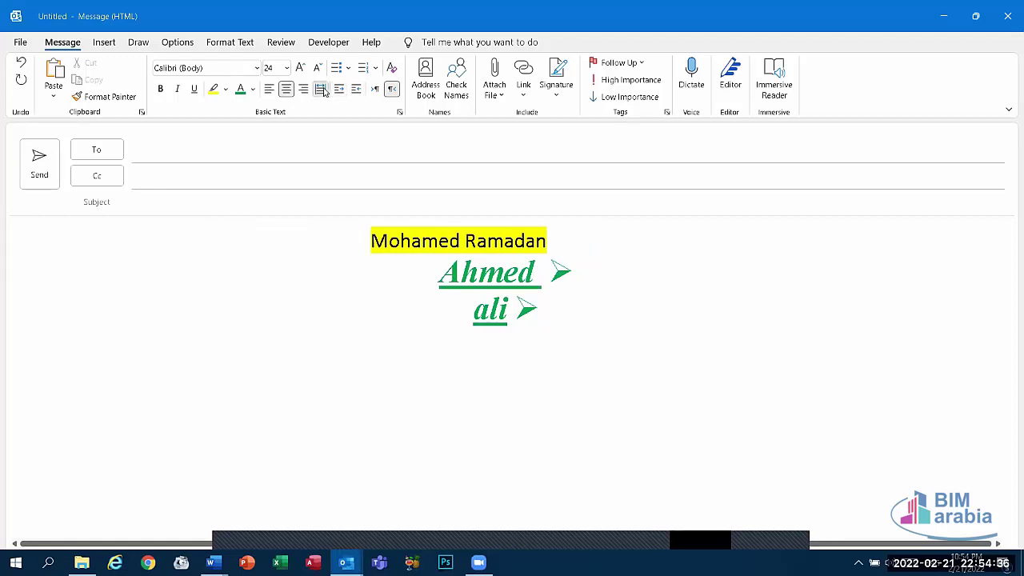
Try right and distributed alignment on the highlighted name, then re-center it.
key("ctrl+r")
left_click(321, 90)
left_click(320, 89)
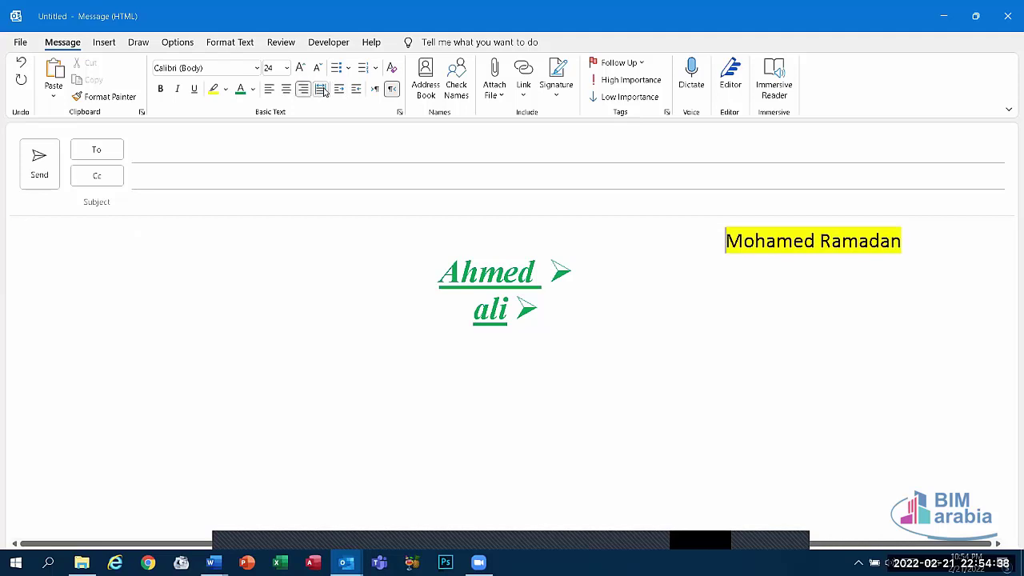
left_click(321, 89)
left_click(320, 89)
left_click(324, 91)
left_click(324, 92)
left_click(324, 92)
left_click(323, 92)
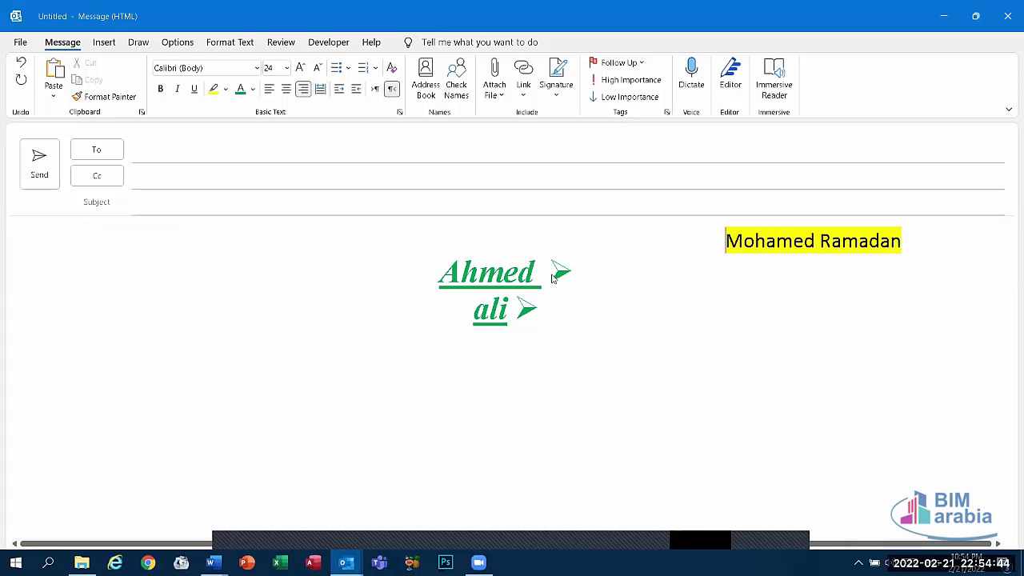
left_click(289, 94)
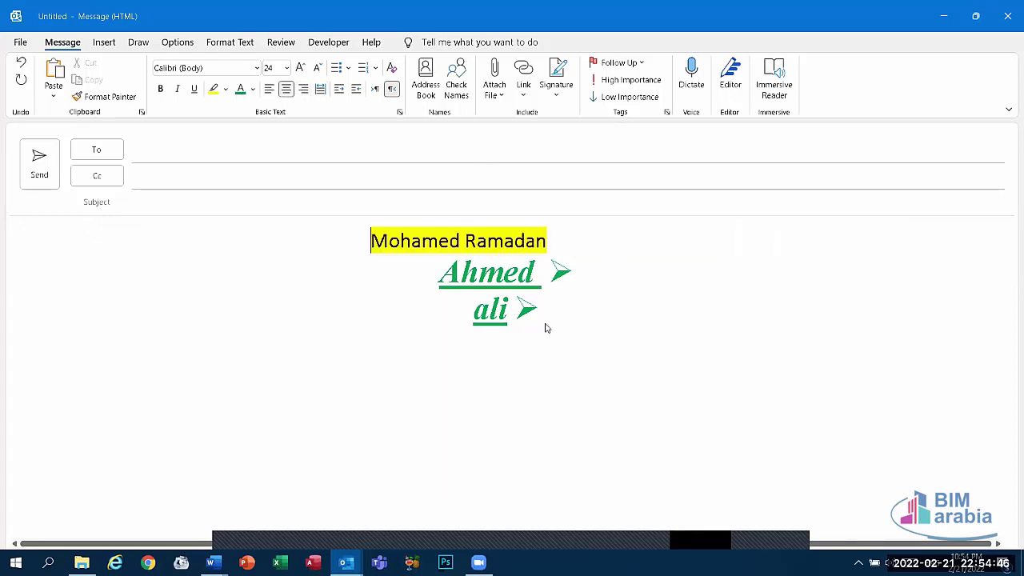
Capitalise the last bulleted name by starting a new line, then remove the empty bullet.
triple_click(541, 324)
left_click(485, 342)
key("Return")
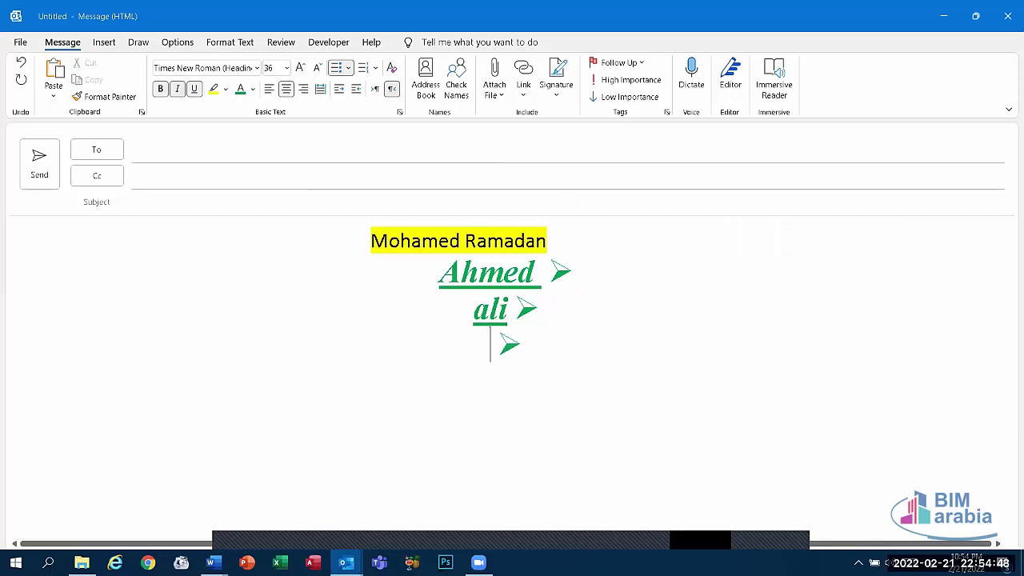
key("Return")
key("ctrl+r")
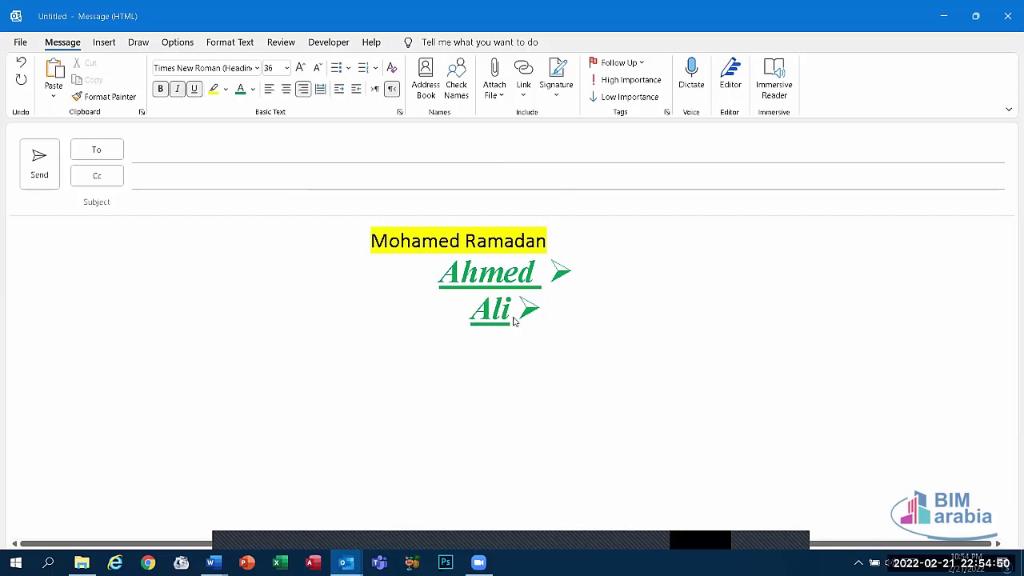
Attach American Academy.docx from the Desktop, then open and cancel the hyperlink dialog.
left_click(494, 96)
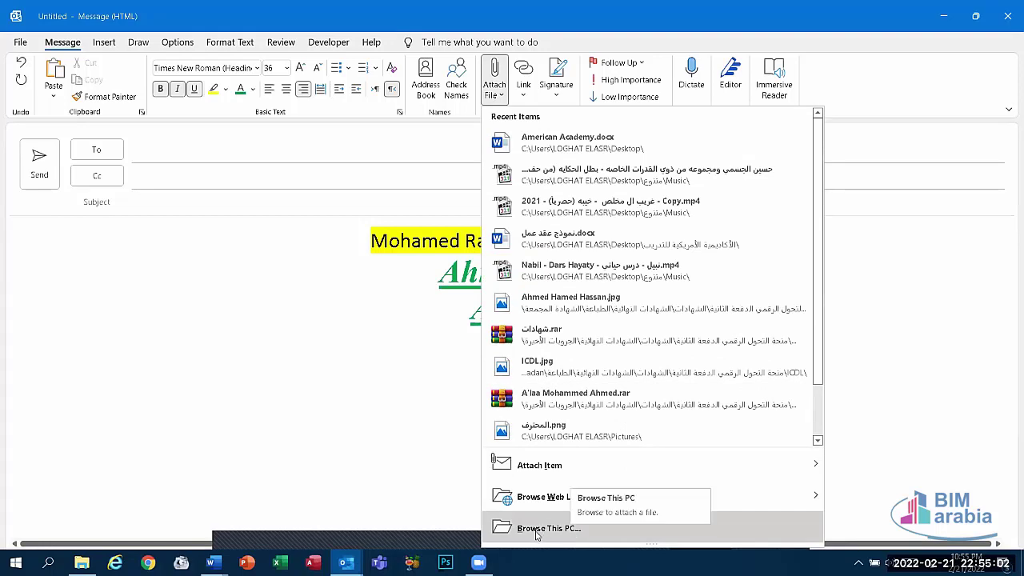
left_click(545, 529)
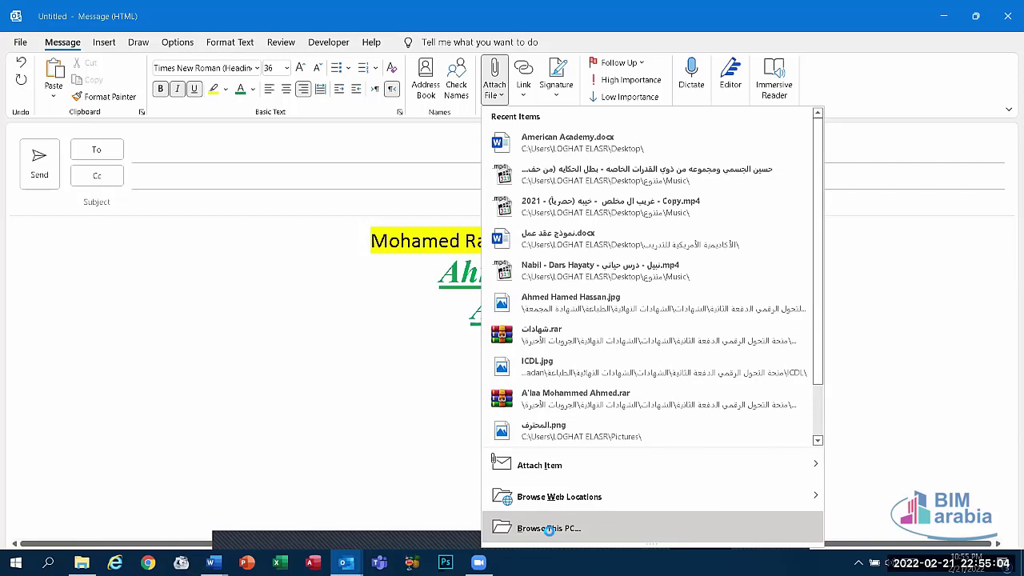
left_click(54, 110)
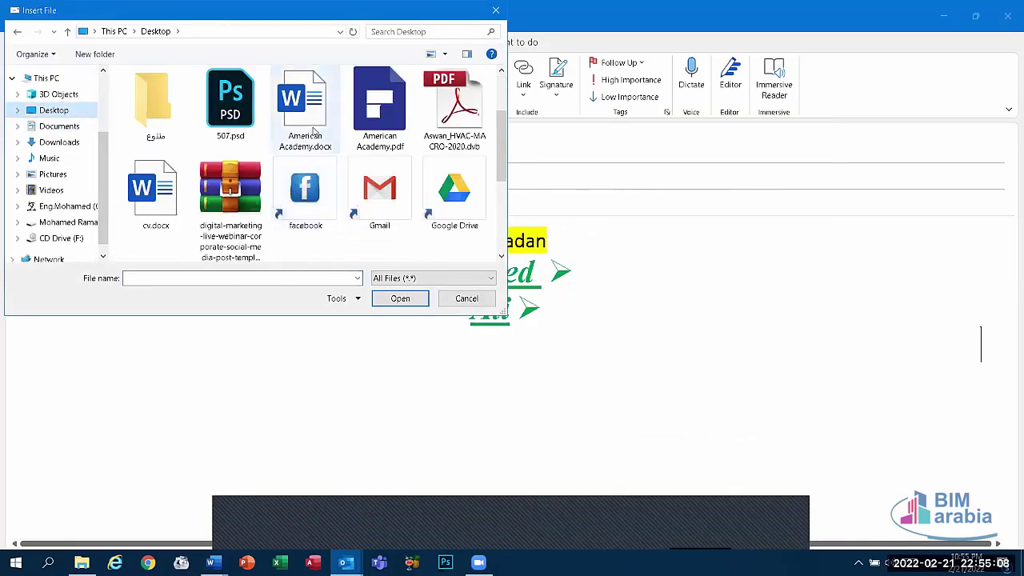
left_click(315, 131)
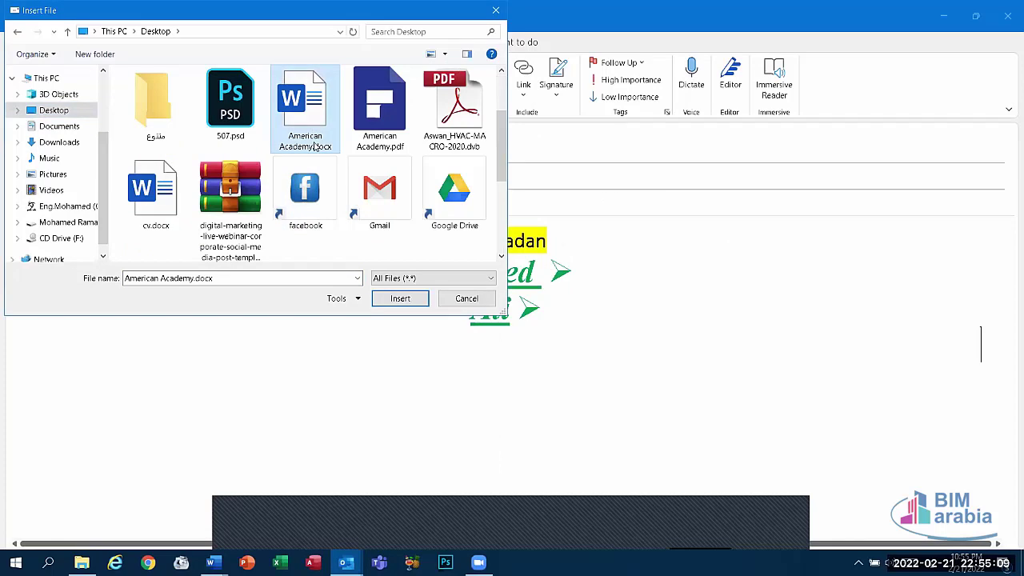
left_click(401, 298)
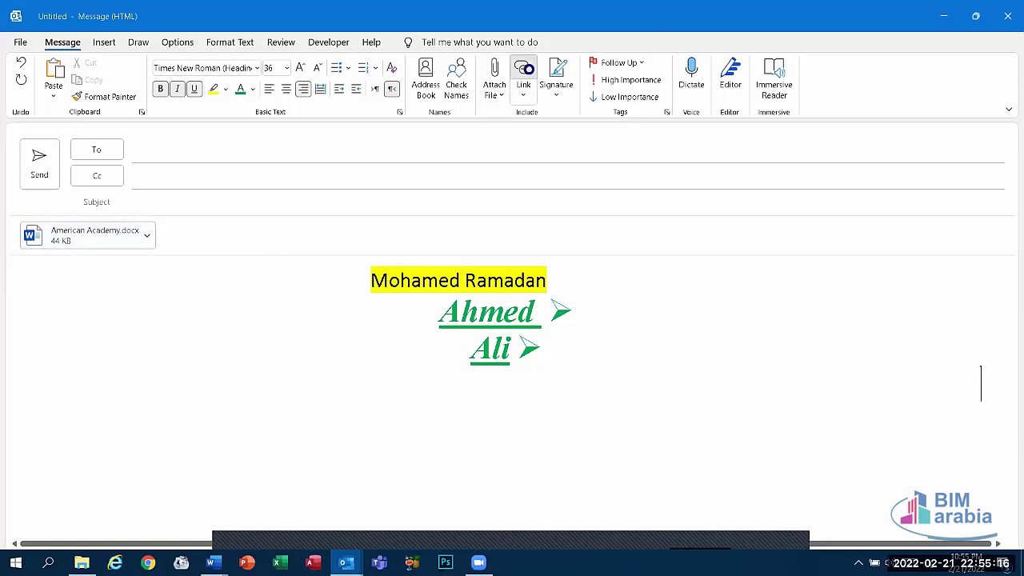
left_click(524, 72)
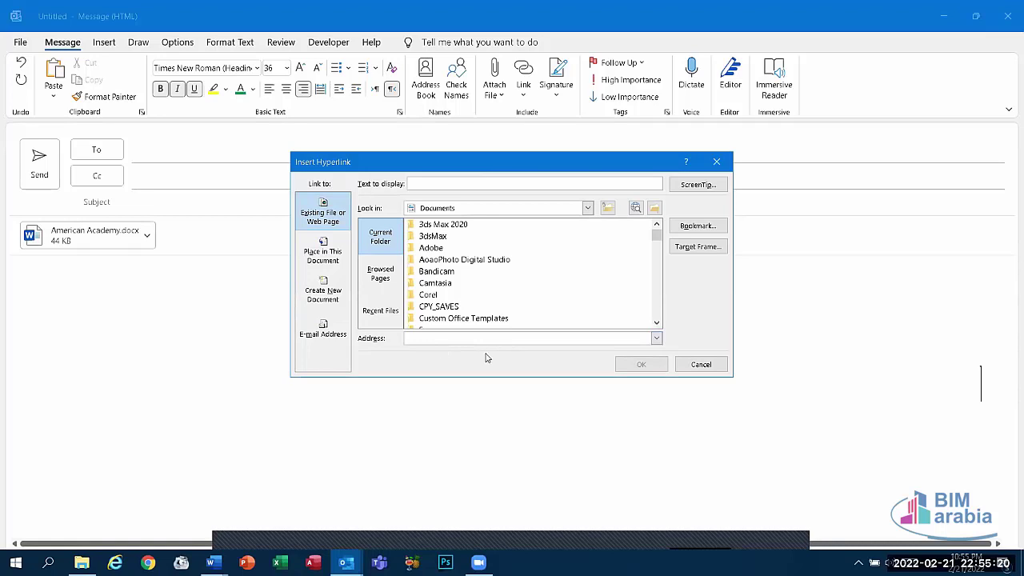
left_click(701, 364)
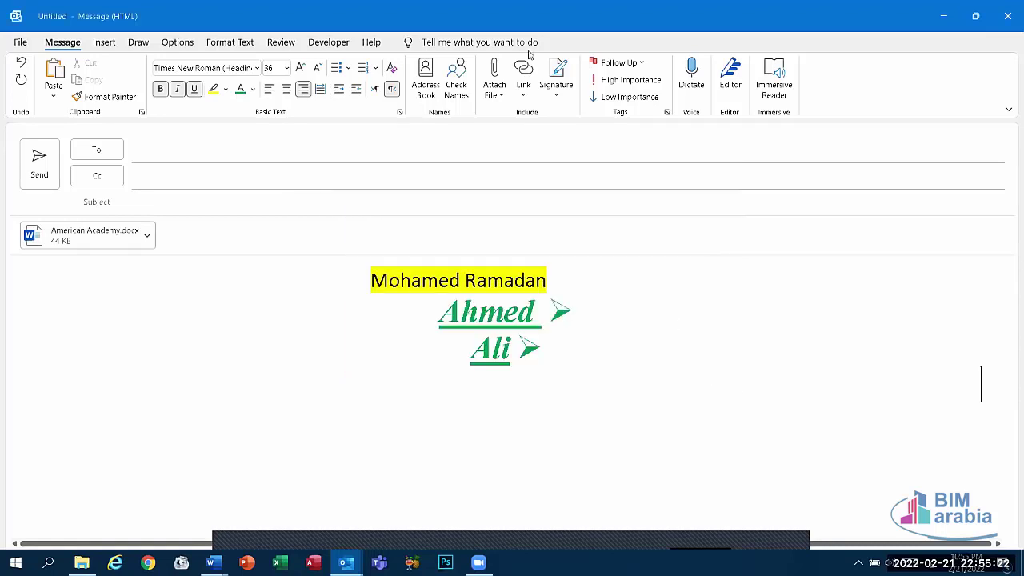
Open Signatures and Stationery and create a new signature named with the sender's name.
left_click(555, 86)
left_click(583, 134)
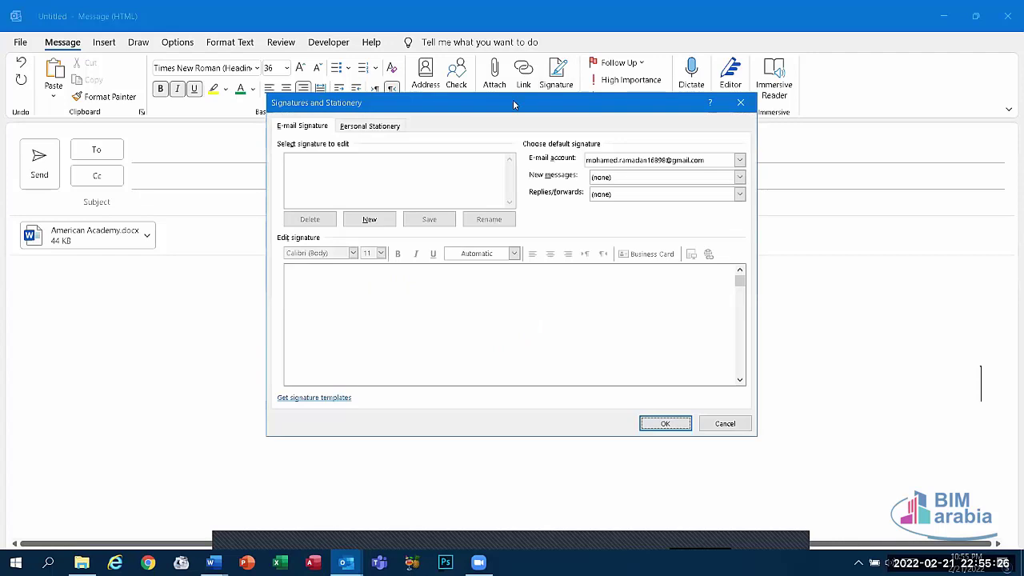
left_click_drag(513, 104, 554, 97)
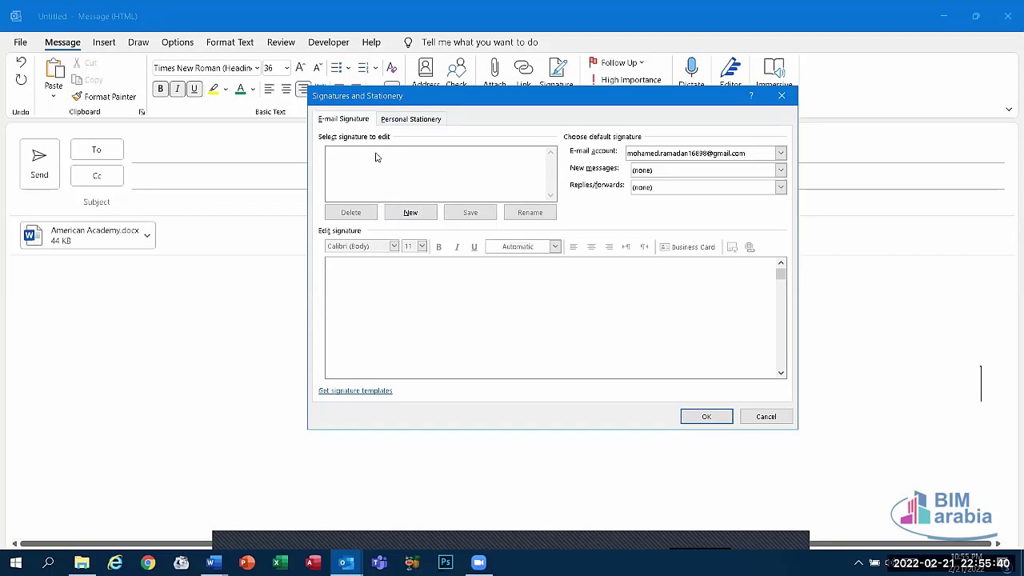
left_click(408, 214)
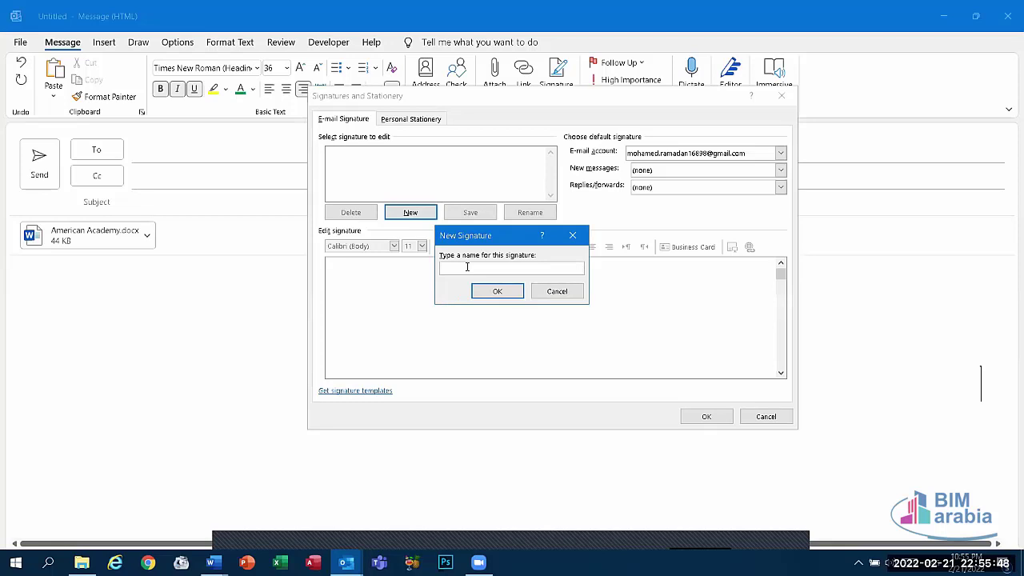
type("Mohamed ")
type("Ramadan")
left_click(495, 291)
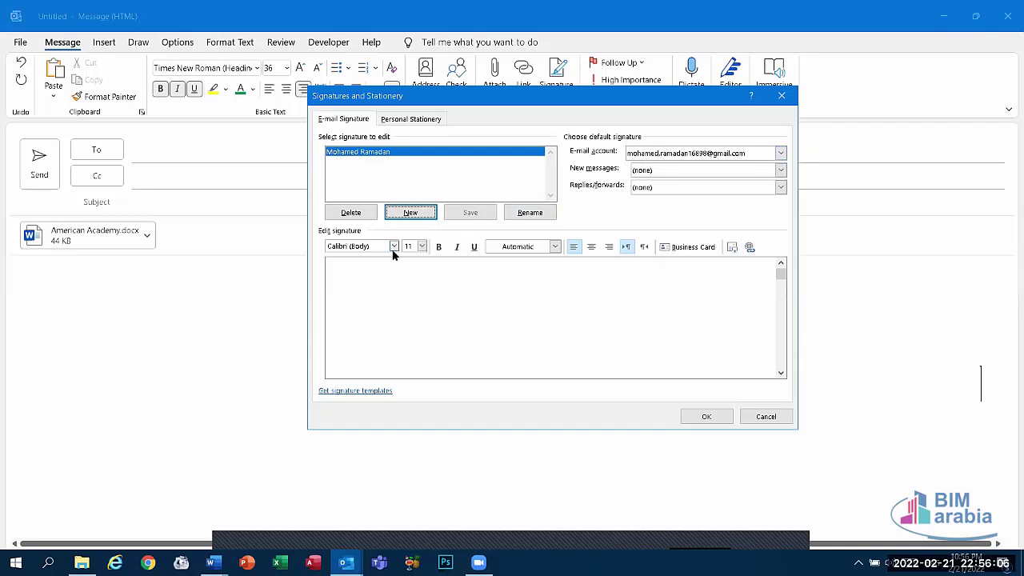
Type the sender's name as a new signature in Times New Roman 24 pt.
left_click(393, 246)
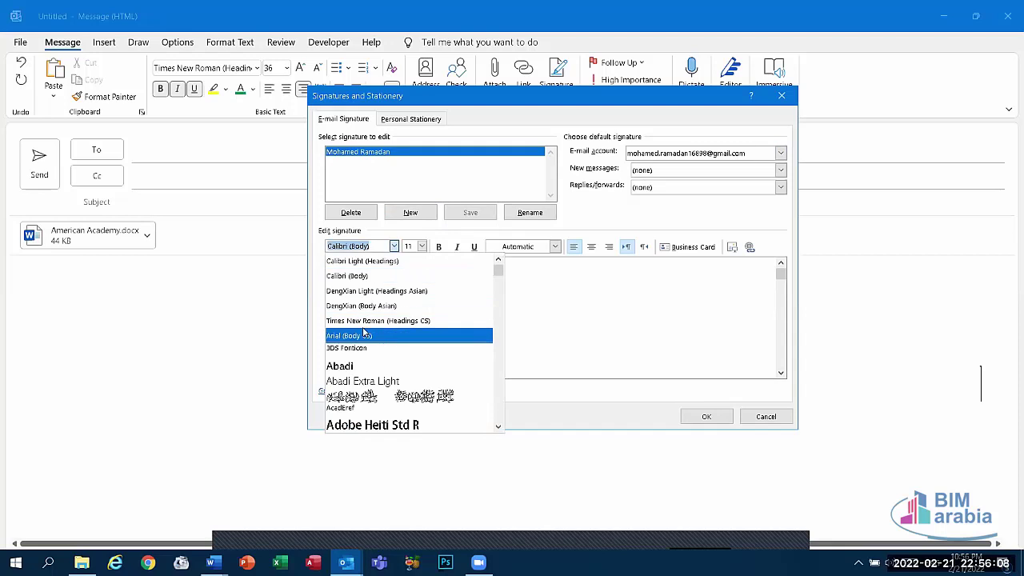
left_click(363, 321)
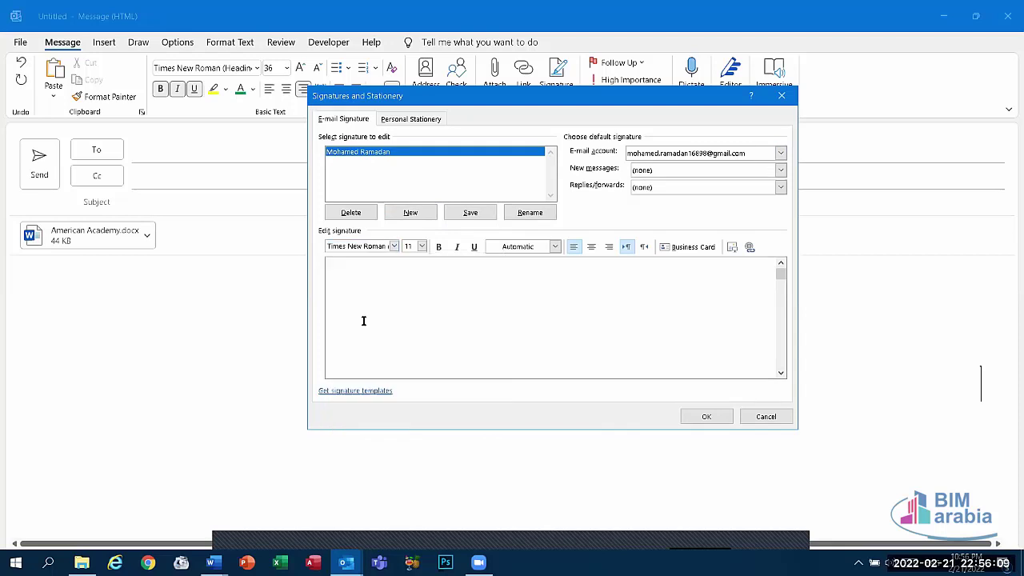
left_click(408, 262)
left_click(421, 246)
left_click(404, 344)
type("m")
key("BackSpace")
type("Moham")
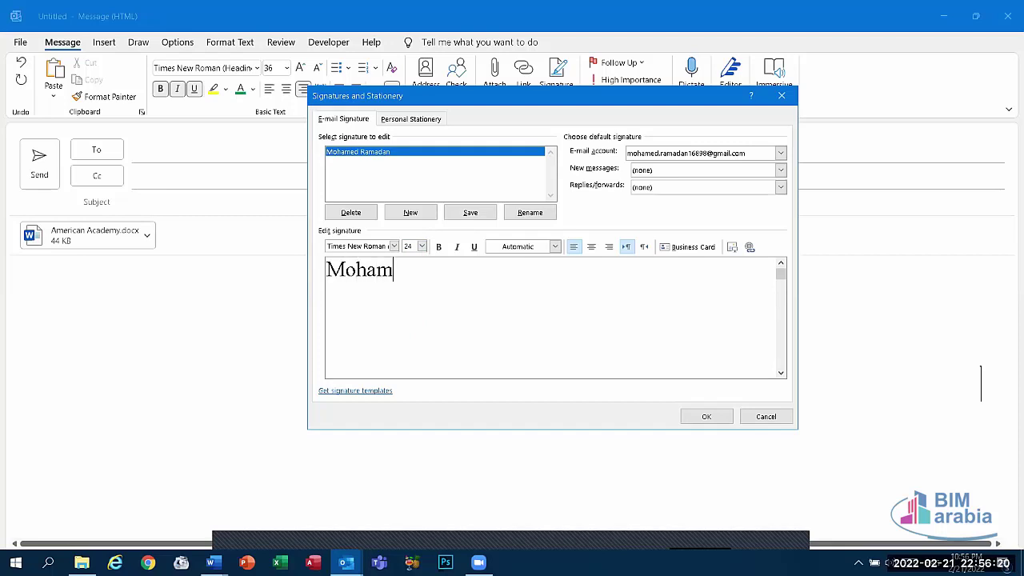
type("ed R")
type("amadan")
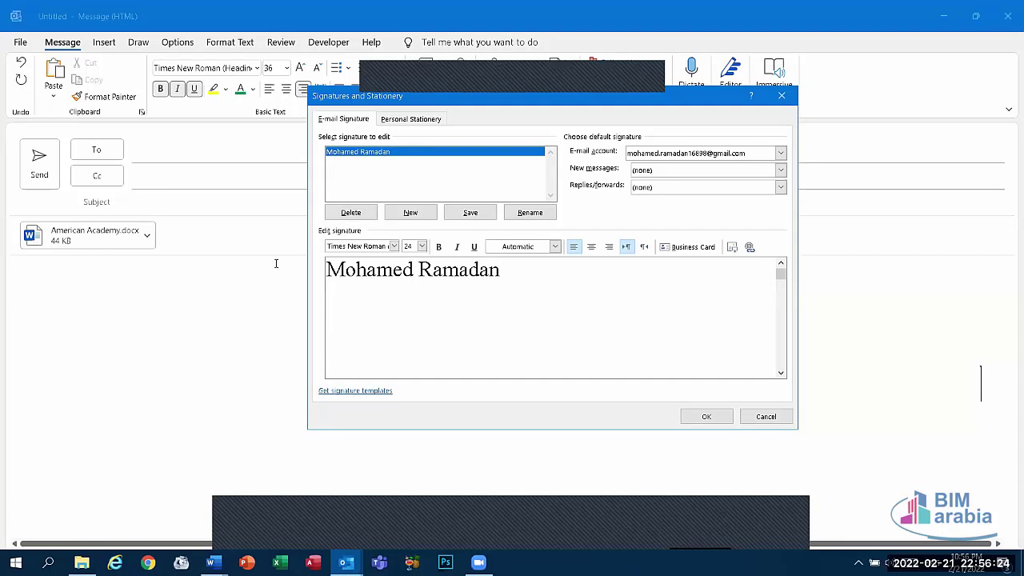
Change the whole signature to Adobe Heiti Std R at 48 pt.
key("ctrl+a")
left_click(389, 245)
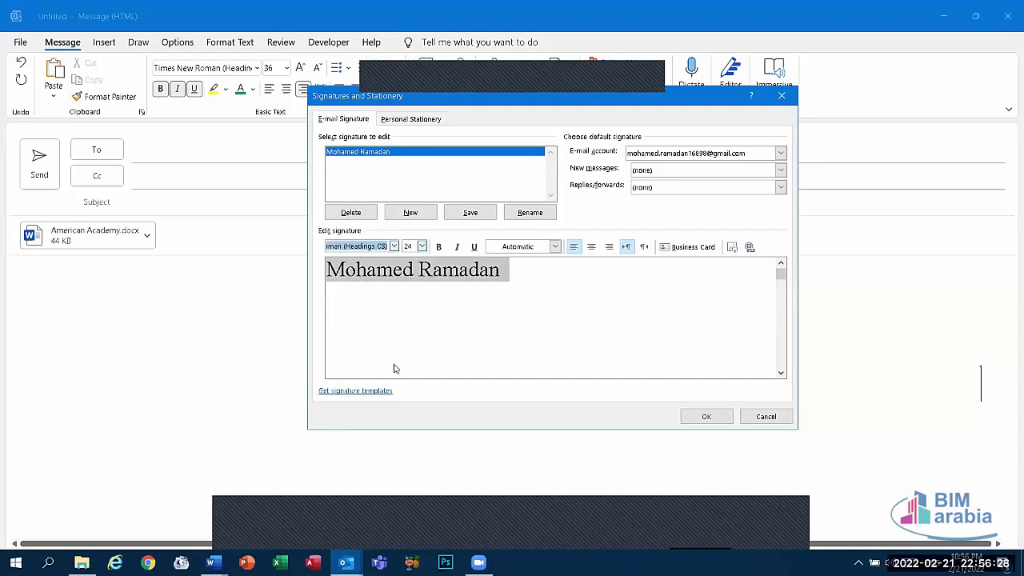
left_click(394, 246)
left_click(412, 336)
left_click(422, 247)
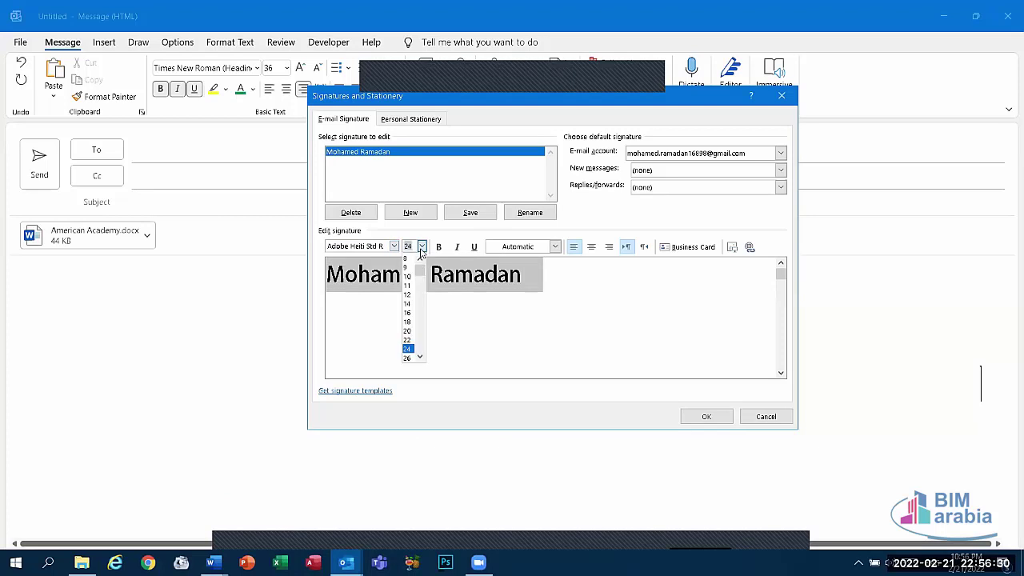
scroll(423, 332, "down", 2)
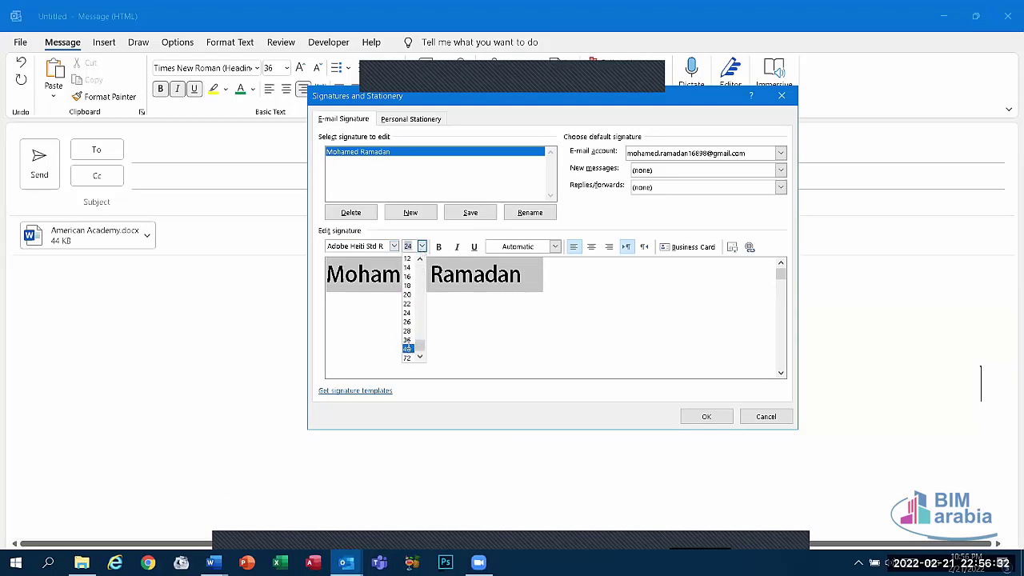
left_click(407, 348)
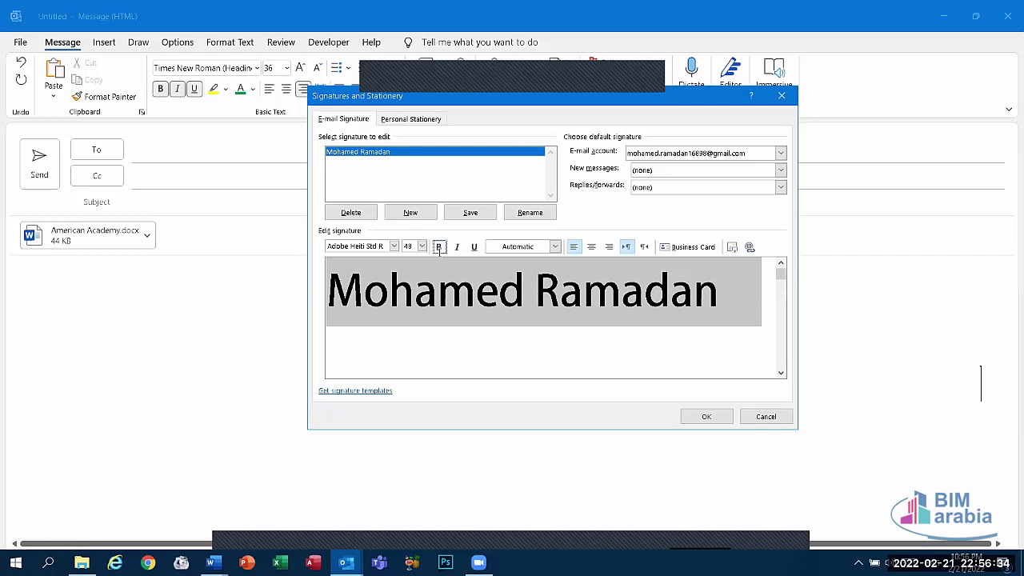
Make the signature bold, italic, underlined and dark red.
left_click(438, 248)
left_click(439, 248)
left_click(439, 248)
left_click(454, 248)
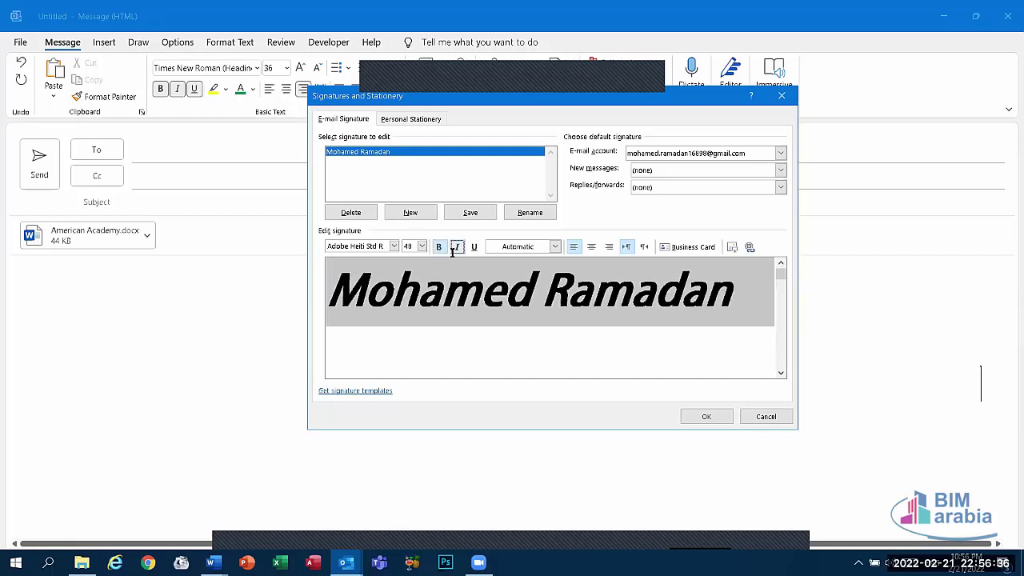
left_click(472, 246)
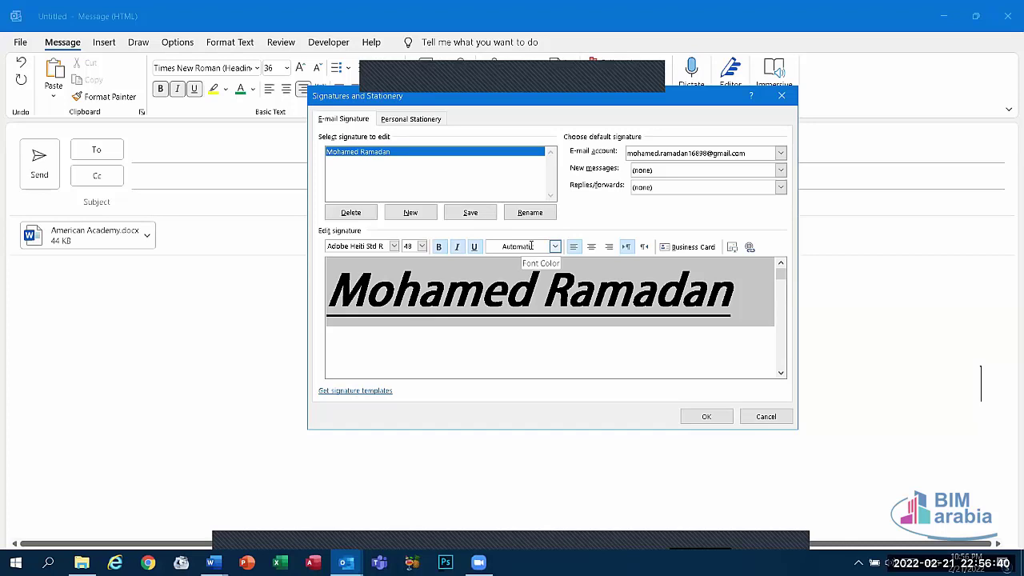
left_click(550, 247)
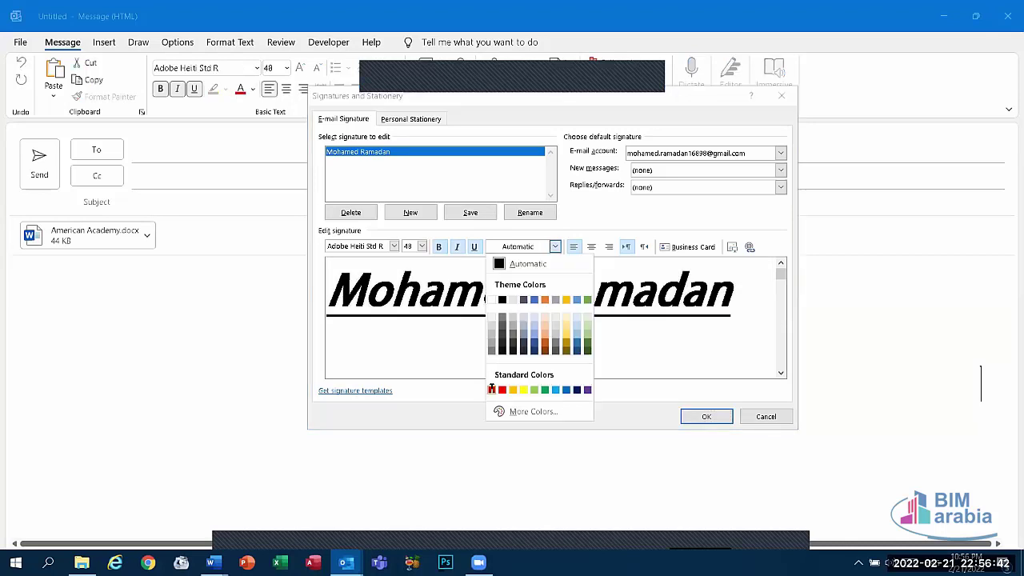
left_click(492, 389)
Resize the signature line to 20 pt, align it left, and save the signature settings.
triple_click(545, 286)
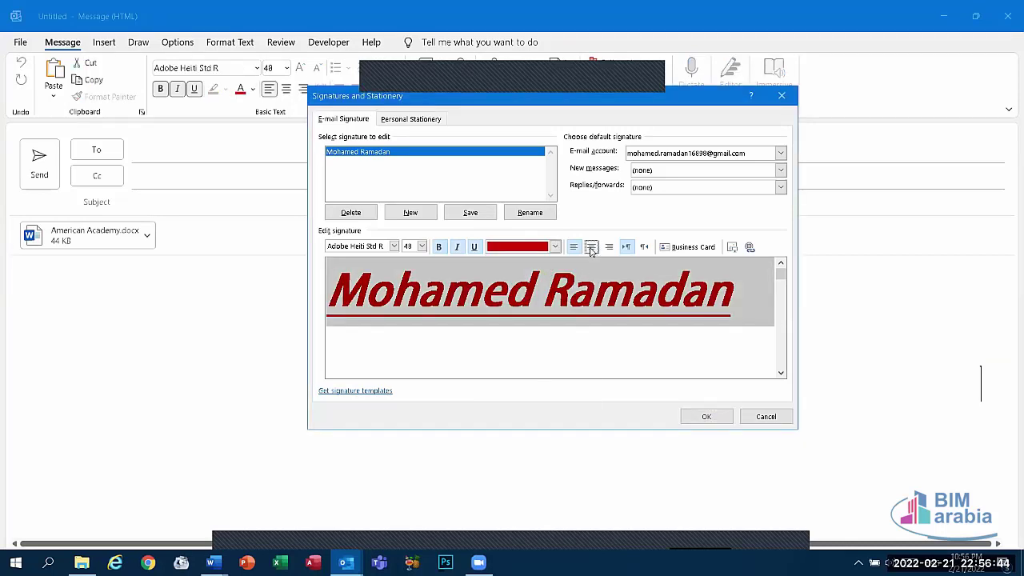
left_click(593, 246)
left_click(572, 246)
left_click(421, 247)
left_click(407, 304)
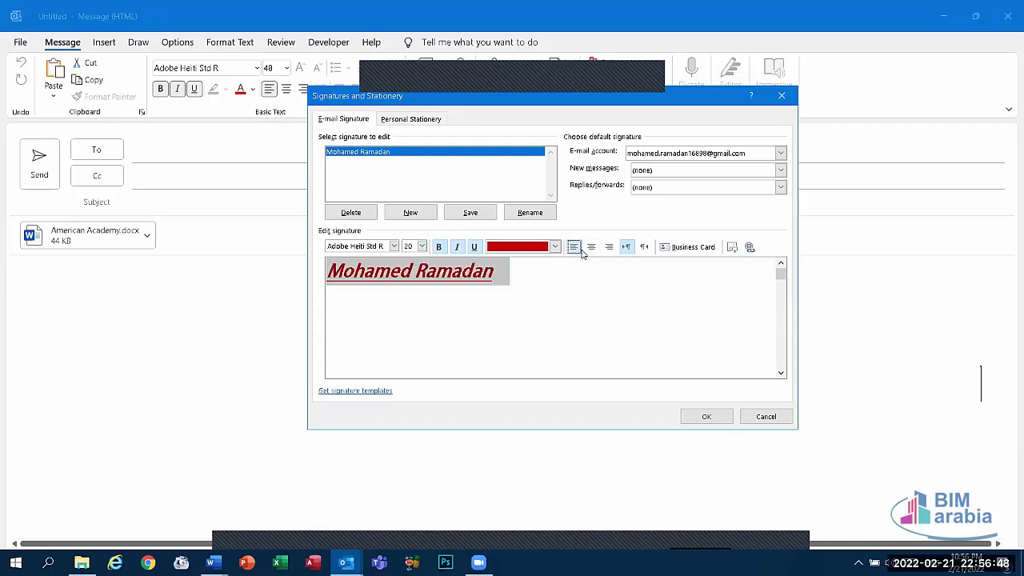
left_click(591, 246)
left_click(609, 246)
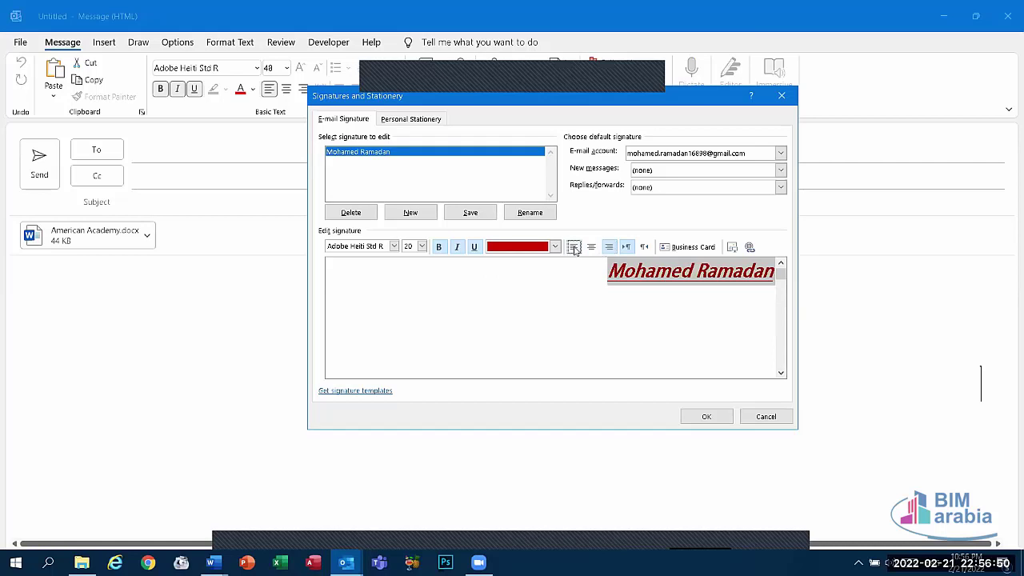
left_click(574, 246)
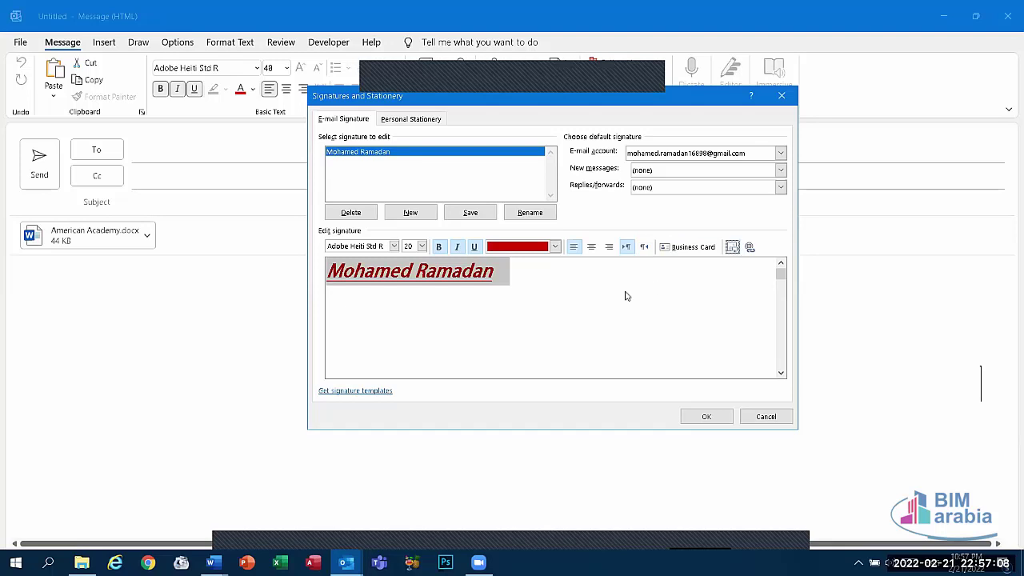
left_click(731, 246)
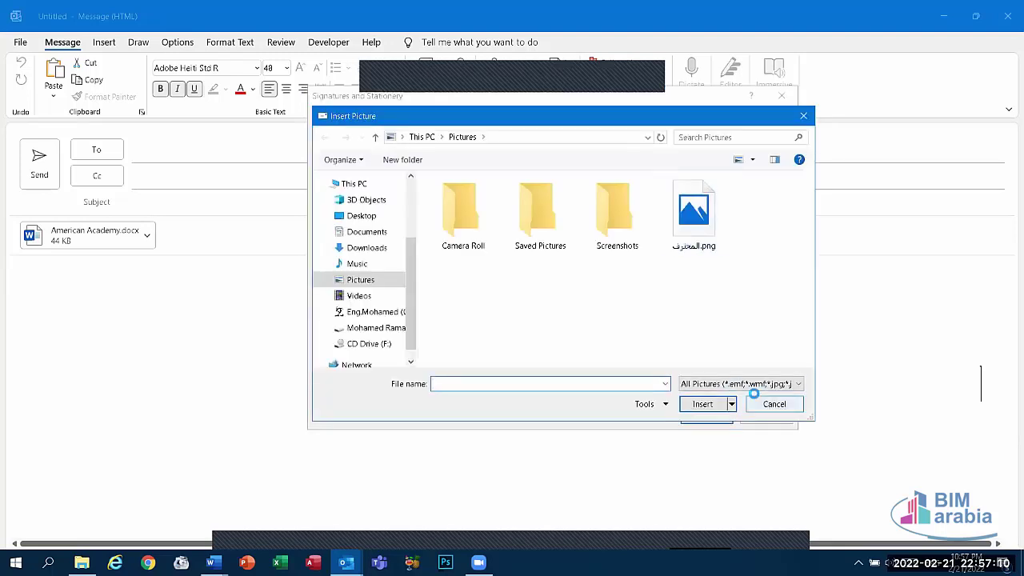
left_click(760, 404)
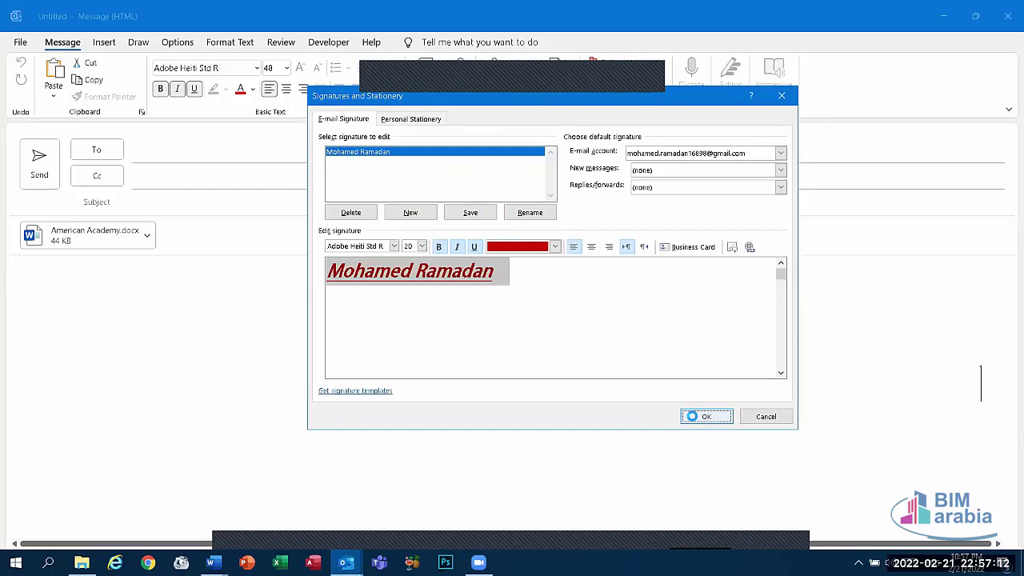
key("Return")
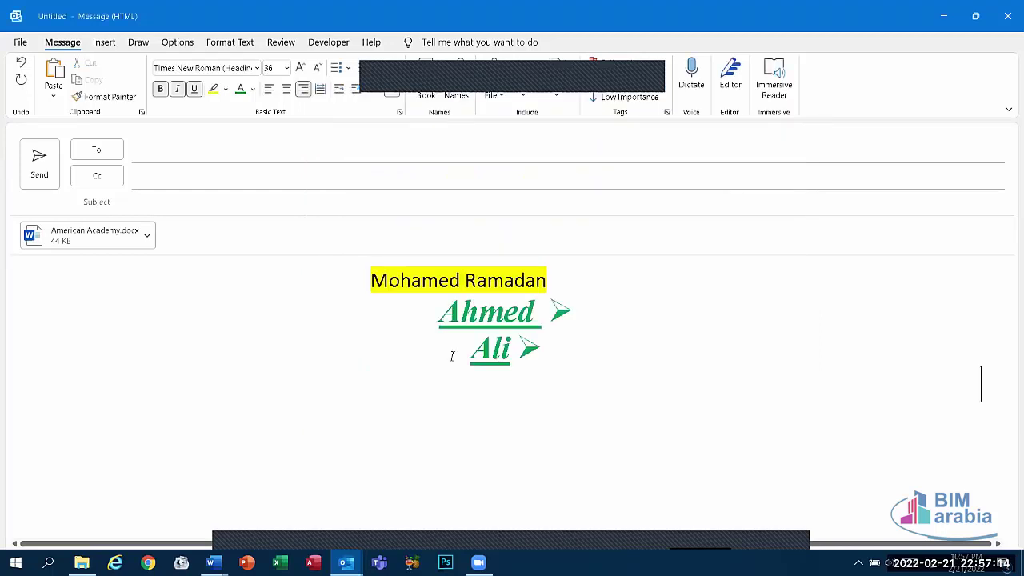
Insert the saved signature on an empty line below the name list.
triple_click(661, 290)
left_click(472, 361)
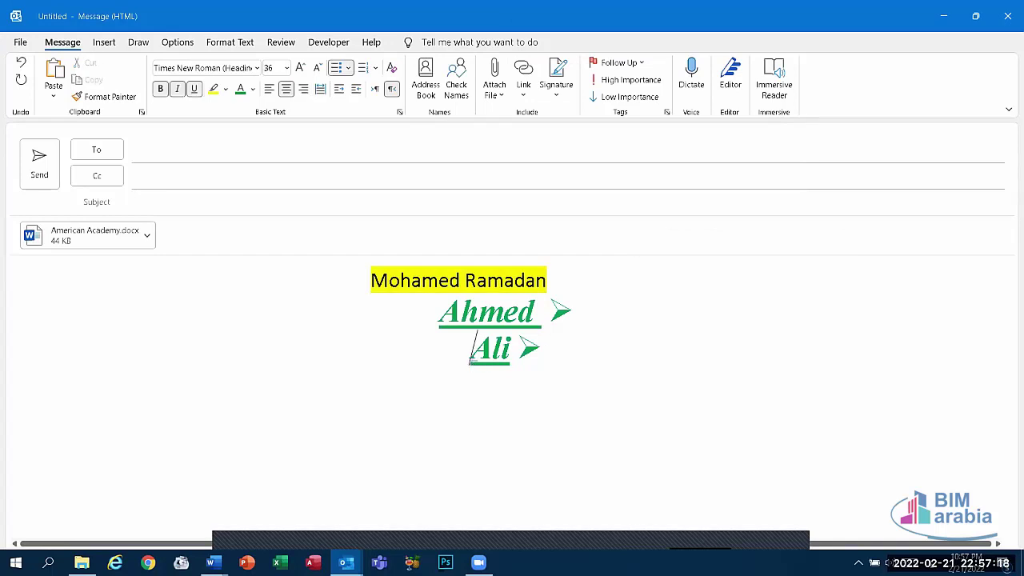
left_click(982, 382)
left_click(543, 100)
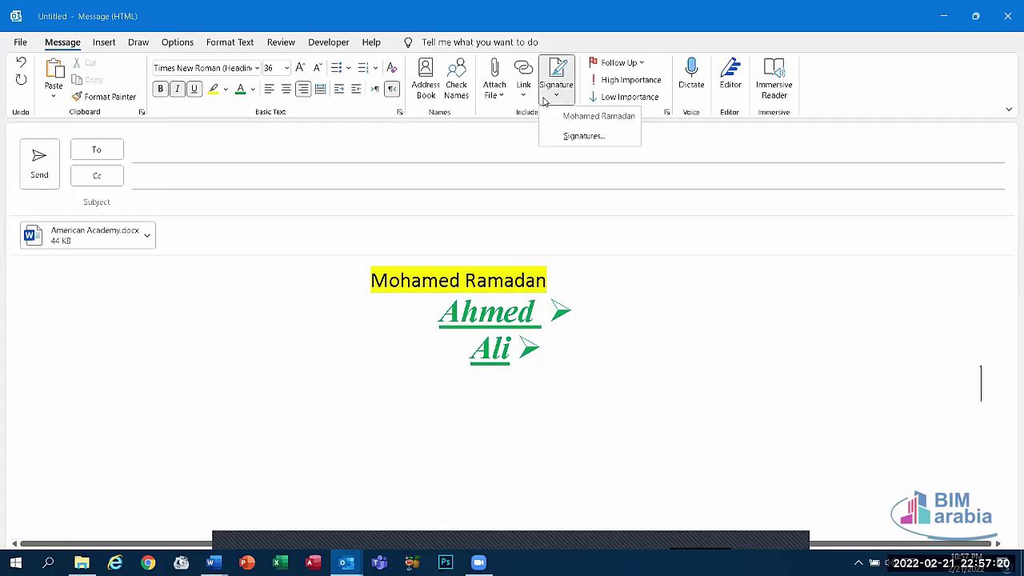
left_click(615, 121)
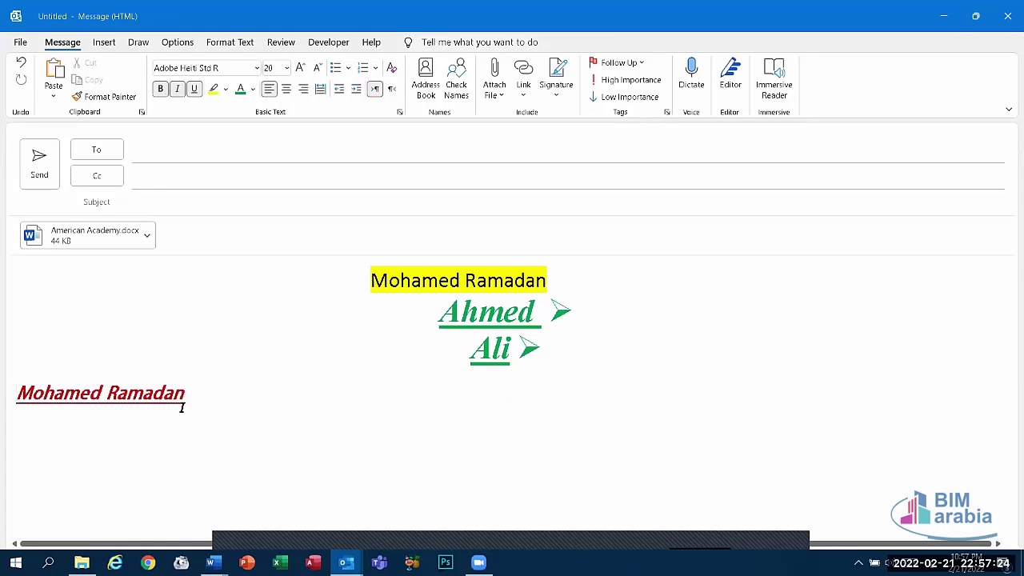
left_click_drag(182, 396, 11, 384)
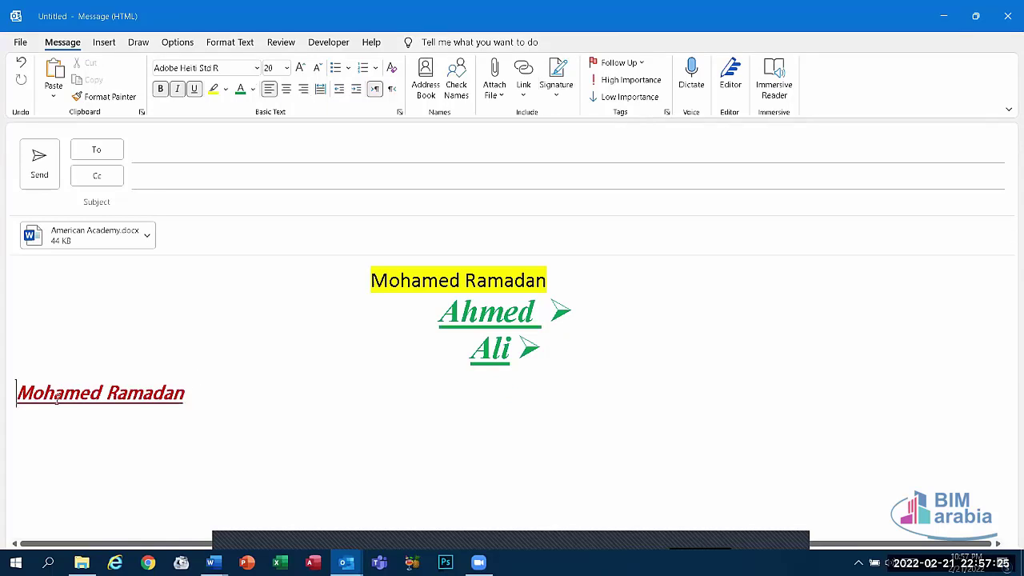
Delete the stored signature in Signatures and Stationery and close it.
left_click(564, 94)
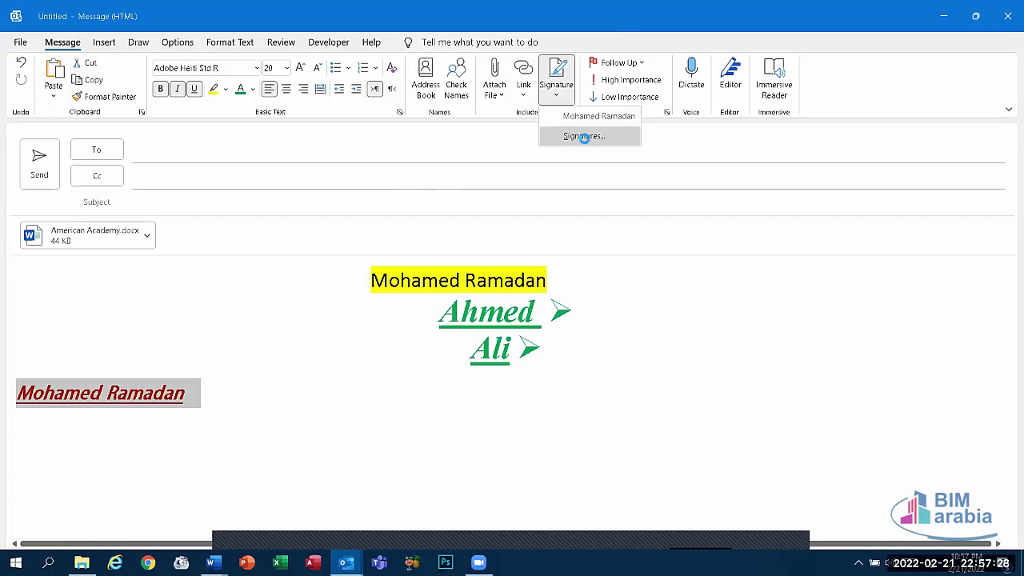
left_click(584, 138)
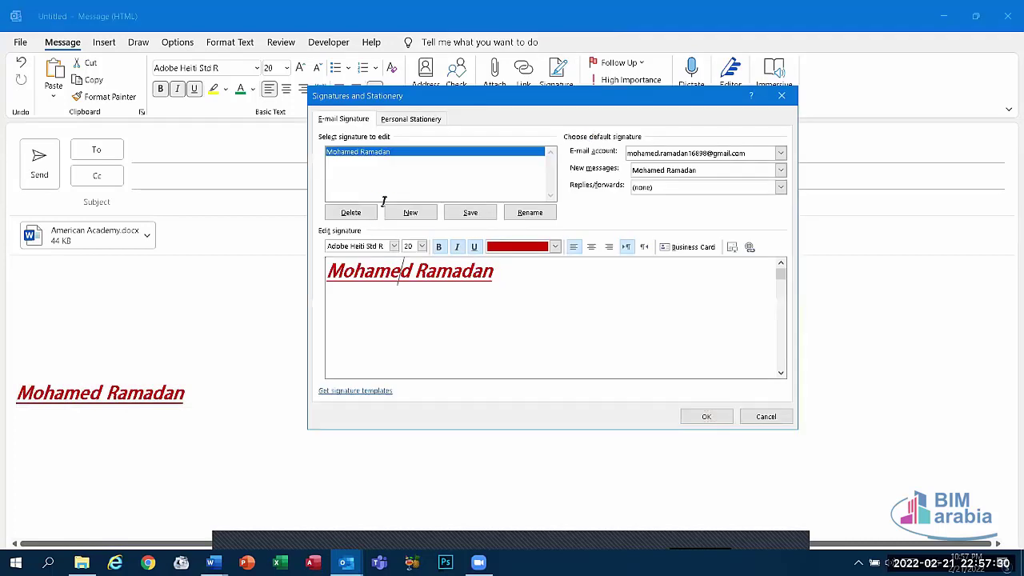
left_click(359, 213)
left_click(491, 318)
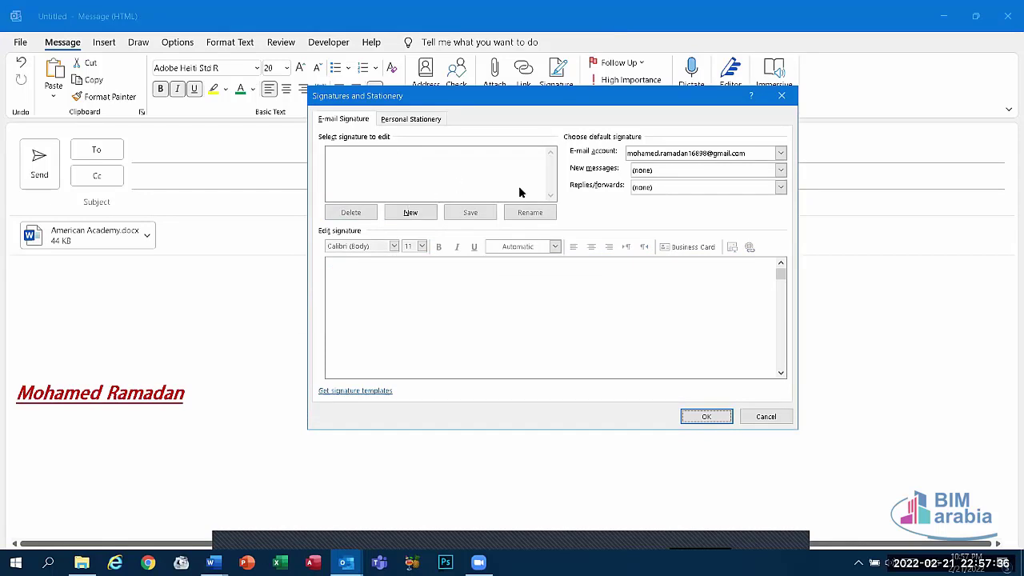
left_click(781, 95)
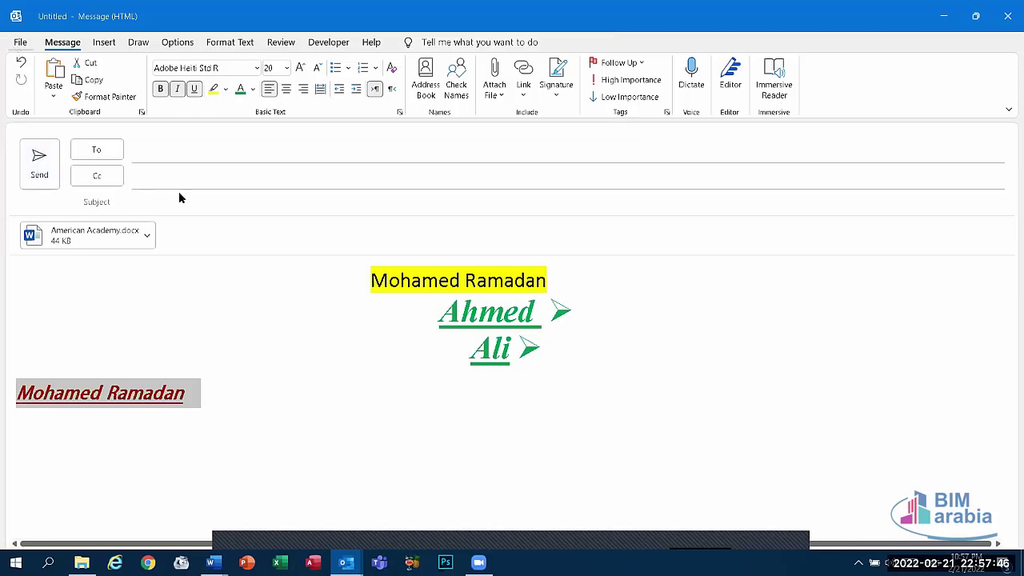
Save the message to the Desktop as Untitled.msg.
key("alt+f")
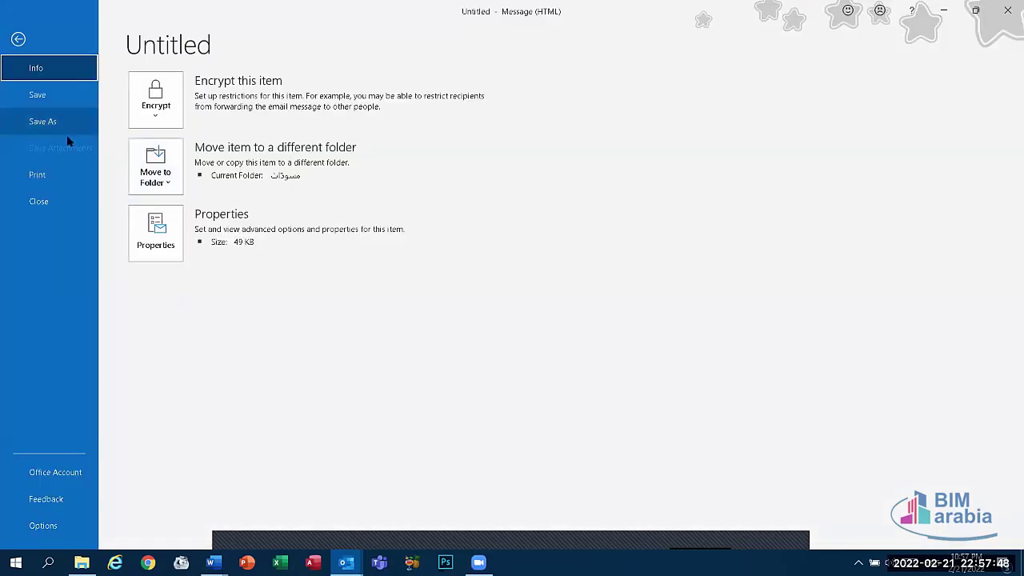
key("Escape")
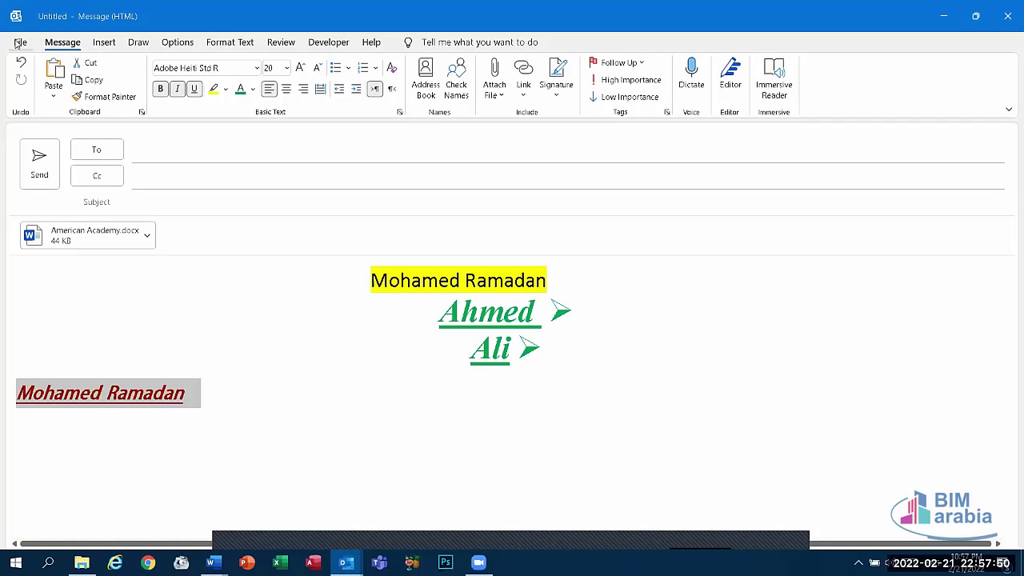
left_click(17, 43)
left_click(32, 118)
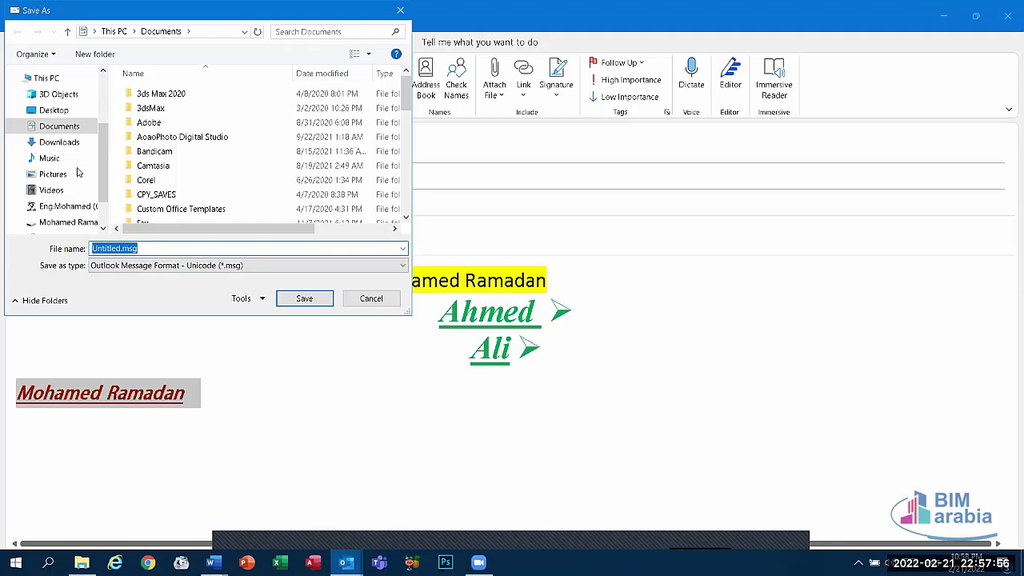
mouse_move(64, 152)
left_click(53, 110)
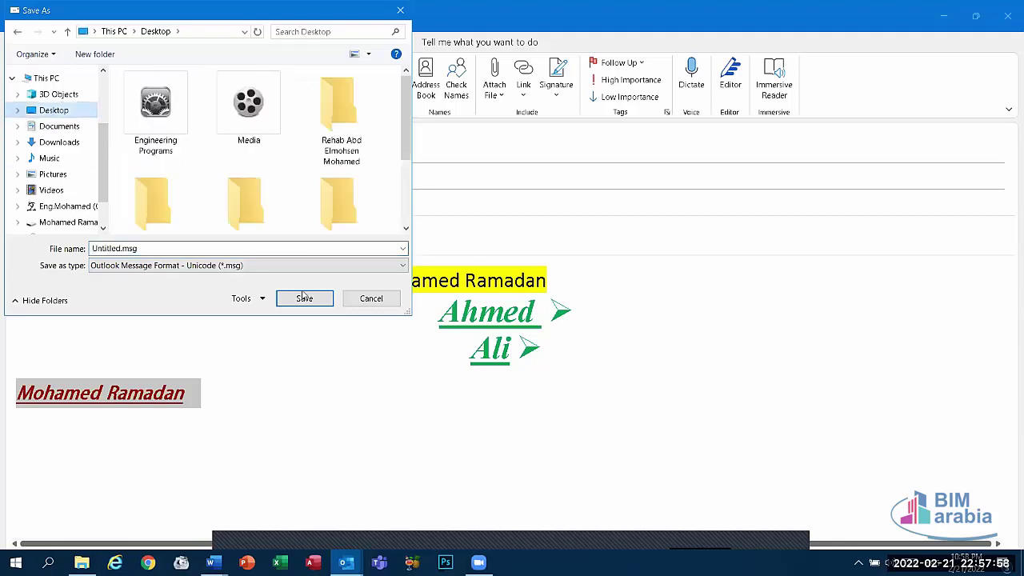
left_click(304, 299)
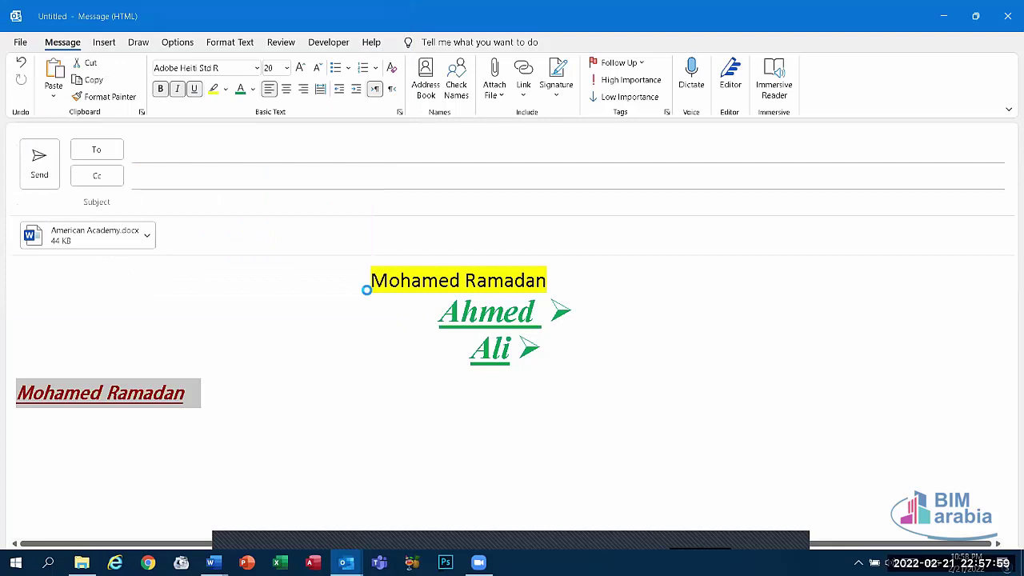
Minimize the Outlook and Word windows and permanently delete Untitled.msg from the desktop.
left_click(944, 16)
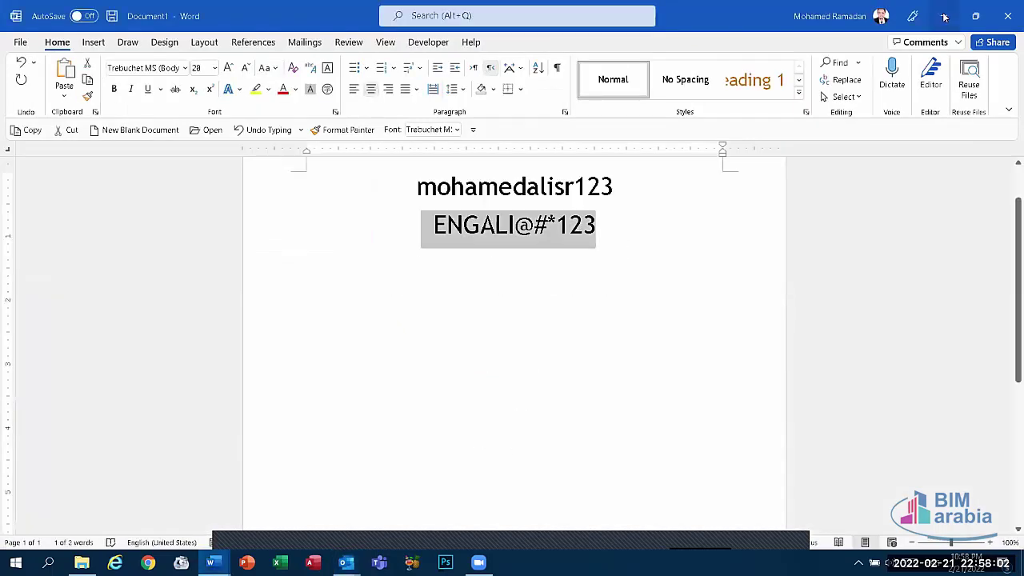
left_click(944, 16)
left_click(944, 16)
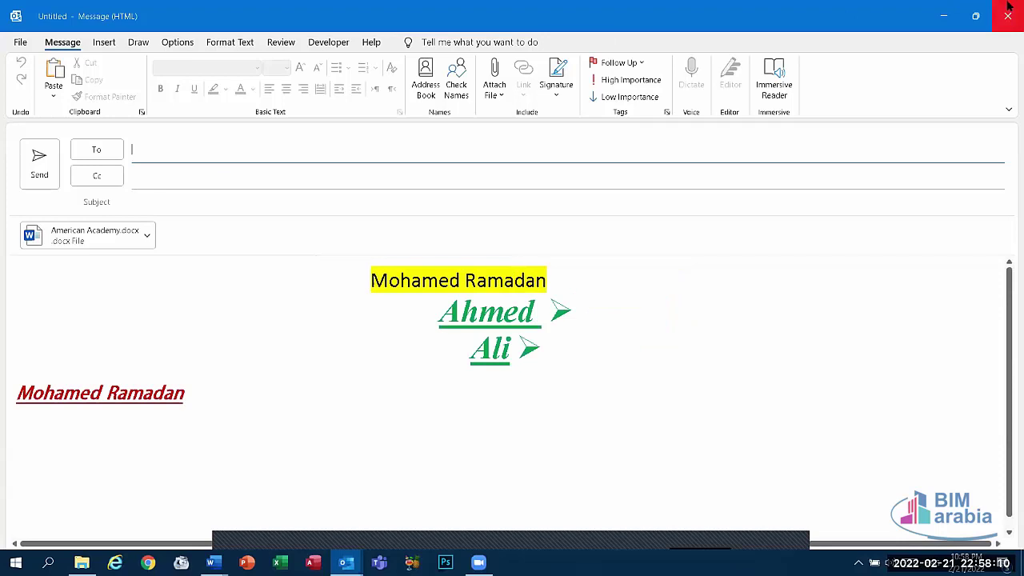
left_click(1010, 6)
left_click(229, 228)
key("shift+Delete")
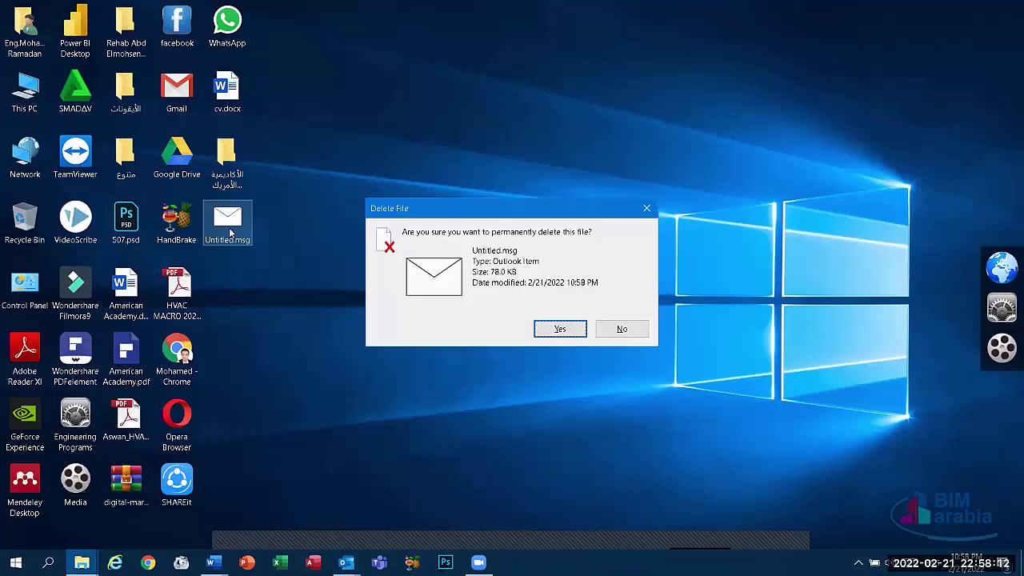
key("Return")
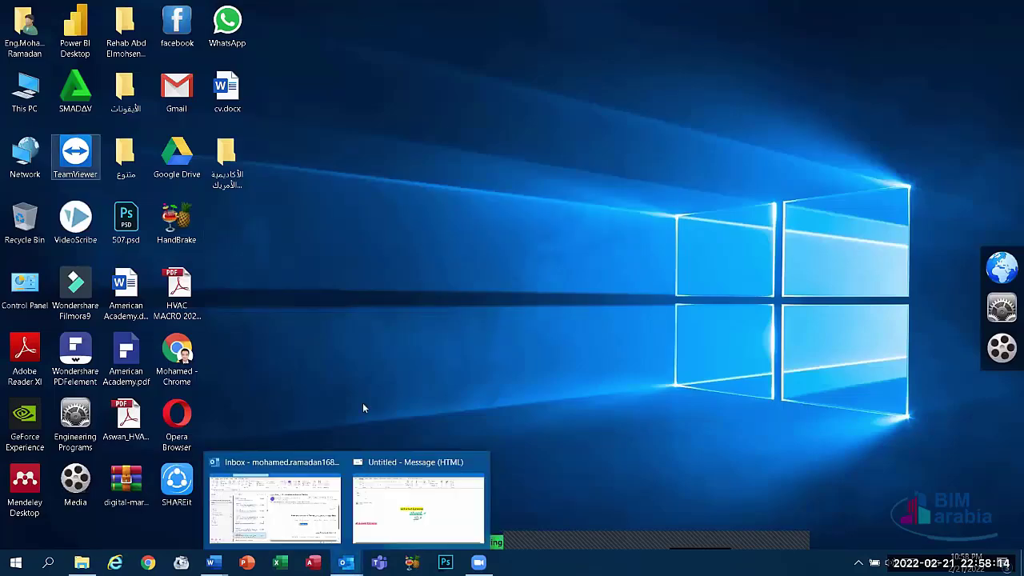
Restore the draft, cancel a Save As, preview Print, then show the Office Account page.
left_click(412, 508)
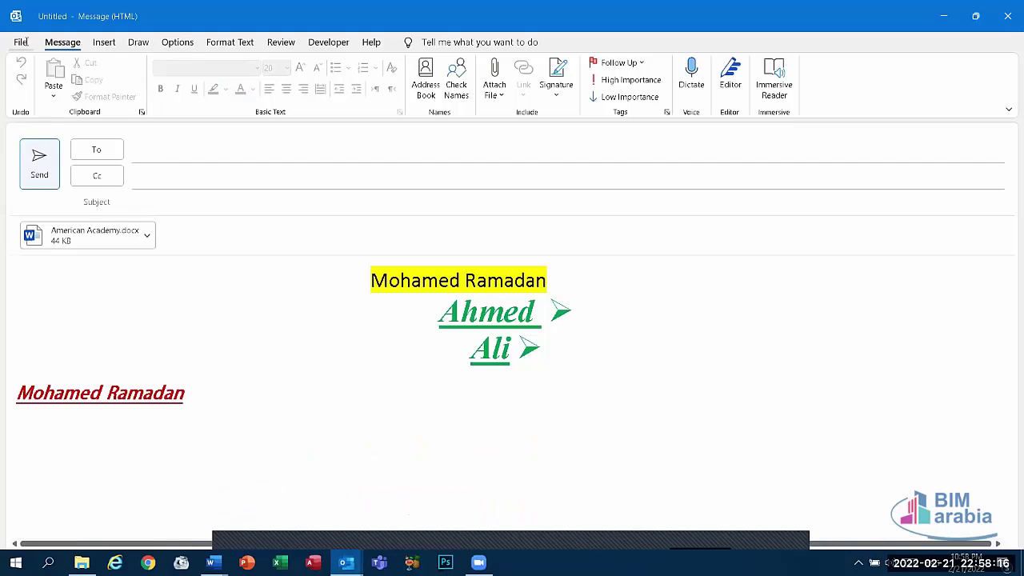
left_click(24, 43)
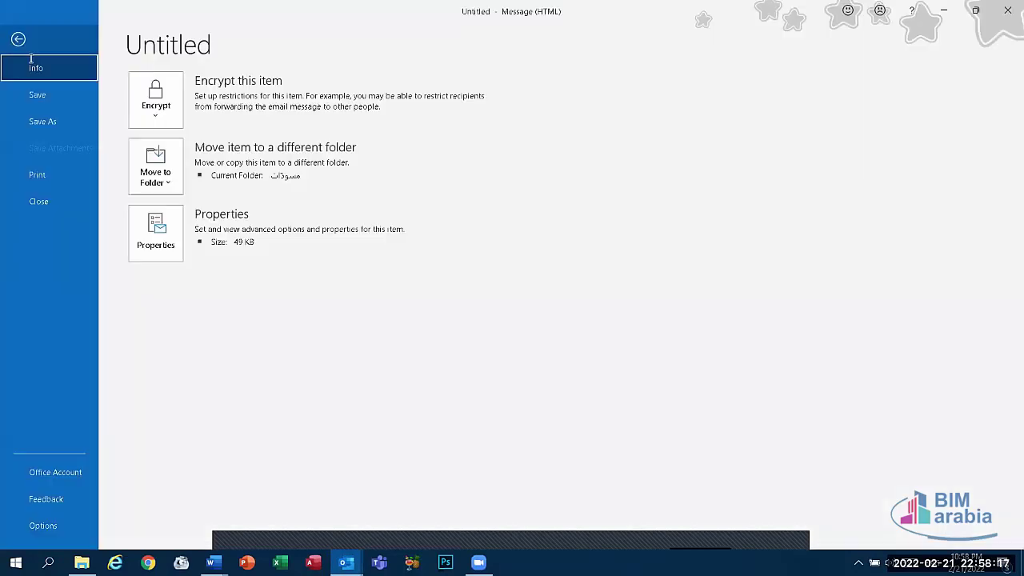
left_click(40, 121)
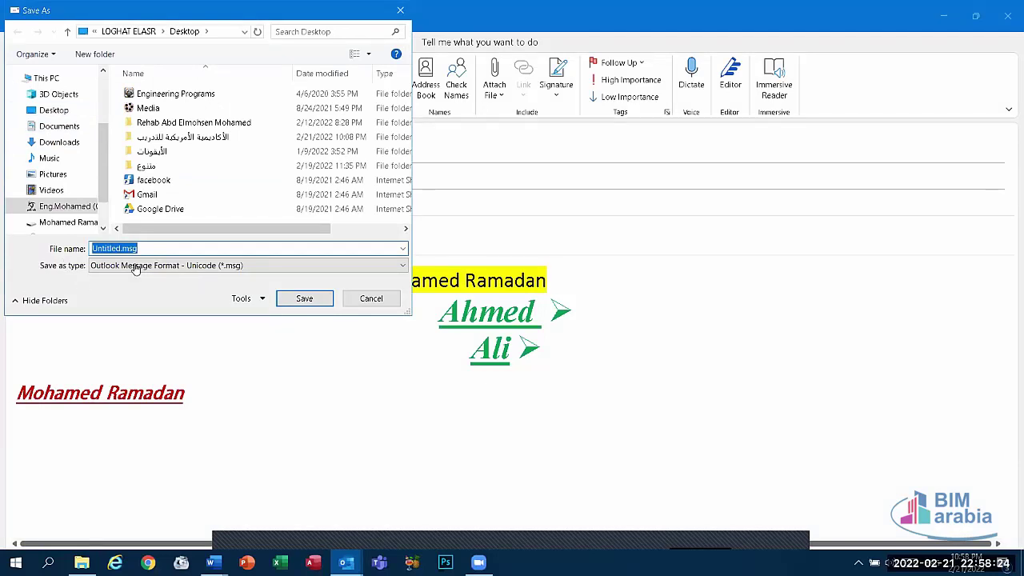
left_click(365, 304)
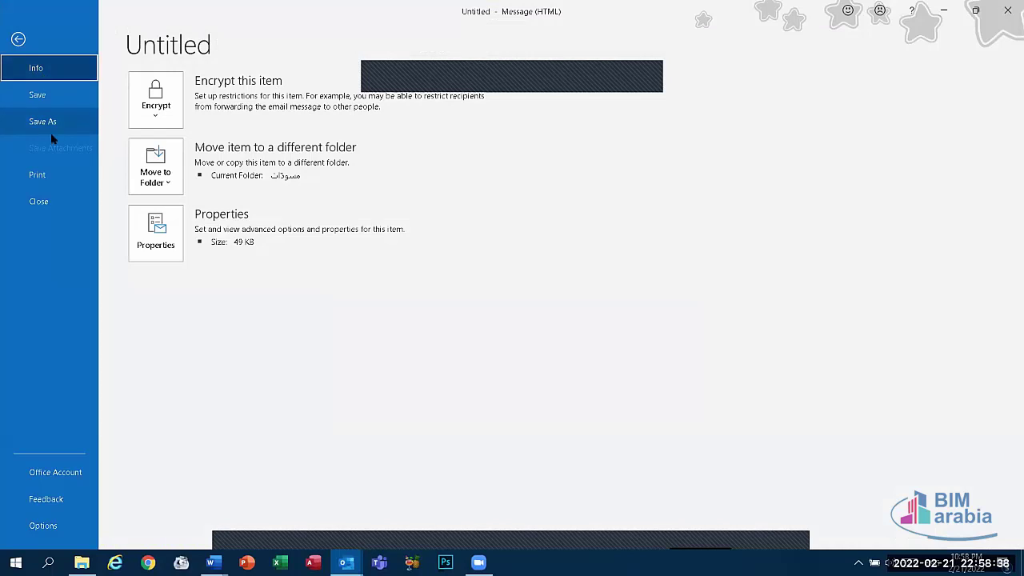
left_click(48, 174)
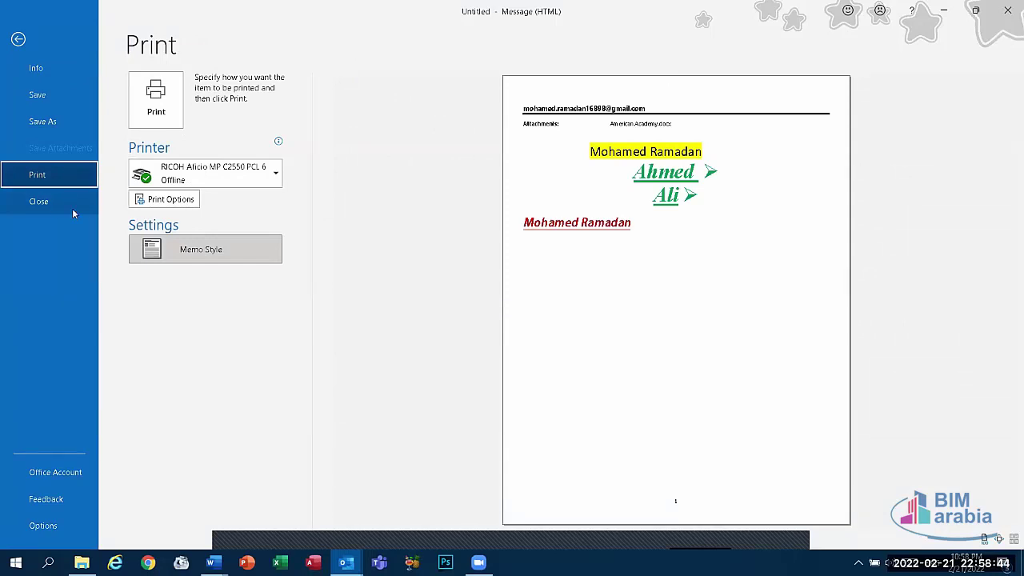
left_click(56, 480)
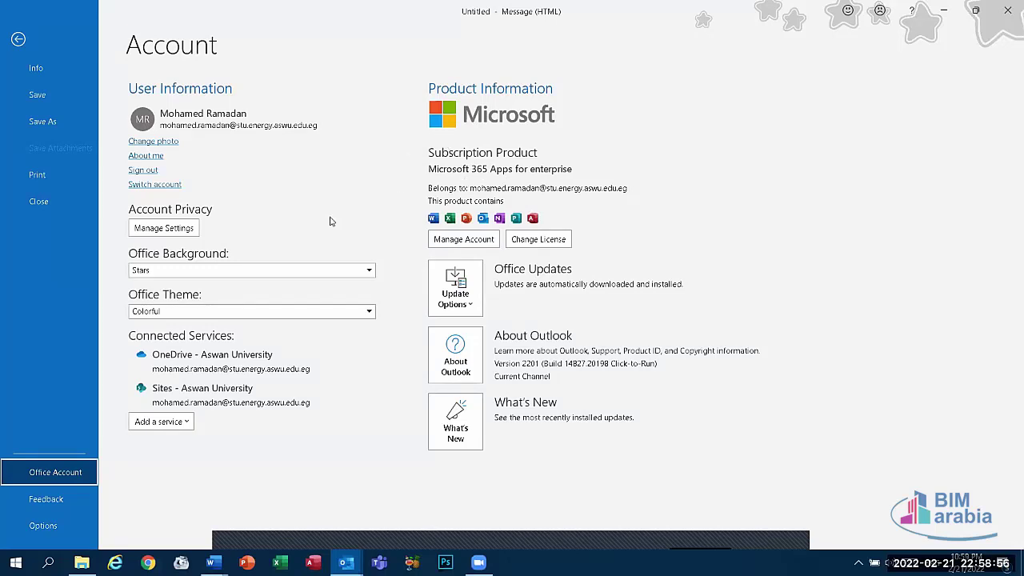
Switch the Office theme to Black and then back to Colorful.
left_click(177, 312)
left_click(172, 346)
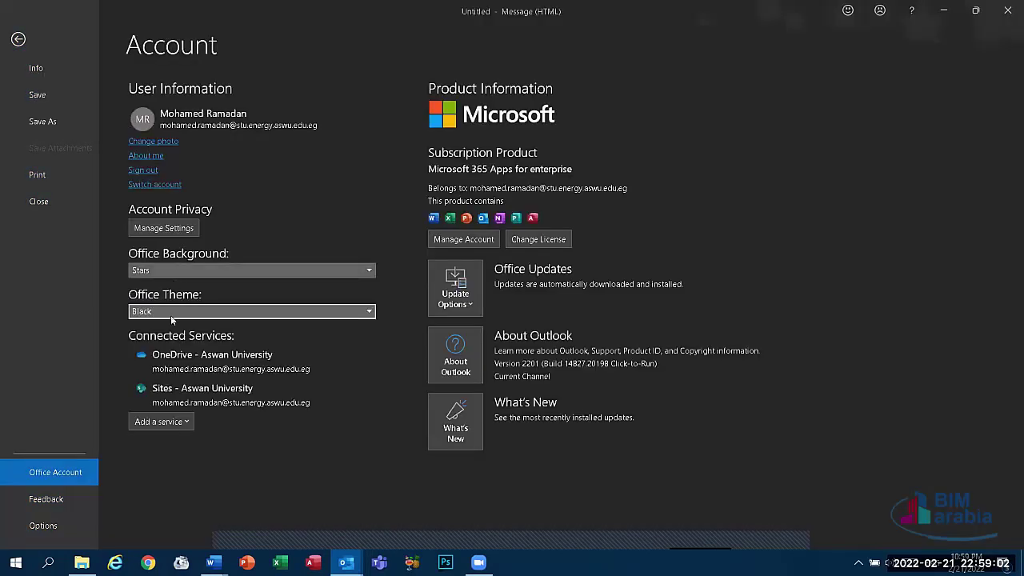
left_click(171, 313)
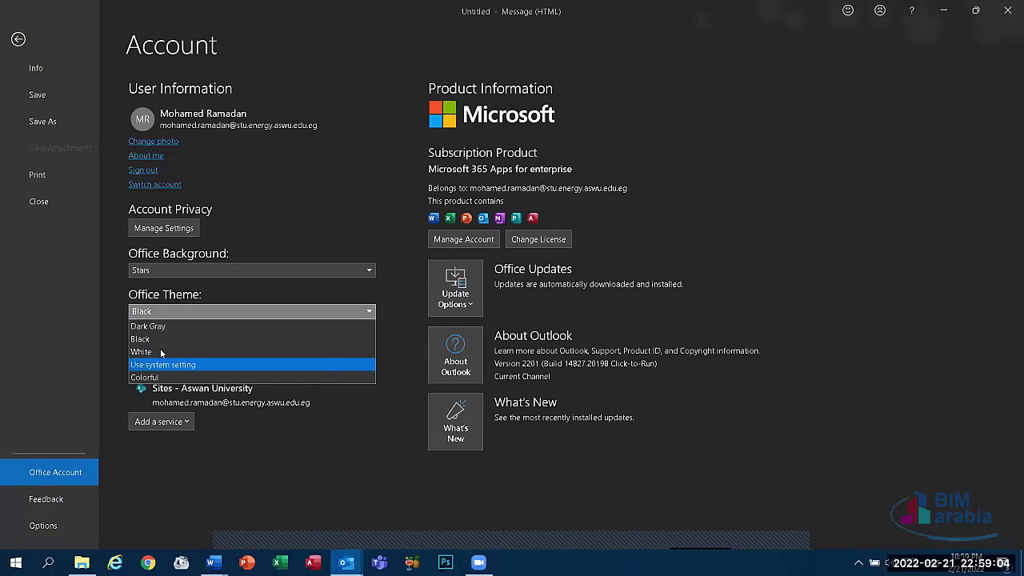
left_click(160, 377)
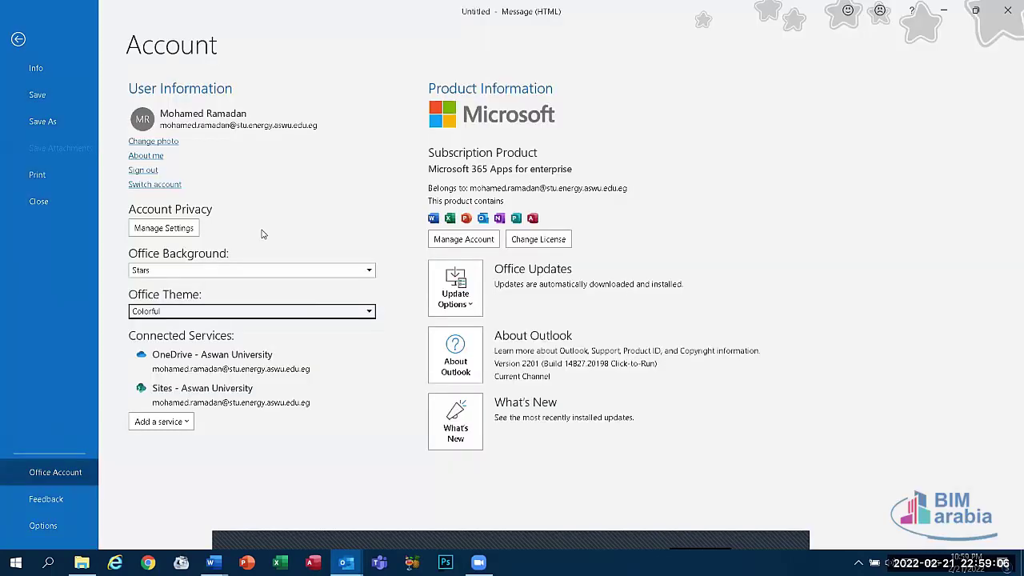
Close the message window, answering the keep-draft prompt.
key("Escape")
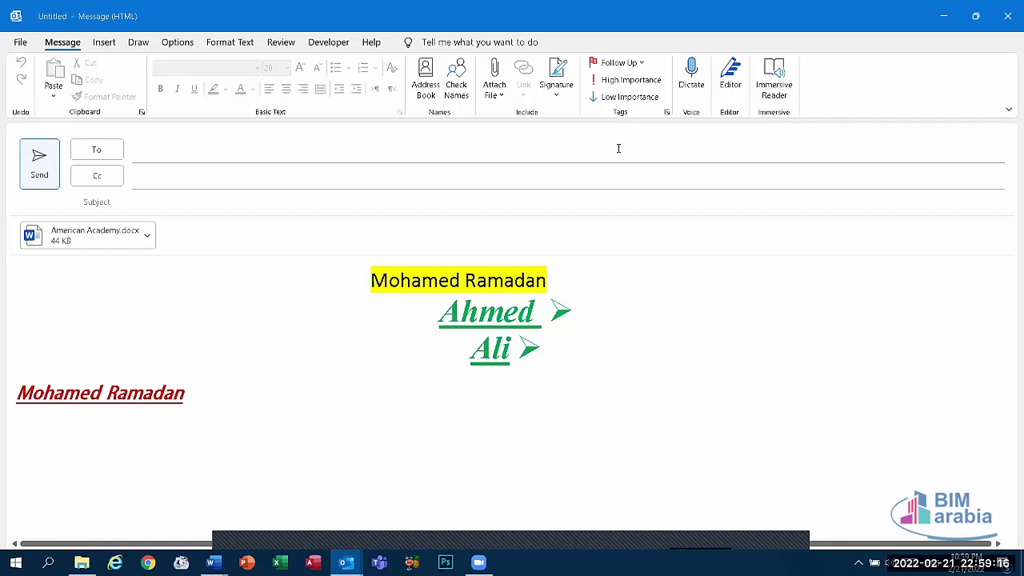
key("Escape")
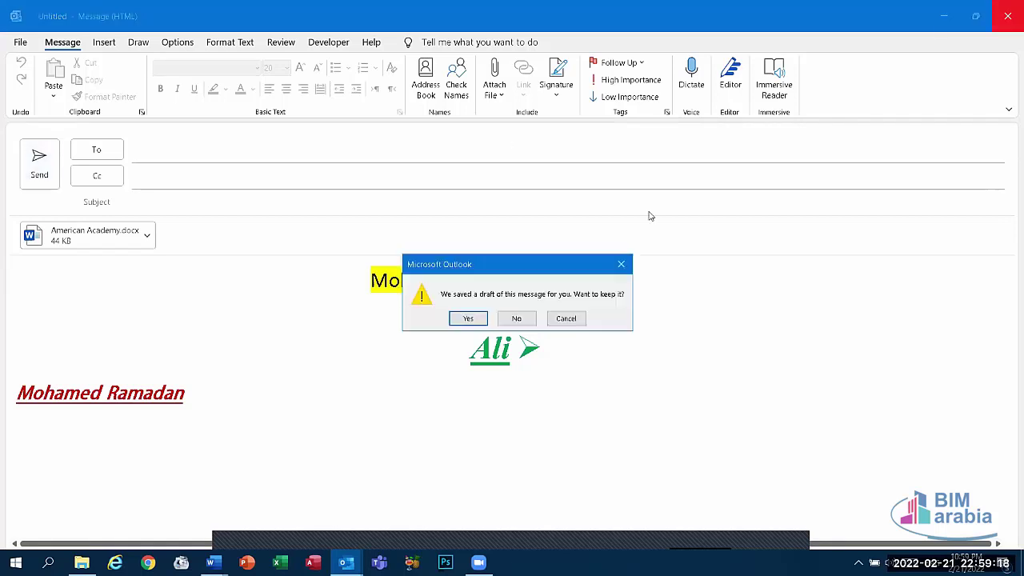
left_click(523, 325)
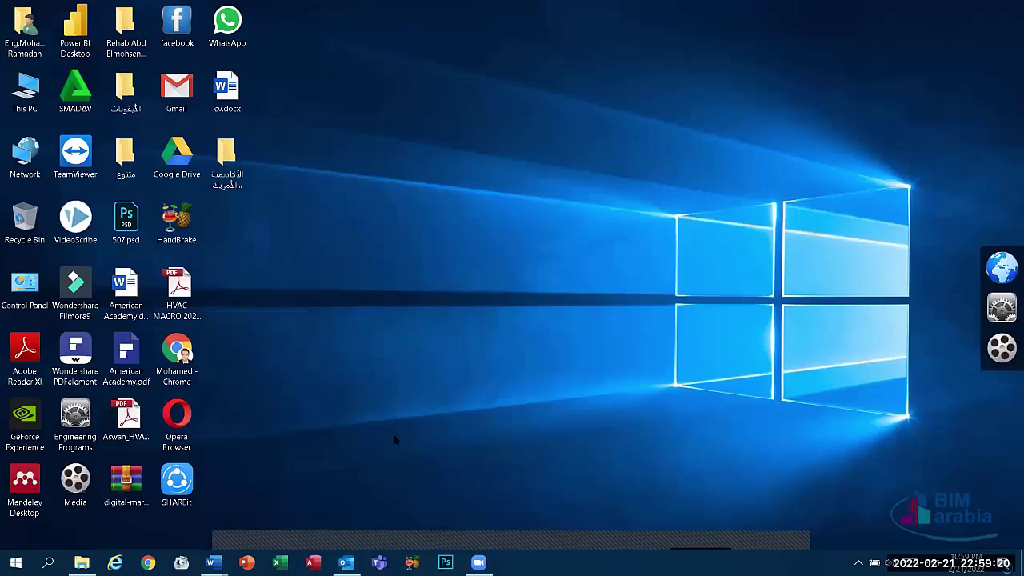
left_click(81, 563)
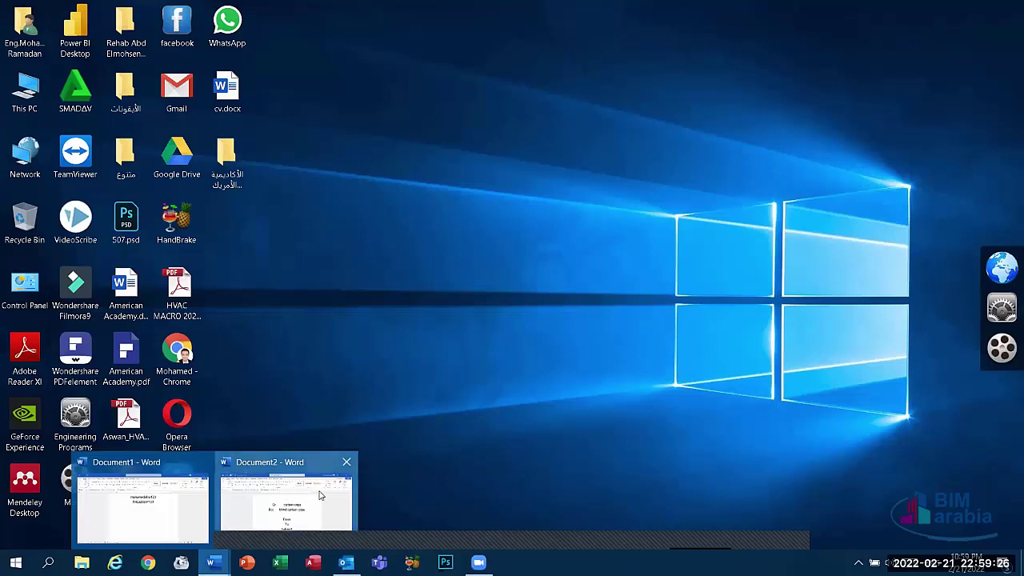
Save Document1 to the Desktop as a Word document named after its first line.
left_click(320, 492)
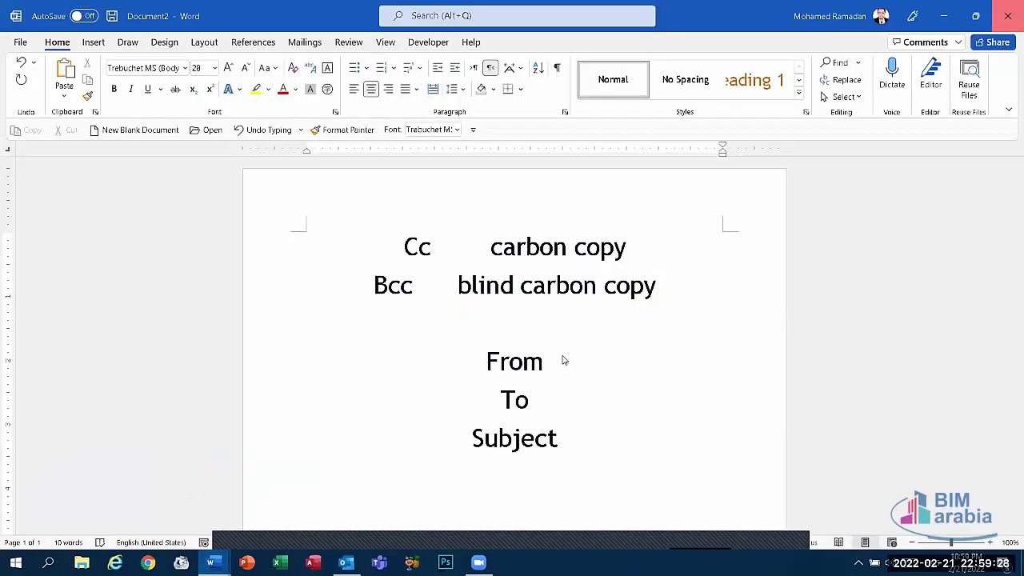
left_click(210, 562)
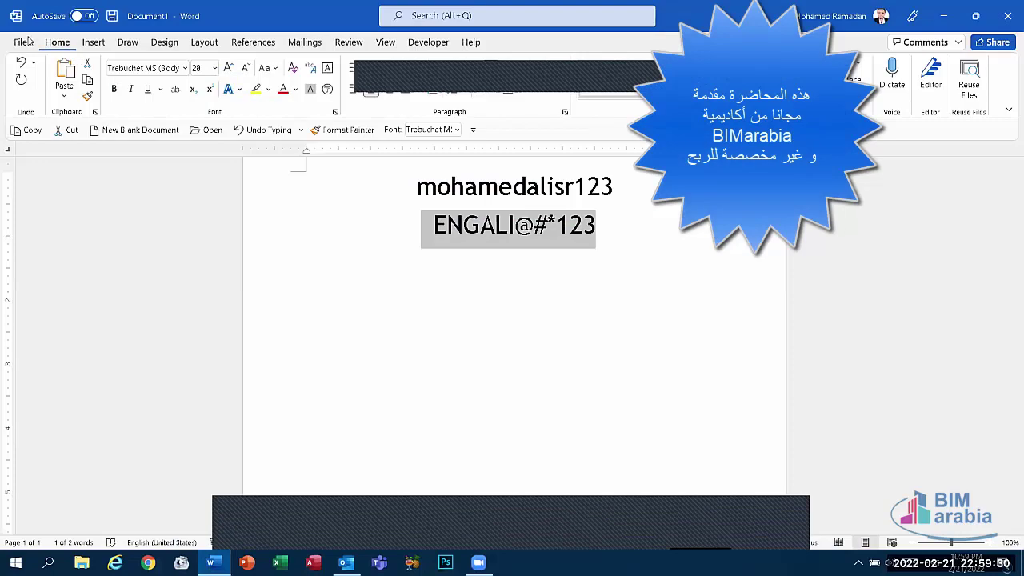
left_click(20, 41)
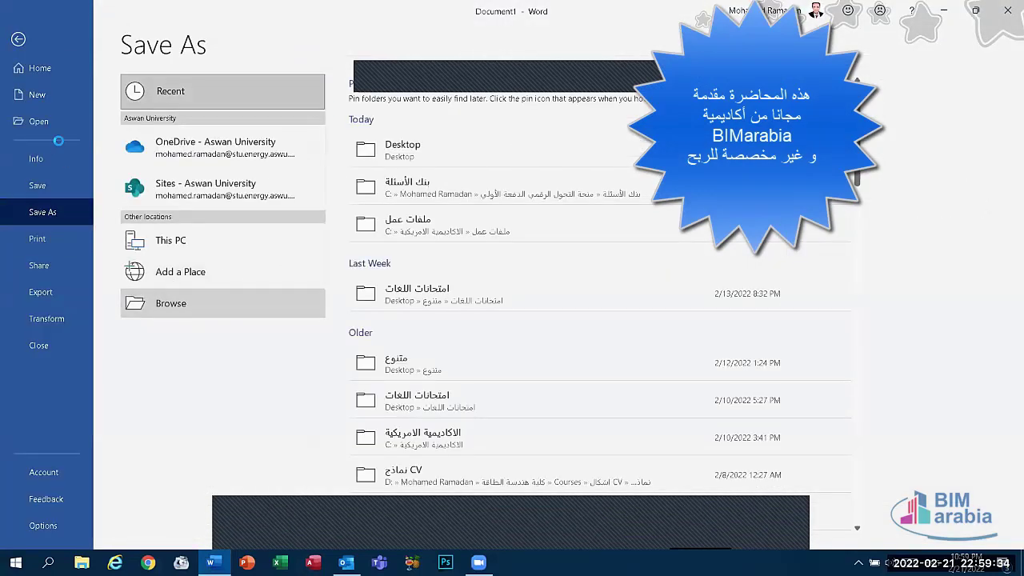
left_click(170, 303)
left_click(228, 225)
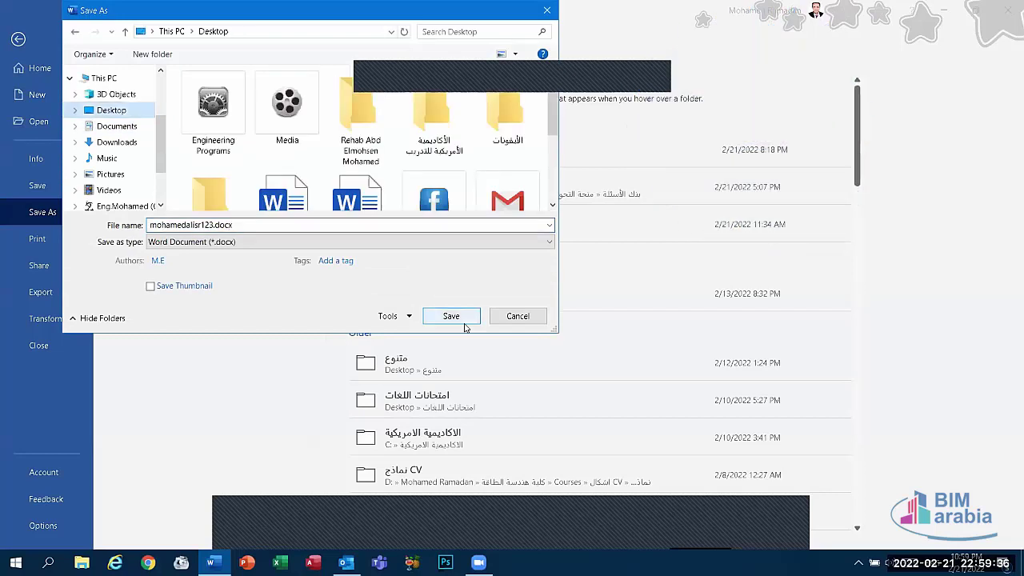
left_click(452, 316)
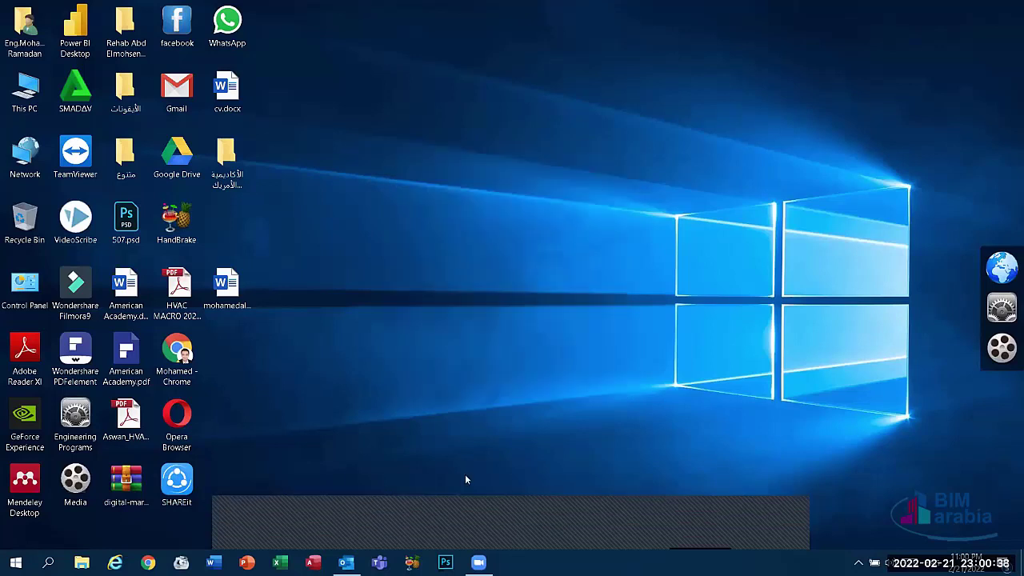
Move the new .docx icon beside HandBrake and deselect it.
left_click_drag(221, 296, 222, 238)
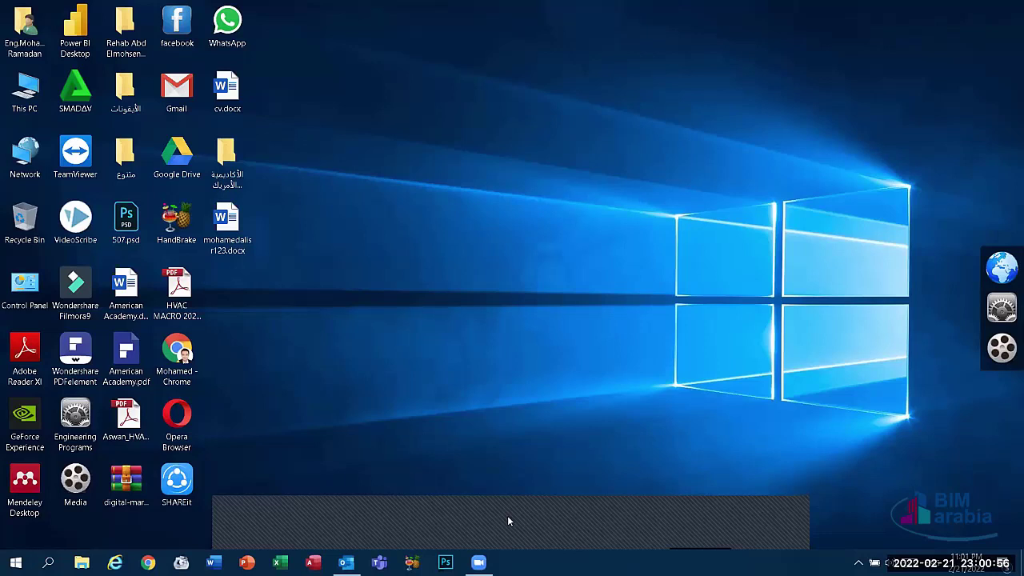
left_click(493, 525)
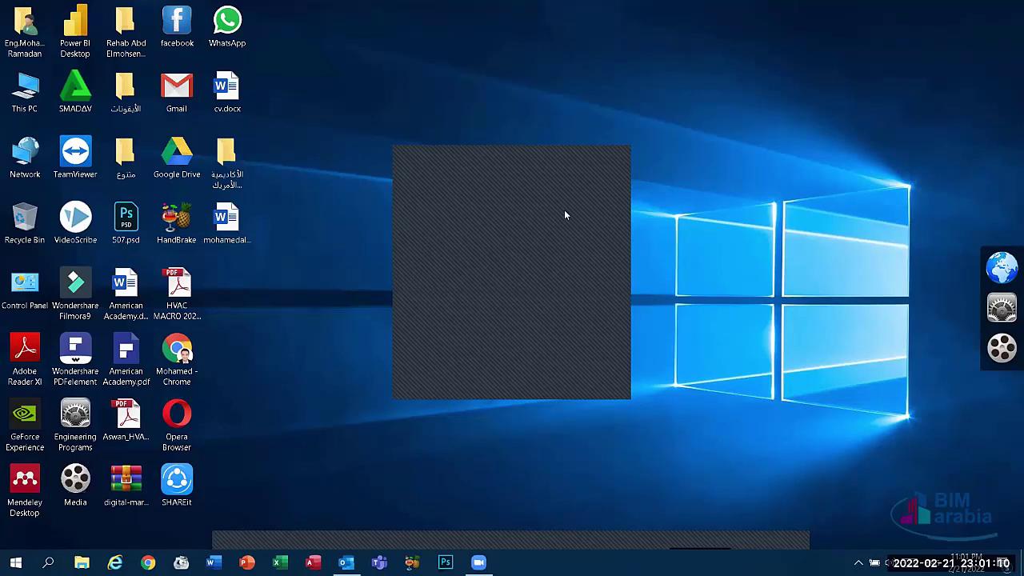
left_click(605, 165)
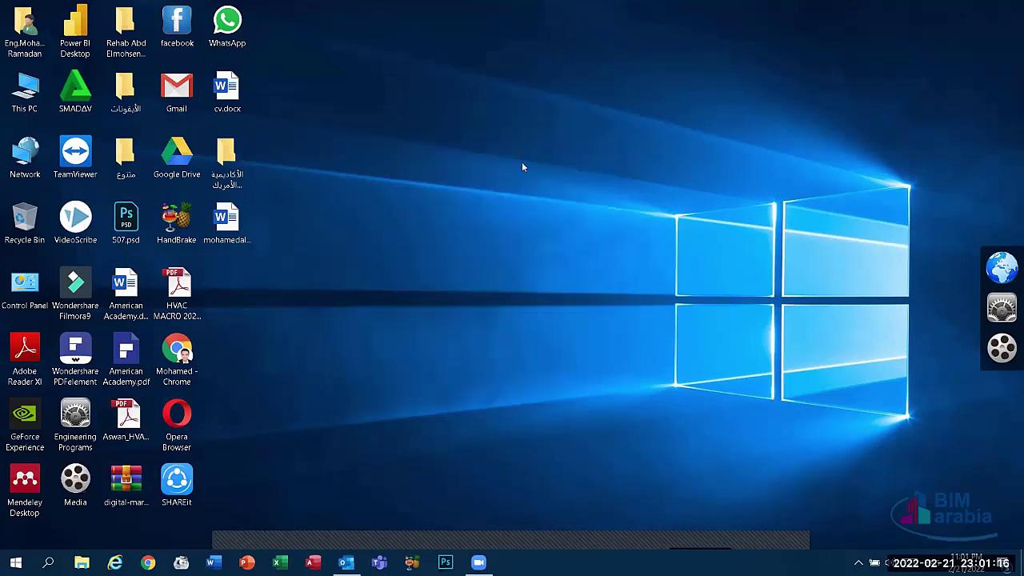